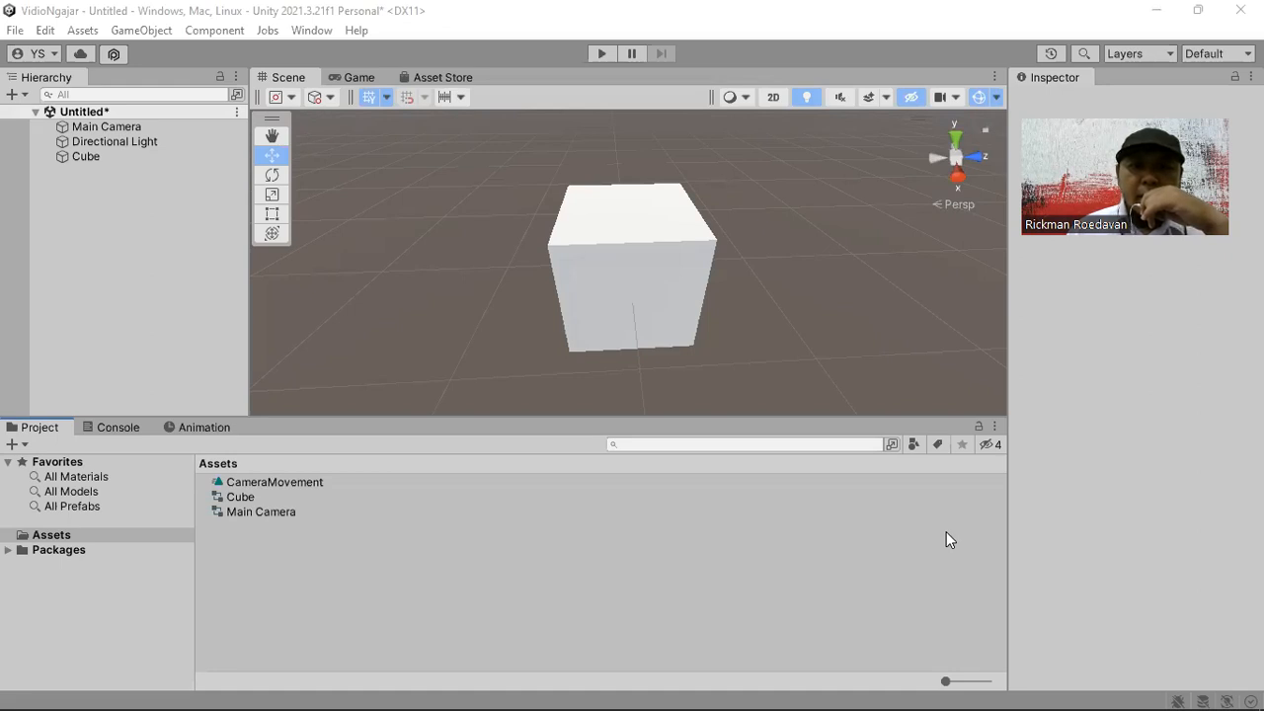
# Step: Delete the Cube animator controller from the Assets folder and run the scene briefly in play mode
pyautogui.click(277, 504)
pyautogui.press('Delete')
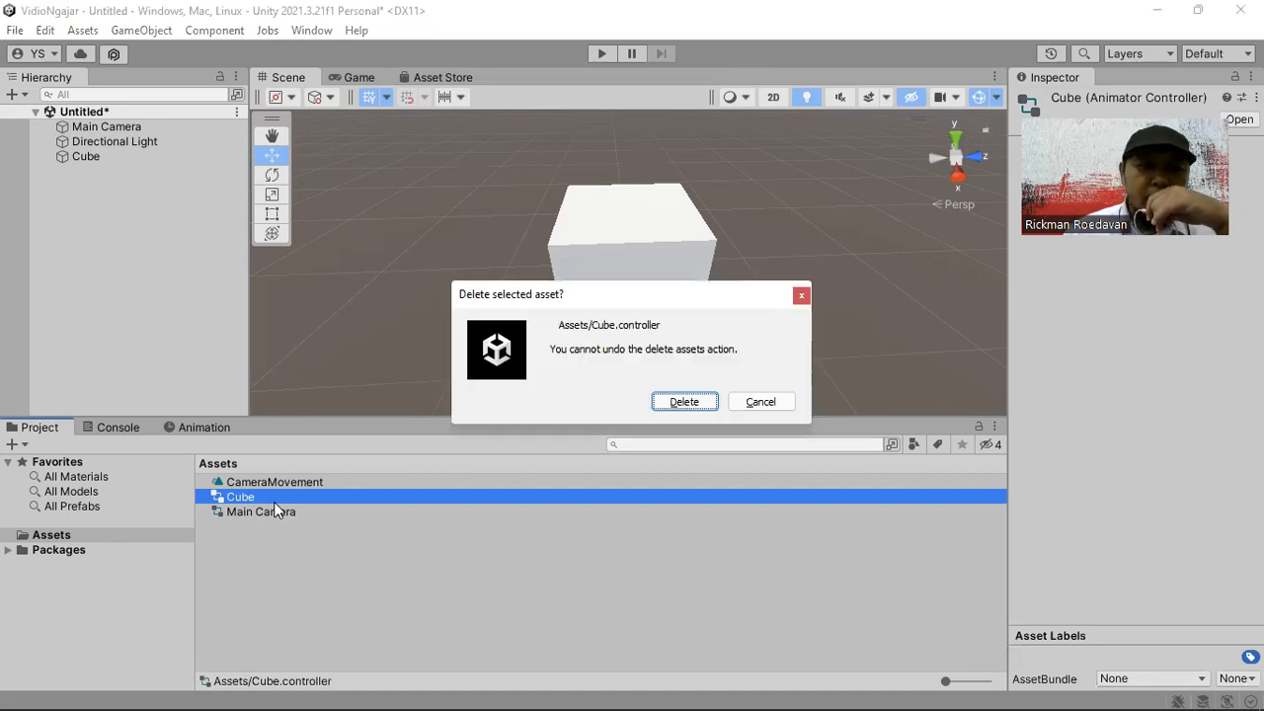
pyautogui.click(675, 405)
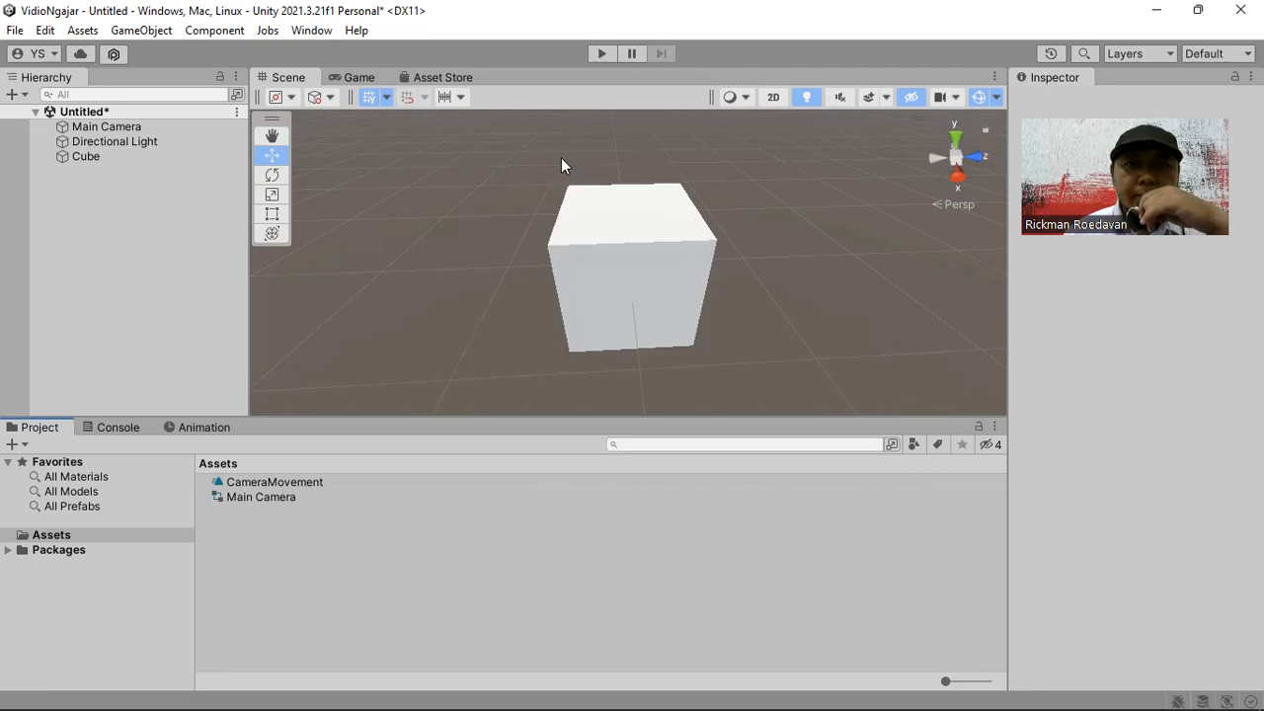
pyautogui.click(601, 52)
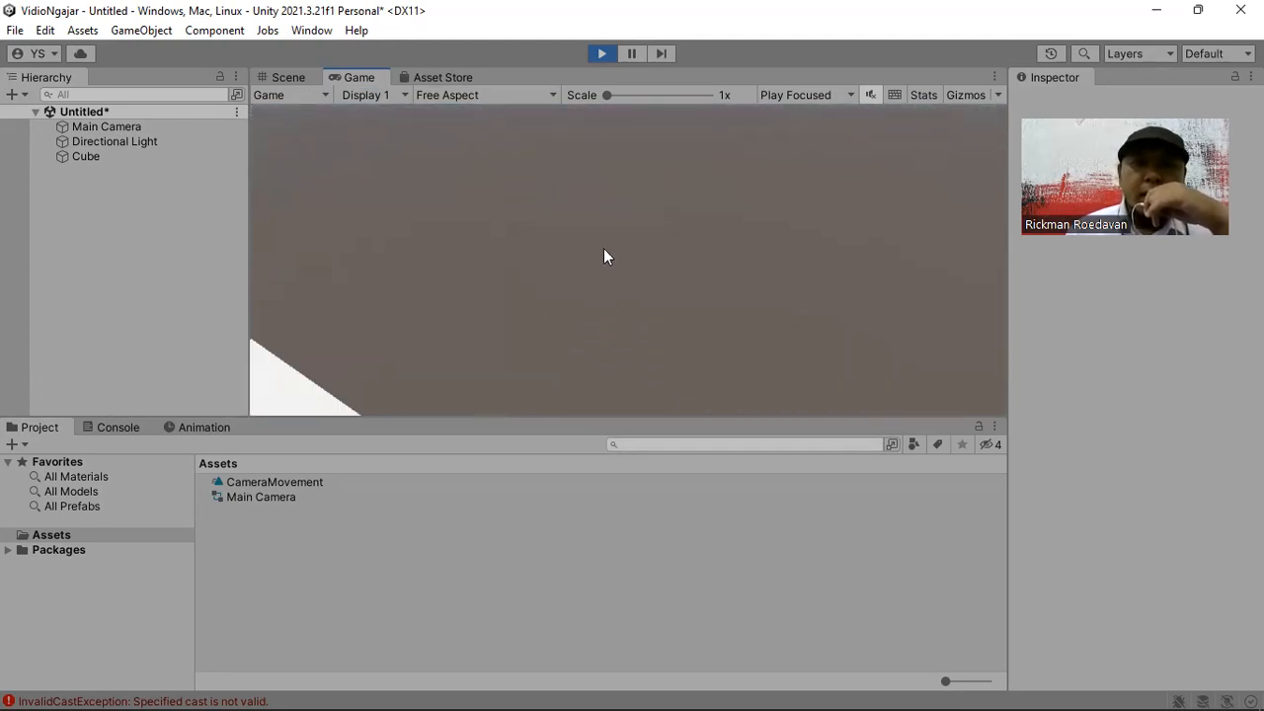
pyautogui.click(601, 52)
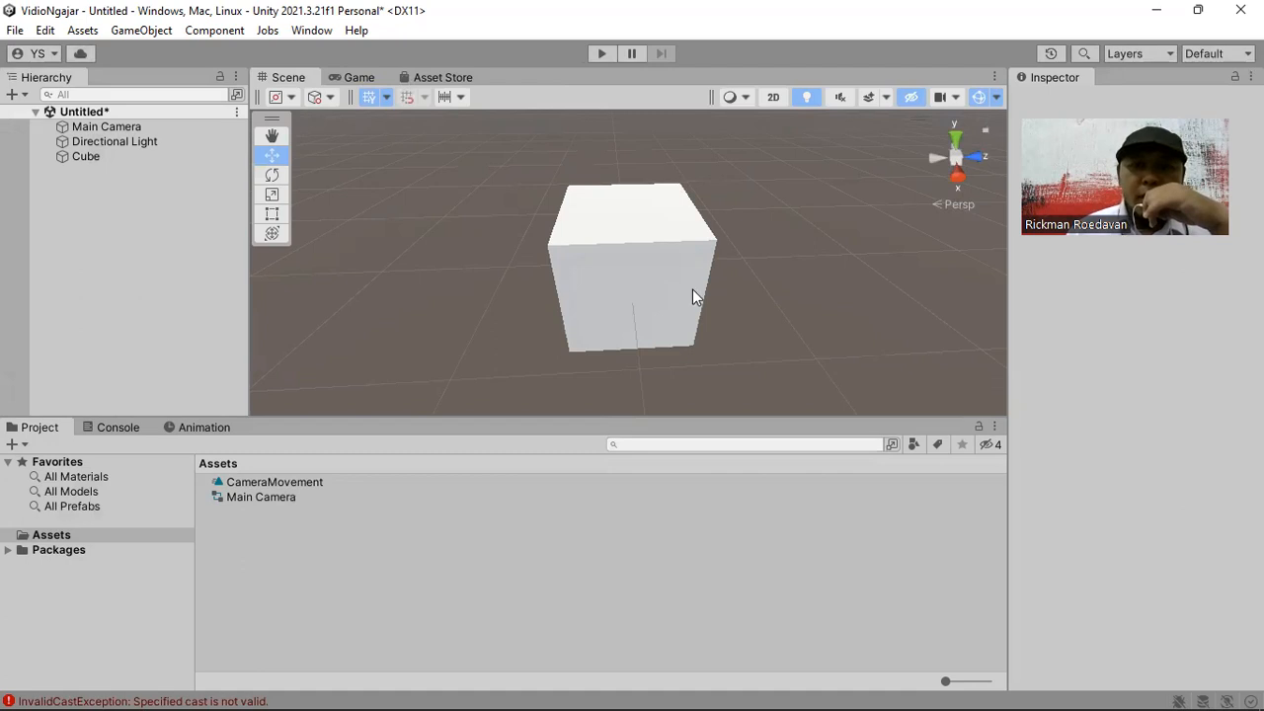
# Step: Enlarge the scene view and delete the existing cube from the scene
pyautogui.moveTo(652, 420); pyautogui.dragTo(637, 530)
pyautogui.scroll(-5, 682, 332)
pyautogui.scroll(-1, 681, 334)
pyautogui.moveTo(741, 277); pyautogui.dragTo(737, 279, button='right')
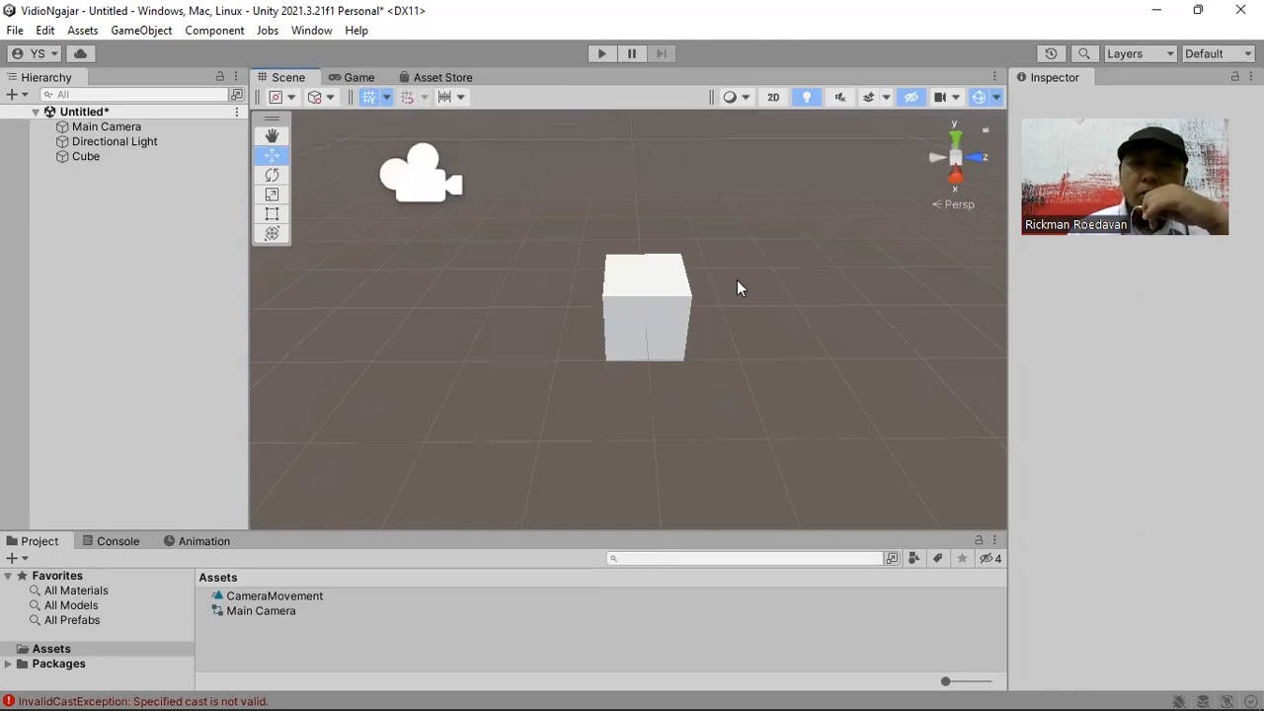
pyautogui.click(641, 319)
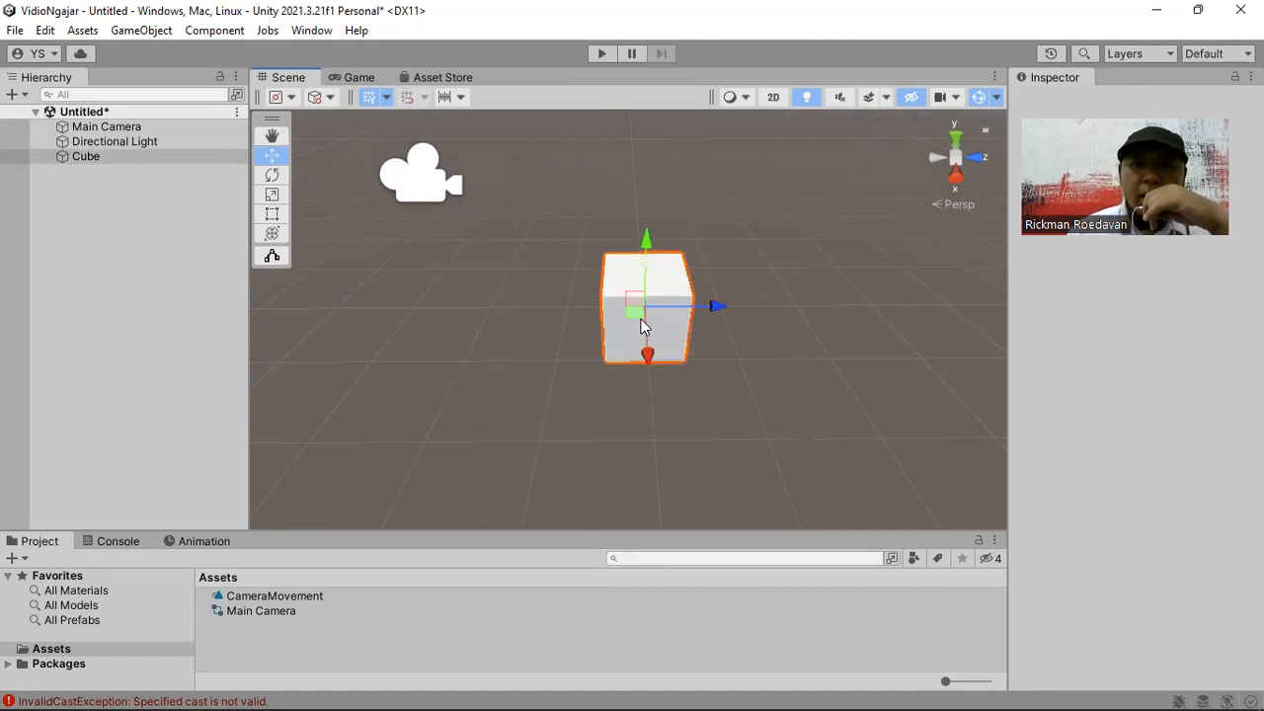
pyautogui.press('Delete')
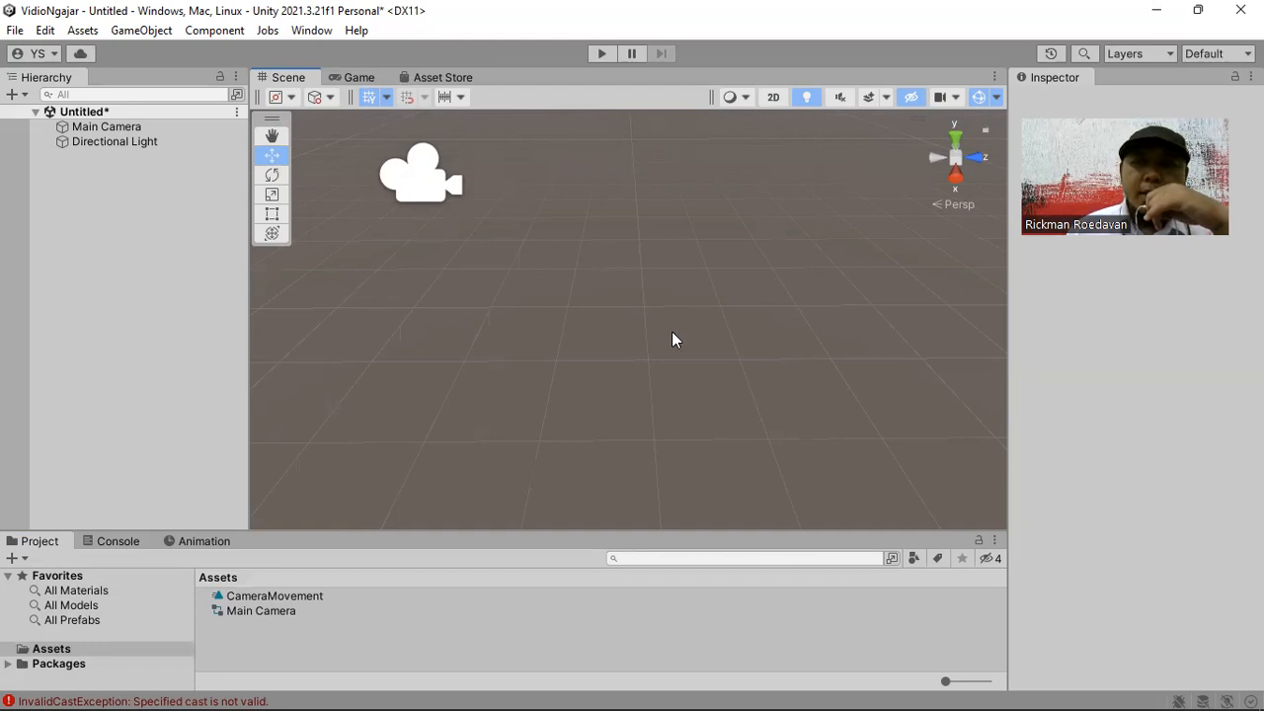
# Step: Add a new 3D cube to the scene
pyautogui.click(143, 33)
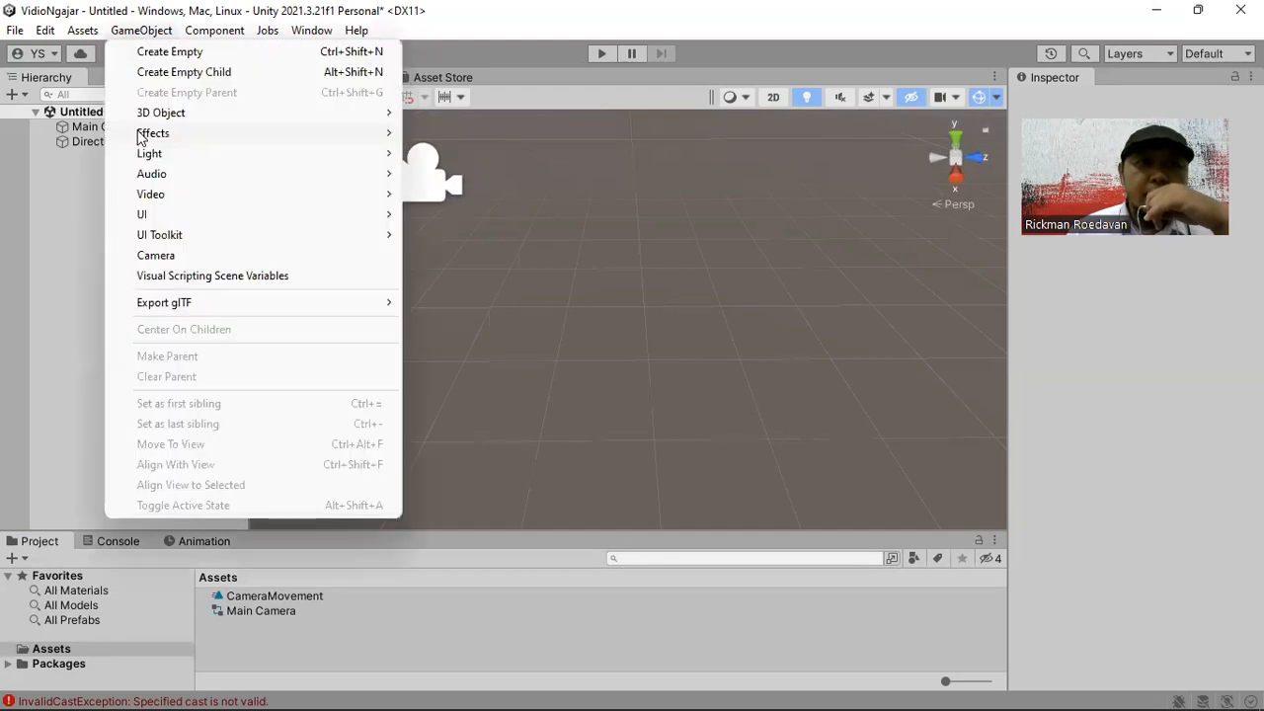
pyautogui.moveTo(141, 112)
pyautogui.click(462, 115)
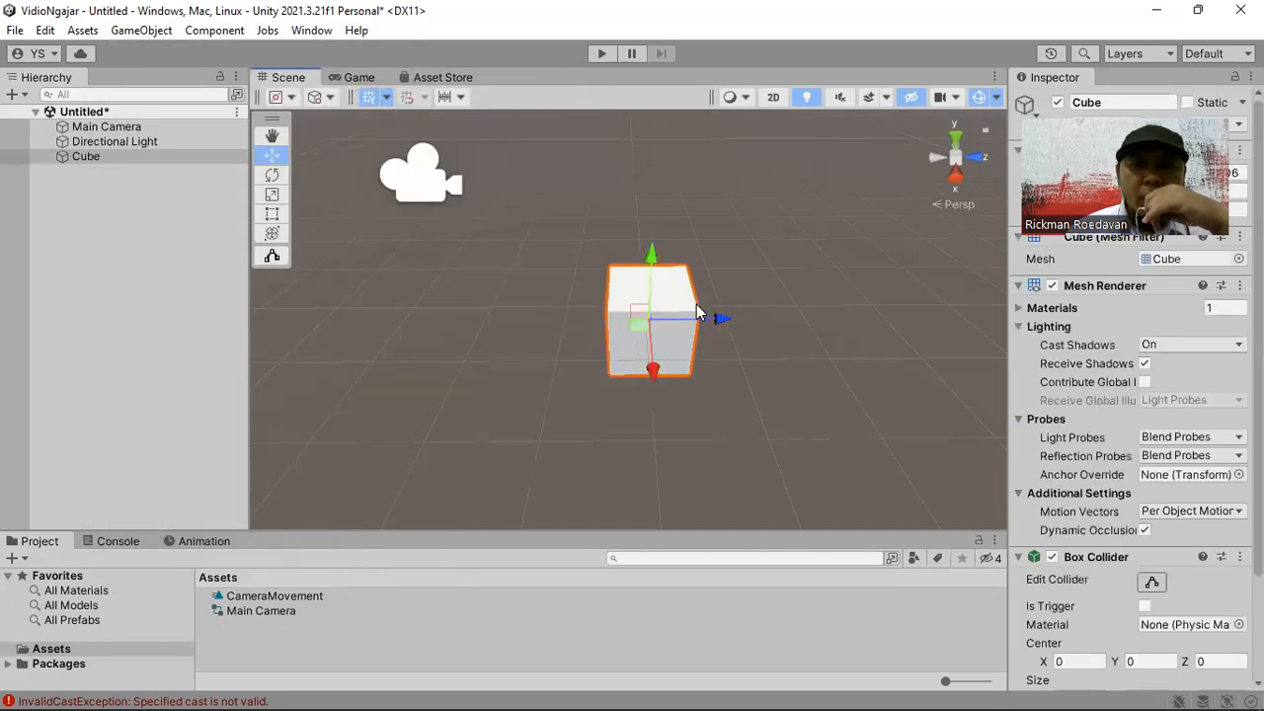
# Step: Add a 3D sphere and move it along the Z axis to the camera side of the cube
pyautogui.click(139, 32)
pyautogui.moveTo(164, 116)
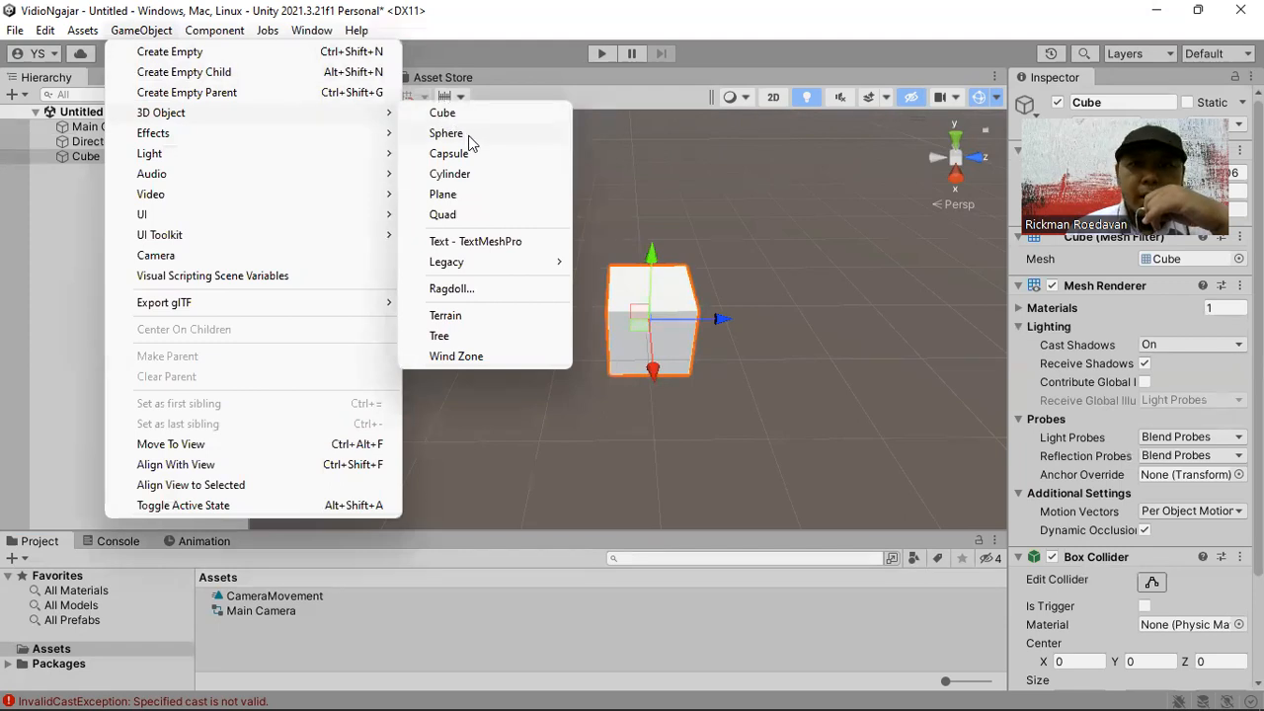
pyautogui.click(470, 140)
pyautogui.moveTo(715, 319); pyautogui.dragTo(602, 319)
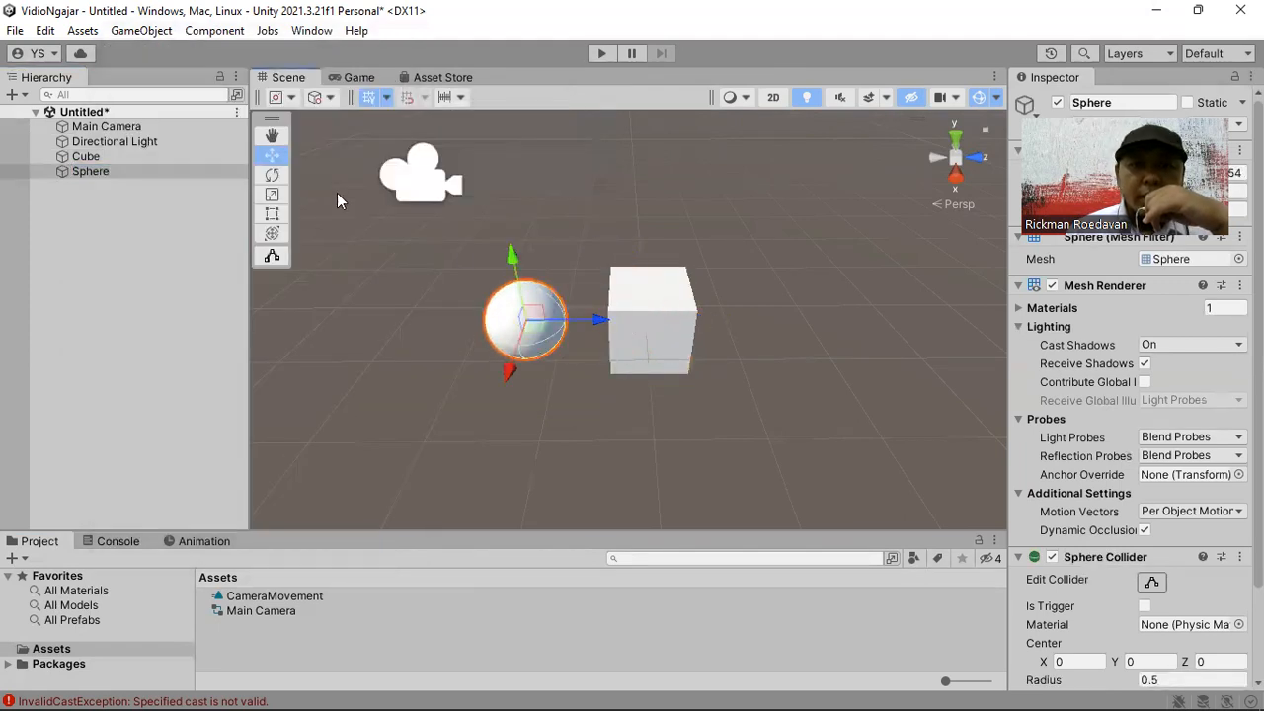
# Step: Add a 3D capsule and move it along the Z axis to the cube's side opposite the sphere
pyautogui.click(141, 31)
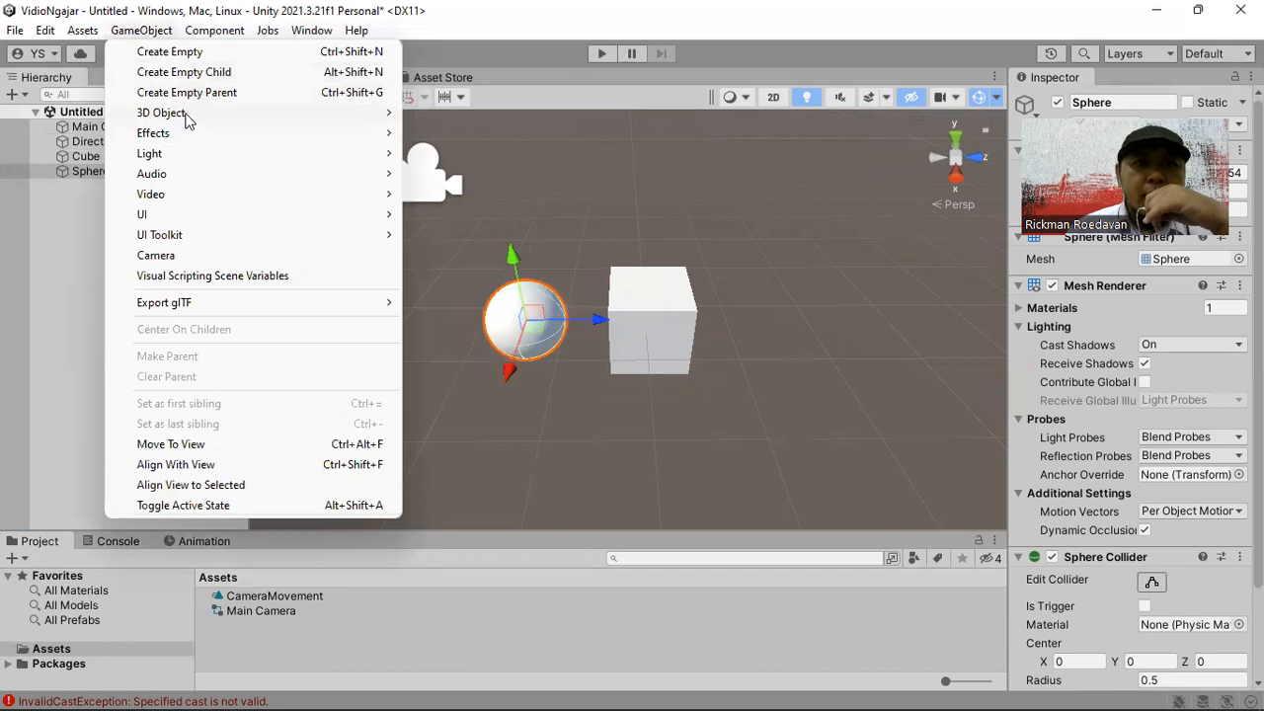
pyautogui.moveTo(187, 117)
pyautogui.click(449, 153)
pyautogui.moveTo(701, 318); pyautogui.dragTo(855, 318)
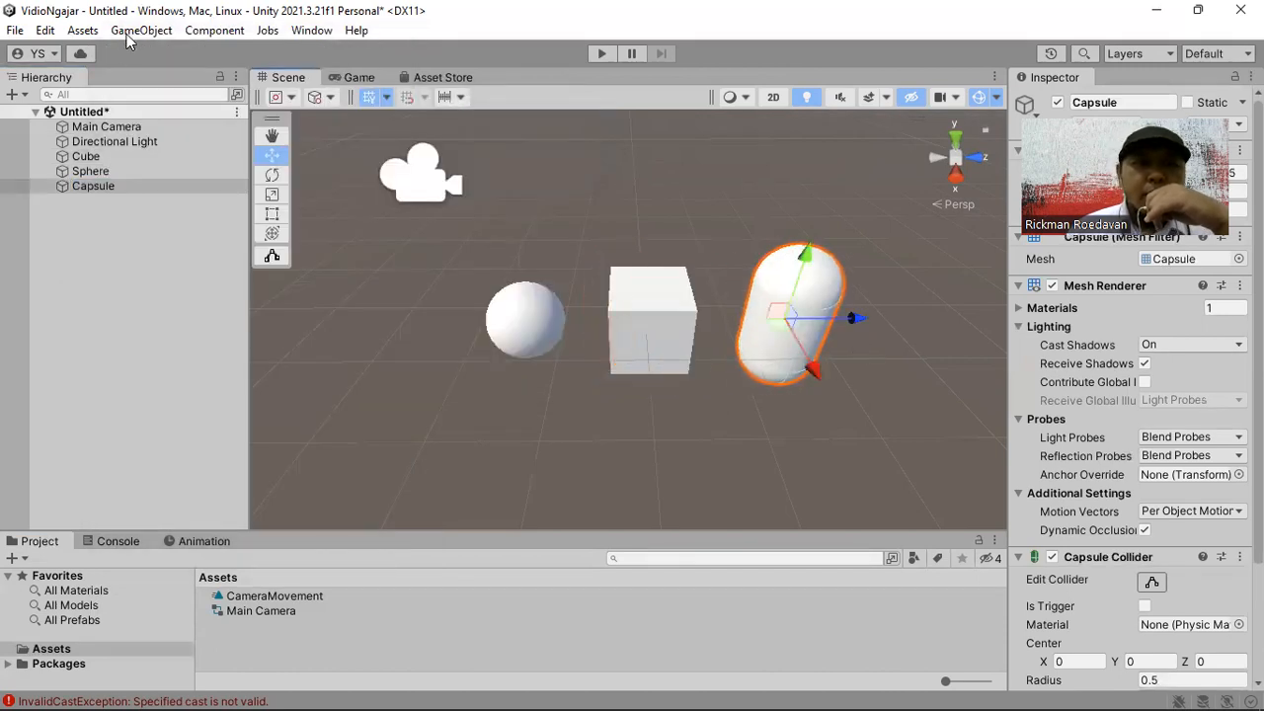
# Step: Add a 3D cylinder and move it along the Z axis past the sphere, at the end of the row
pyautogui.click(139, 31)
pyautogui.moveTo(185, 116)
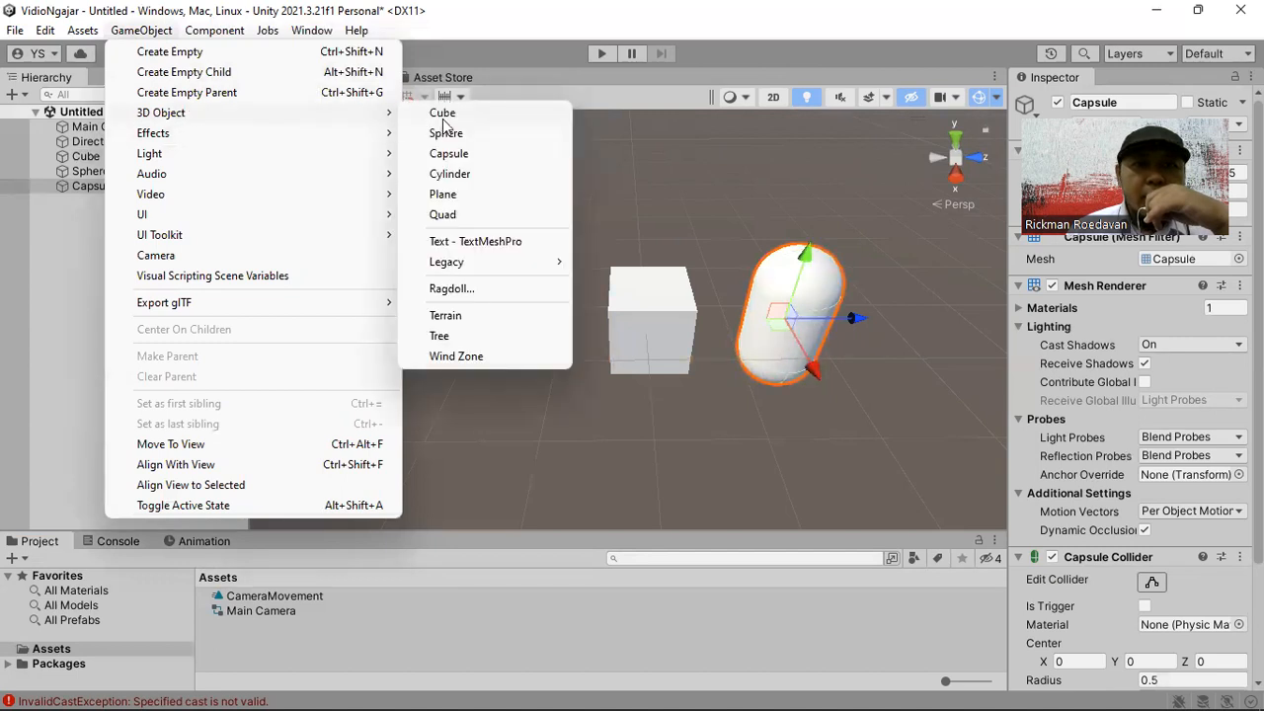
pyautogui.click(466, 172)
pyautogui.moveTo(699, 319); pyautogui.dragTo(470, 319)
pyautogui.scroll(-3, 649, 280)
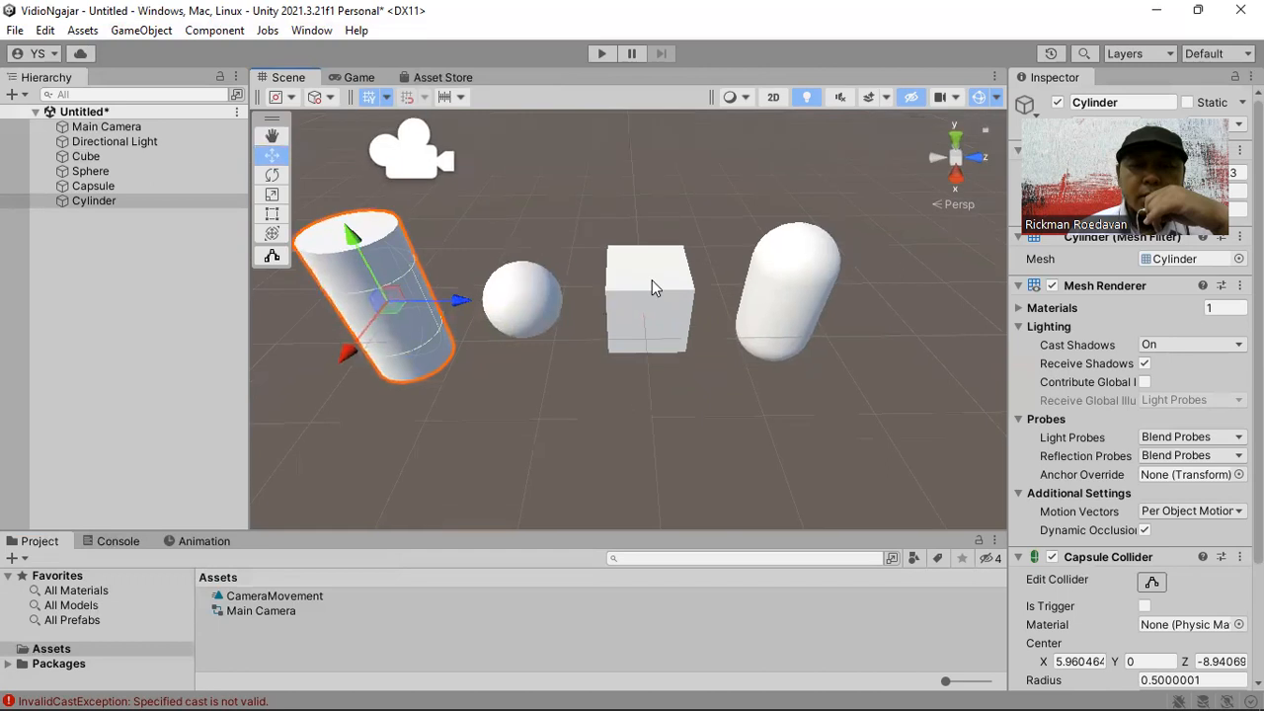
# Step: Add a 3D plane and lower it slightly to serve as the floor under the four shapes
pyautogui.click(146, 32)
pyautogui.moveTo(177, 113)
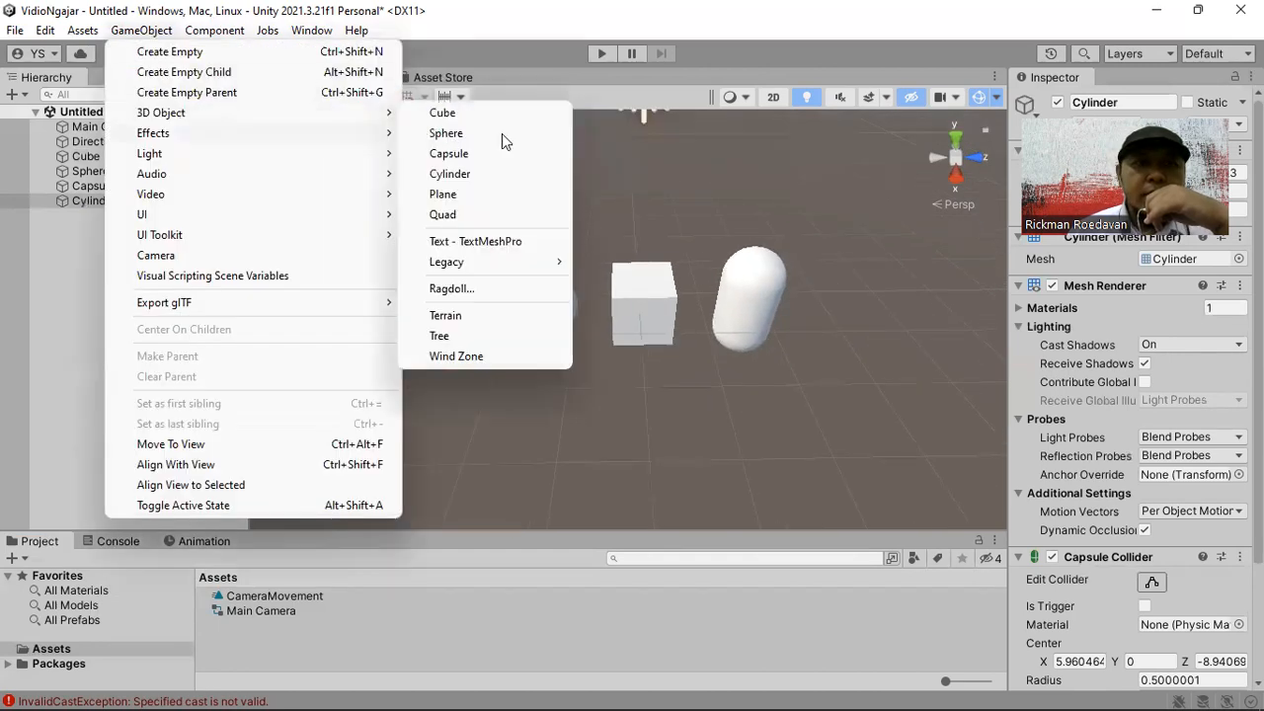
pyautogui.click(500, 199)
pyautogui.scroll(-2, 714, 237)
pyautogui.moveTo(626, 262)
pyautogui.mouseDown()
pyautogui.moveTo(619, 319)
pyautogui.moveTo(631, 269)
pyautogui.mouseUp()
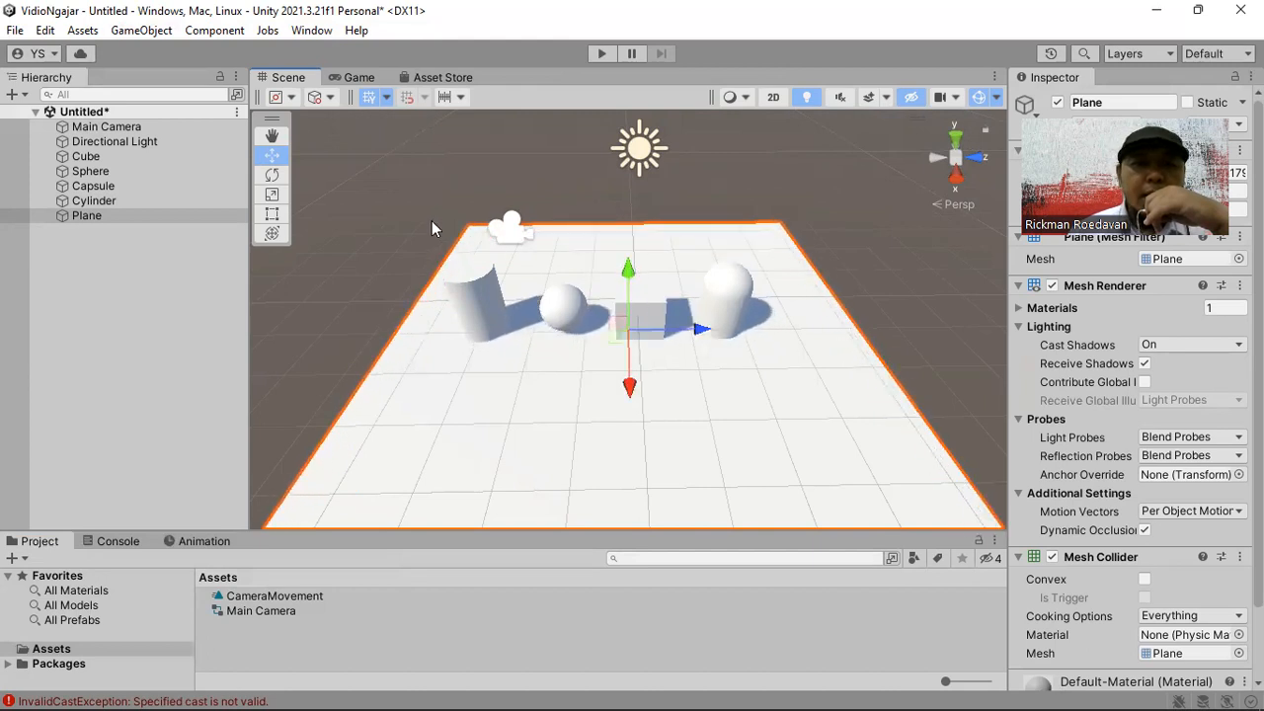
# Step: Add a 3D quad, raise it above the cube and shift it slightly back along the X axis
pyautogui.click(138, 31)
pyautogui.moveTo(147, 115)
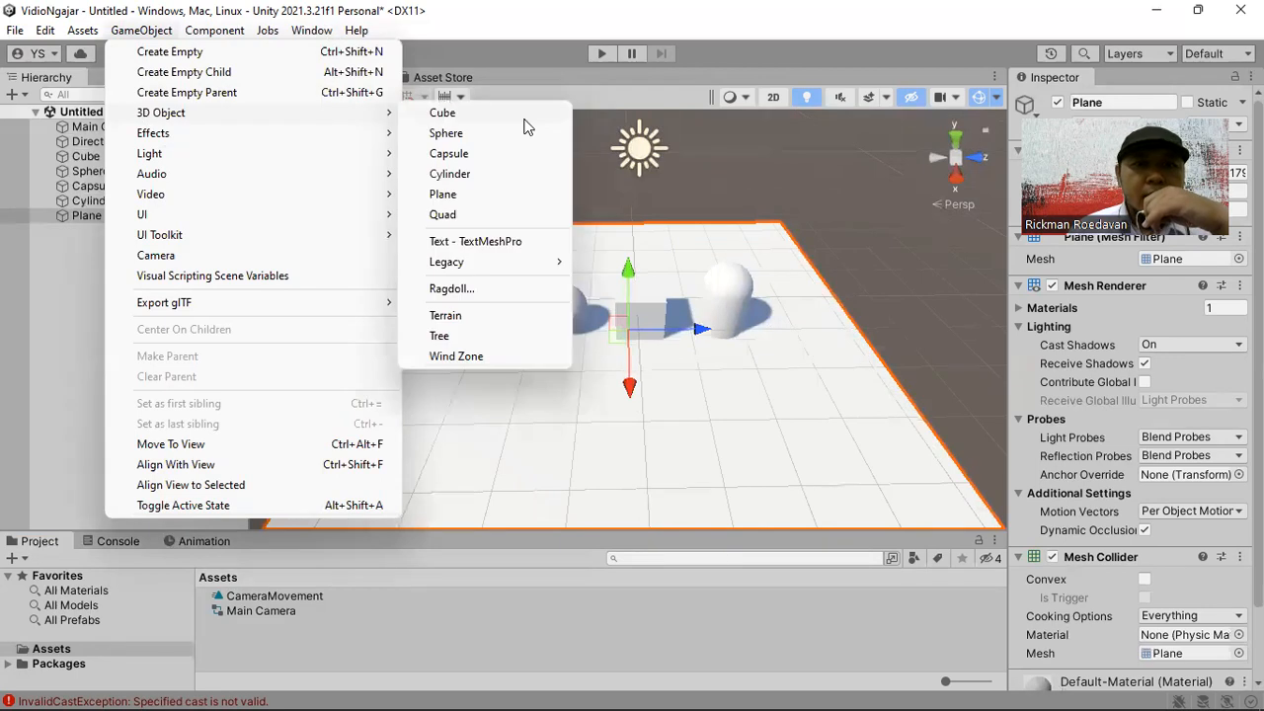
pyautogui.click(480, 217)
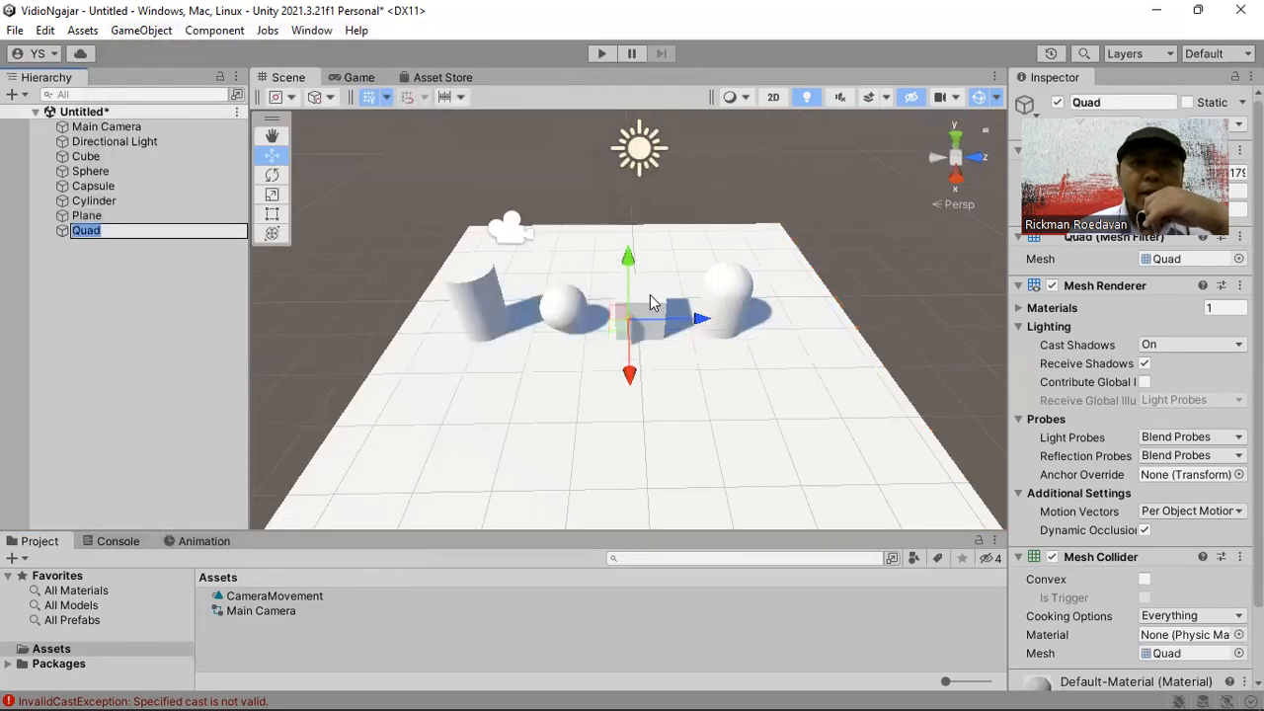
pyautogui.moveTo(613, 247); pyautogui.dragTo(514, 218, button='middle')
pyautogui.moveTo(514, 218); pyautogui.dragTo(502, 144)
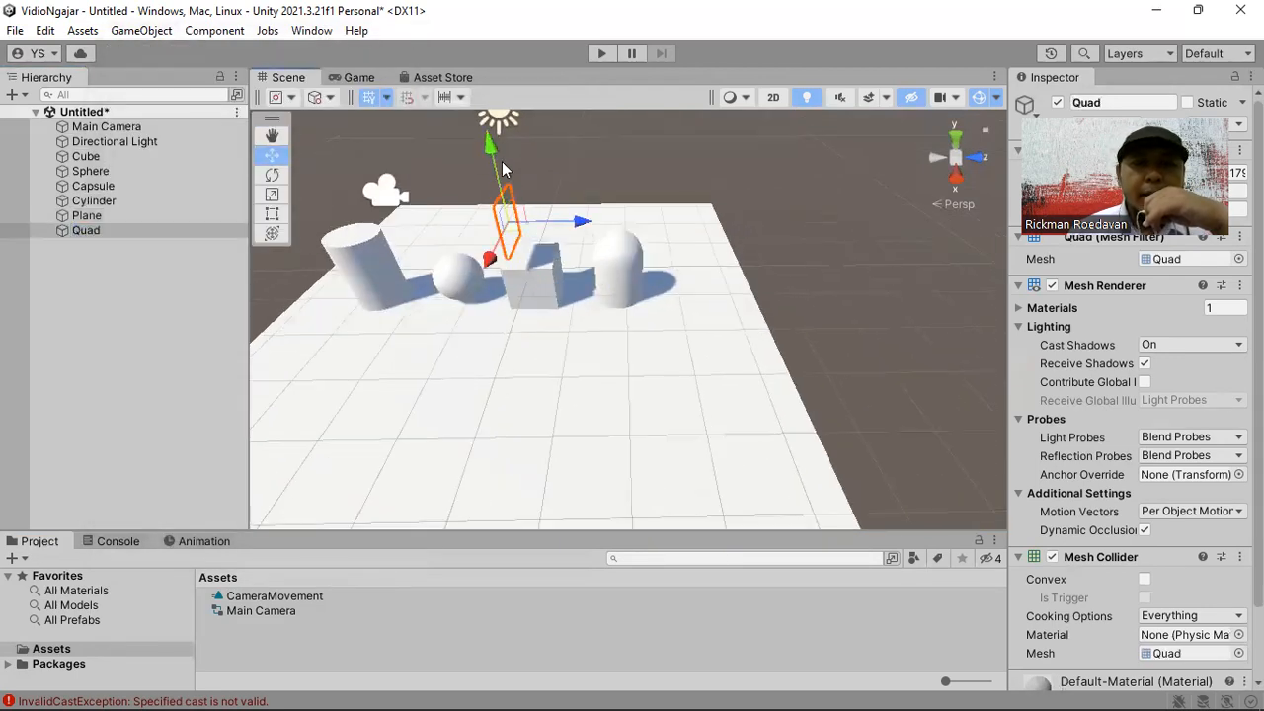
pyautogui.moveTo(487, 262); pyautogui.dragTo(495, 246)
pyautogui.moveTo(454, 215); pyautogui.dragTo(536, 273, button='middle')
pyautogui.scroll(5, 555, 216)
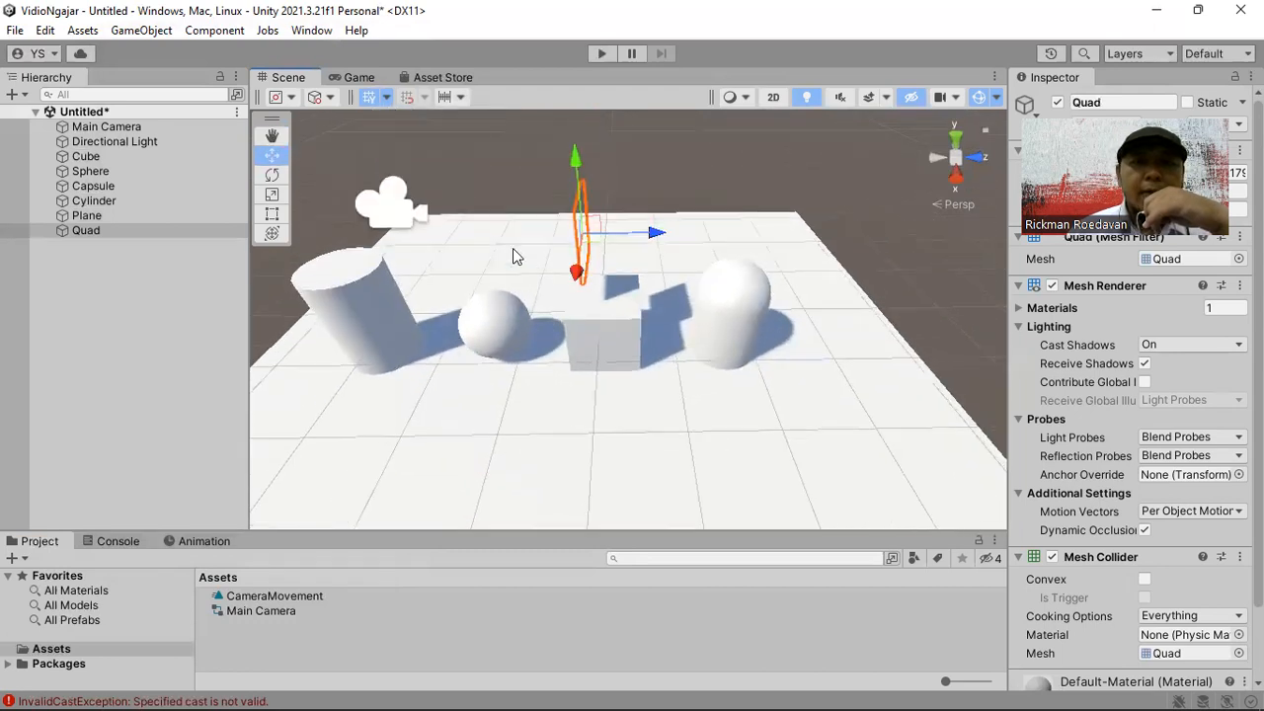
# Step: Rotate the quad about its vertical axis until its visible face points toward the view
pyautogui.press('e')
pyautogui.moveTo(597, 277); pyautogui.dragTo(883, 237)
pyautogui.click(883, 237)
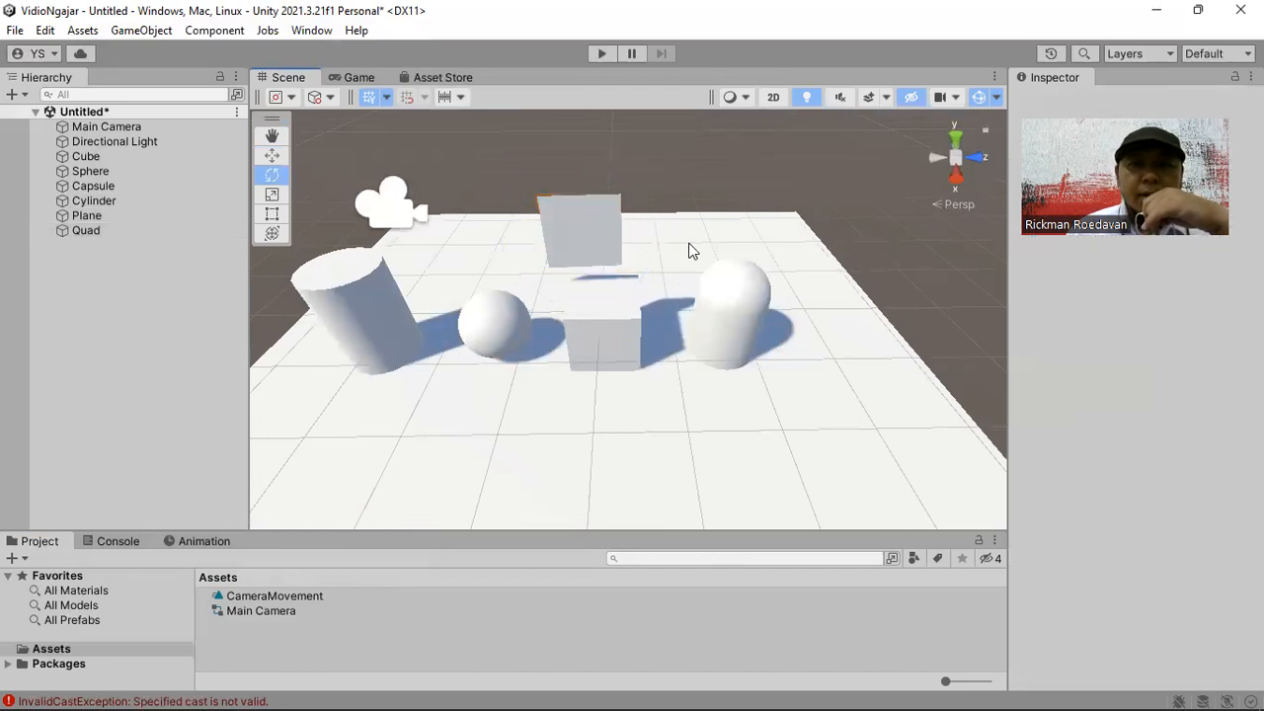
# Step: Lower the quad slightly so it floats just above the cube, and deselect it
pyautogui.click(567, 235)
pyautogui.click(271, 155)
pyautogui.moveTo(575, 160); pyautogui.dragTo(571, 173)
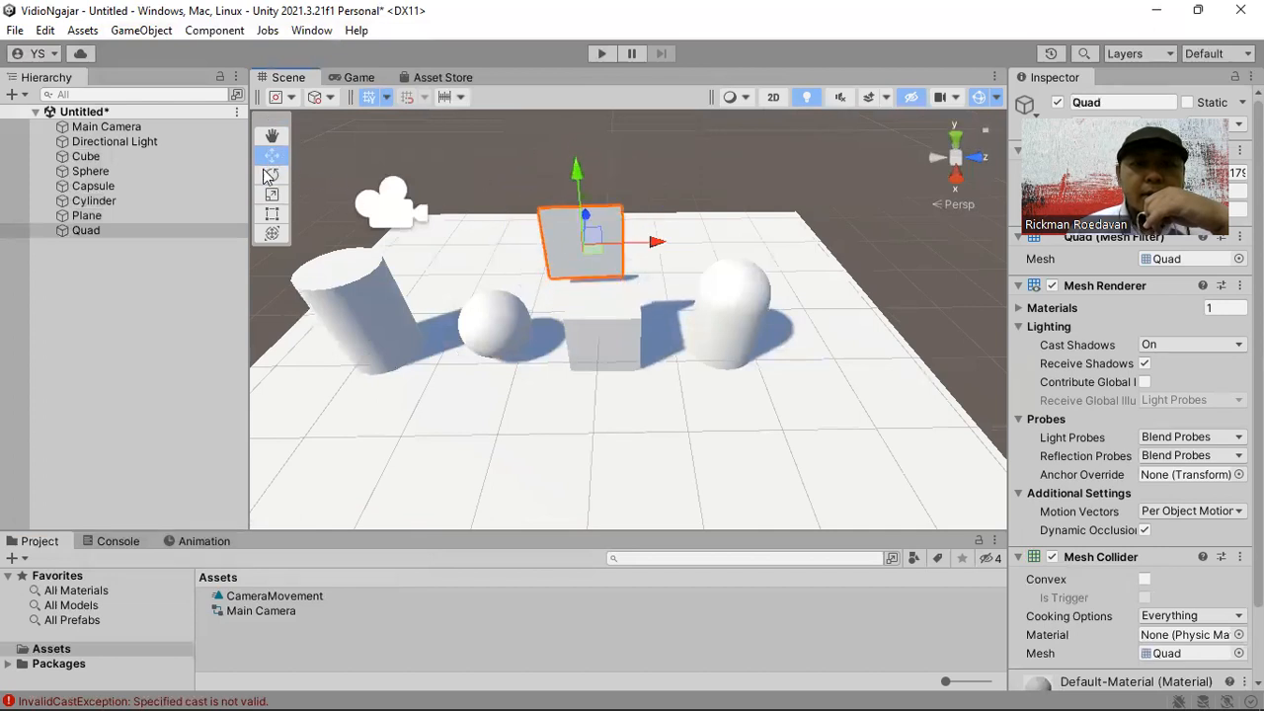
pyautogui.click(271, 175)
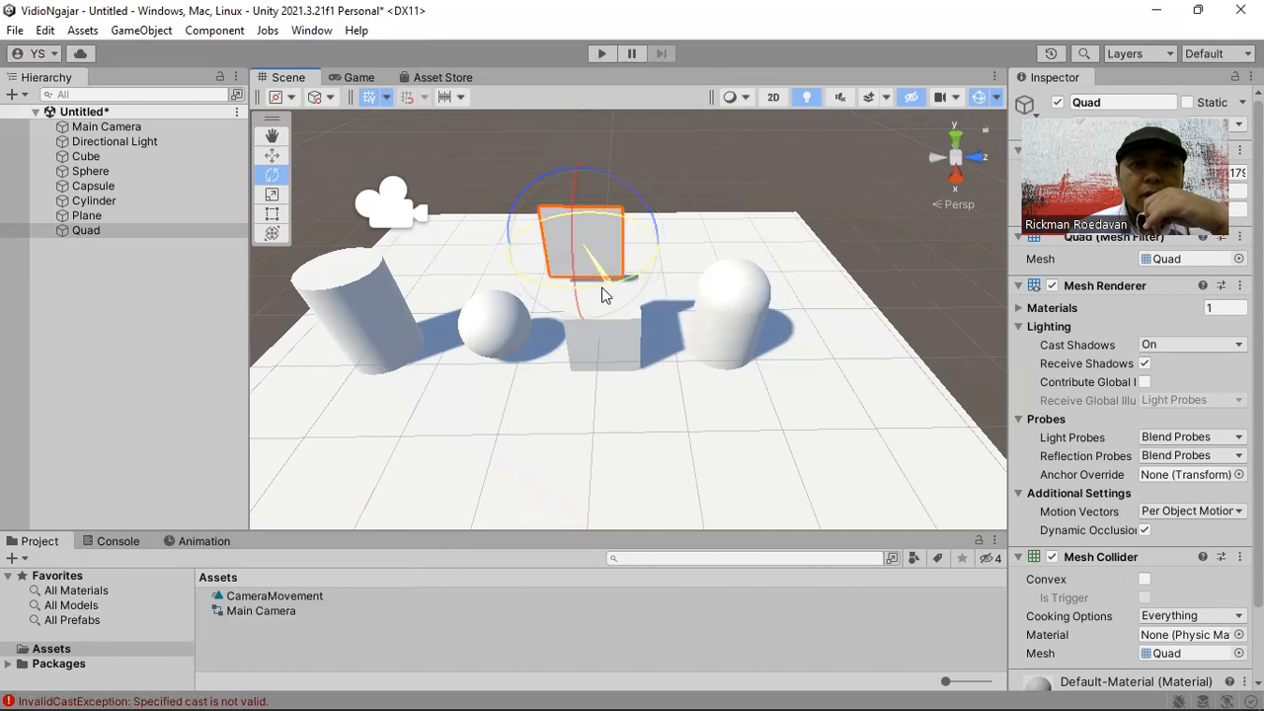
pyautogui.click(705, 194)
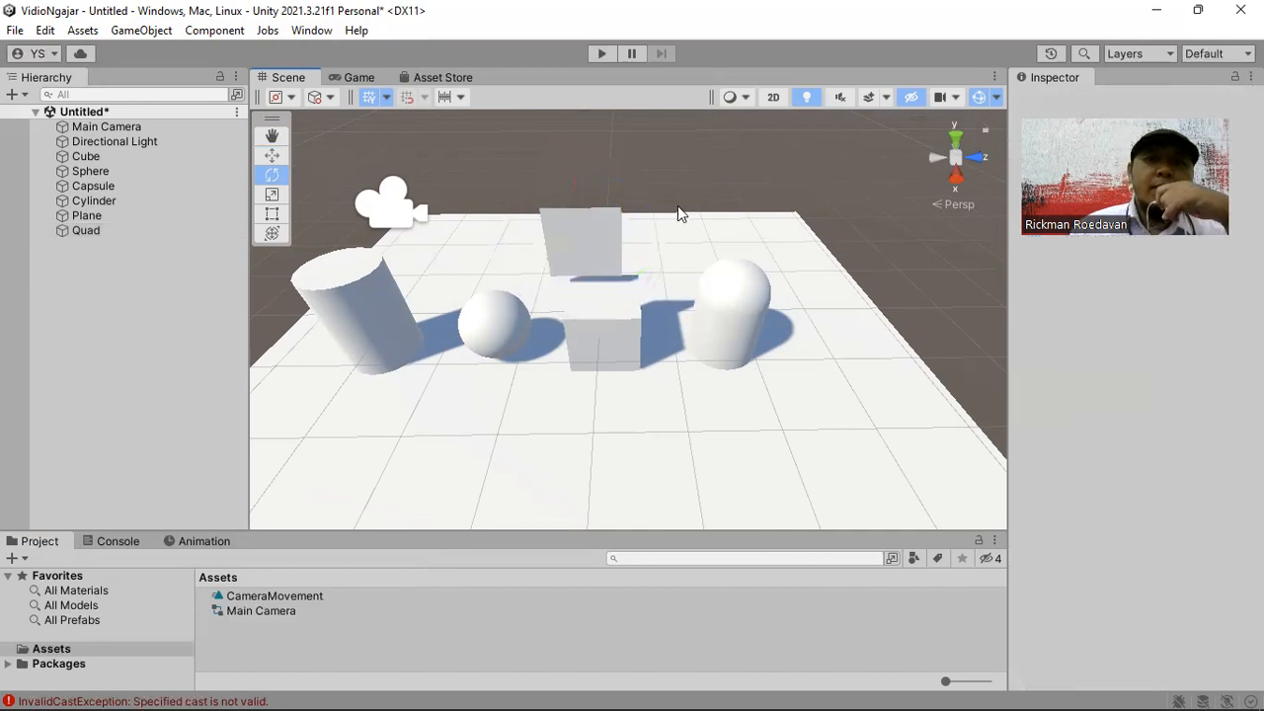
# Step: Examine the quad from its front and back to compare how each side renders
pyautogui.scroll(3, 589, 292)
pyautogui.moveTo(574, 266); pyautogui.dragTo(593, 287, button='middle')
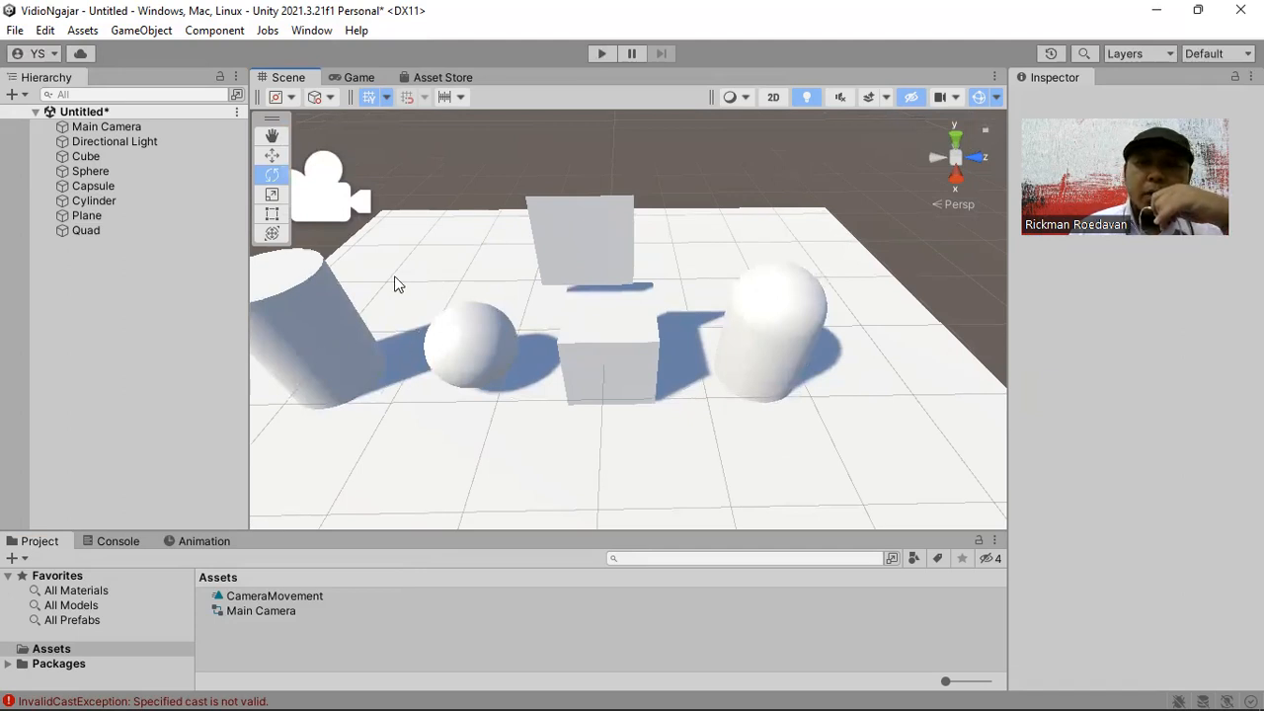
pyautogui.click(421, 268)
pyautogui.click(602, 235)
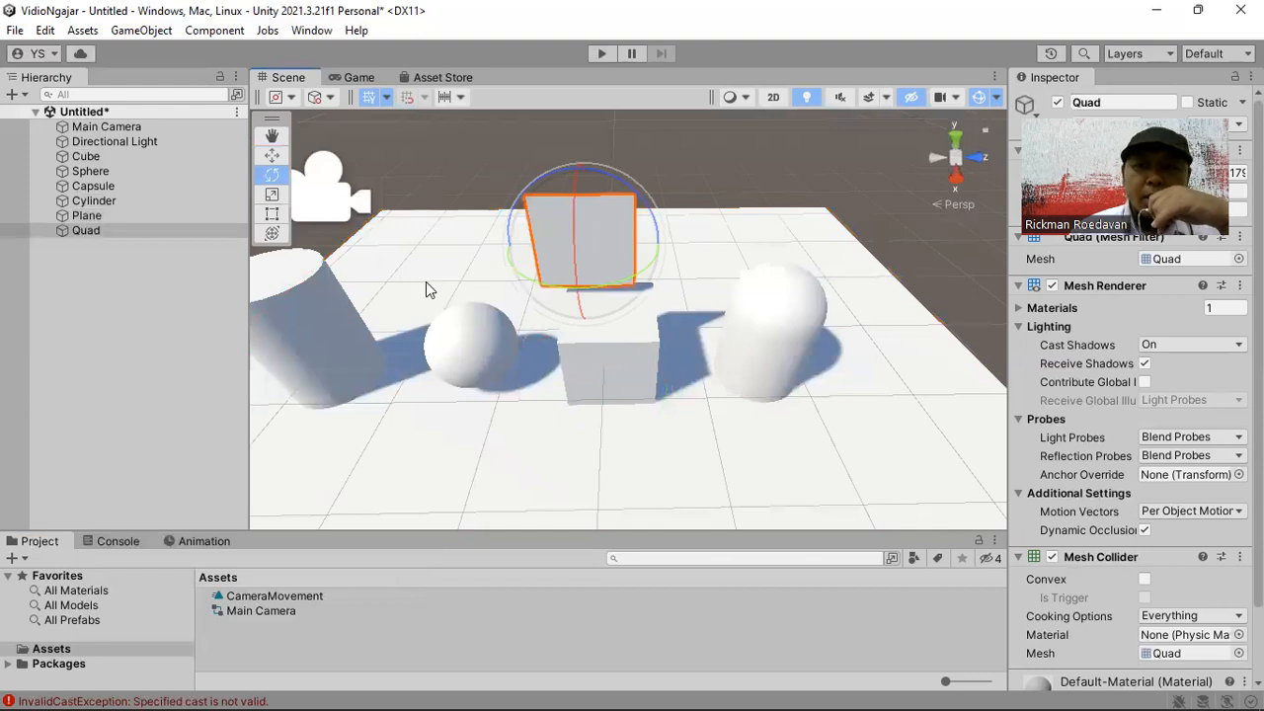
pyautogui.click(446, 205)
pyautogui.keyDown('alt'); pyautogui.moveTo(488, 312); pyautogui.dragTo(521, 330); pyautogui.keyUp('alt')
pyautogui.keyDown('alt'); pyautogui.moveTo(616, 292); pyautogui.dragTo(440, 302); pyautogui.keyUp('alt')
pyautogui.click(448, 302)
pyautogui.keyDown('alt'); pyautogui.moveTo(613, 290); pyautogui.dragTo(446, 347); pyautogui.keyUp('alt')
pyautogui.click(383, 258)
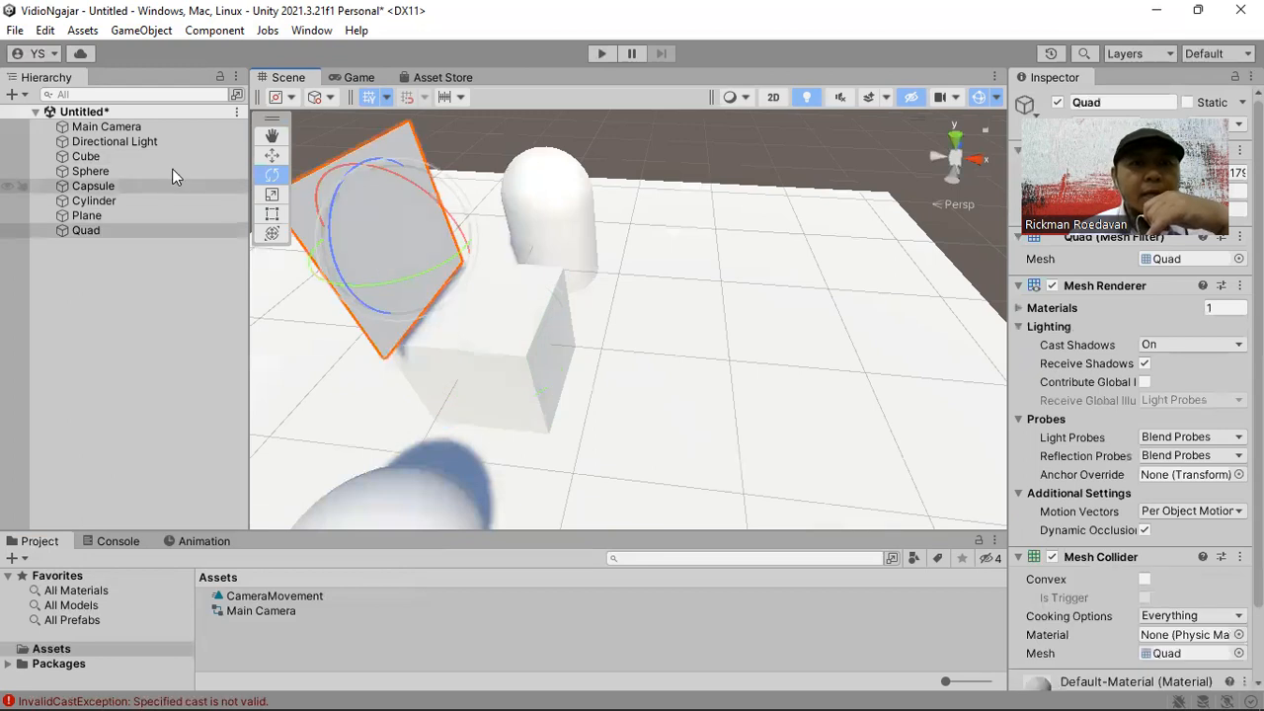
pyautogui.press('w')
pyautogui.keyDown('alt'); pyautogui.moveTo(392, 257); pyautogui.dragTo(501, 256); pyautogui.keyUp('alt')
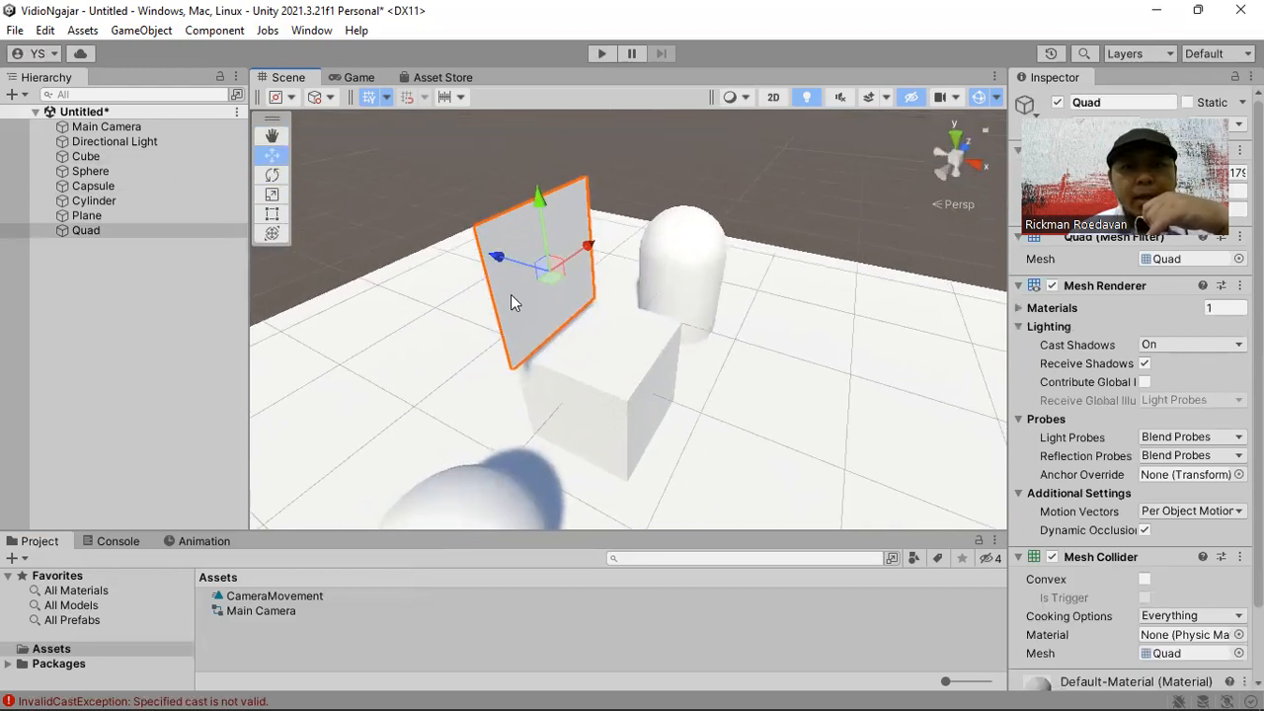
pyautogui.keyDown('alt'); pyautogui.moveTo(513, 313); pyautogui.dragTo(642, 347); pyautogui.keyUp('alt')
pyautogui.keyDown('alt'); pyautogui.moveTo(500, 342); pyautogui.dragTo(678, 294); pyautogui.keyUp('alt')
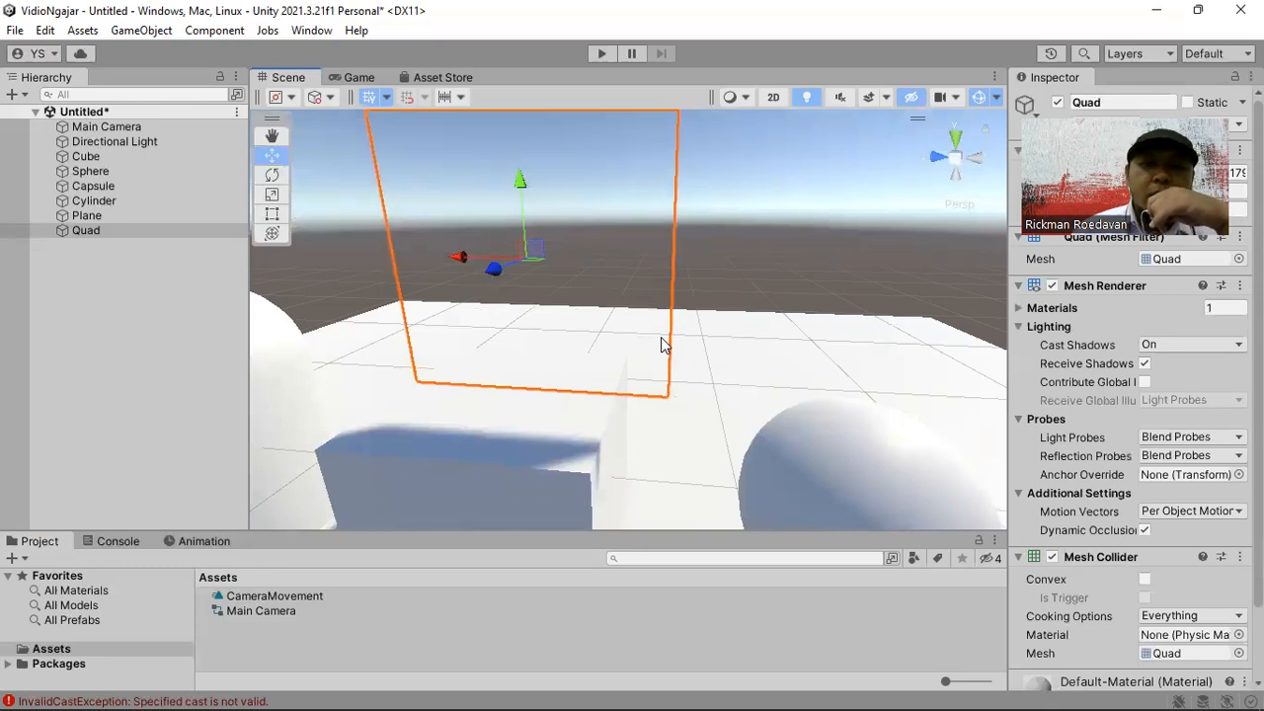
pyautogui.moveTo(664, 275); pyautogui.dragTo(665, 304, button='middle')
pyautogui.keyDown('alt'); pyautogui.moveTo(789, 337); pyautogui.dragTo(739, 397); pyautogui.keyUp('alt')
pyautogui.scroll(-5, 671, 400)
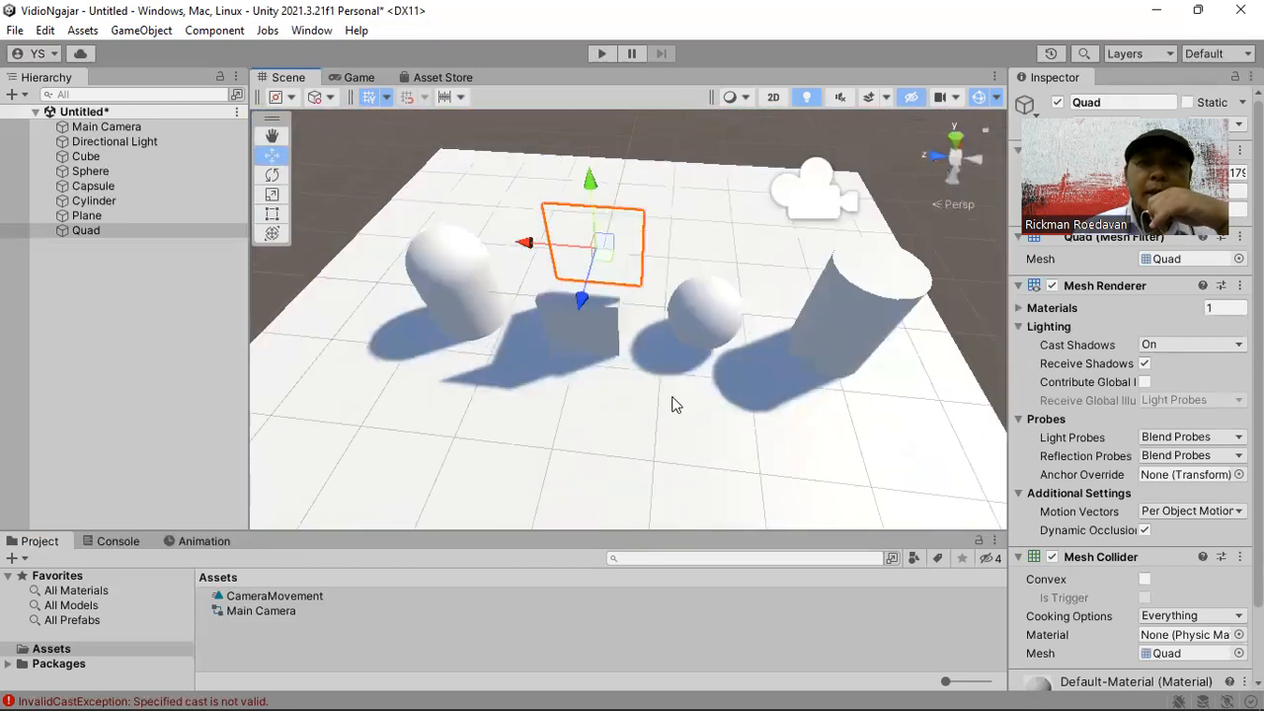
# Step: Select the plane and examine it from above and from below to compare how both sides render
pyautogui.scroll(8, 661, 346)
pyautogui.click(662, 312)
pyautogui.scroll(-5, 663, 314)
pyautogui.keyDown('alt'); pyautogui.moveTo(672, 322); pyautogui.dragTo(728, 420); pyautogui.keyUp('alt')
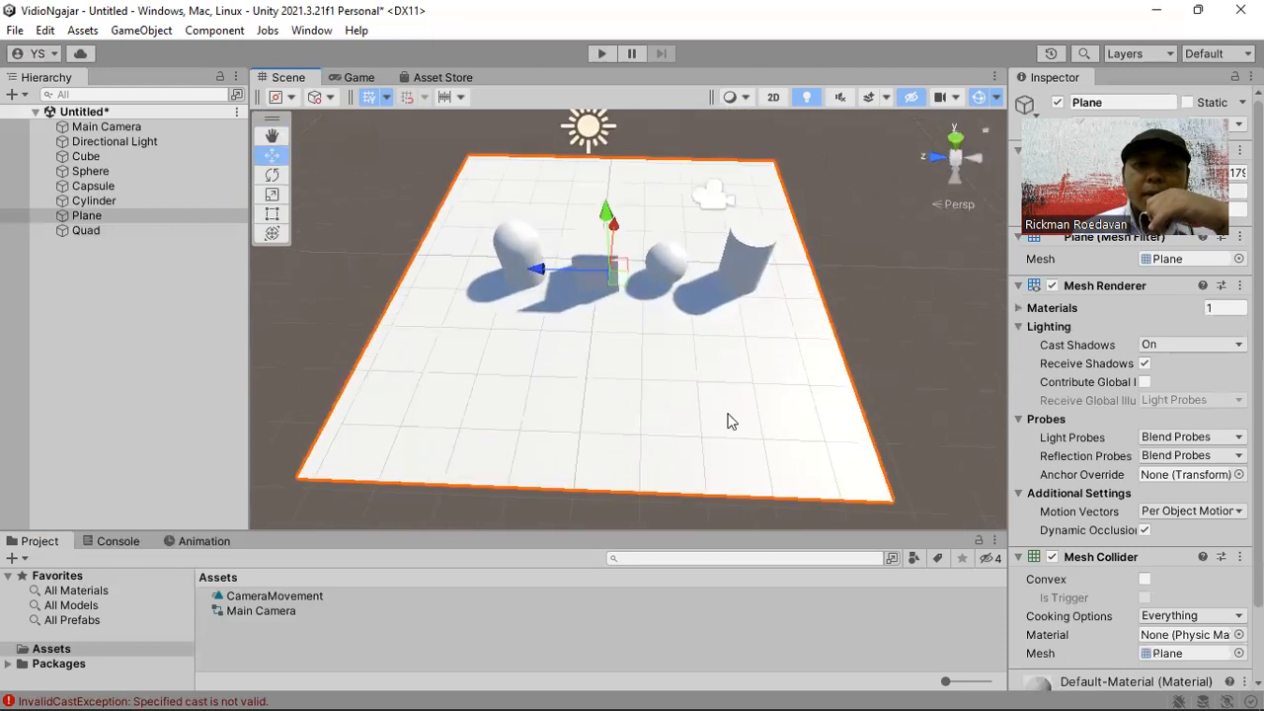
pyautogui.keyDown('alt'); pyautogui.moveTo(671, 352); pyautogui.dragTo(618, 294); pyautogui.keyUp('alt')
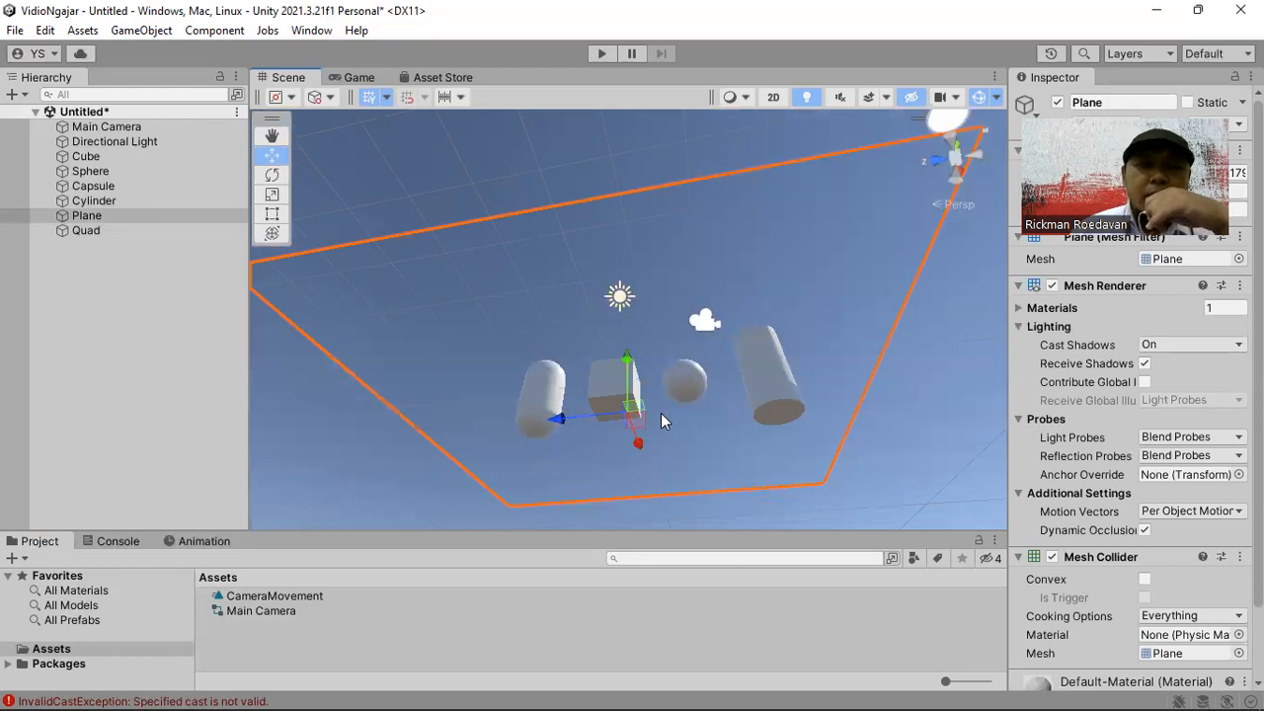
pyautogui.moveTo(663, 240); pyautogui.dragTo(708, 362, button='right')
pyautogui.scroll(-5, 692, 296)
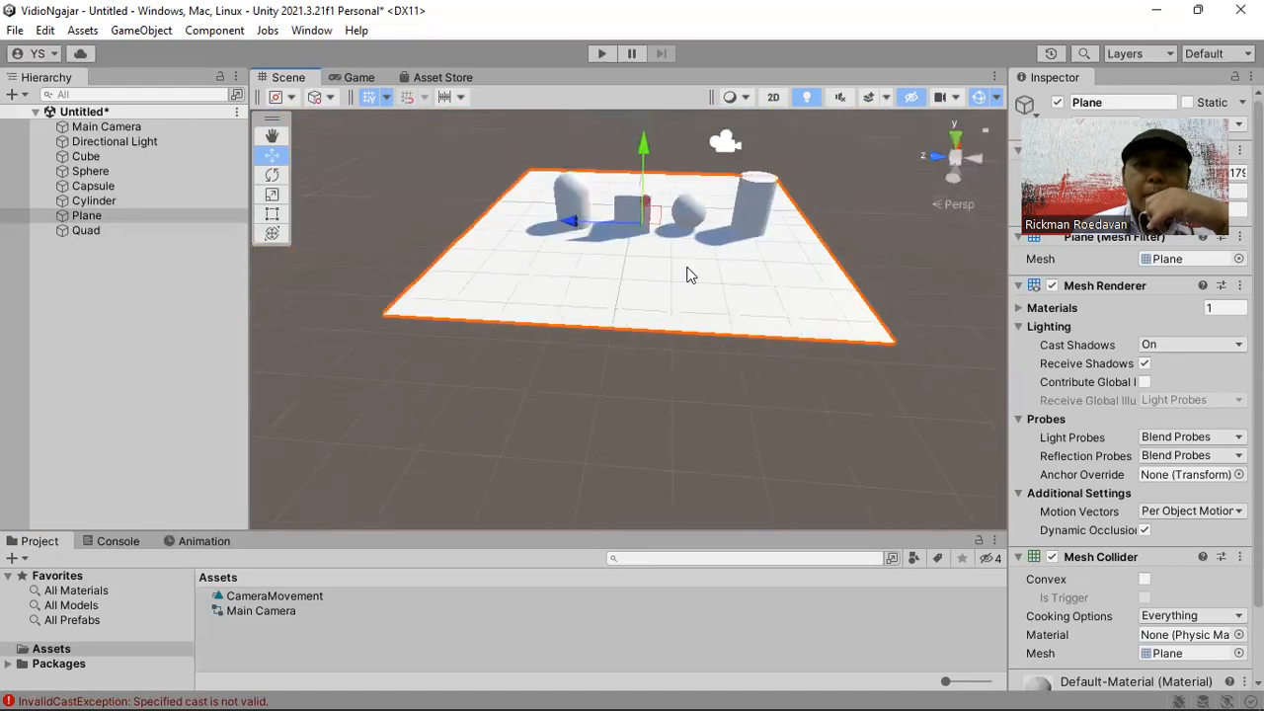
pyautogui.moveTo(671, 276); pyautogui.dragTo(638, 401, button='right')
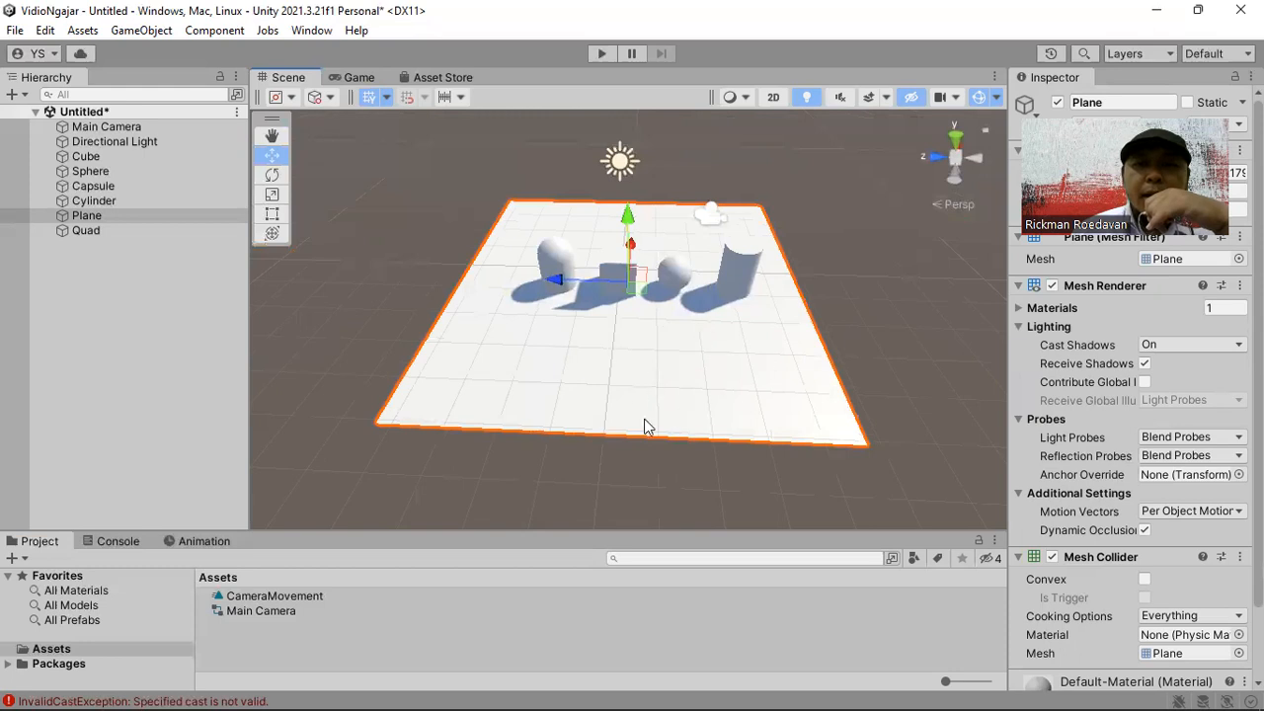
# Step: Move the plane below the quad in the object hierarchy and duplicate the plane
pyautogui.click(99, 215)
pyautogui.moveTo(102, 230)
pyautogui.mouseDown()
pyautogui.moveTo(107, 254)
pyautogui.moveTo(117, 248)
pyautogui.mouseUp()
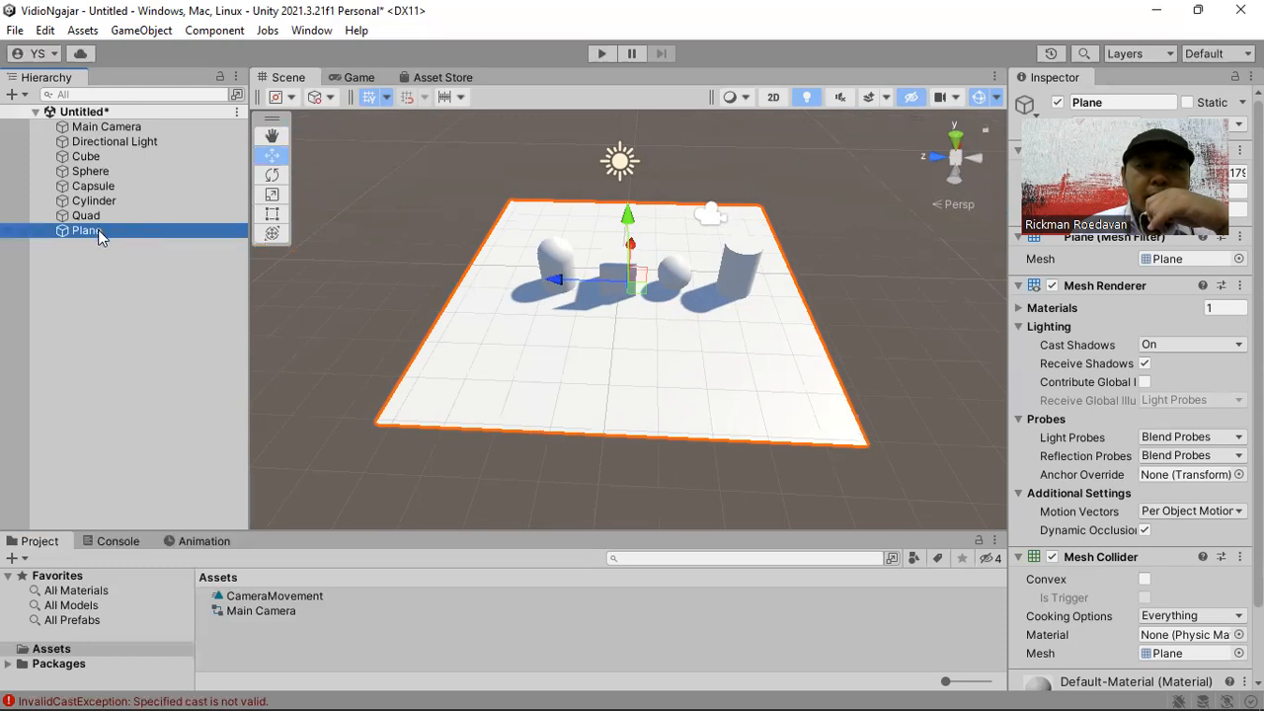
pyautogui.rightClick(98, 229)
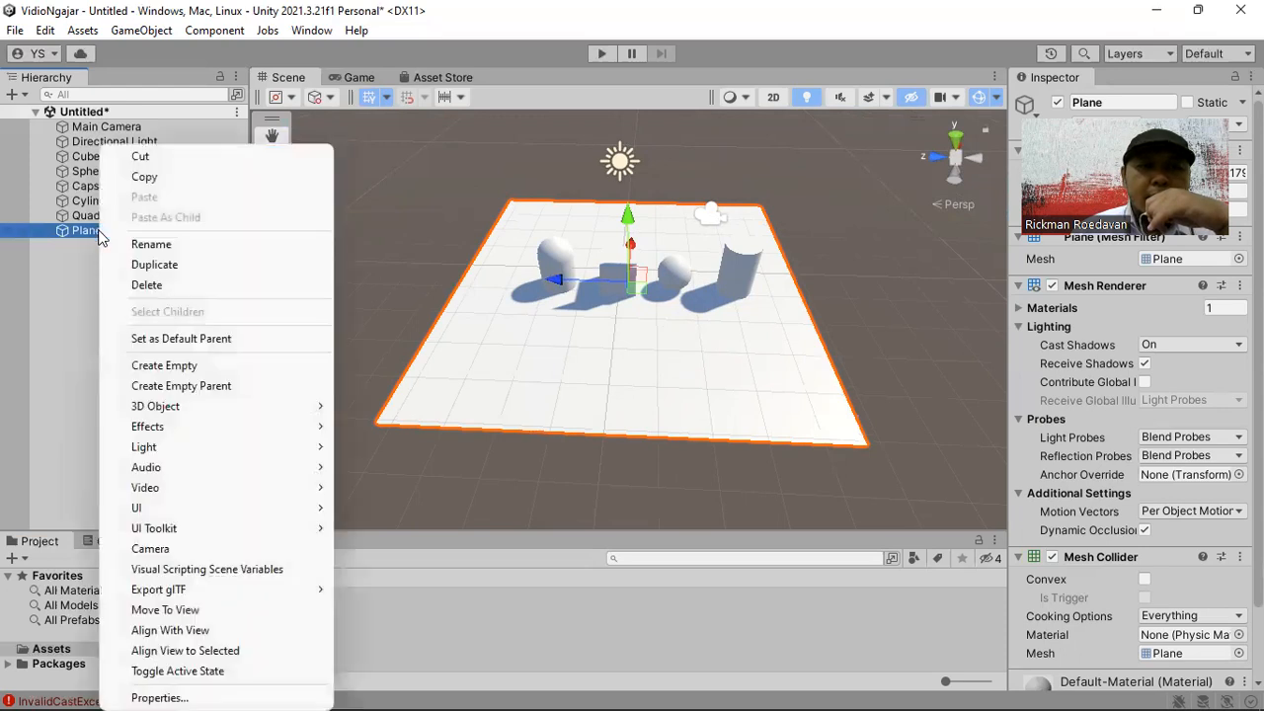
pyautogui.click(158, 267)
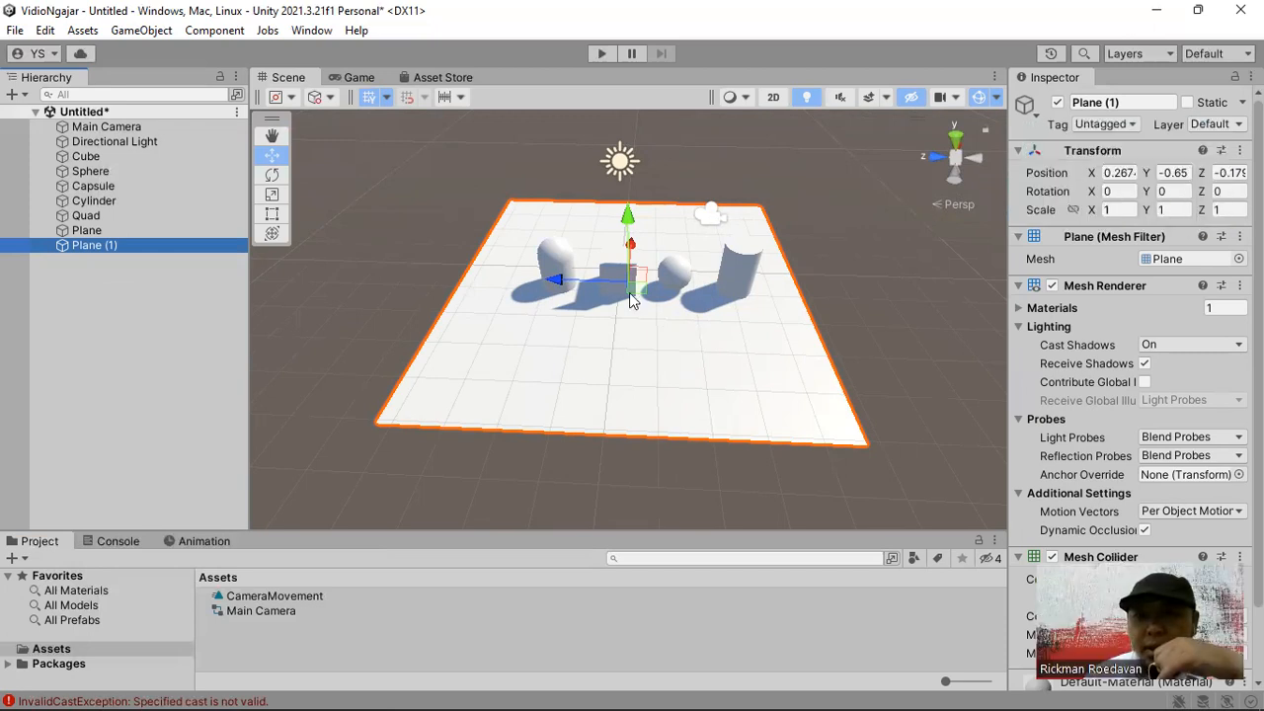
# Step: Set the duplicated plane's X rotation to 180, and select the original plane to examine the pair from below
pyautogui.click(1133, 190)
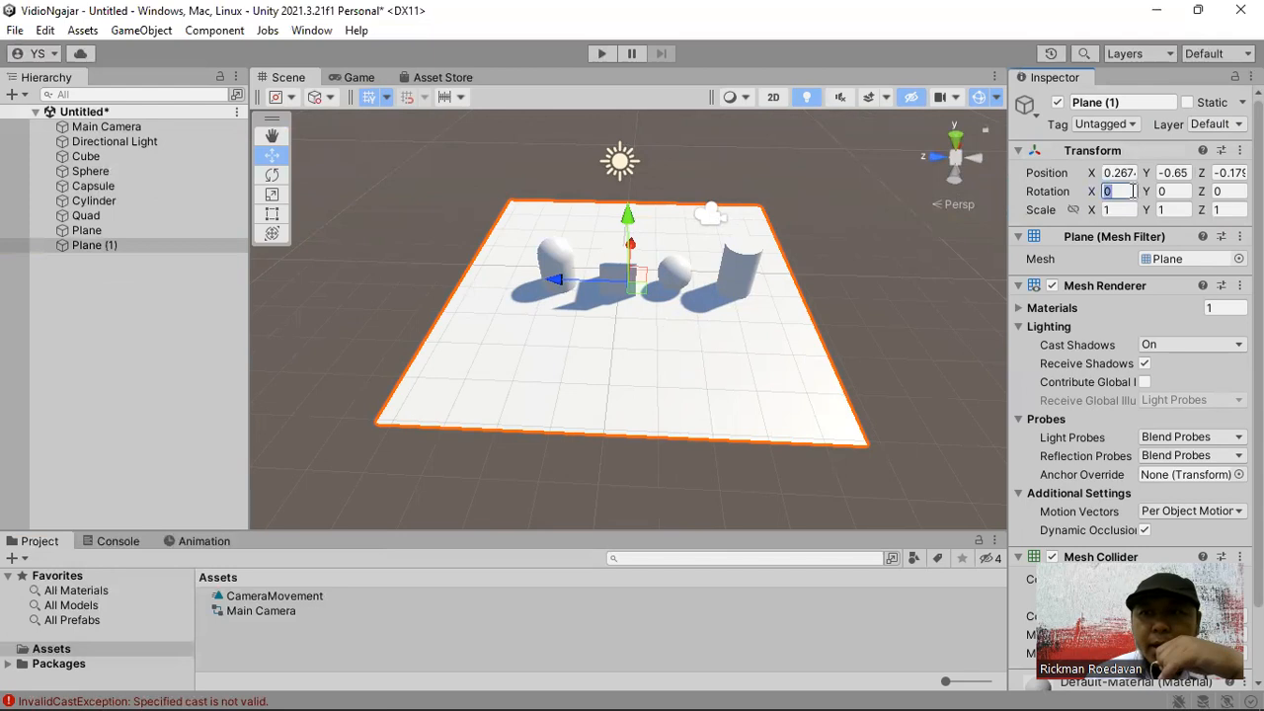
pyautogui.write('180')
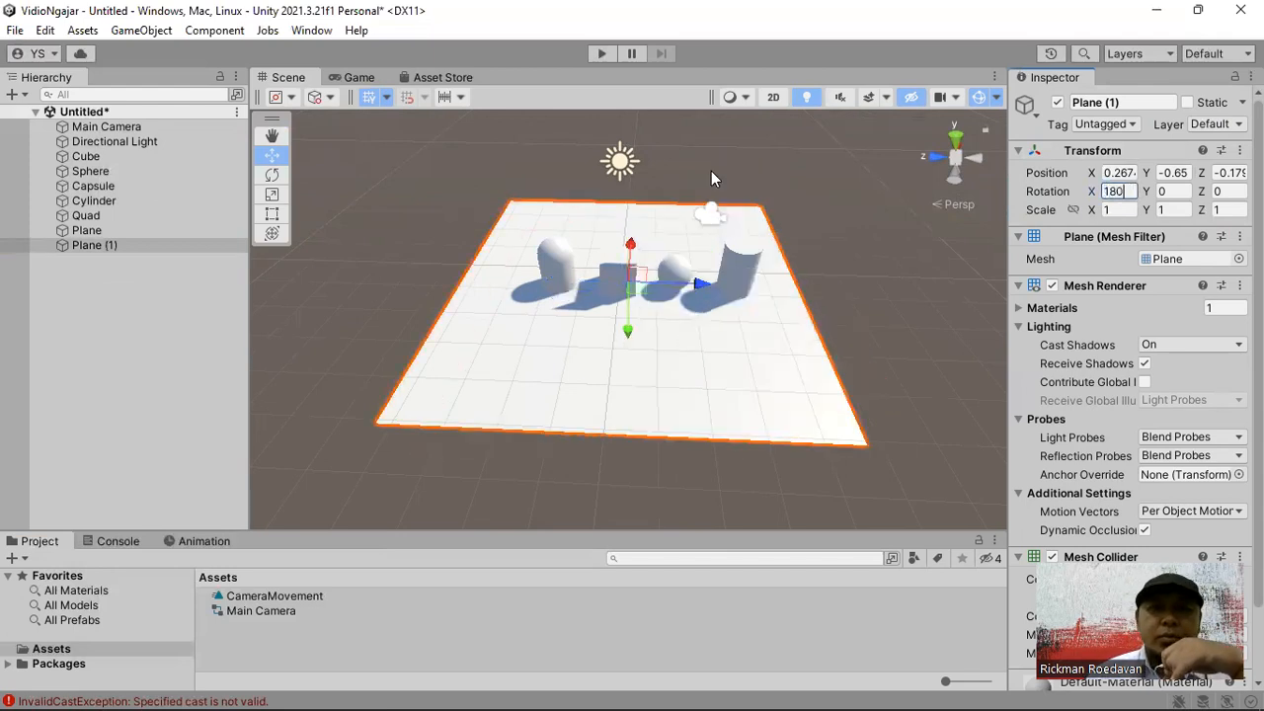
pyautogui.click(148, 235)
pyautogui.moveTo(608, 425); pyautogui.dragTo(567, 304, button='right')
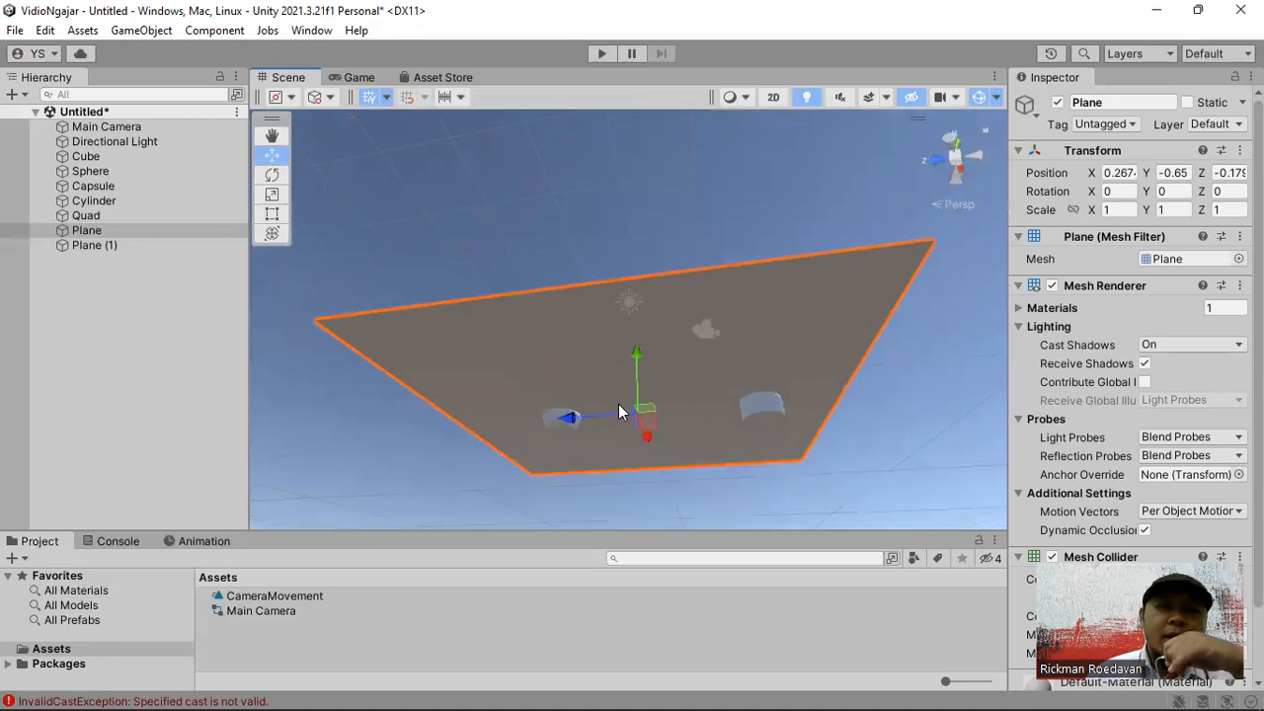
# Step: Lower the duplicated plane to a Y position of -3, beneath the other objects
pyautogui.click(137, 245)
pyautogui.moveTo(644, 490); pyautogui.dragTo(639, 600)
pyautogui.moveTo(736, 297); pyautogui.dragTo(692, 454, button='right')
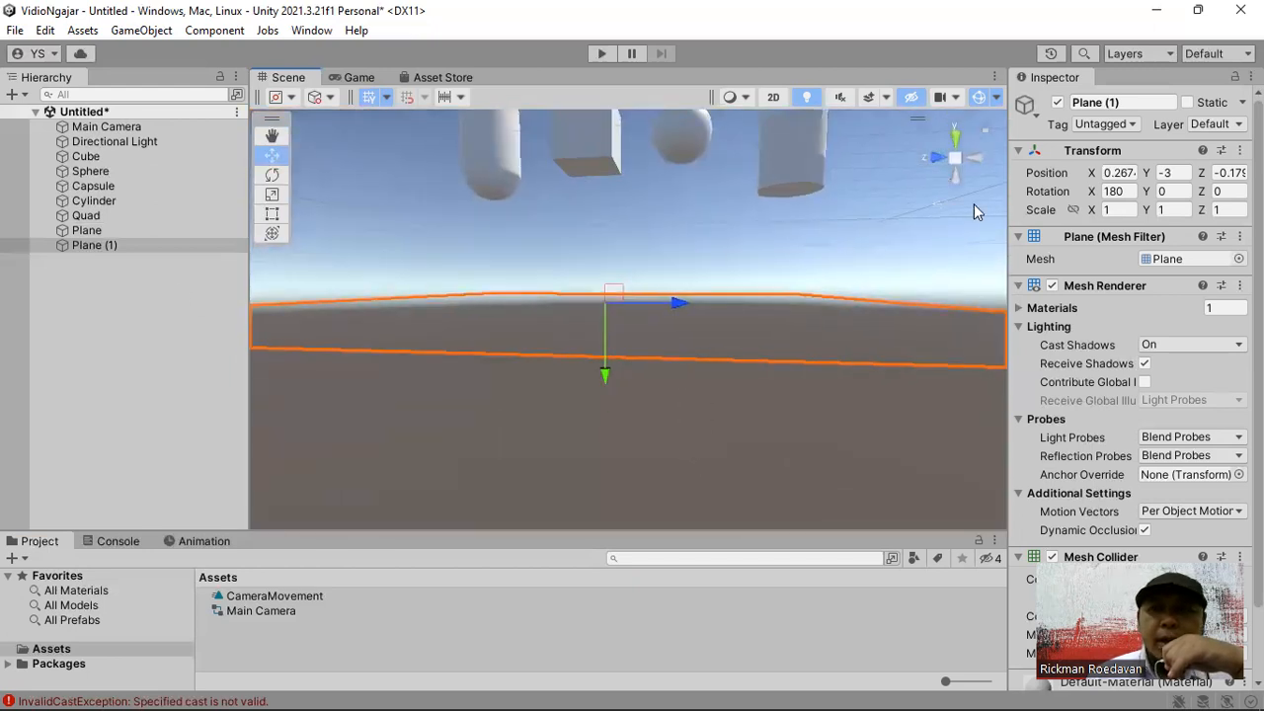
# Step: Reset the duplicated plane's transform, and select the original plane to compare how the two are placed
pyautogui.click(1239, 150)
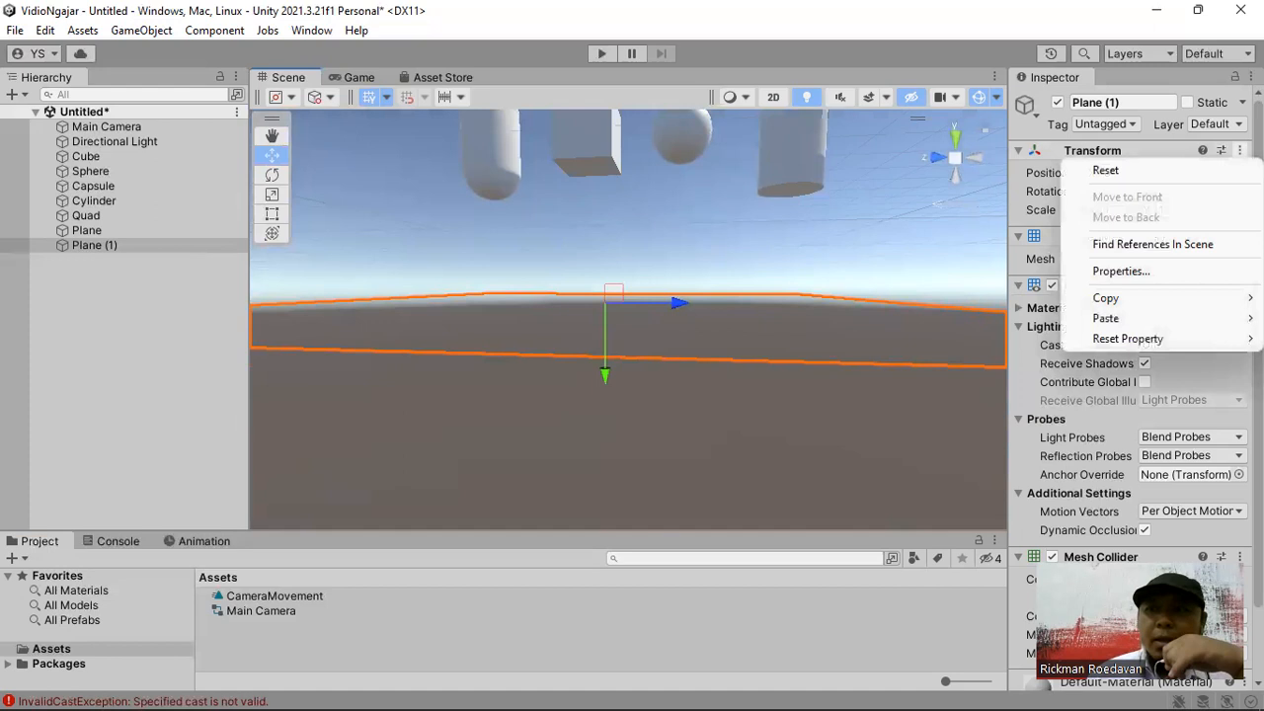
pyautogui.click(1195, 174)
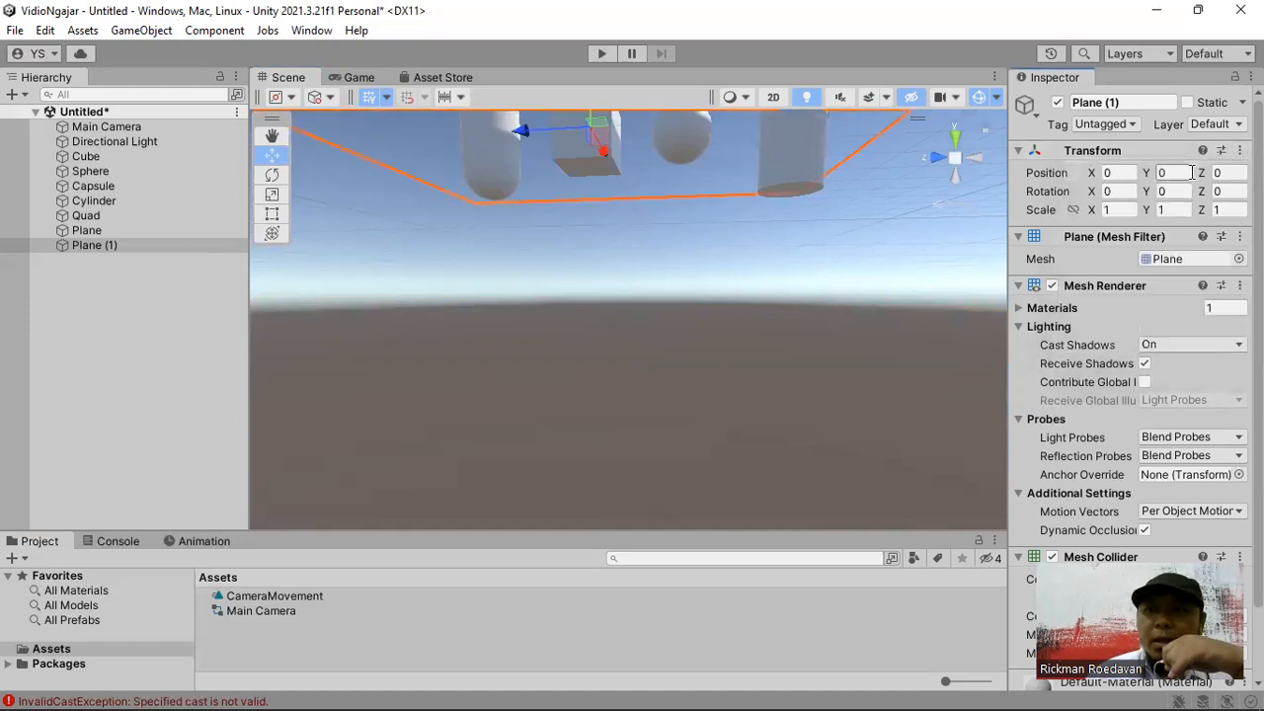
pyautogui.click(139, 234)
pyautogui.moveTo(751, 256); pyautogui.dragTo(703, 314, button='middle')
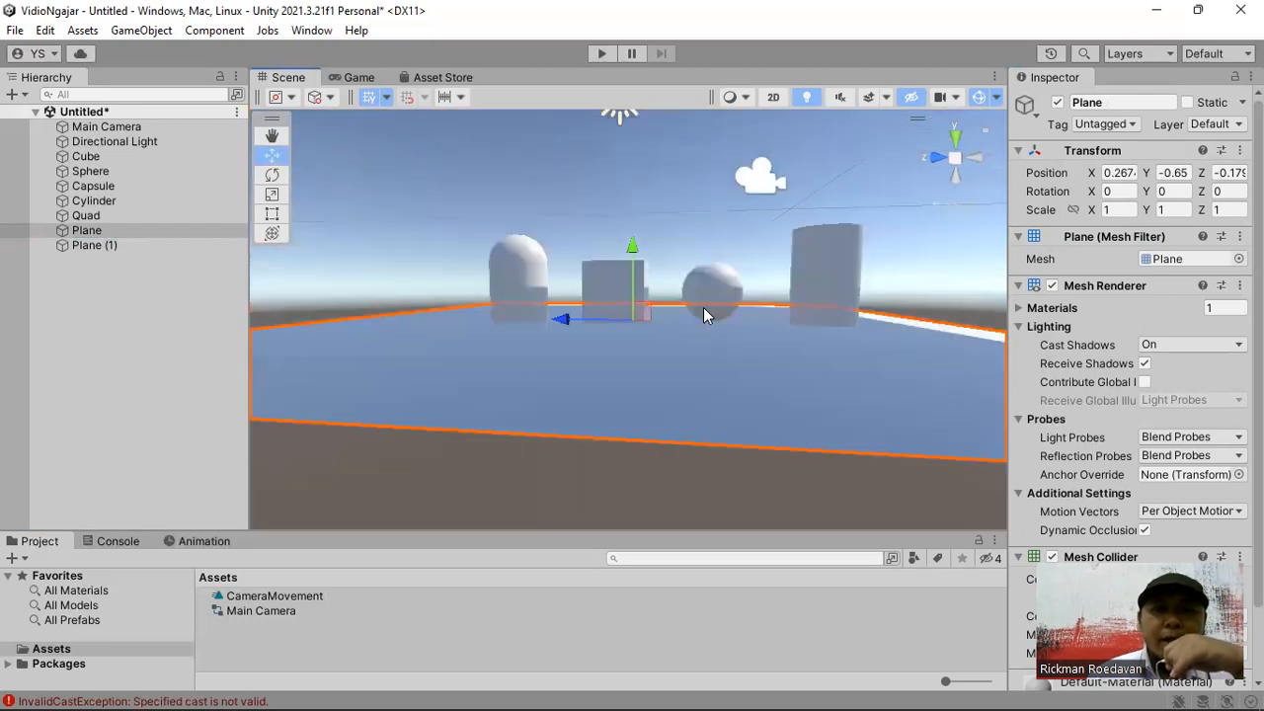
pyautogui.moveTo(705, 254); pyautogui.dragTo(724, 309, button='right')
pyautogui.scroll(-5, 724, 309)
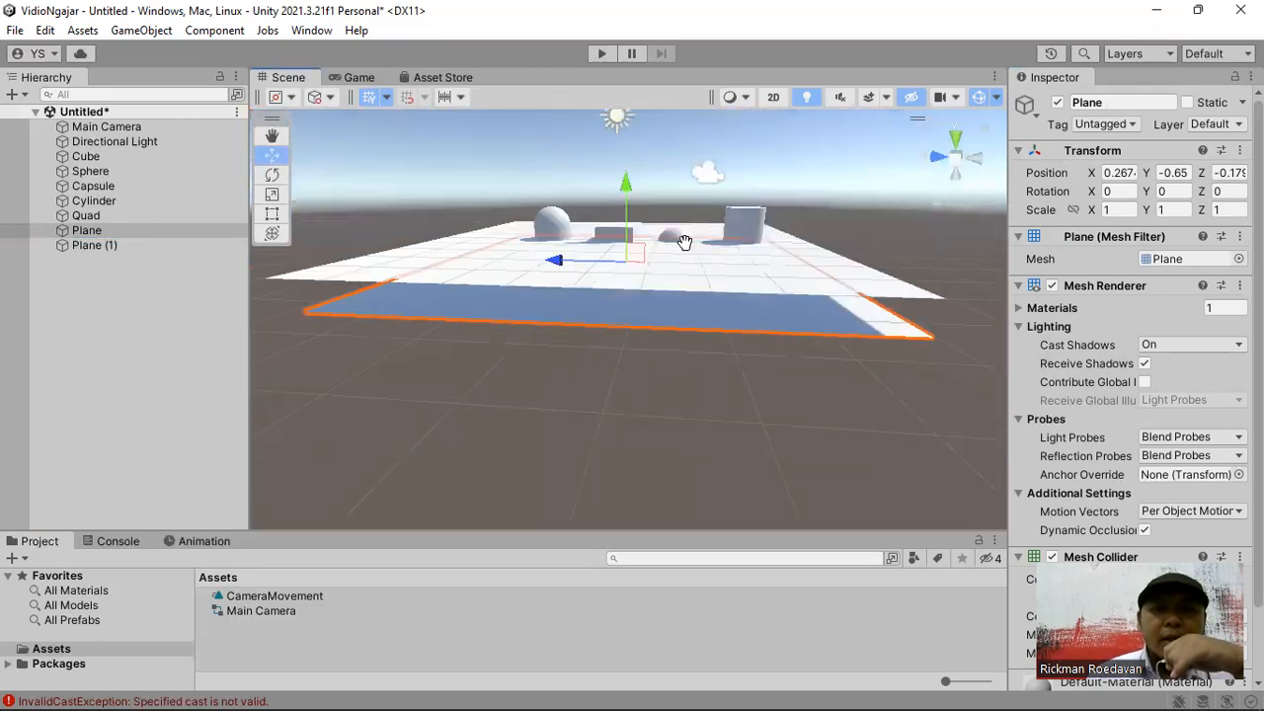
pyautogui.moveTo(682, 241); pyautogui.dragTo(676, 329, button='middle')
pyautogui.moveTo(654, 213); pyautogui.dragTo(673, 276, button='right')
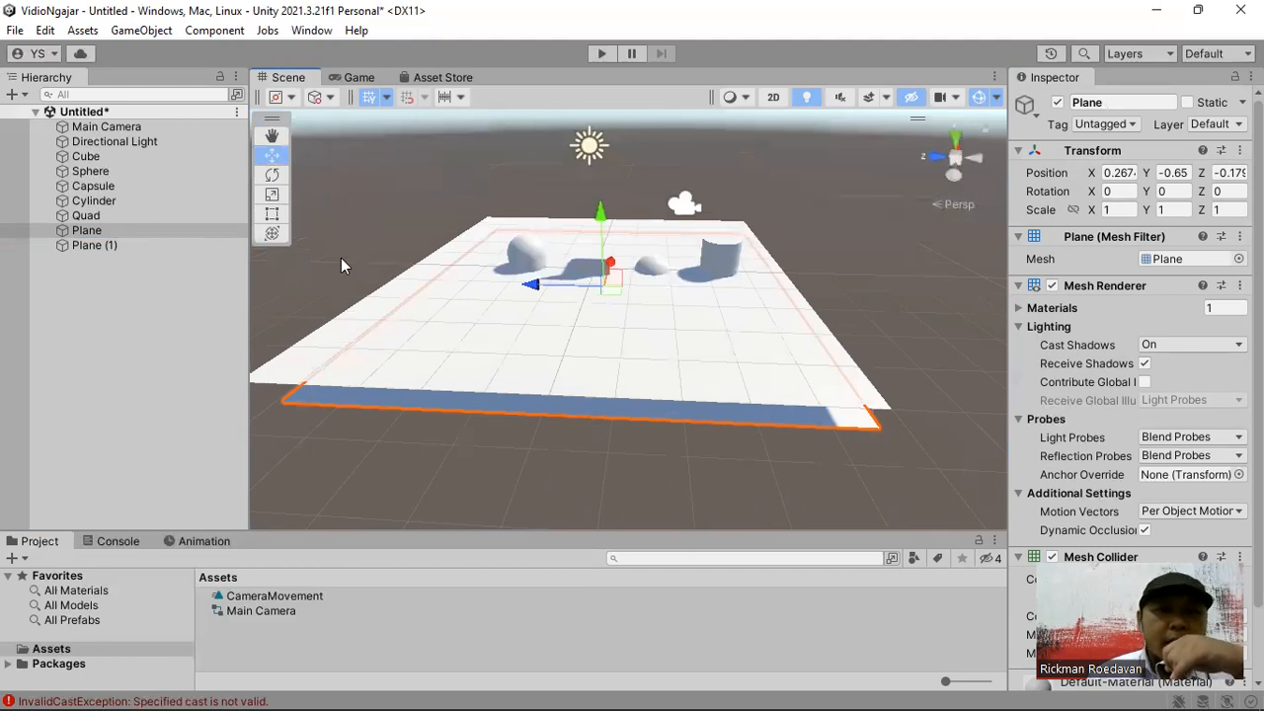
# Step: Slide the duplicated plane along the Z axis to about 10.81 so it lies beside the original, and clear the selection
pyautogui.scroll(-5, 433, 237)
pyautogui.click(161, 247)
pyautogui.moveTo(541, 298); pyautogui.dragTo(341, 263)
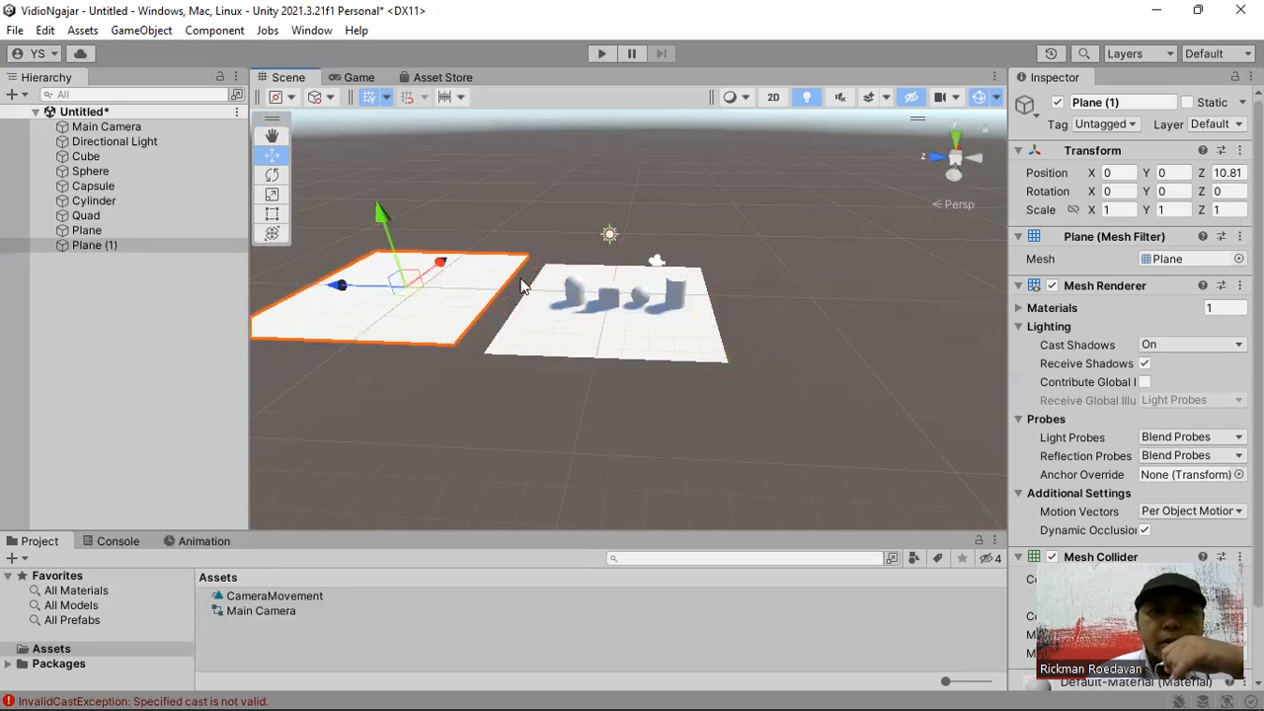
pyautogui.click(546, 339)
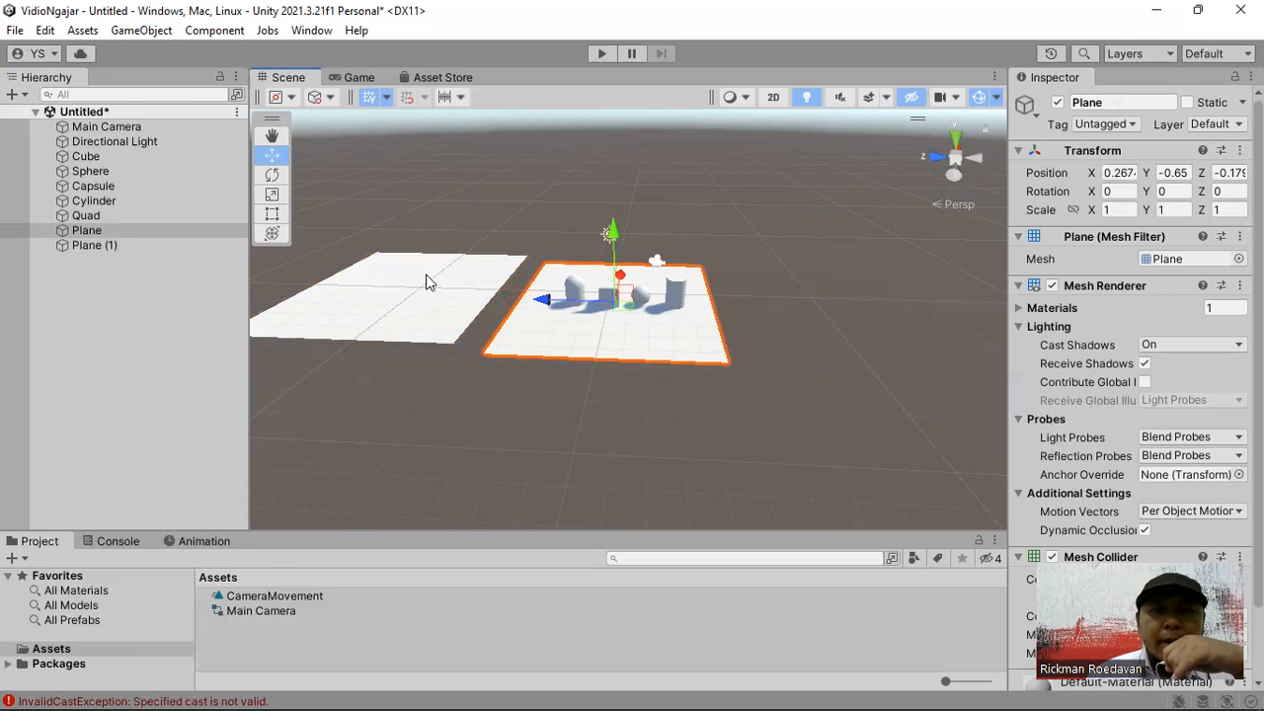
pyautogui.moveTo(542, 336); pyautogui.dragTo(675, 312, button='middle')
pyautogui.scroll(3, 631, 344)
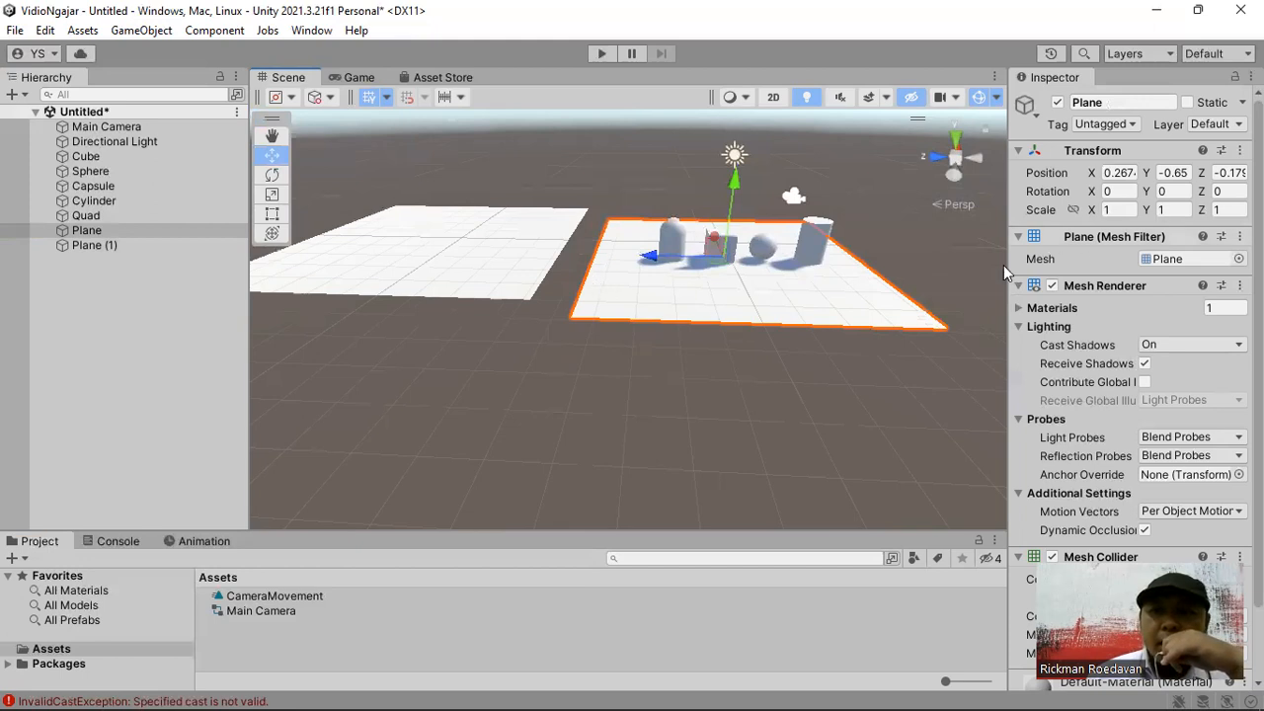
pyautogui.click(596, 396)
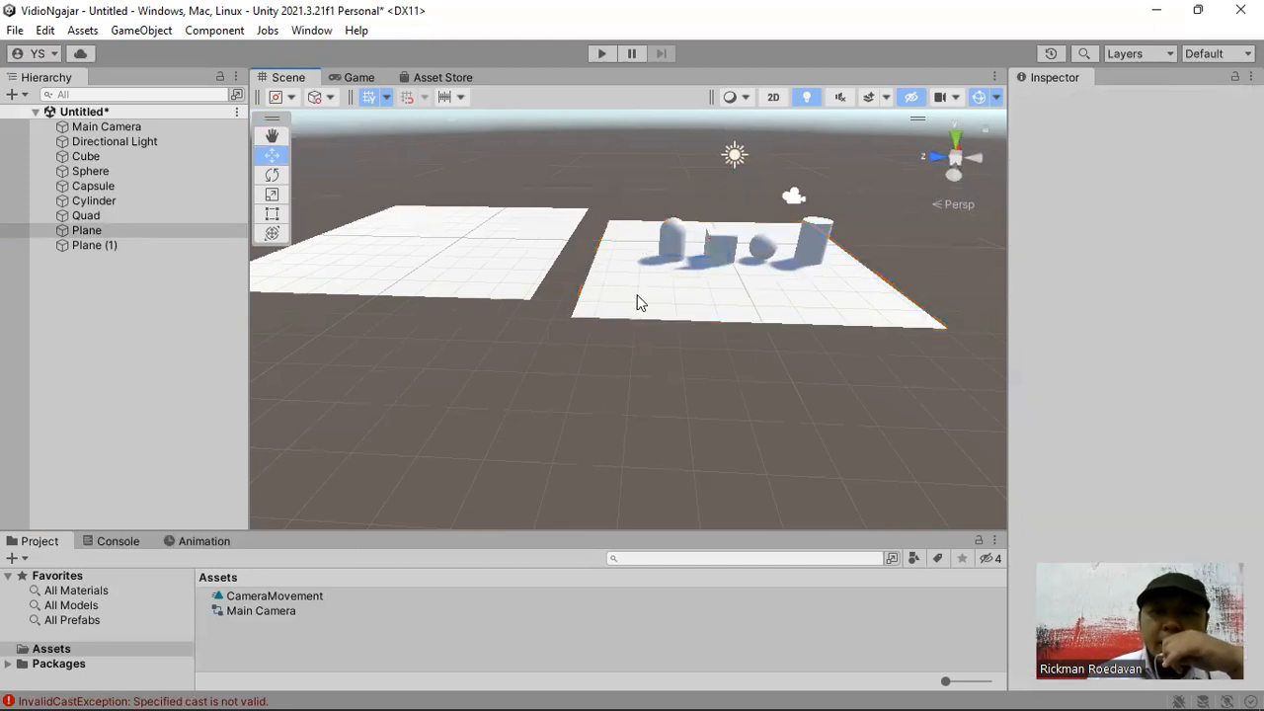
# Step: Copy the original plane's Transform component and paste its values onto the duplicated plane
pyautogui.click(653, 308)
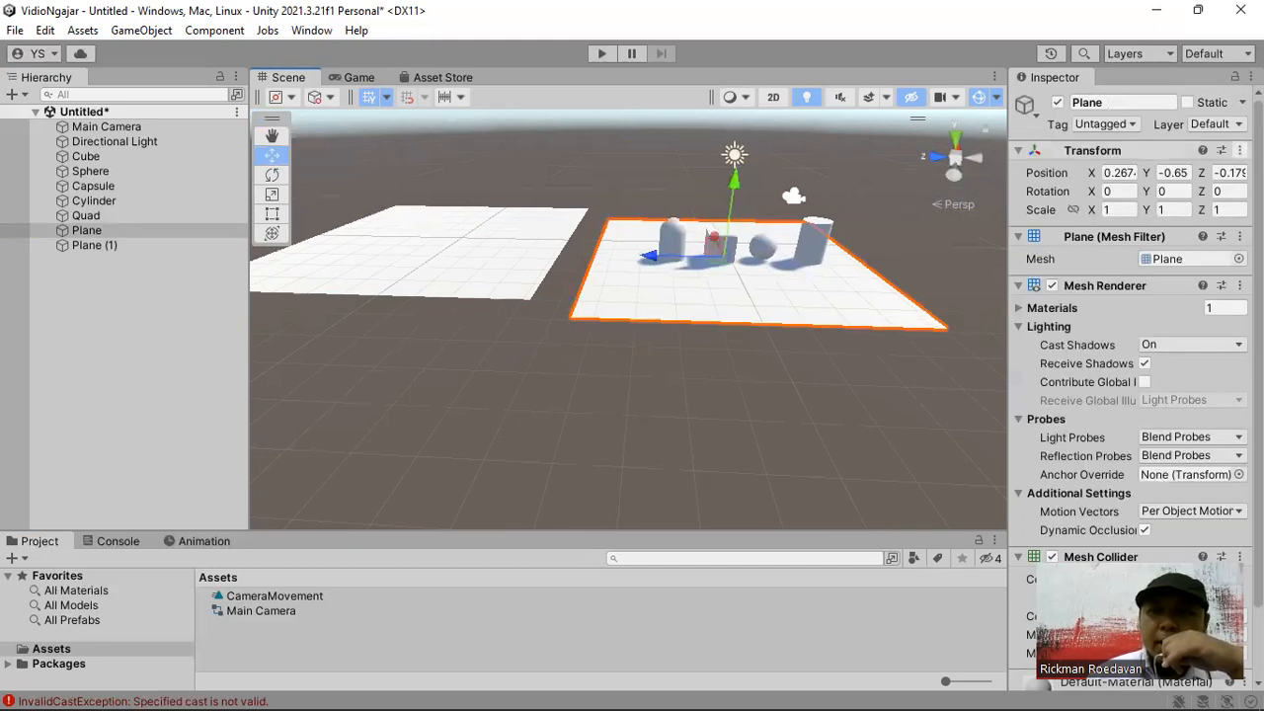
pyautogui.rightClick(1065, 154)
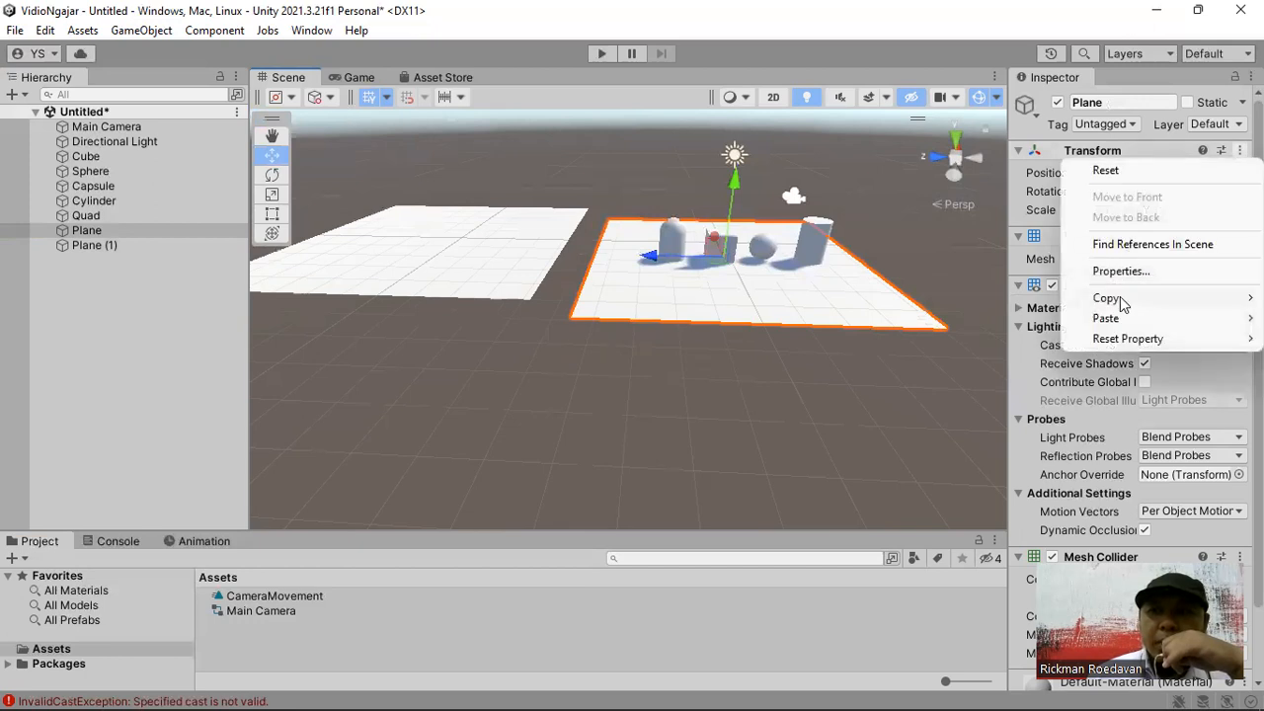
pyautogui.moveTo(1122, 302)
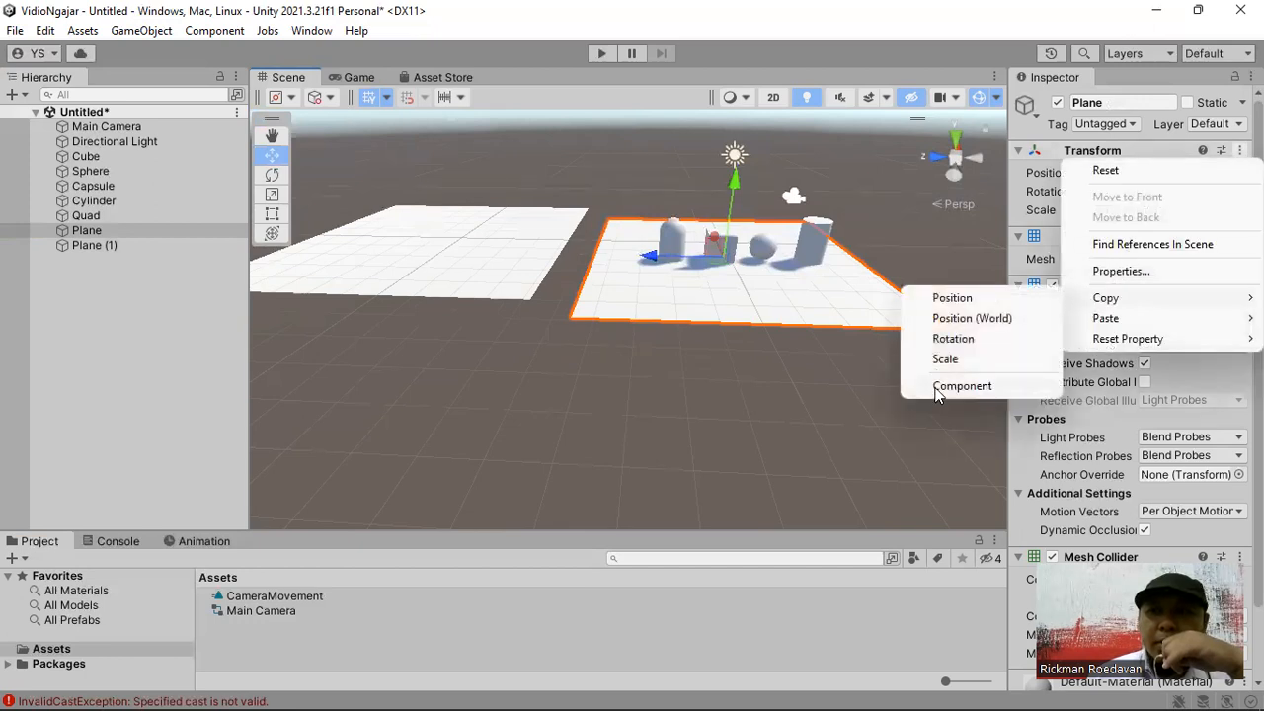
pyautogui.click(937, 389)
pyautogui.click(499, 283)
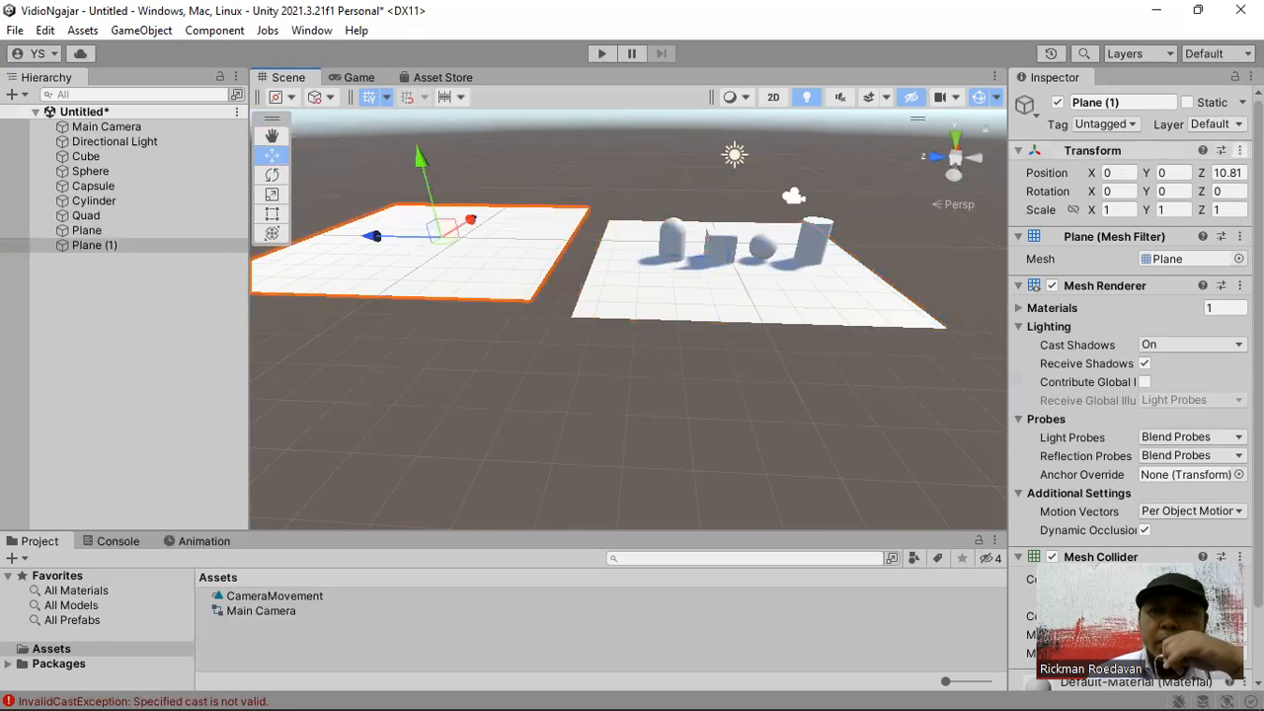
pyautogui.click(1240, 151)
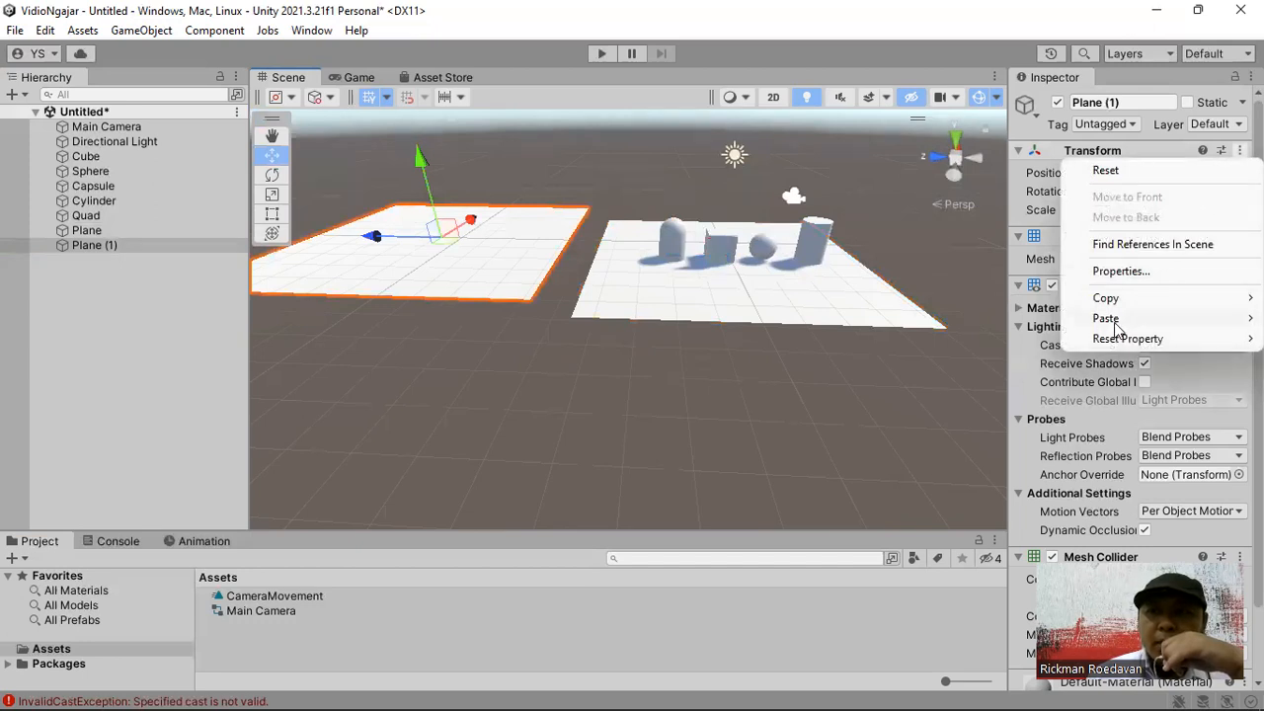
pyautogui.moveTo(1111, 320)
pyautogui.click(924, 435)
# Step: Try lowering the duplicated plane to a Y position of -0.76, and undo the move
pyautogui.moveTo(857, 409); pyautogui.dragTo(713, 257, button='middle')
pyautogui.moveTo(712, 252); pyautogui.dragTo(707, 178, button='right')
pyautogui.moveTo(705, 360); pyautogui.dragTo(695, 309, button='middle')
pyautogui.scroll(5, 695, 310)
pyautogui.moveTo(698, 301); pyautogui.dragTo(676, 186, button='right')
pyautogui.moveTo(676, 186); pyautogui.dragTo(684, 197, button='middle')
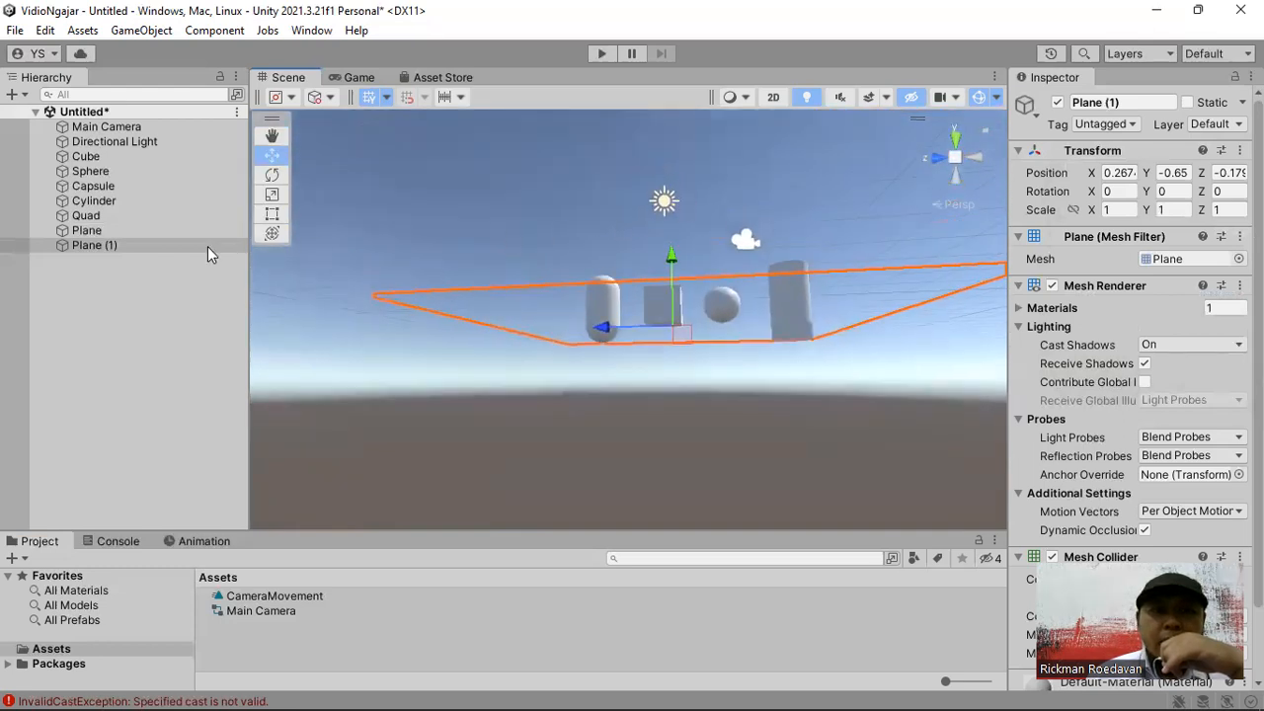
pyautogui.moveTo(673, 256); pyautogui.dragTo(670, 265)
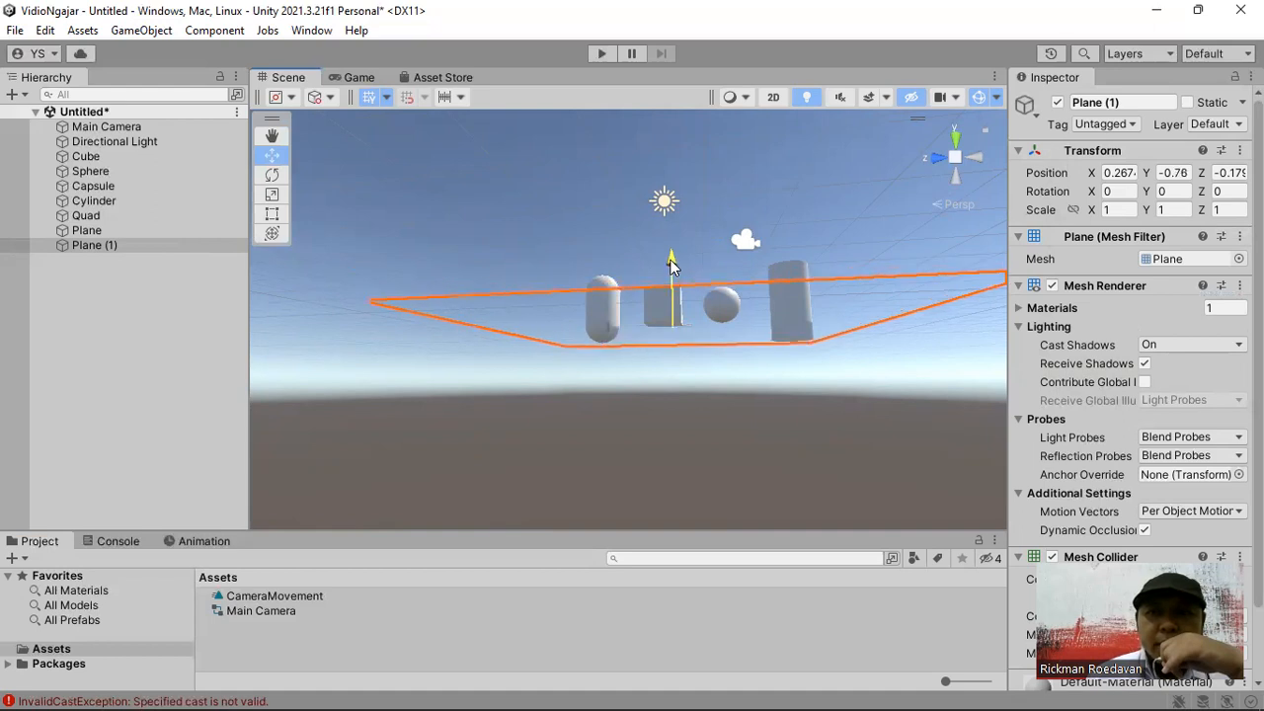
pyautogui.hotkey('ctrl', 'z')
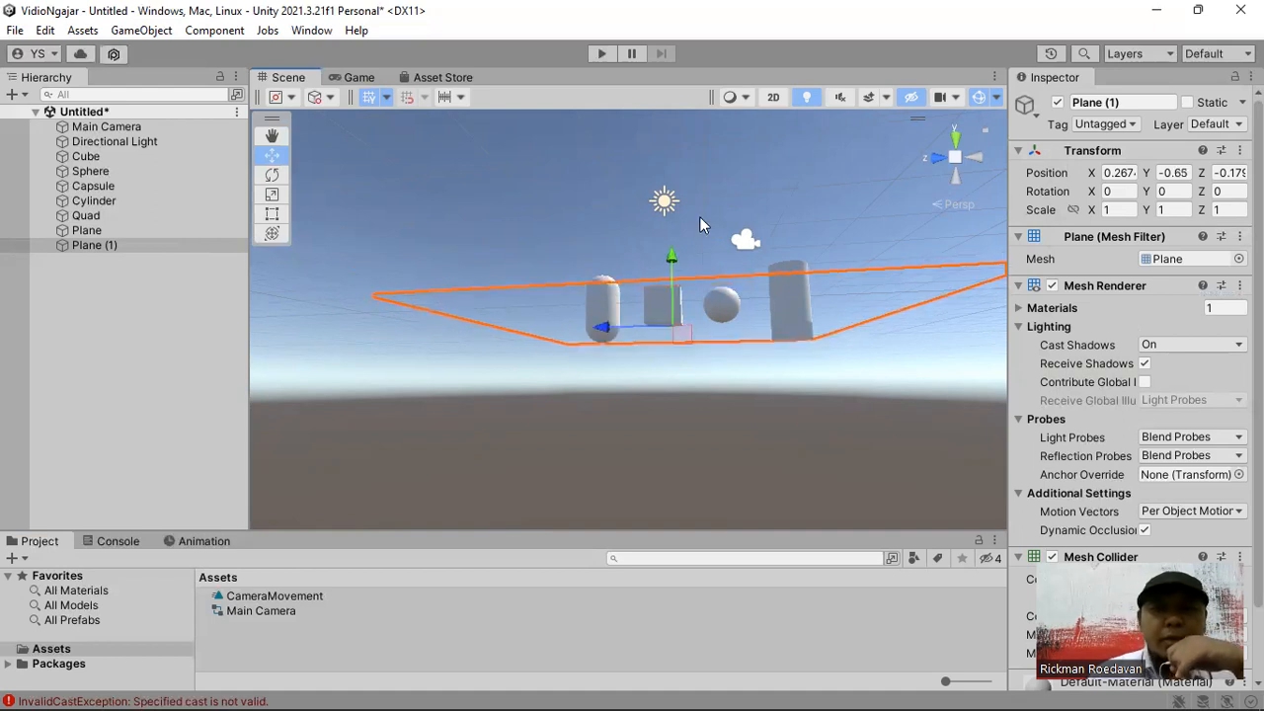
# Step: Set the duplicated plane's X rotation to 180 and examine the two overlapping planes from below and above
pyautogui.moveTo(804, 276); pyautogui.dragTo(787, 377, button='right')
pyautogui.moveTo(769, 295); pyautogui.dragTo(790, 338, button='middle')
pyautogui.click(1135, 190)
pyautogui.write('180')
pyautogui.moveTo(673, 440); pyautogui.dragTo(716, 237, button='right')
pyautogui.moveTo(733, 425); pyautogui.dragTo(676, 389, button='middle')
pyautogui.moveTo(742, 264); pyautogui.dragTo(744, 299, button='right')
pyautogui.scroll(-5, 731, 257)
pyautogui.moveTo(714, 209); pyautogui.dragTo(709, 262, button='middle')
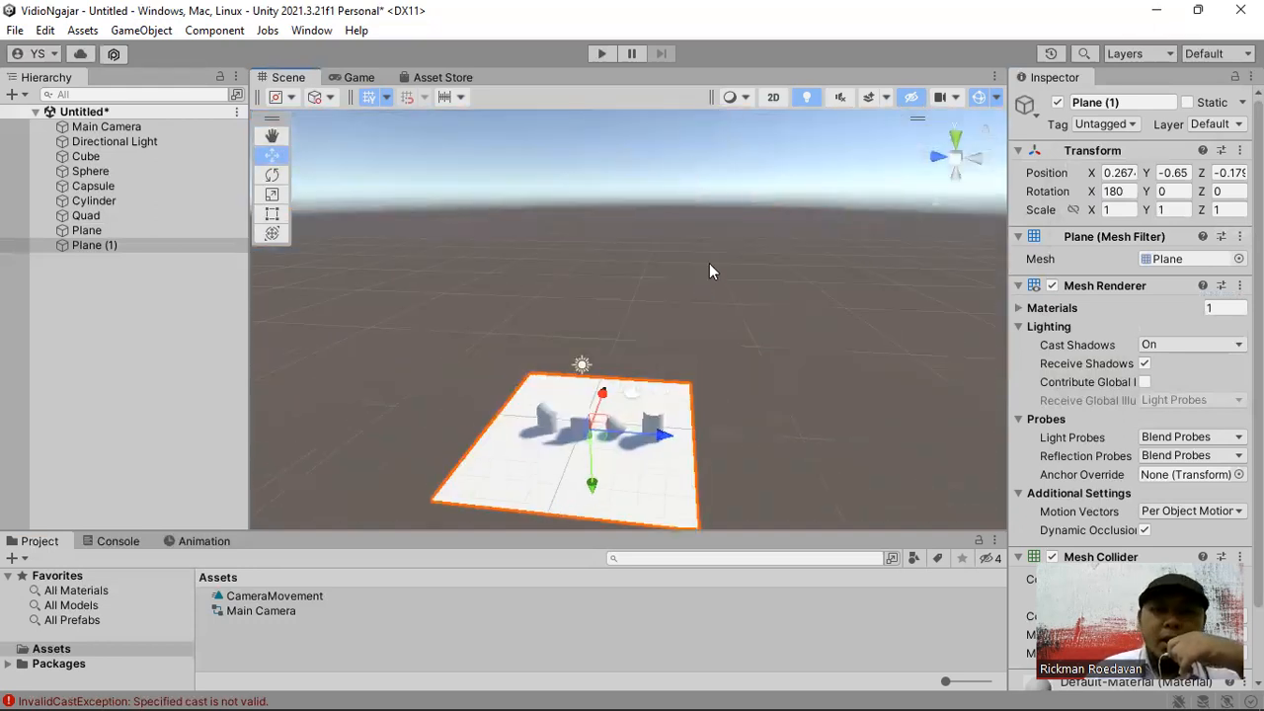
pyautogui.moveTo(709, 263); pyautogui.dragTo(657, 332, button='right')
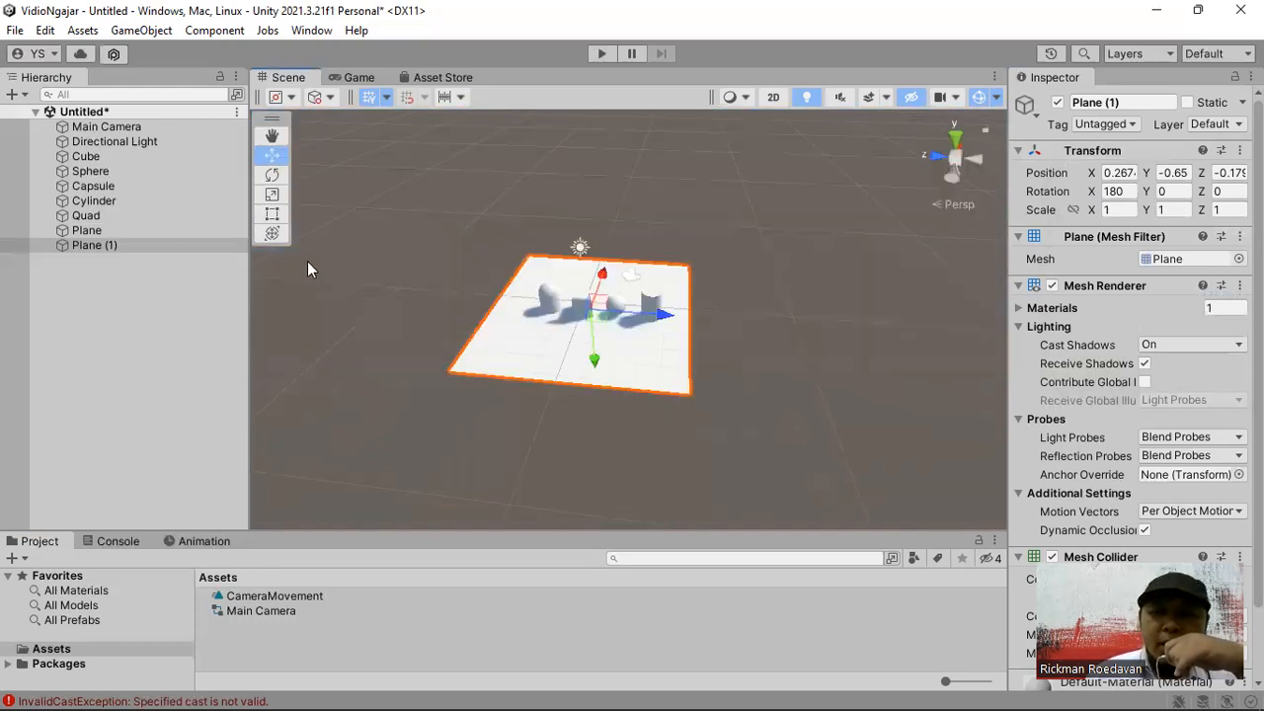
# Step: Delete the cube, sphere, capsule, cylinder, quad and both planes from the scene
pyautogui.click(165, 156)
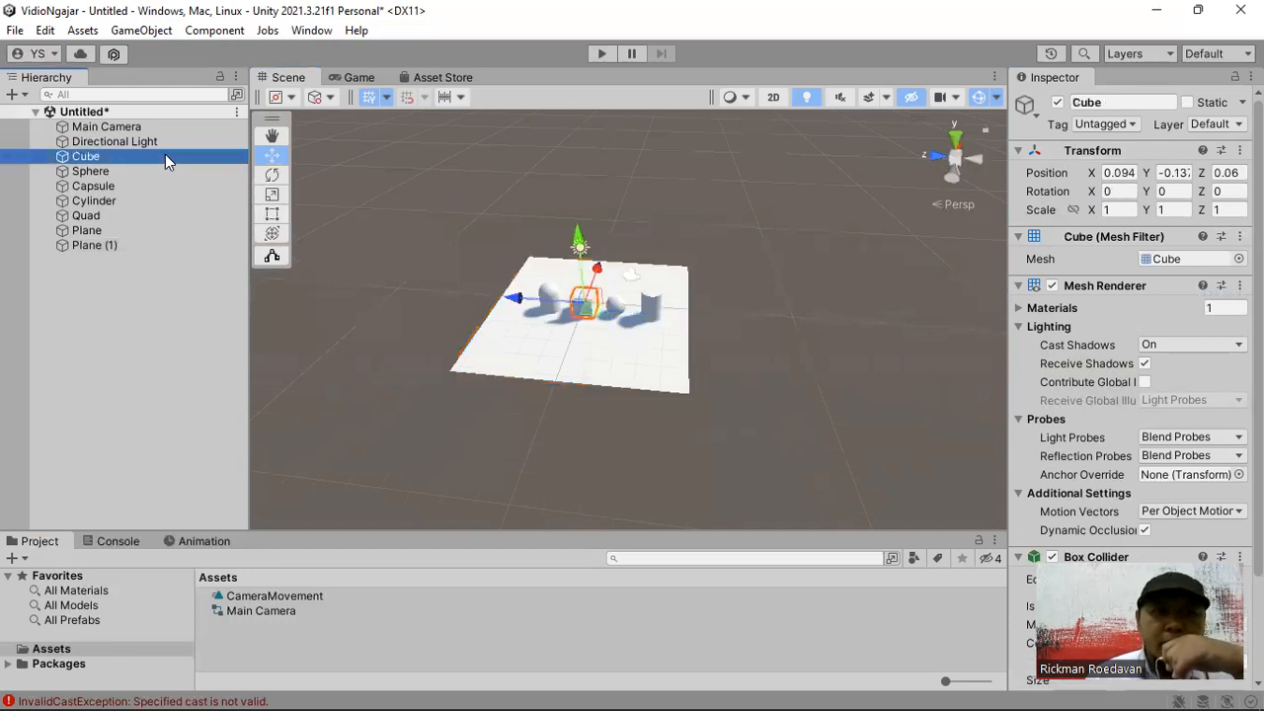
pyautogui.keyDown('shift'); pyautogui.click(160, 248); pyautogui.keyUp('shift')
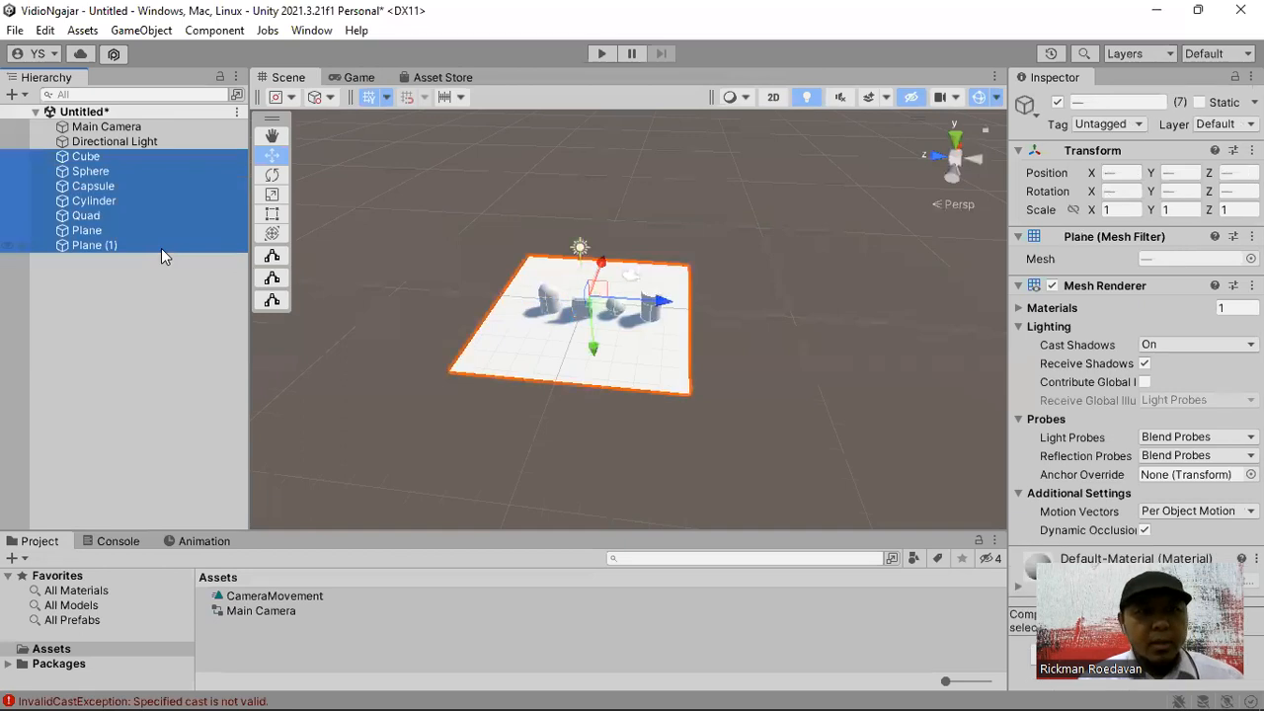
pyautogui.rightClick(161, 242)
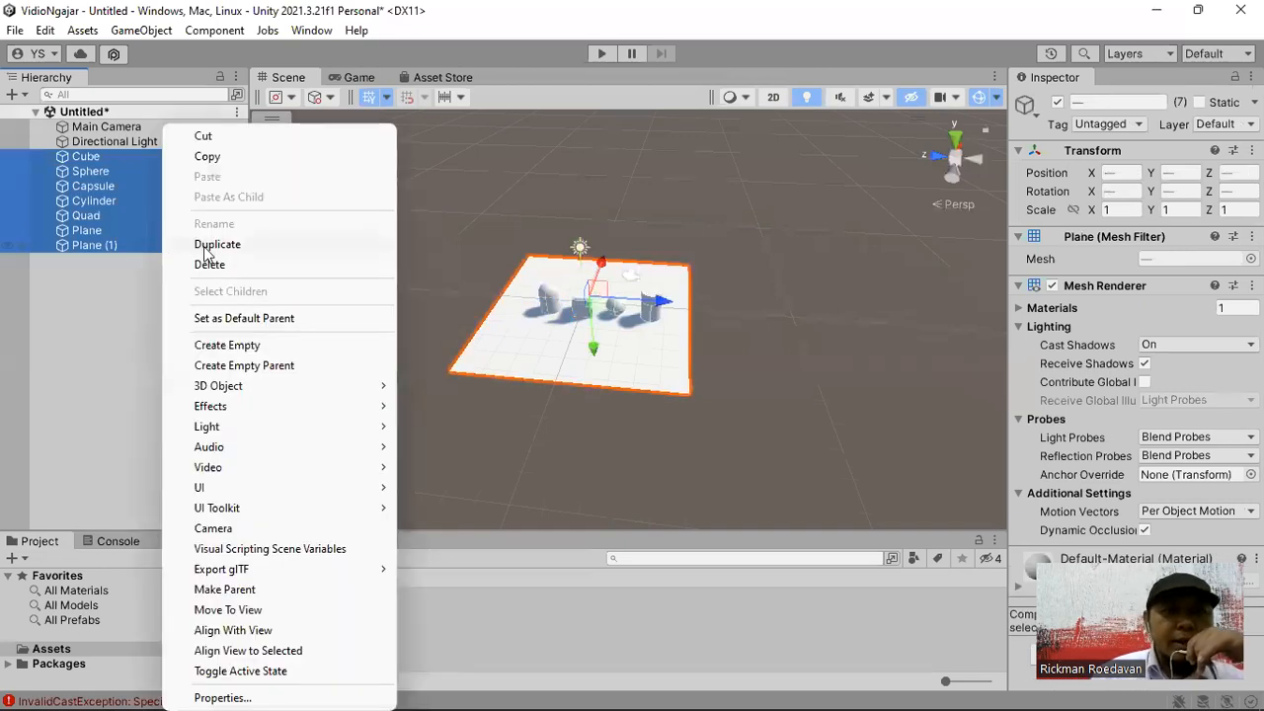
pyautogui.click(213, 262)
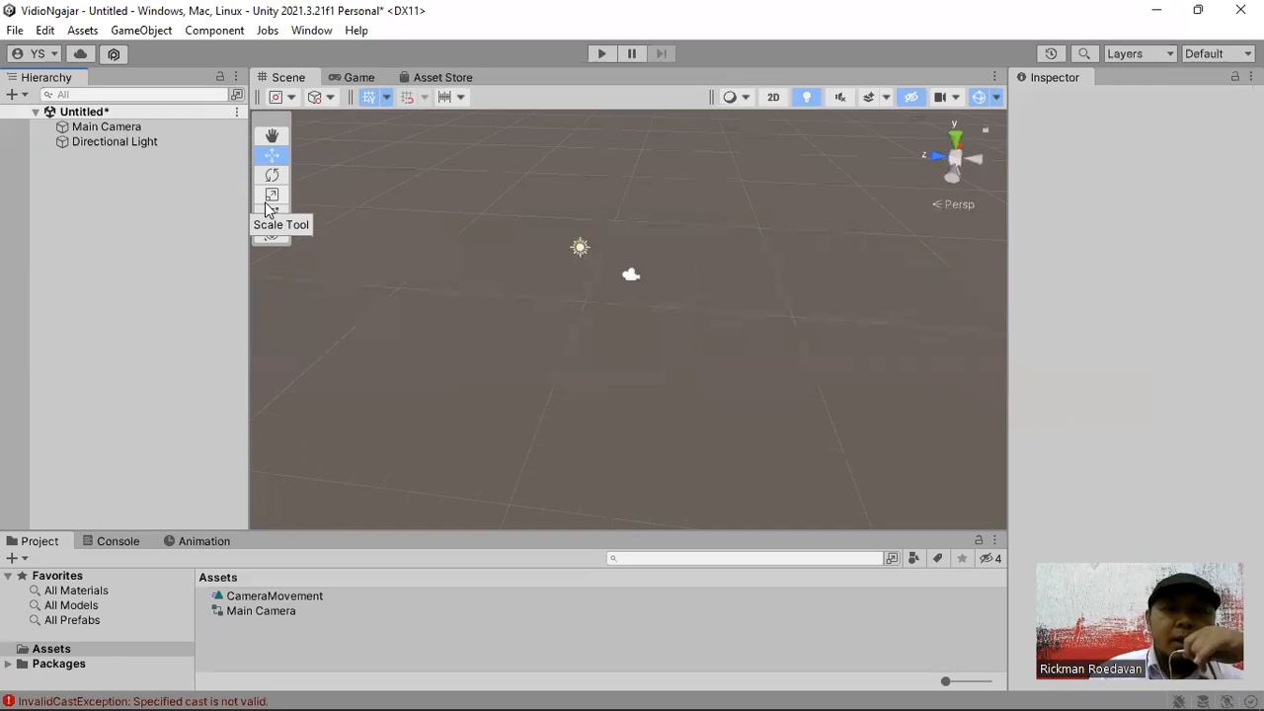
pyautogui.moveTo(506, 332); pyautogui.dragTo(547, 339, button='right')
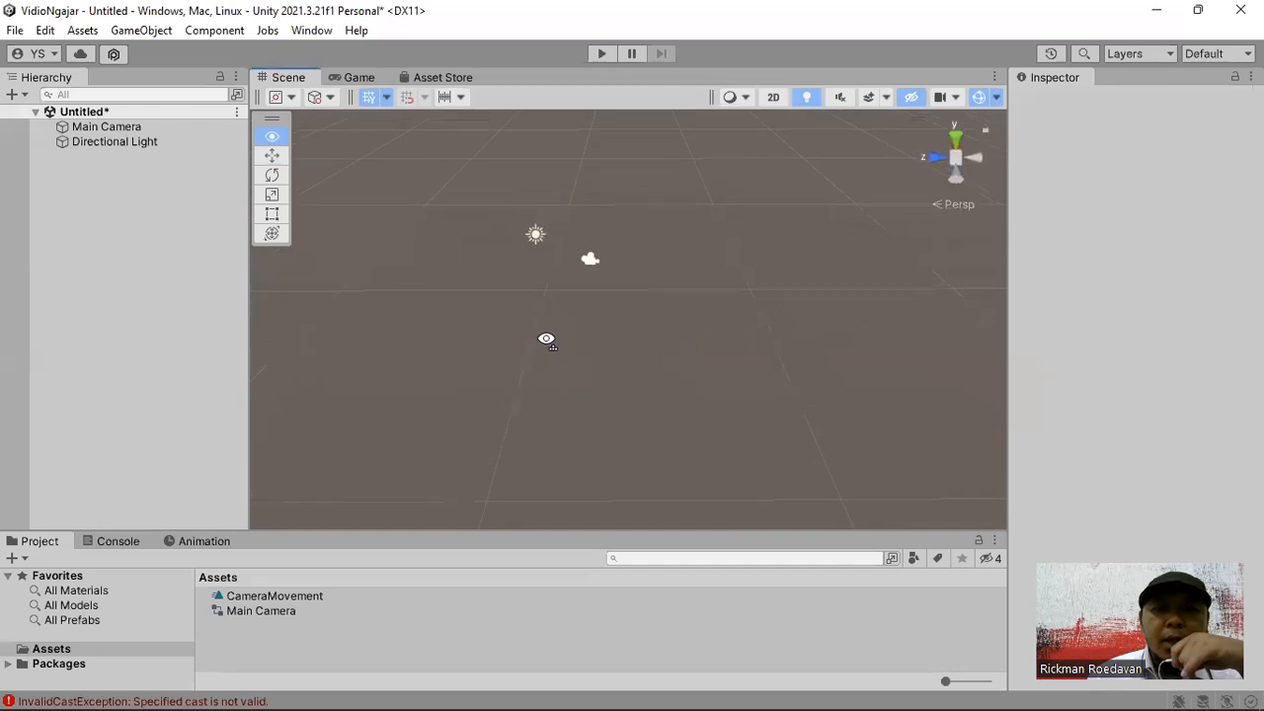
pyautogui.moveTo(514, 350); pyautogui.dragTo(567, 349, button='middle')
pyautogui.moveTo(555, 349); pyautogui.dragTo(554, 346, button='right')
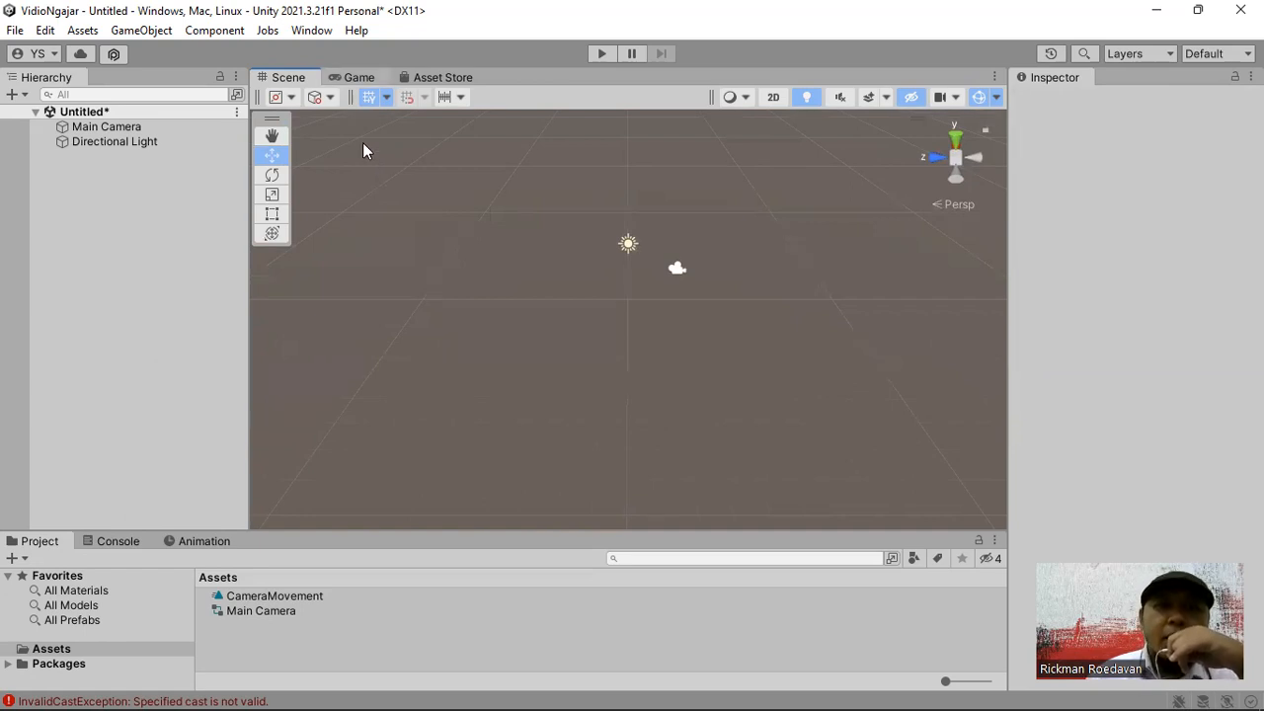
# Step: Open the Package Manager and shift its window slightly downward
pyautogui.click(311, 31)
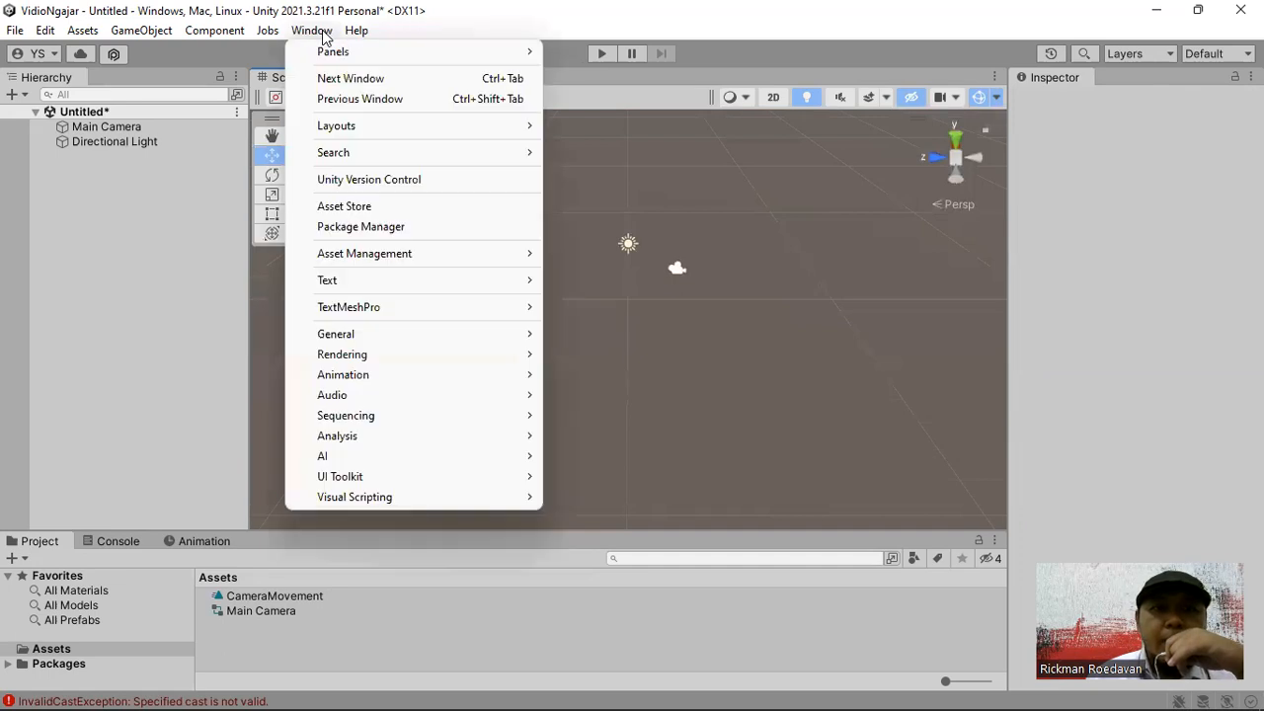
pyautogui.click(357, 229)
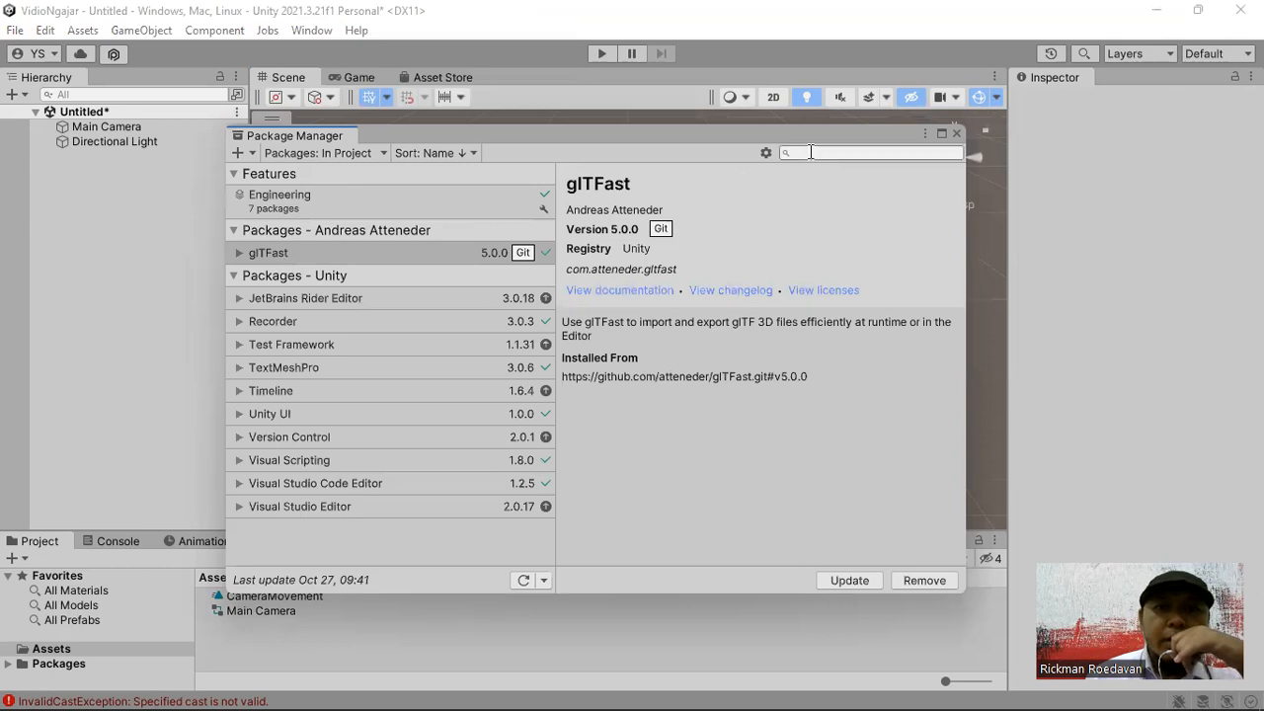
pyautogui.moveTo(810, 143); pyautogui.dragTo(815, 160)
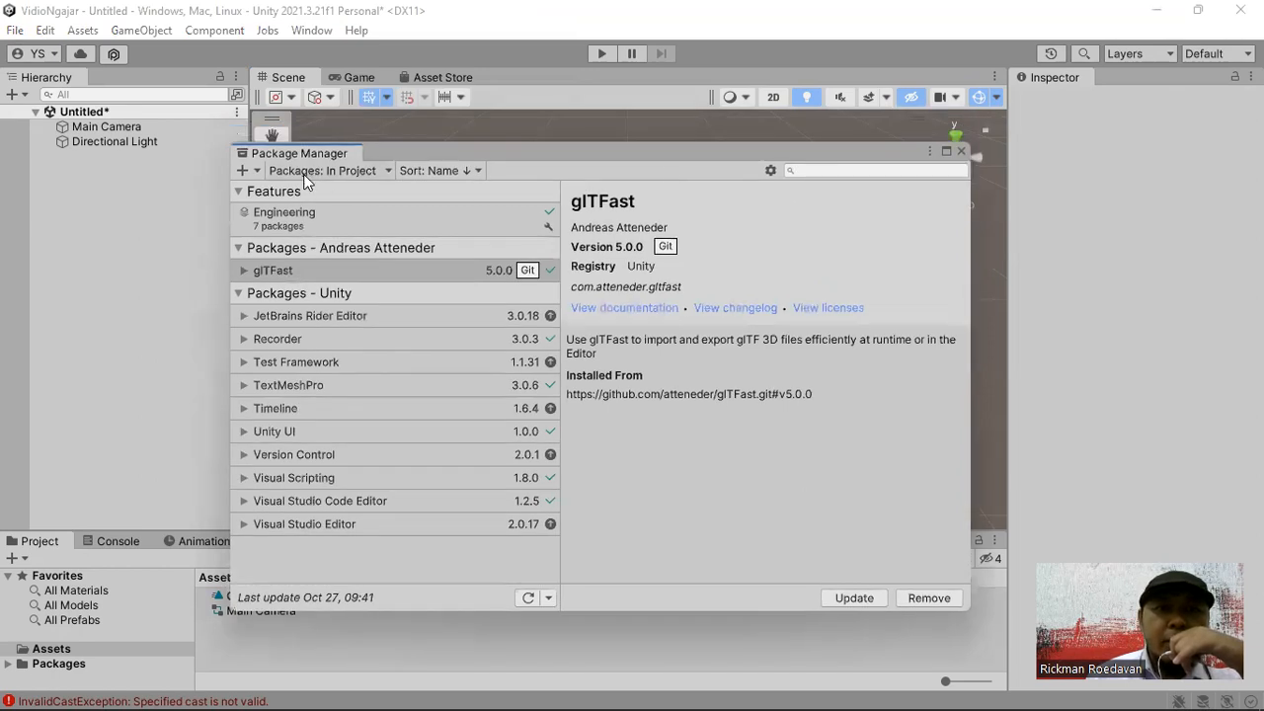
# Step: Search the Unity Registry packages for "pro" and install ProBuilder 5.0.7
pyautogui.click(364, 173)
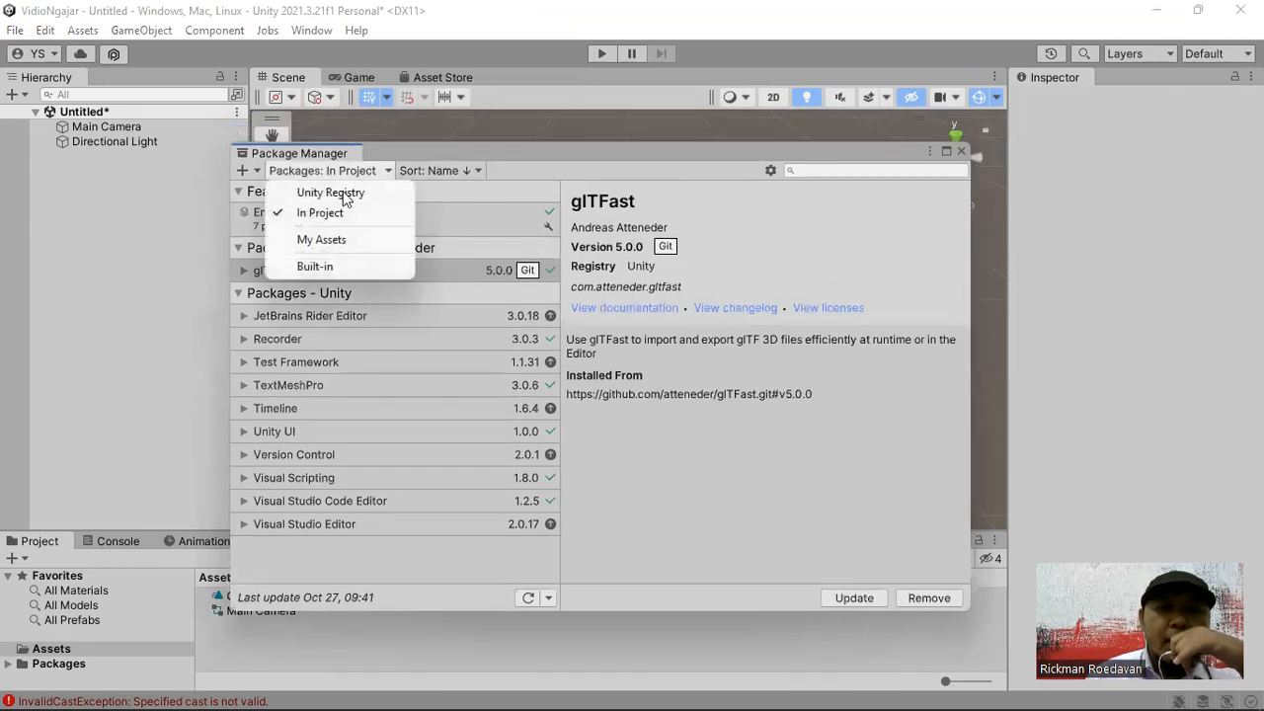
pyautogui.click(340, 193)
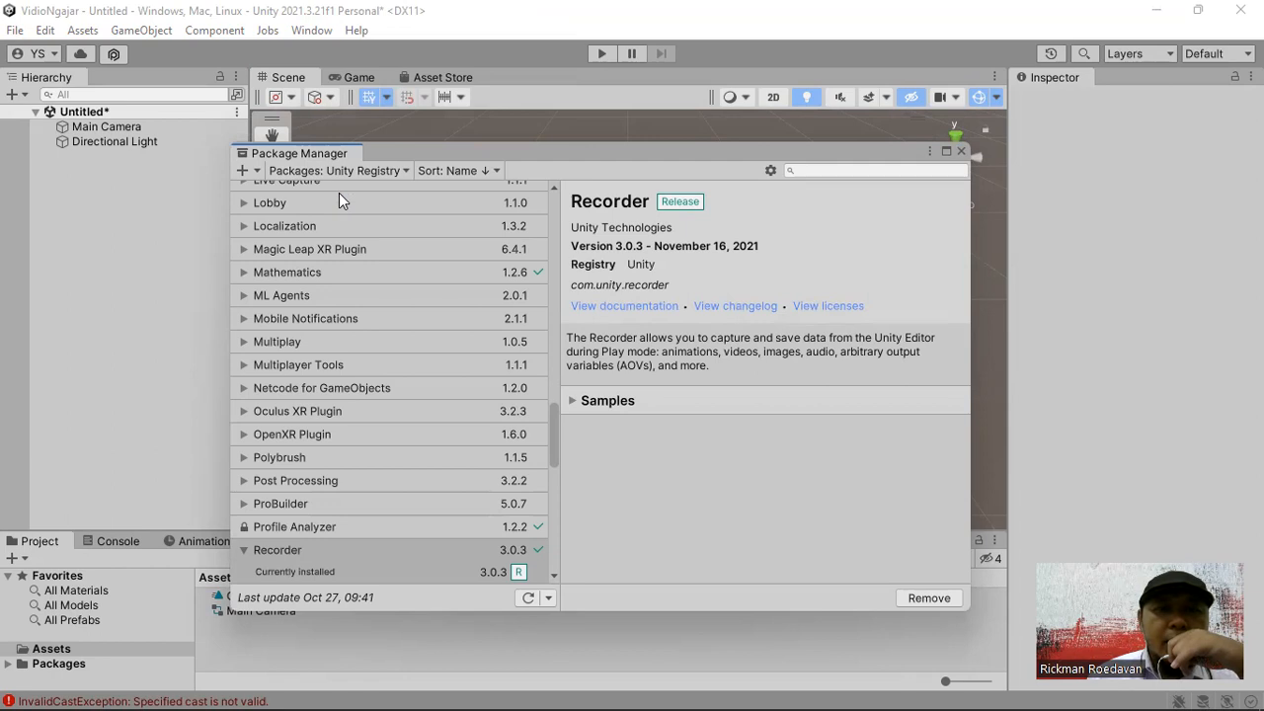
pyautogui.click(829, 172)
pyautogui.write('pro')
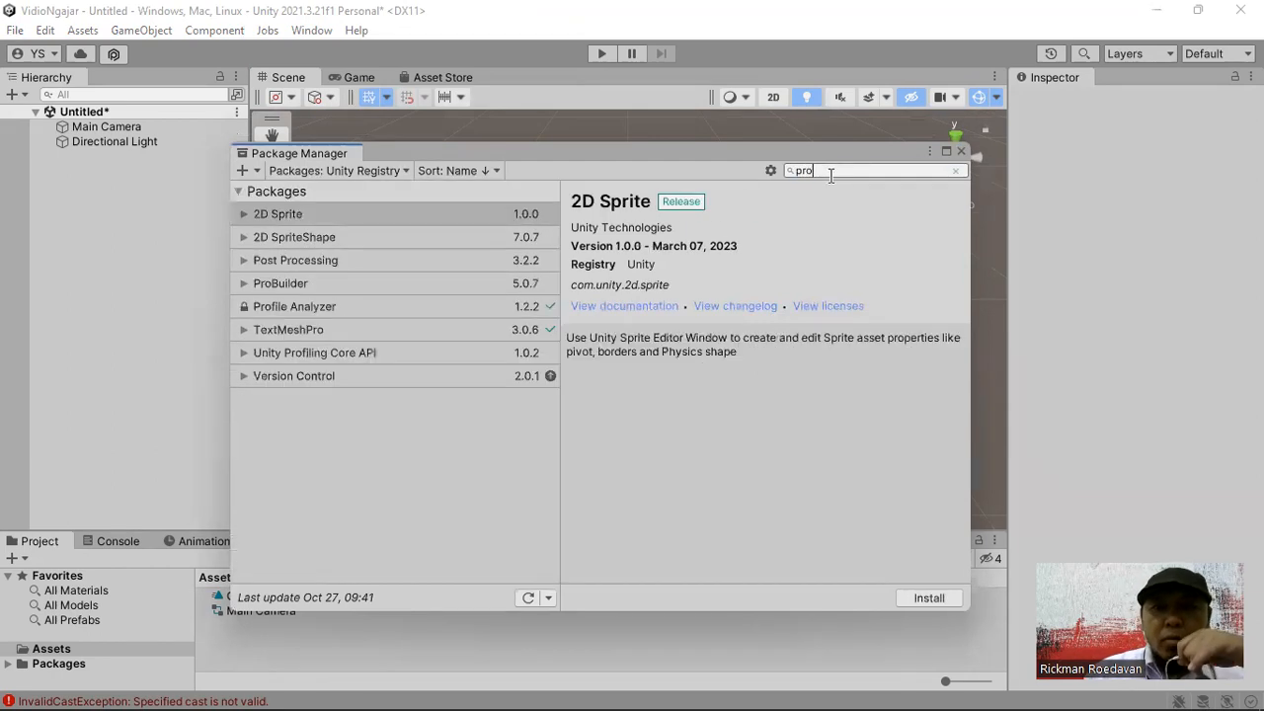
pyautogui.click(283, 237)
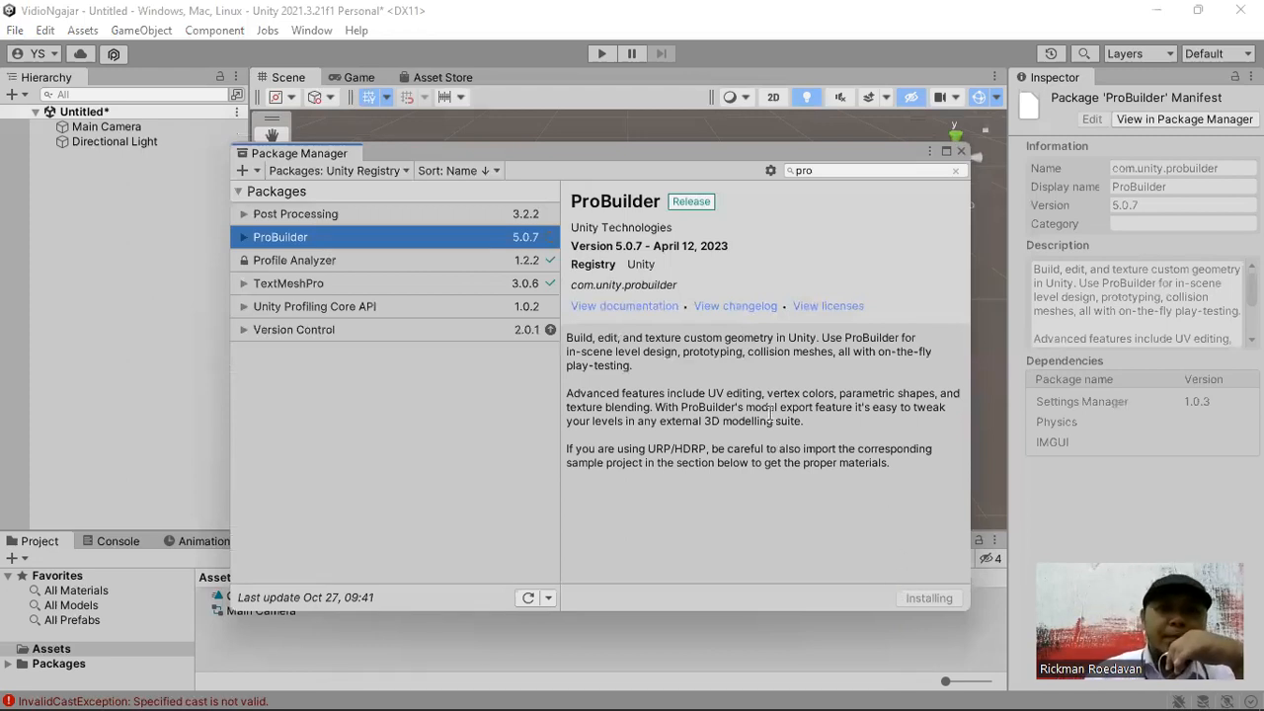
# Step: Examine the version entries and details of the ProBuilder, Version Control, Unity Profiling Core API and TextMeshPro packages
pyautogui.click(243, 238)
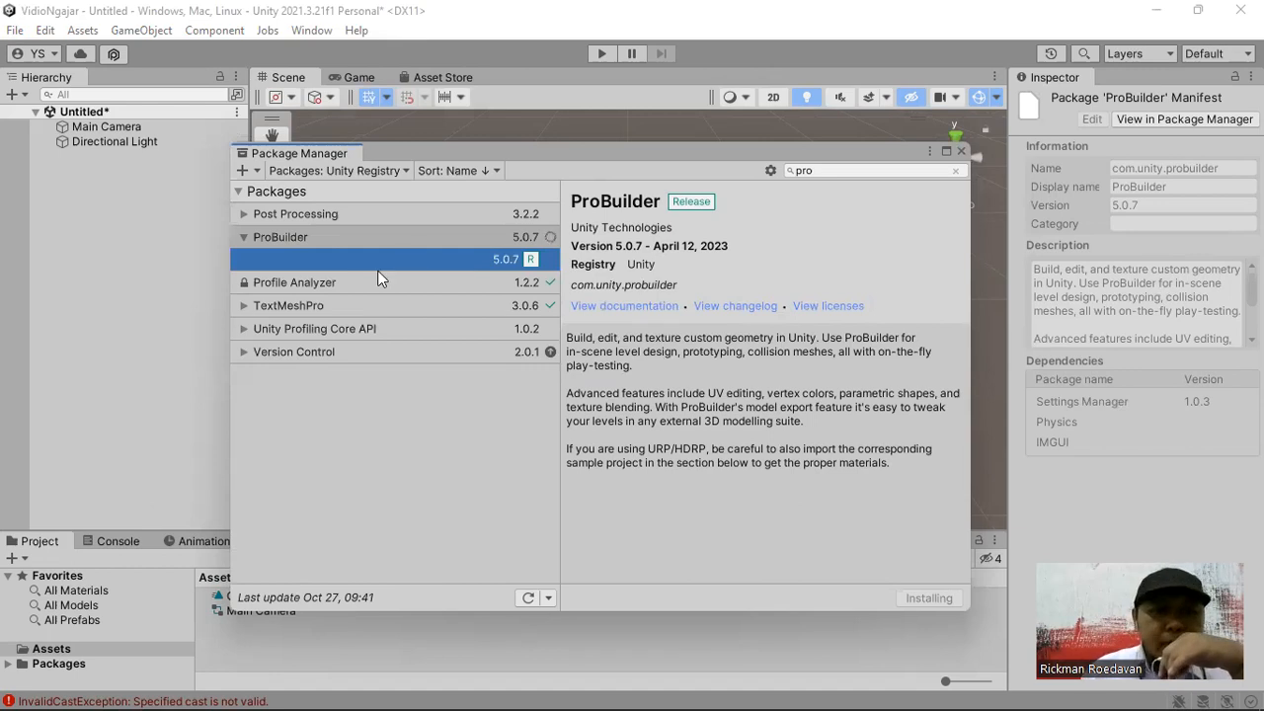
pyautogui.click(246, 353)
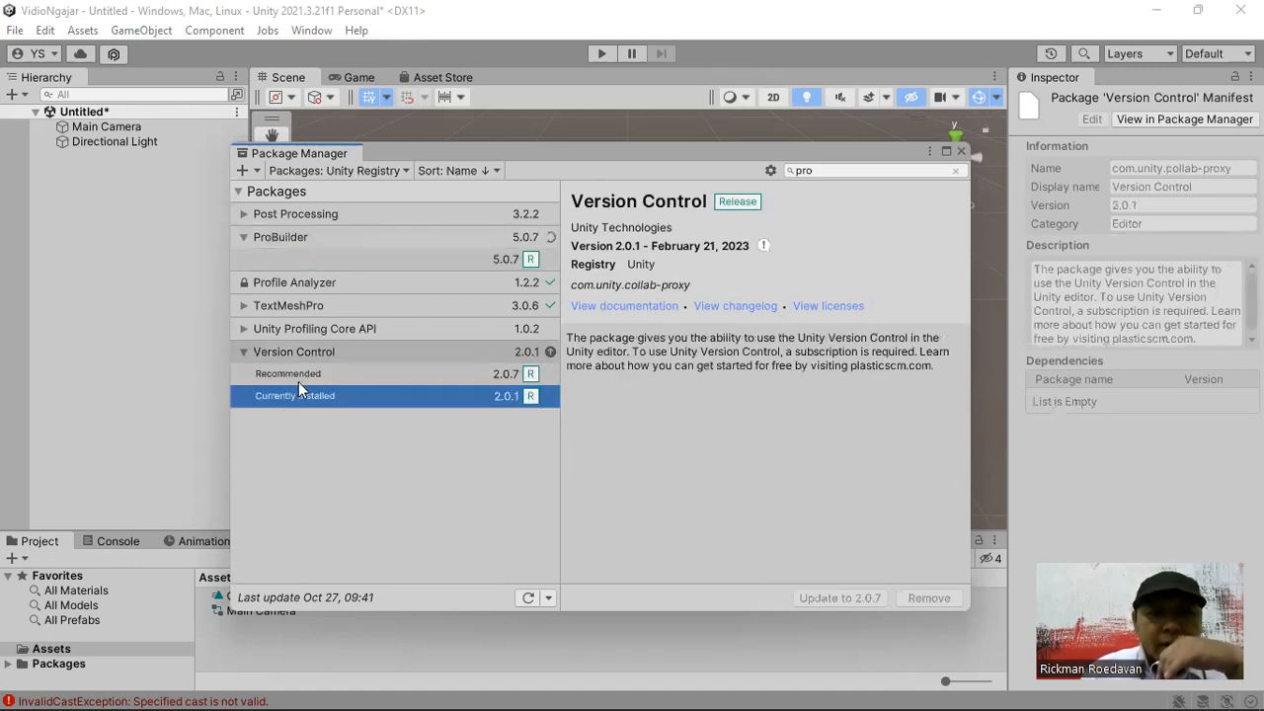
pyautogui.click(309, 375)
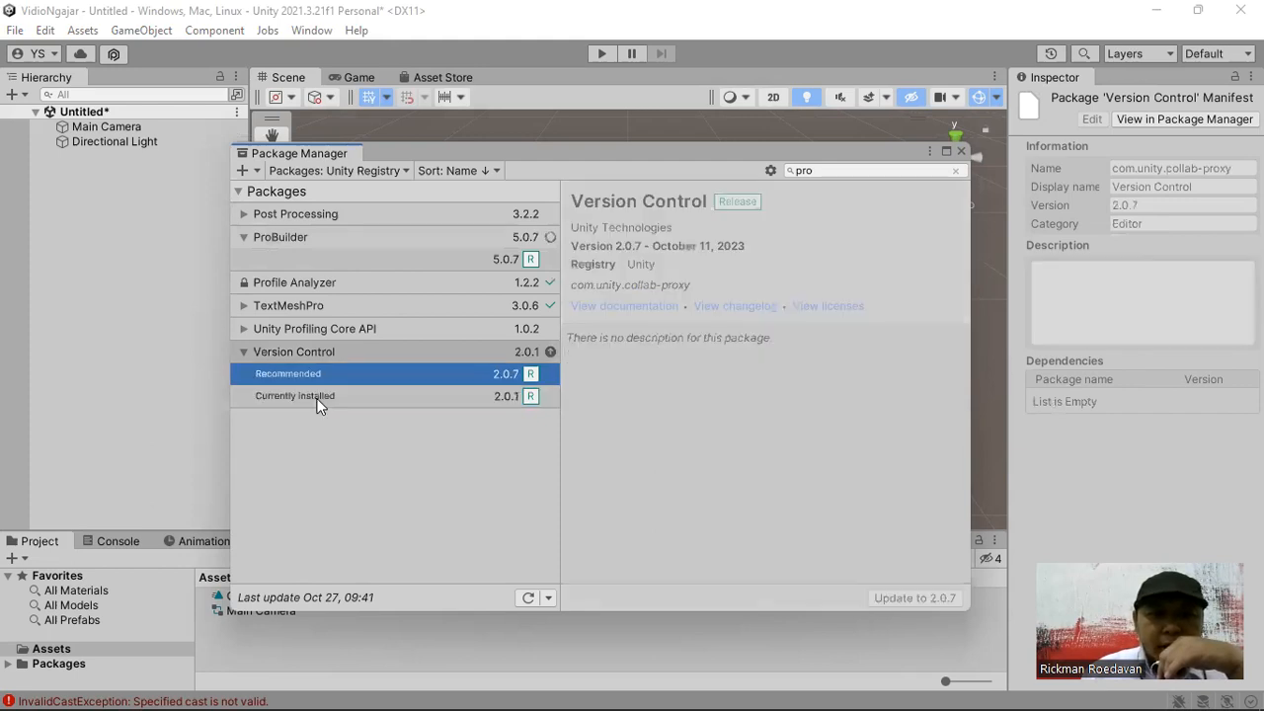
pyautogui.click(317, 396)
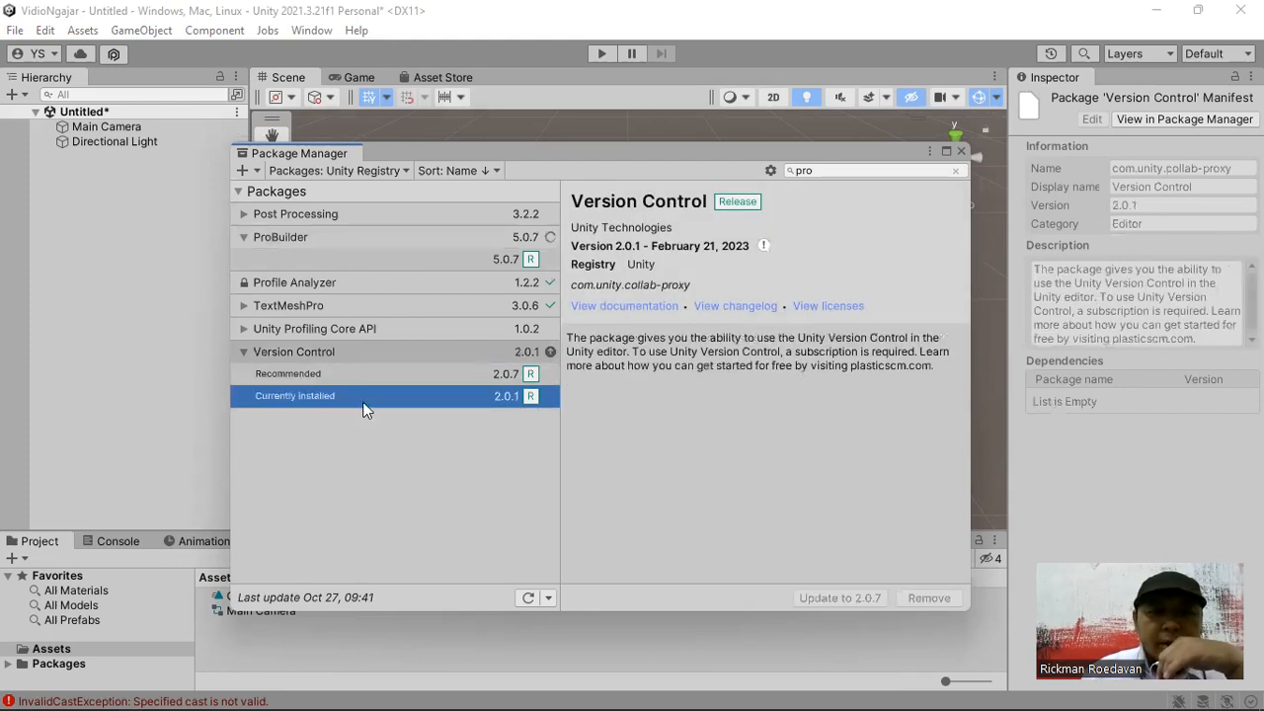
pyautogui.click(243, 327)
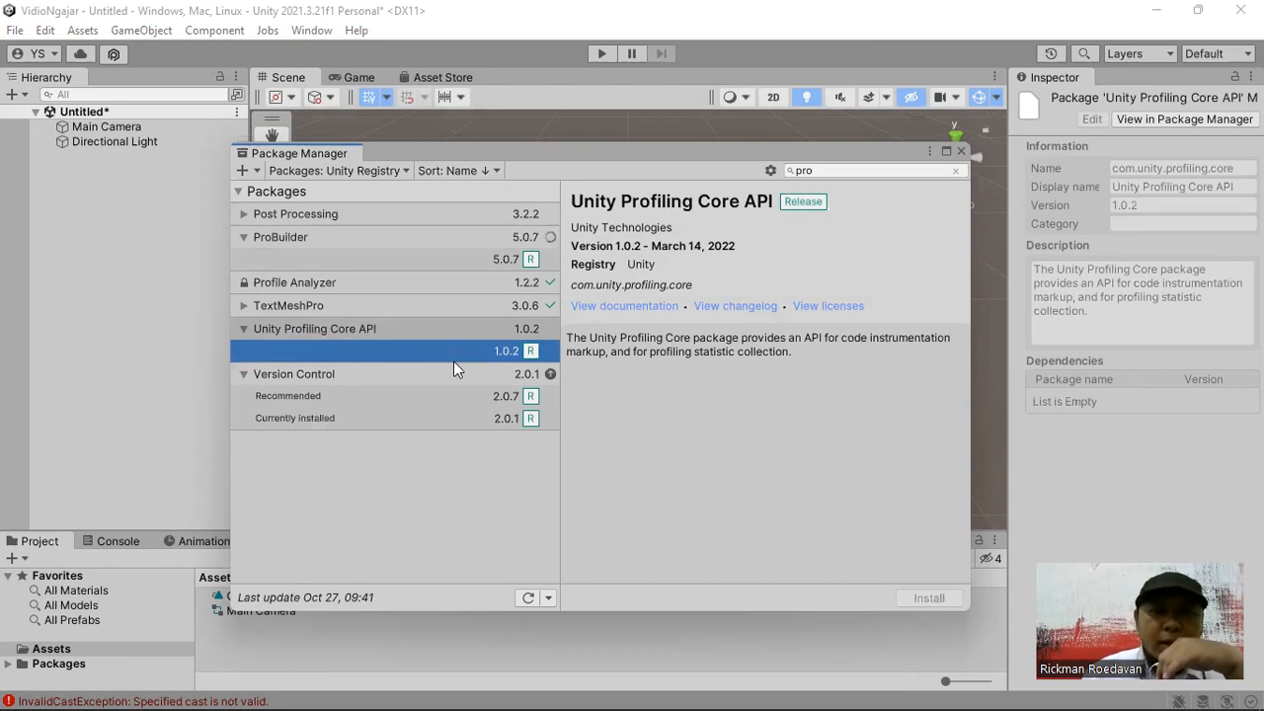
pyautogui.click(246, 305)
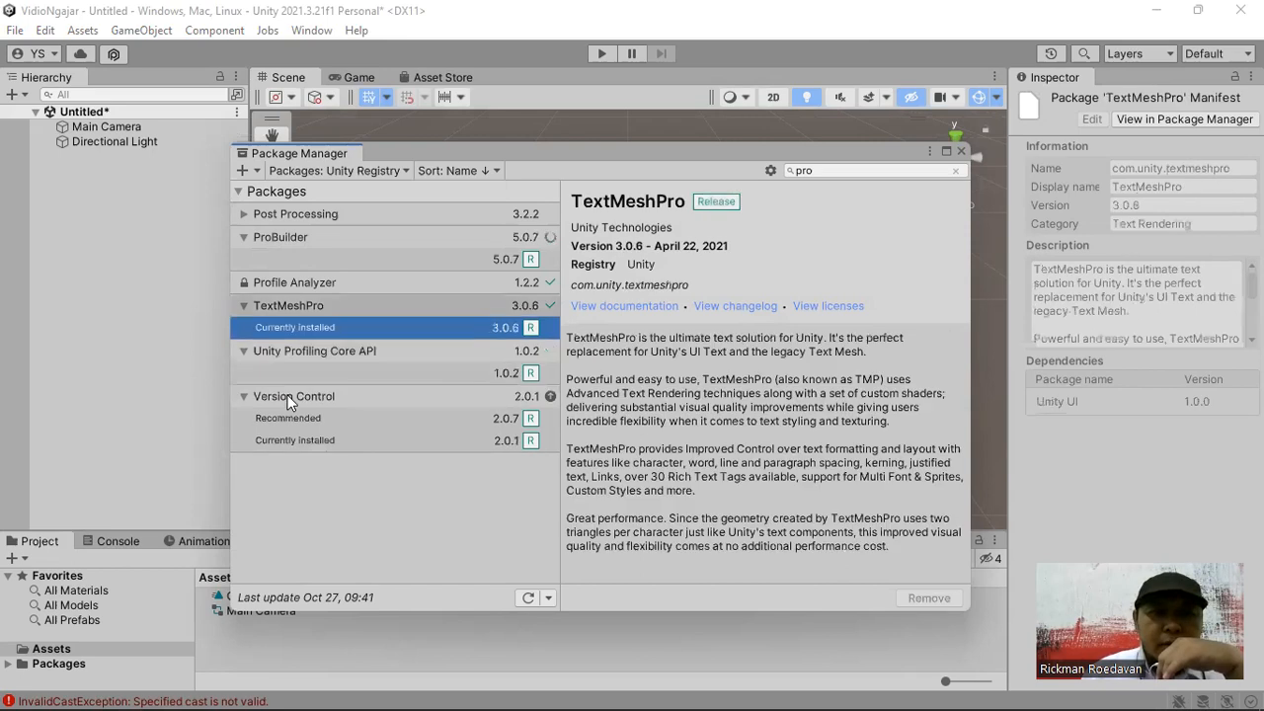
pyautogui.click(245, 214)
pyautogui.click(245, 213)
pyautogui.click(245, 306)
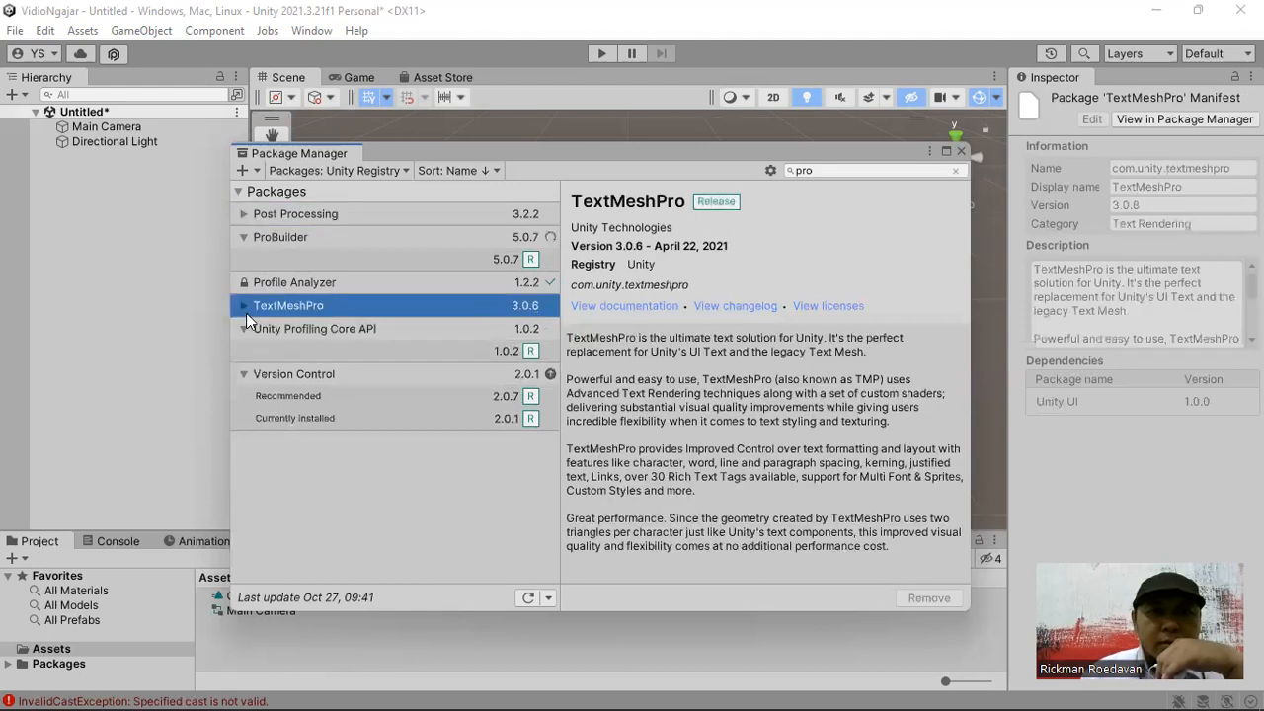
pyautogui.click(245, 330)
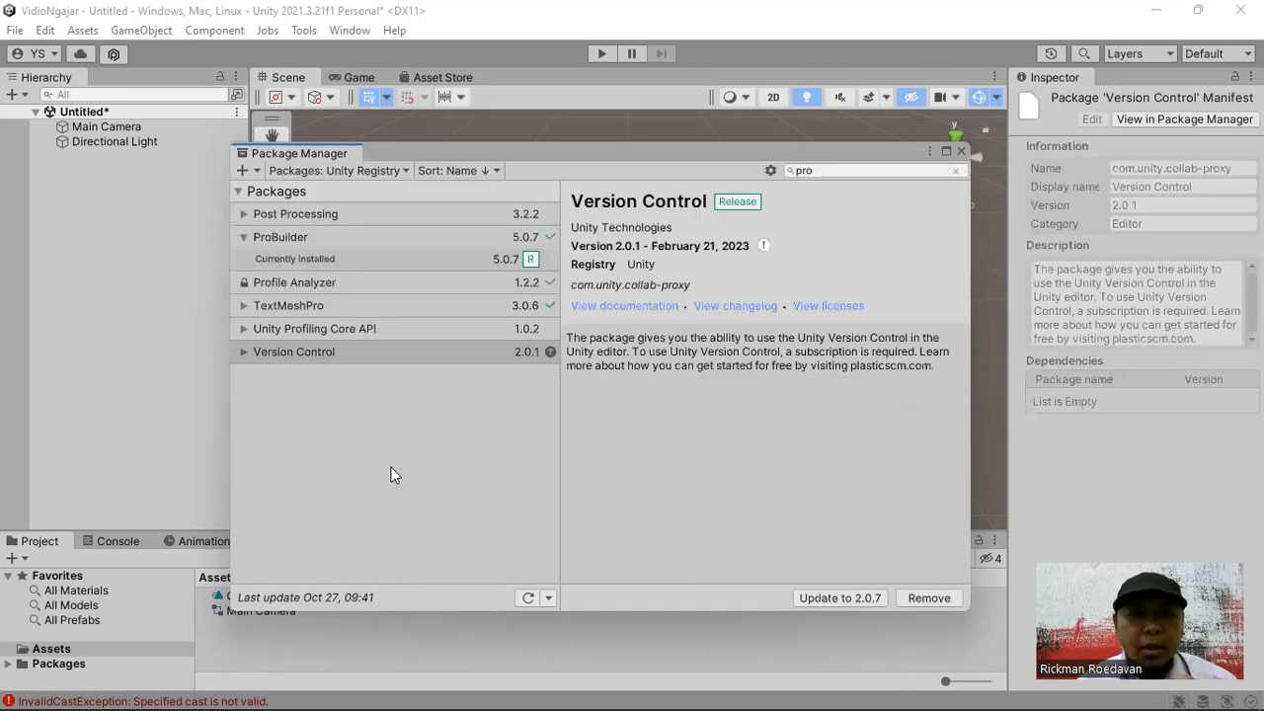
# Step: Close the Package Manager, clear the error messages from the Console and return to the project assets
pyautogui.click(959, 152)
pyautogui.click(114, 541)
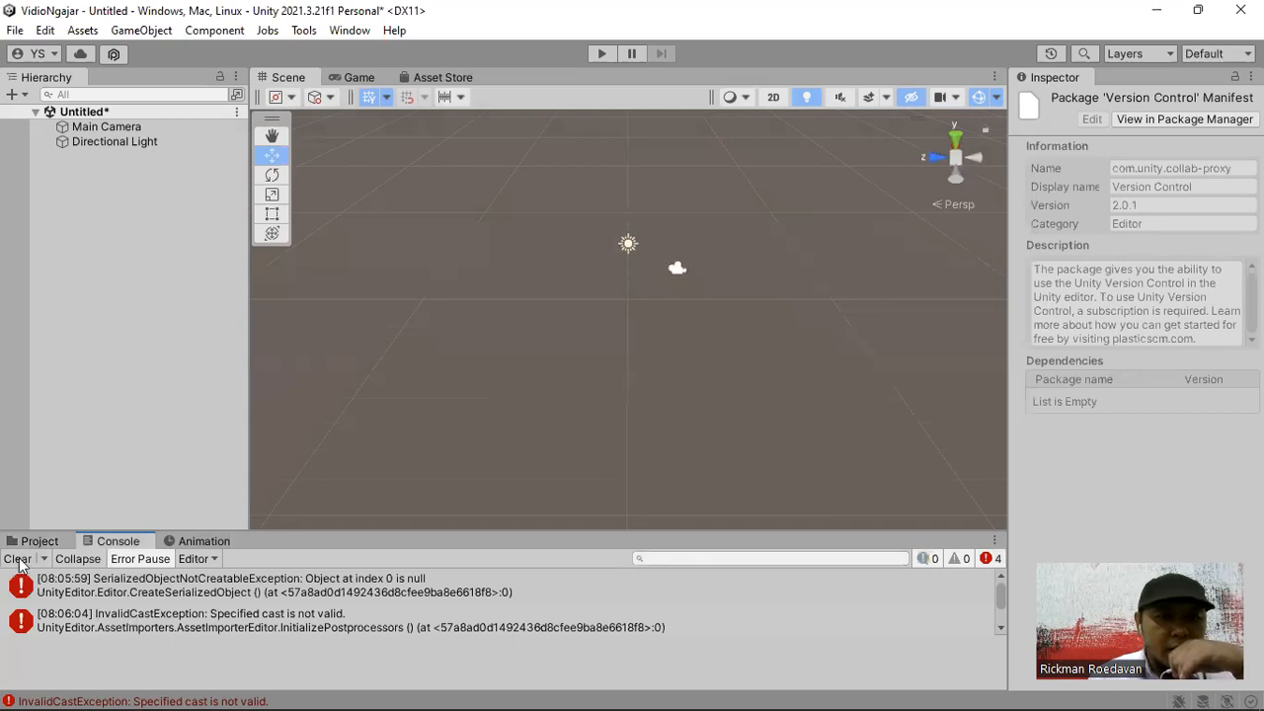
pyautogui.click(41, 541)
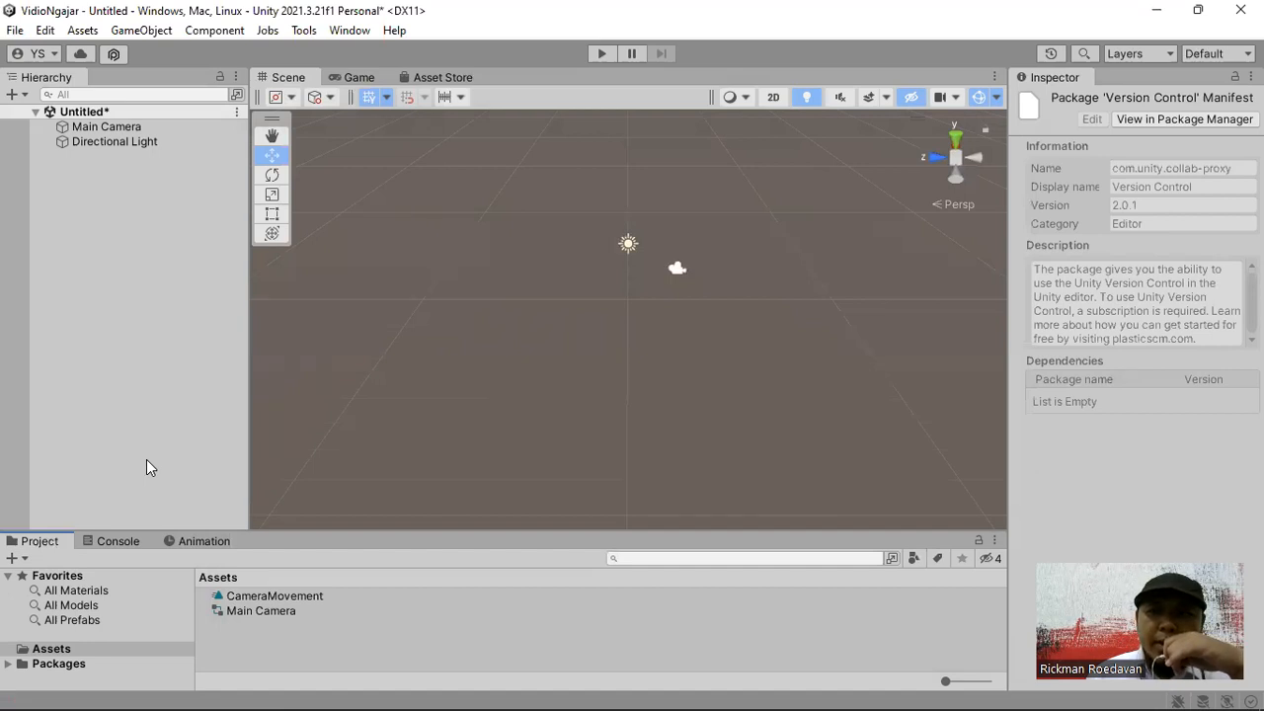
# Step: Open the ProBuilder window and place it over the Scene view
pyautogui.click(306, 31)
pyautogui.moveTo(336, 51)
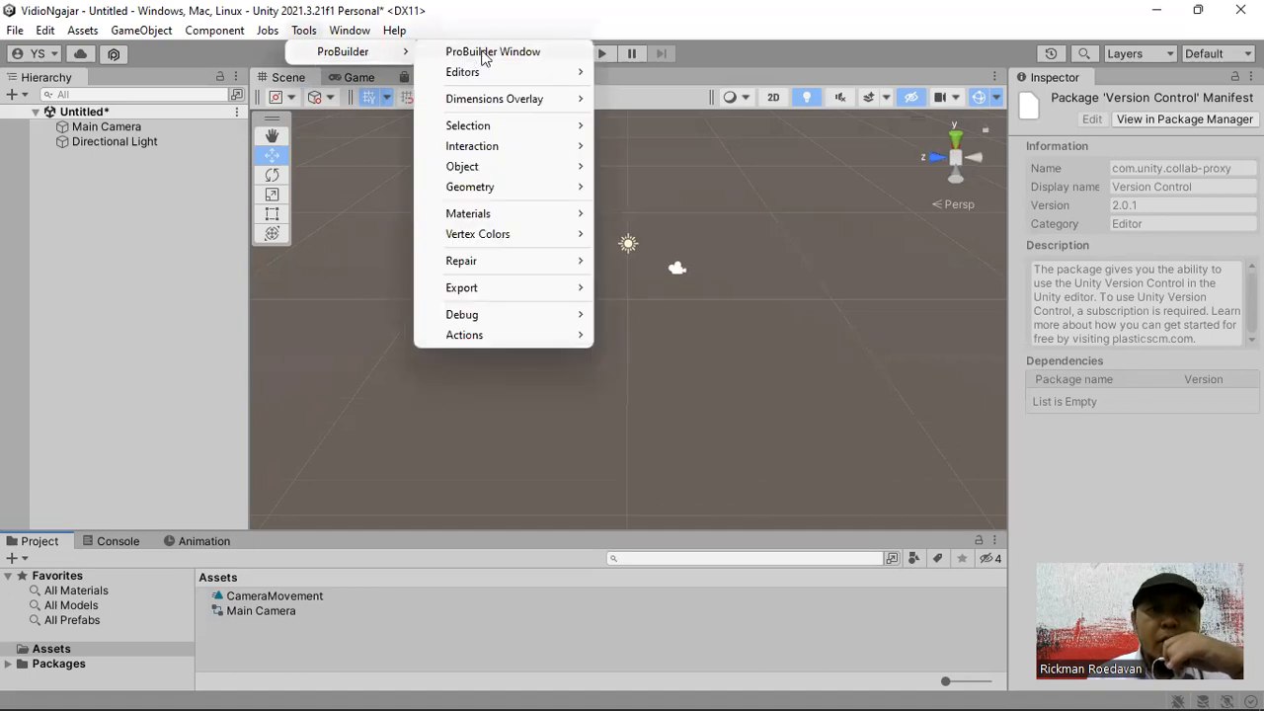
pyautogui.click(484, 54)
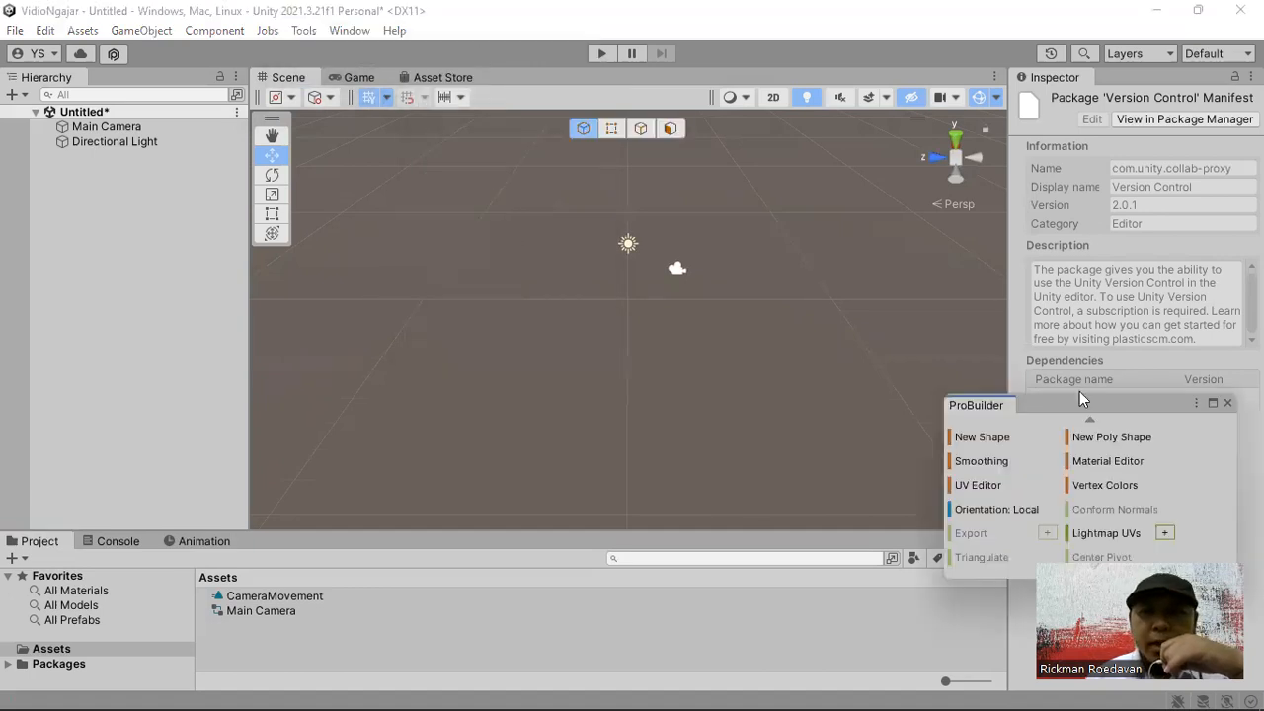
pyautogui.moveTo(1058, 402); pyautogui.dragTo(555, 221)
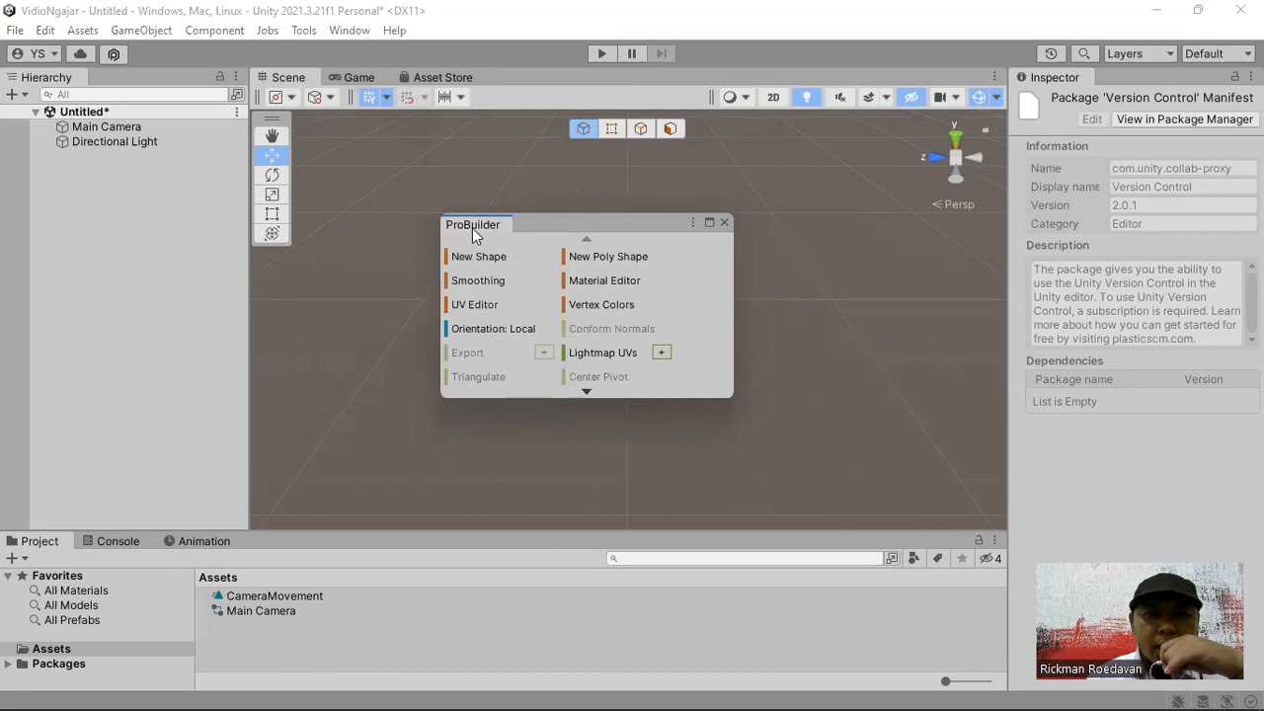
# Step: Switch the ProBuilder window to icon mode, resize it to a compact two-row layout and move it near the Scene view's lower edge
pyautogui.rightClick(697, 259)
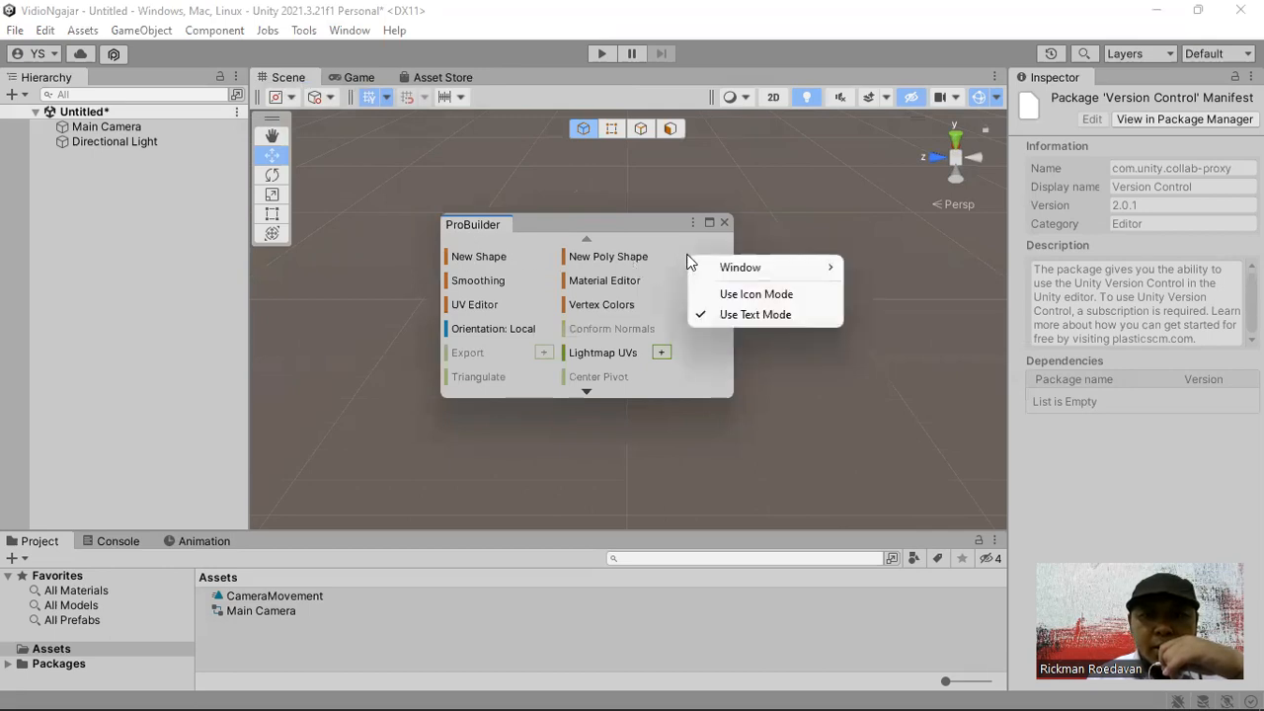
pyautogui.click(743, 295)
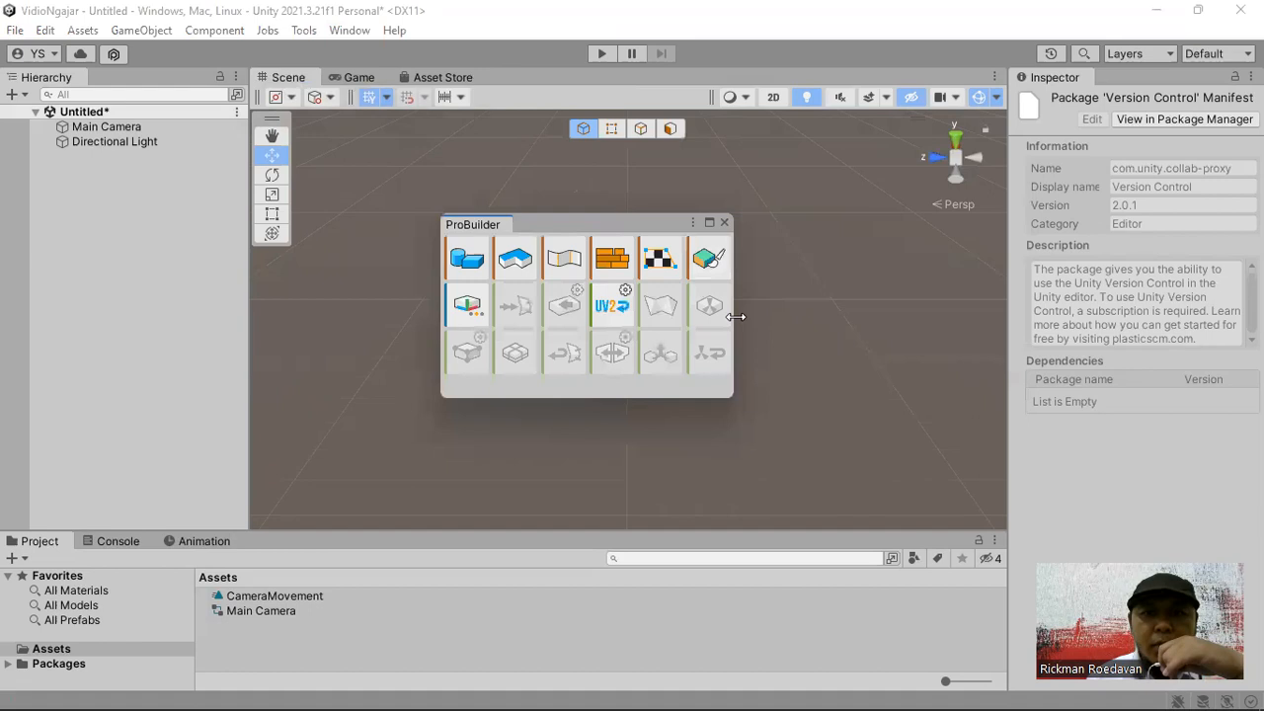
pyautogui.moveTo(736, 316); pyautogui.dragTo(840, 326)
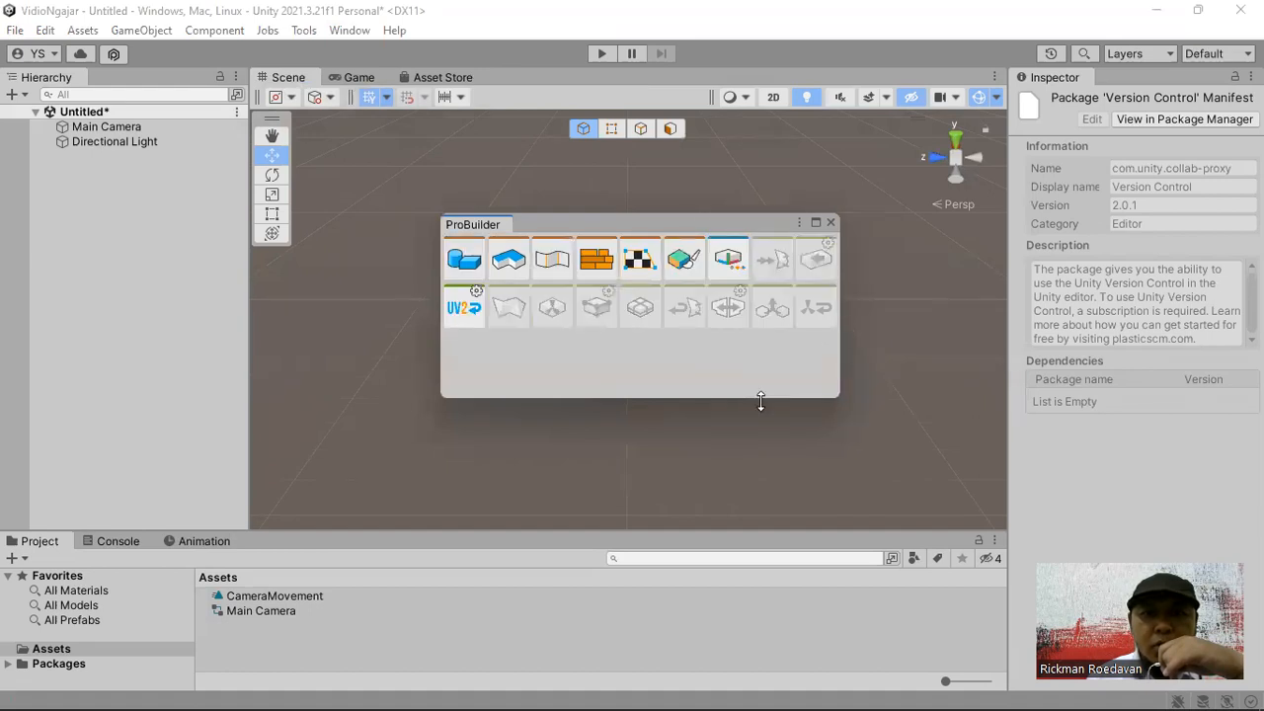
pyautogui.moveTo(760, 400); pyautogui.dragTo(731, 294)
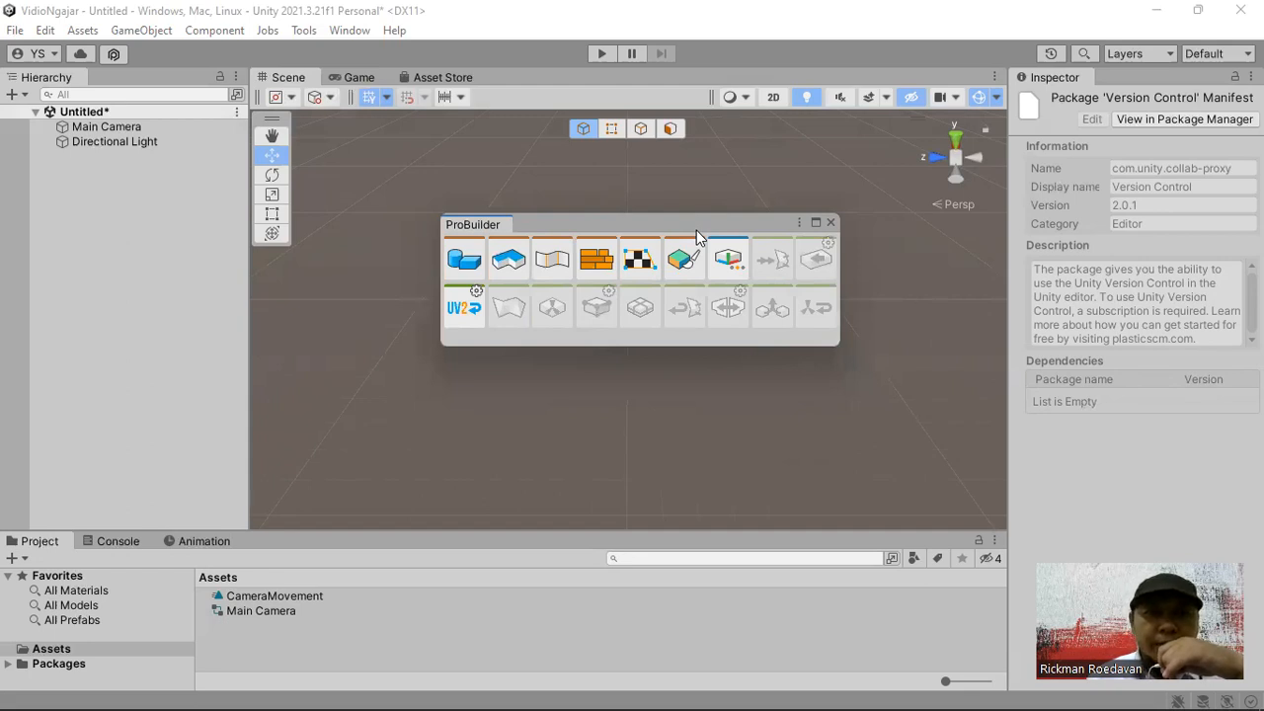
pyautogui.moveTo(696, 230); pyautogui.dragTo(520, 396)
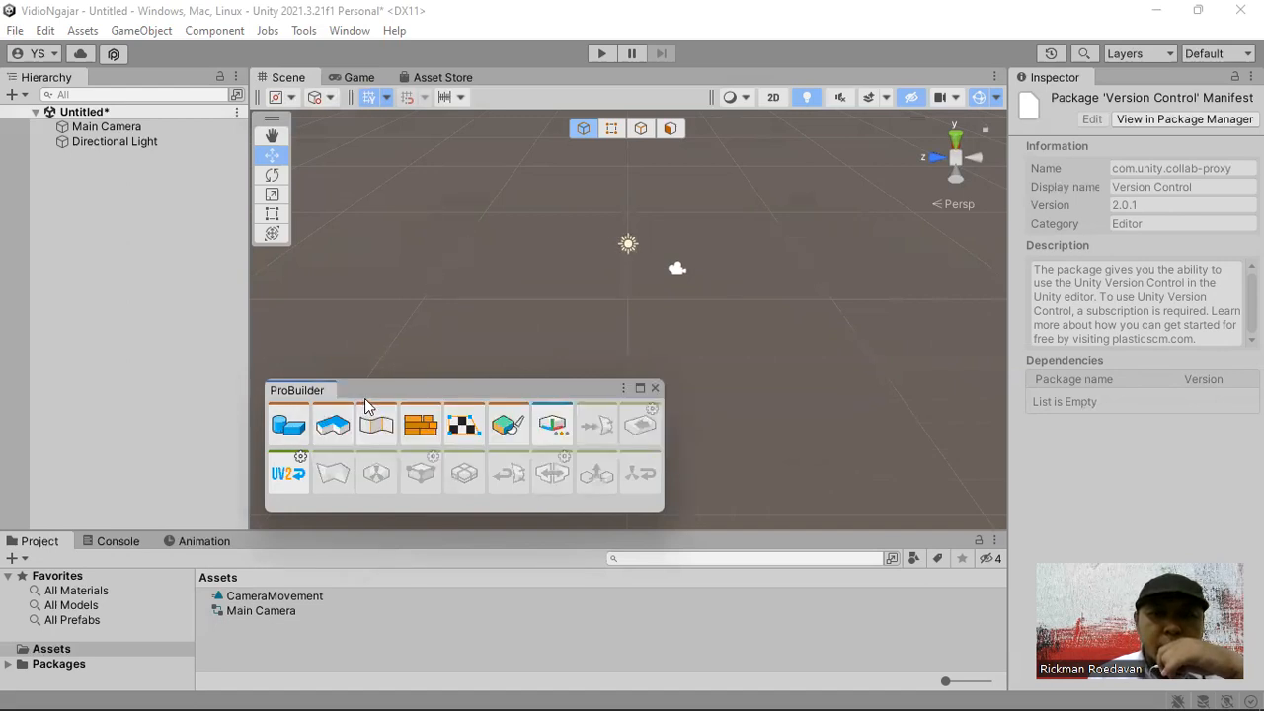
# Step: Start a new ProBuilder shape and choose Cube as its type
pyautogui.click(288, 430)
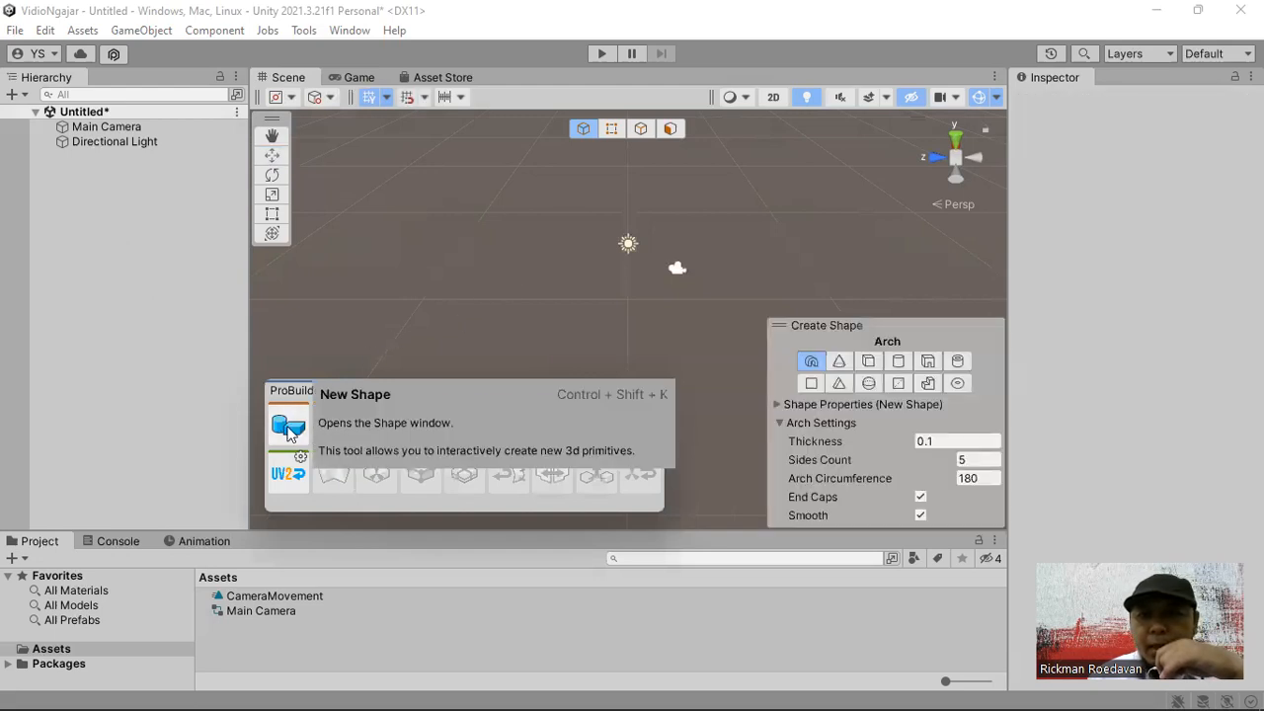
pyautogui.click(869, 361)
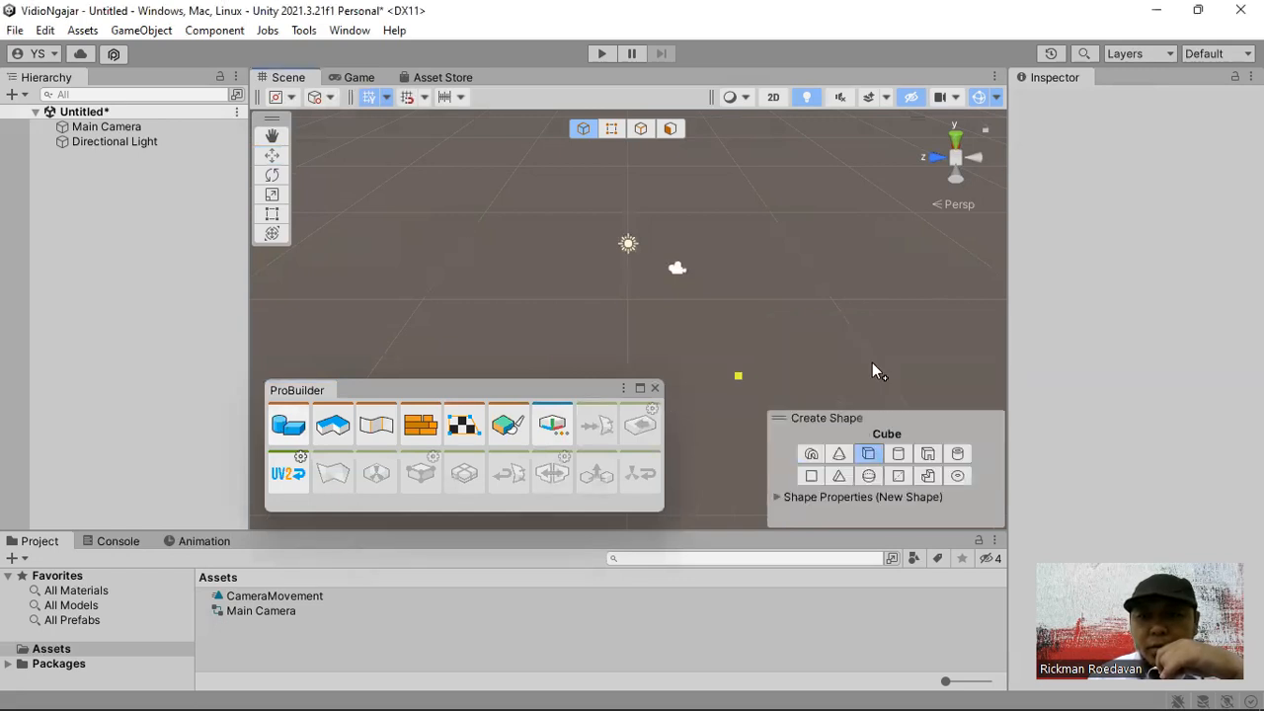
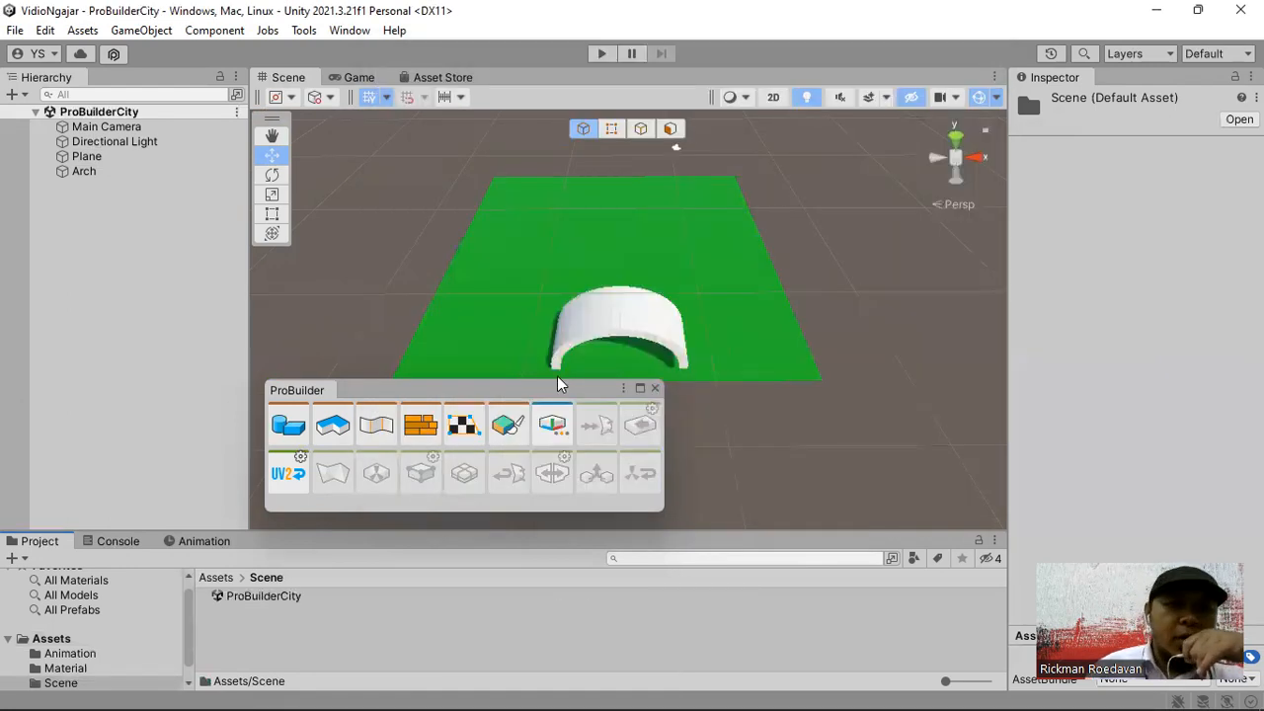
# Step: Lower the arch onto the green plane at a Y position of -5.47, and open the project's Material folder
pyautogui.keyDown('alt'); pyautogui.moveTo(795, 404); pyautogui.dragTo(695, 323); pyautogui.keyUp('alt')
pyautogui.scroll(5, 695, 323)
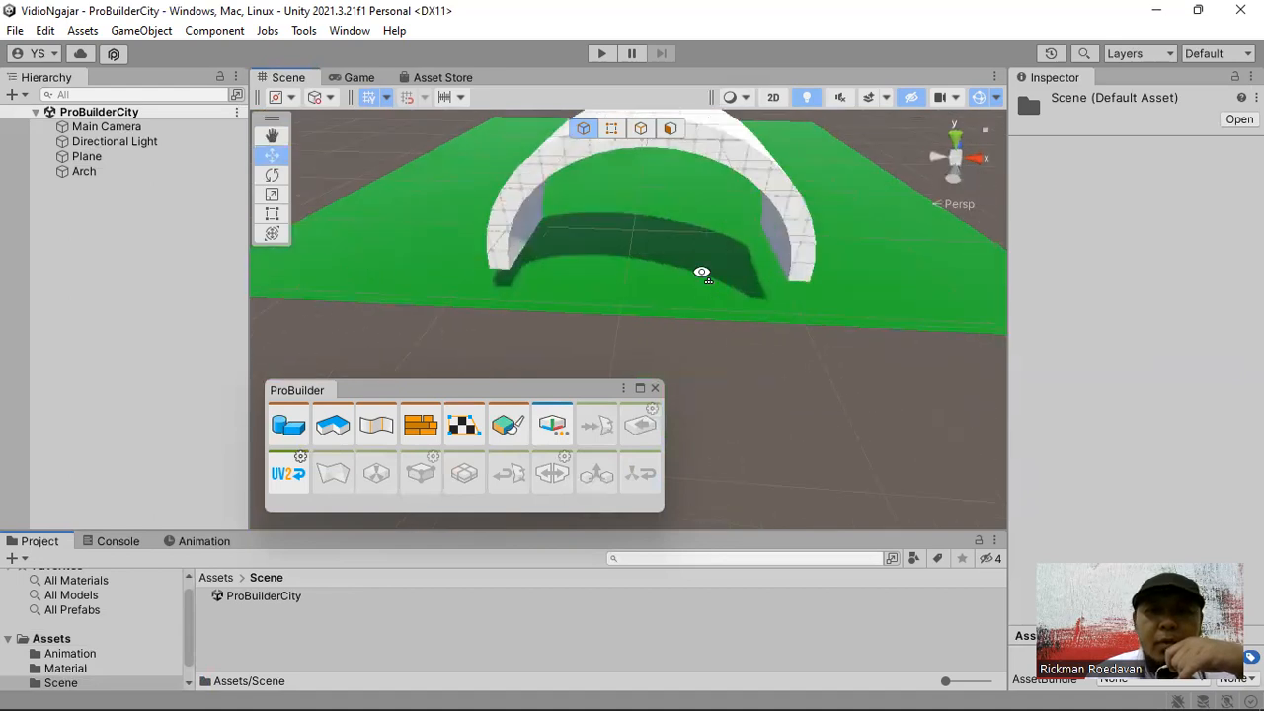
pyautogui.click(663, 213)
pyautogui.moveTo(645, 192); pyautogui.dragTo(645, 233)
pyautogui.click(61, 669)
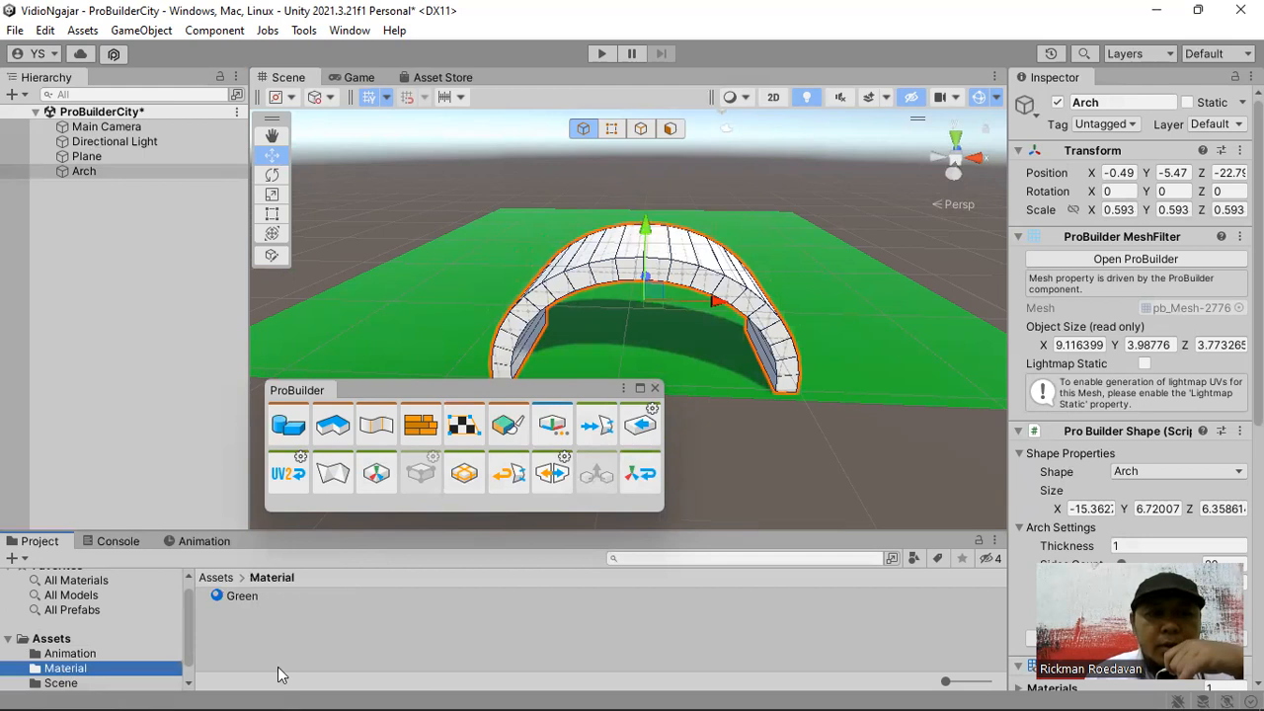
pyautogui.rightClick(277, 672)
pyautogui.moveTo(471, 173)
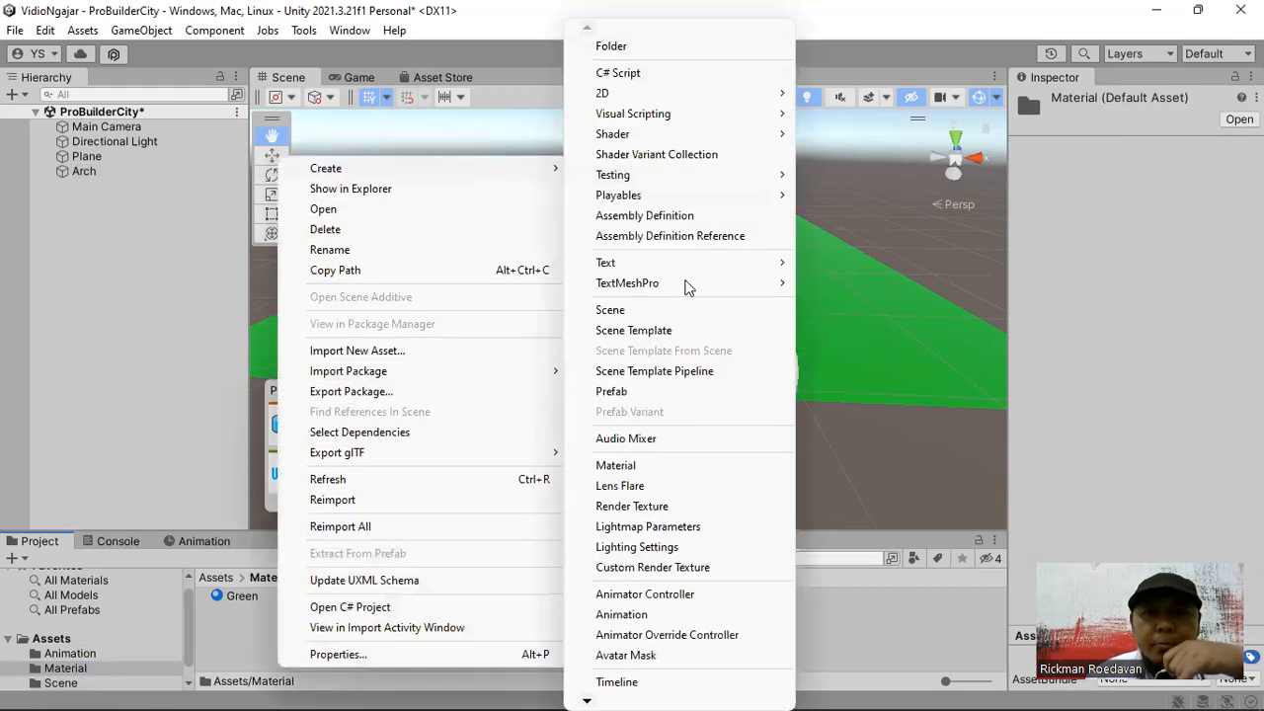
pyautogui.click(665, 393)
pyautogui.write('Red')
pyautogui.press('Return')
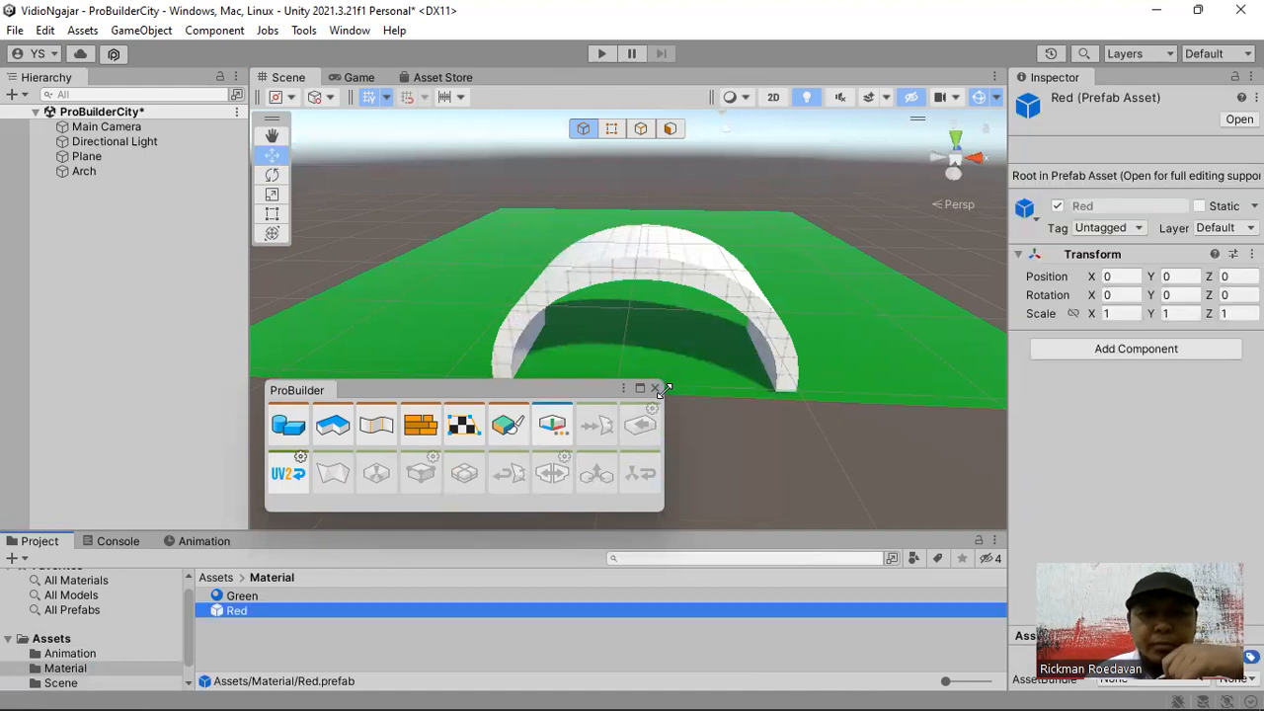
pyautogui.click(239, 649)
pyautogui.click(233, 613)
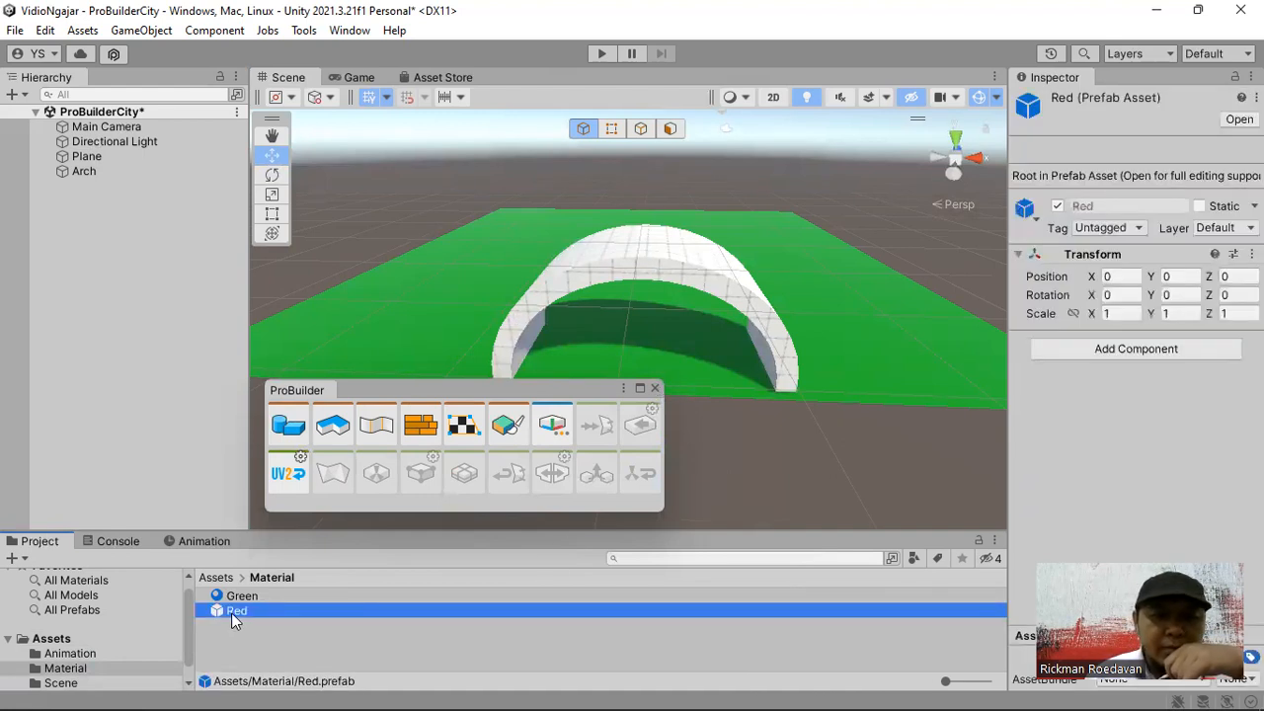
pyautogui.press('Delete')
pyautogui.press('Return')
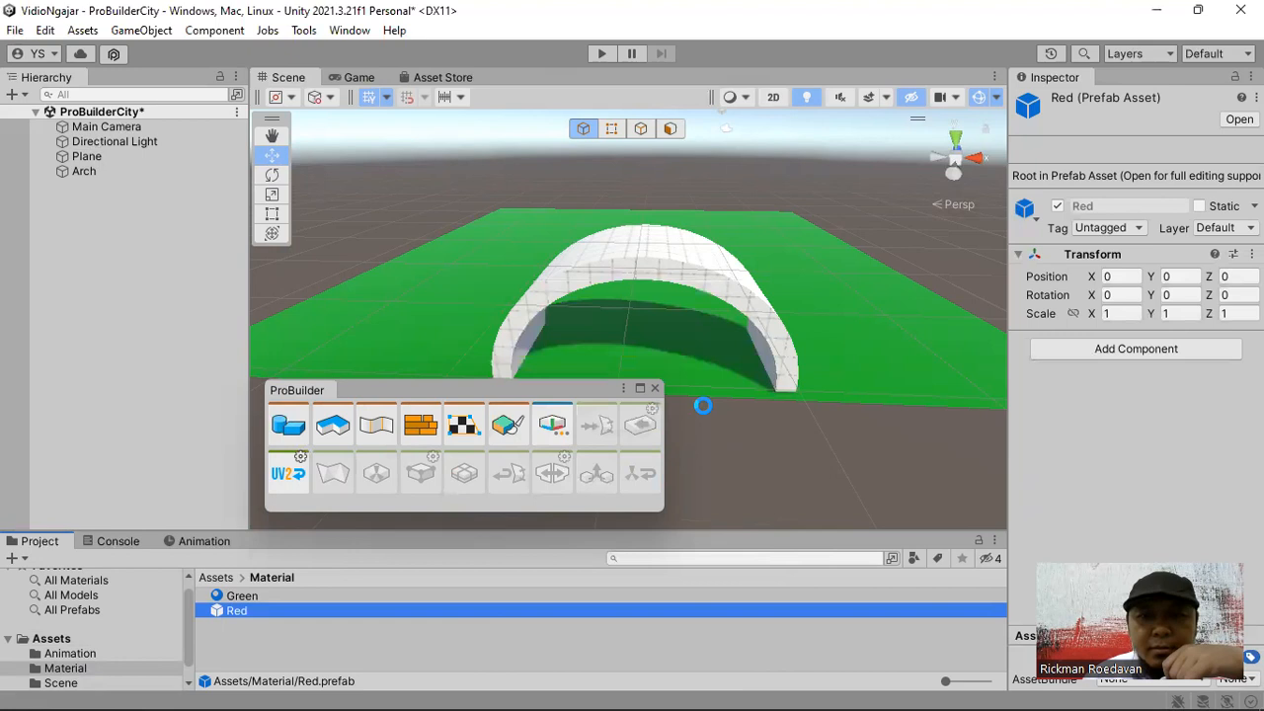
# Step: Create a material named Red in the Material folder and set its Albedo colour to RGB 251, 4, 4
pyautogui.rightClick(347, 639)
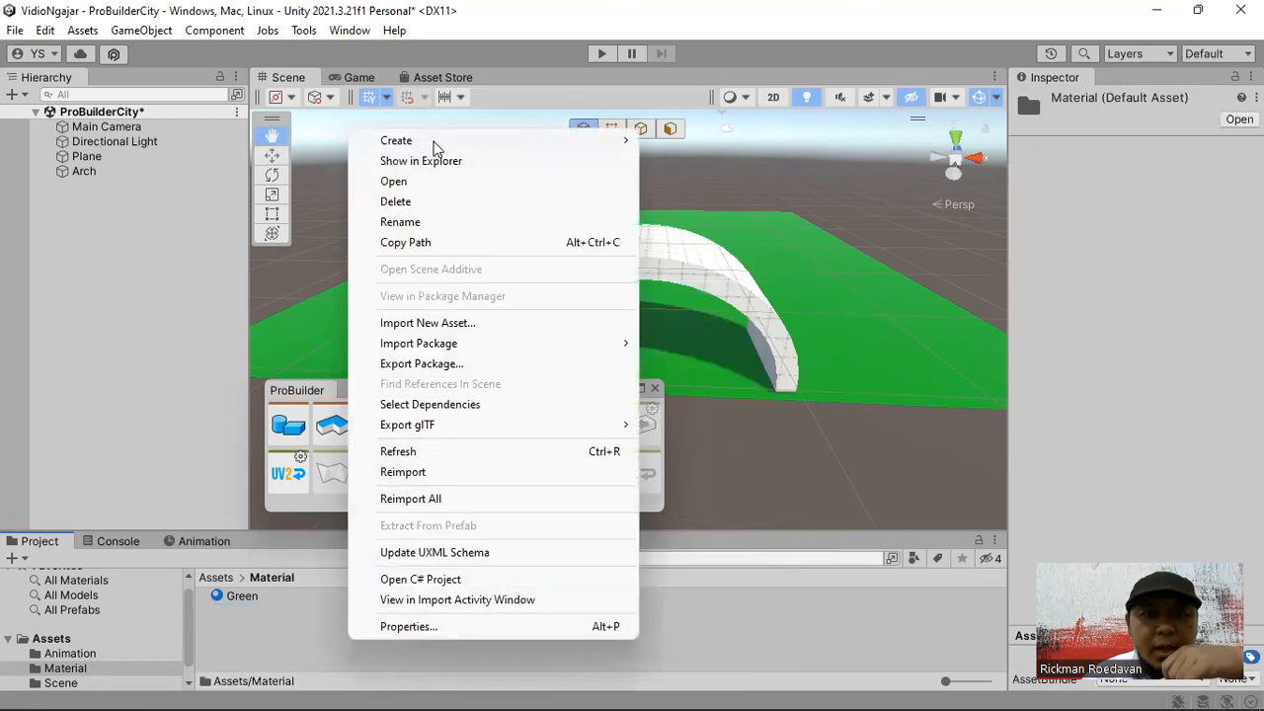
pyautogui.moveTo(434, 146)
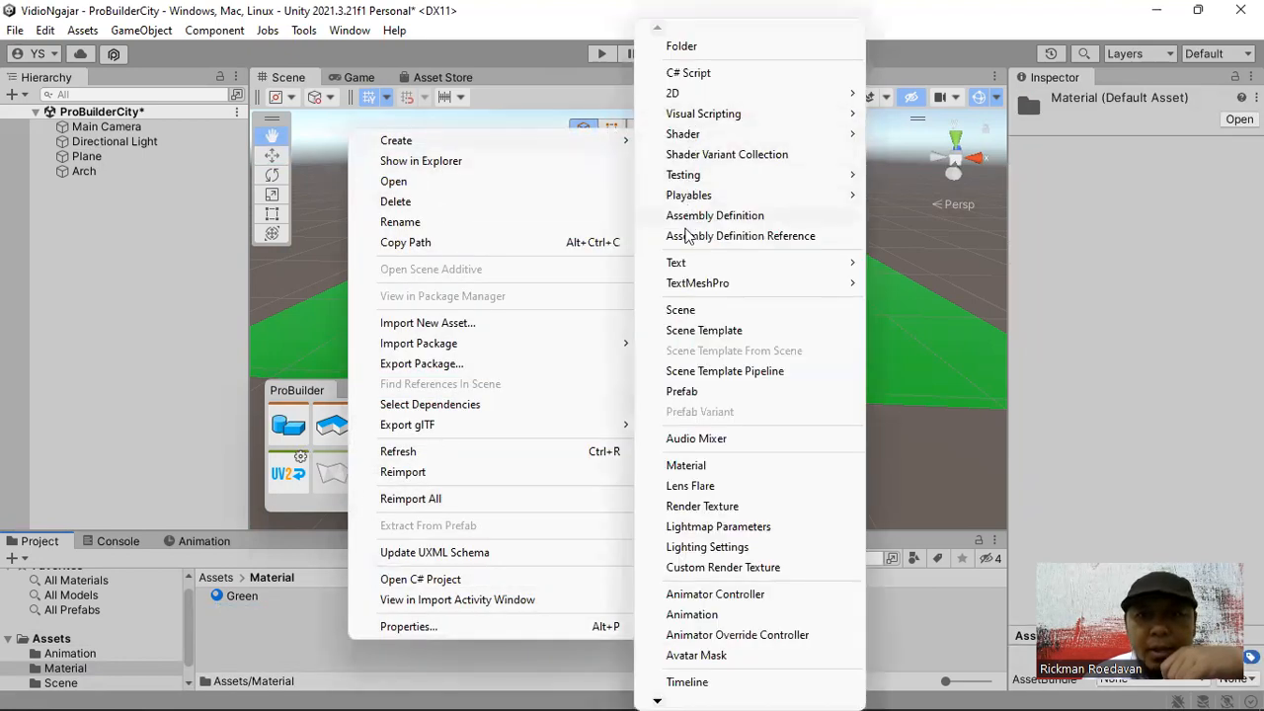
pyautogui.click(711, 467)
pyautogui.write('Red')
pyautogui.press('Return')
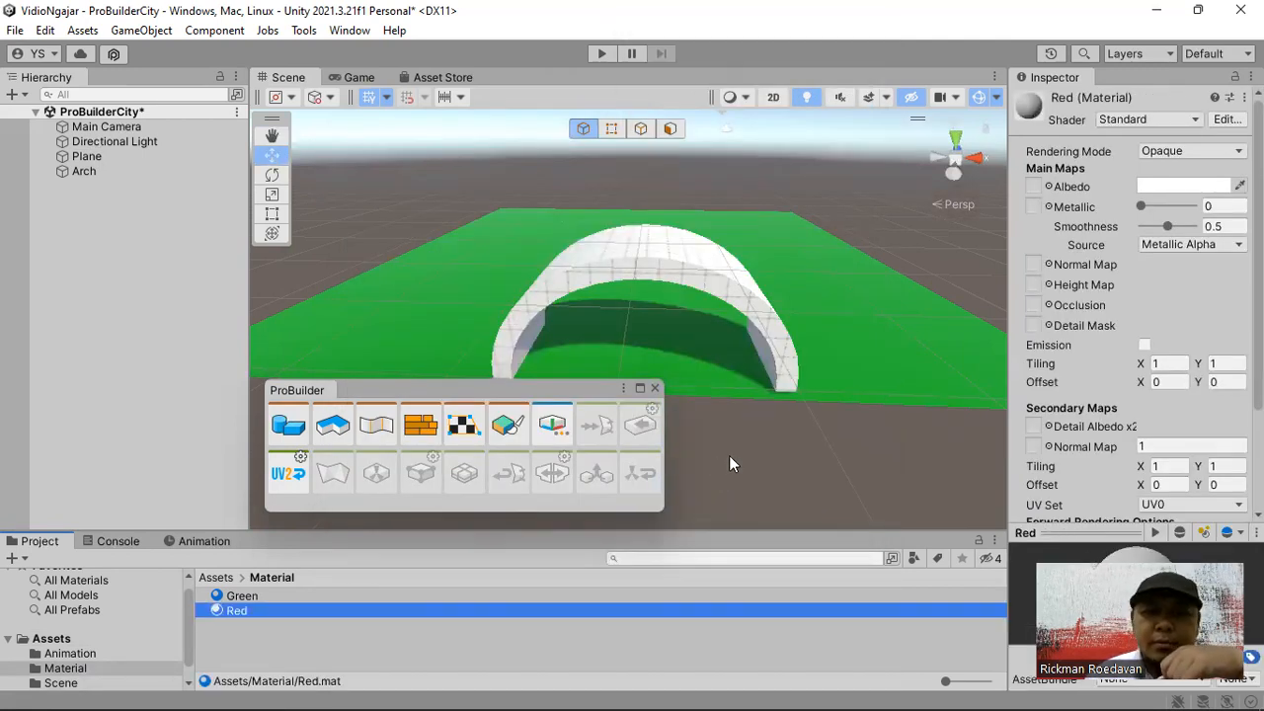
pyautogui.click(1194, 186)
pyautogui.click(1190, 286)
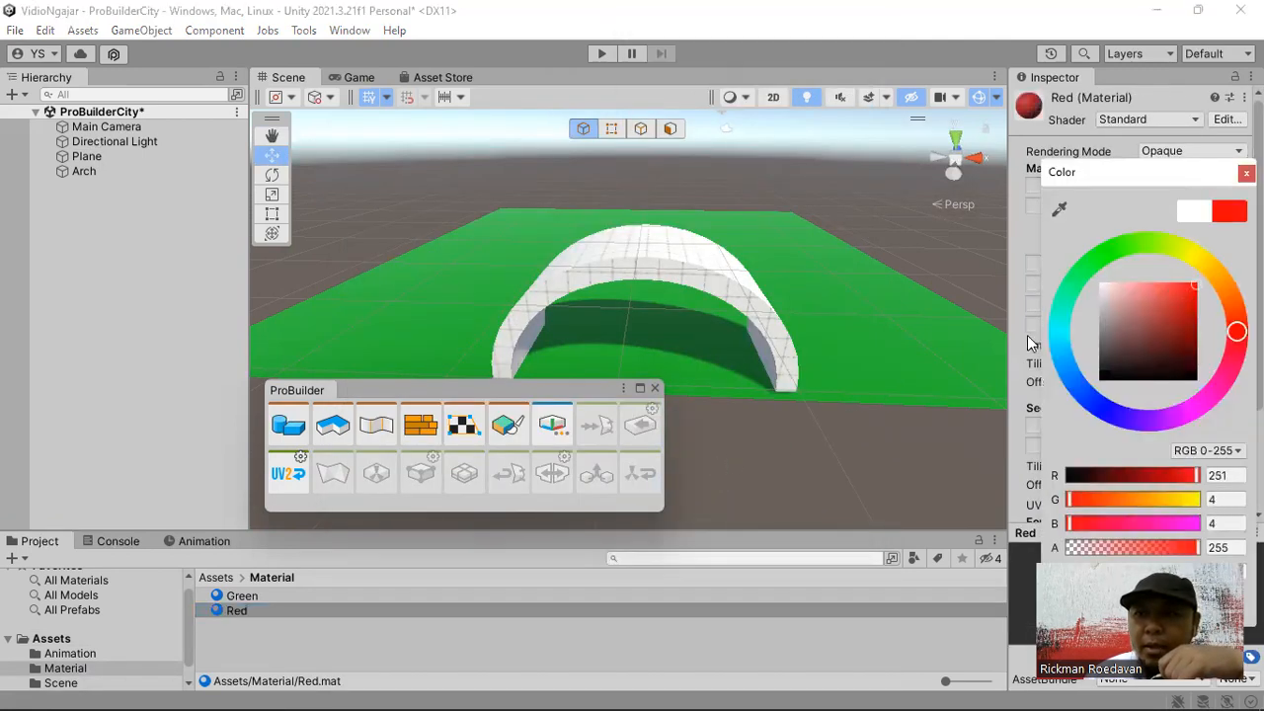
# Step: Apply the Red material to the arch and move the ProBuilder window off the Scene view, over the Project panel
pyautogui.moveTo(235, 611); pyautogui.dragTo(622, 268)
pyautogui.keyDown('alt'); pyautogui.moveTo(820, 260); pyautogui.dragTo(628, 297); pyautogui.keyUp('alt')
pyautogui.click(672, 342)
pyautogui.moveTo(474, 390); pyautogui.dragTo(290, 479)
# Step: Create a ProBuilder Cone about 7.5 × 5.6 × 9.5 on the green plane behind the arch
pyautogui.click(104, 514)
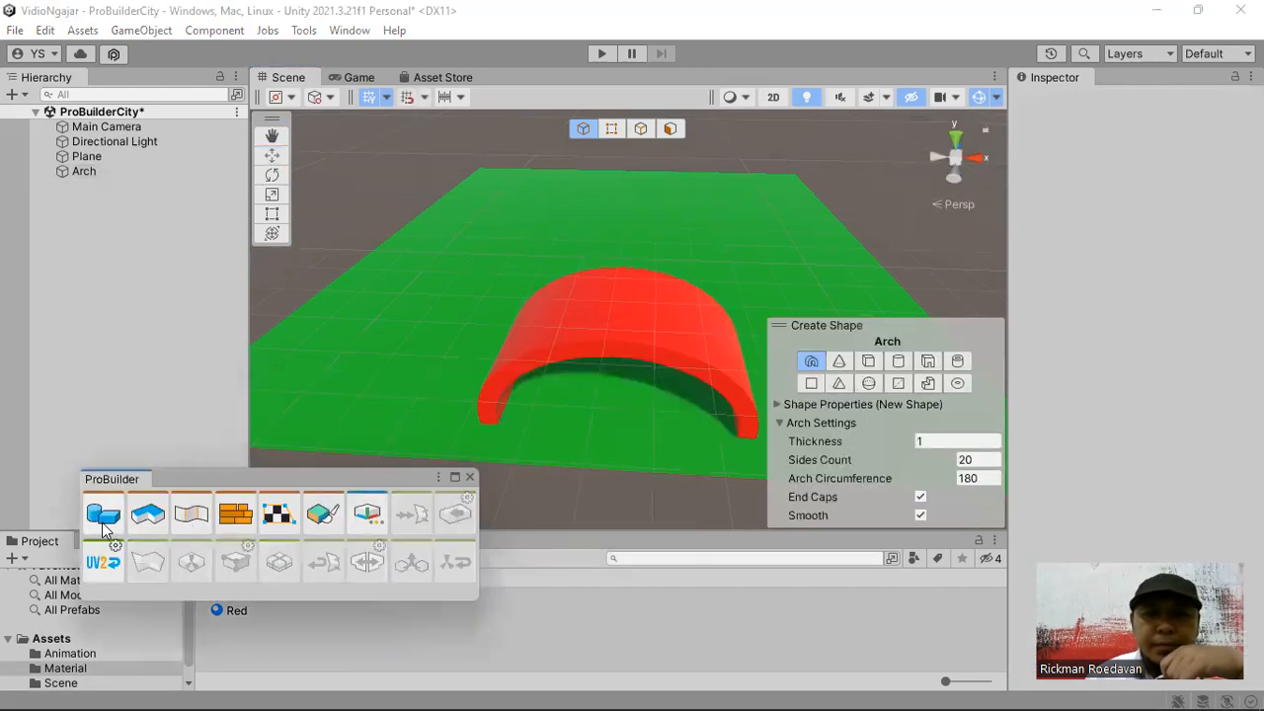
pyautogui.click(834, 360)
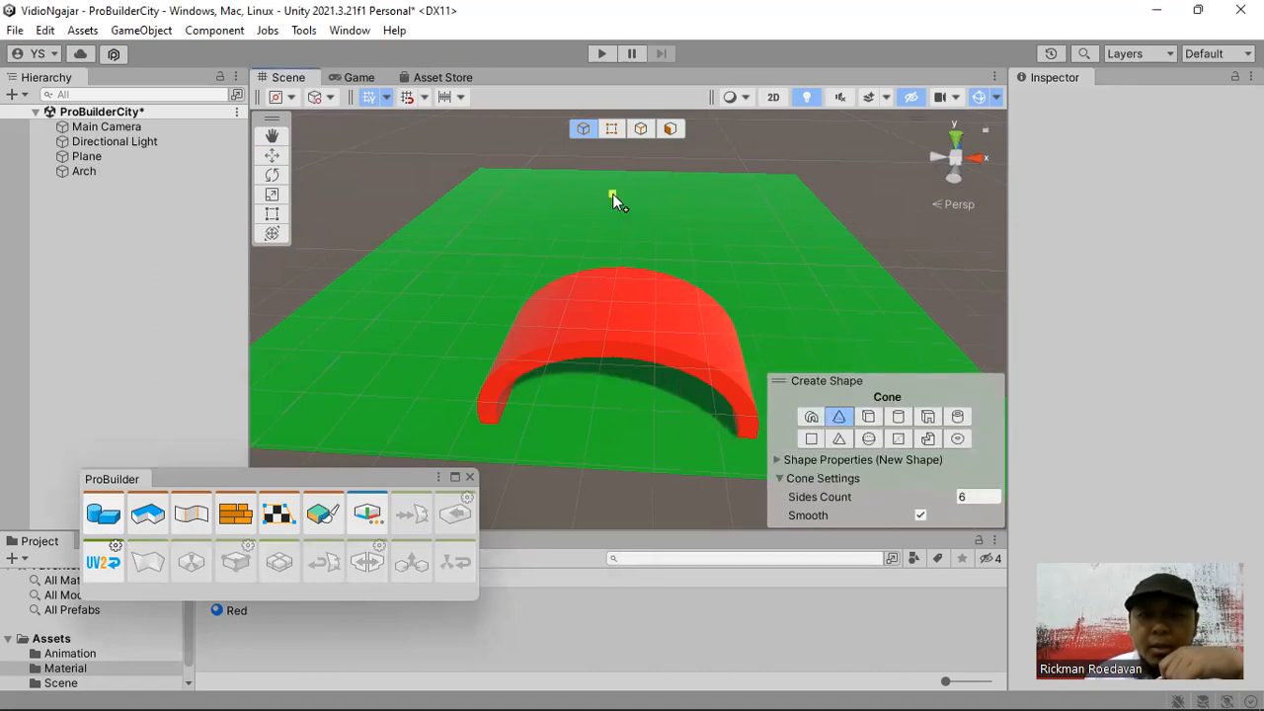
pyautogui.moveTo(613, 194); pyautogui.dragTo(720, 251)
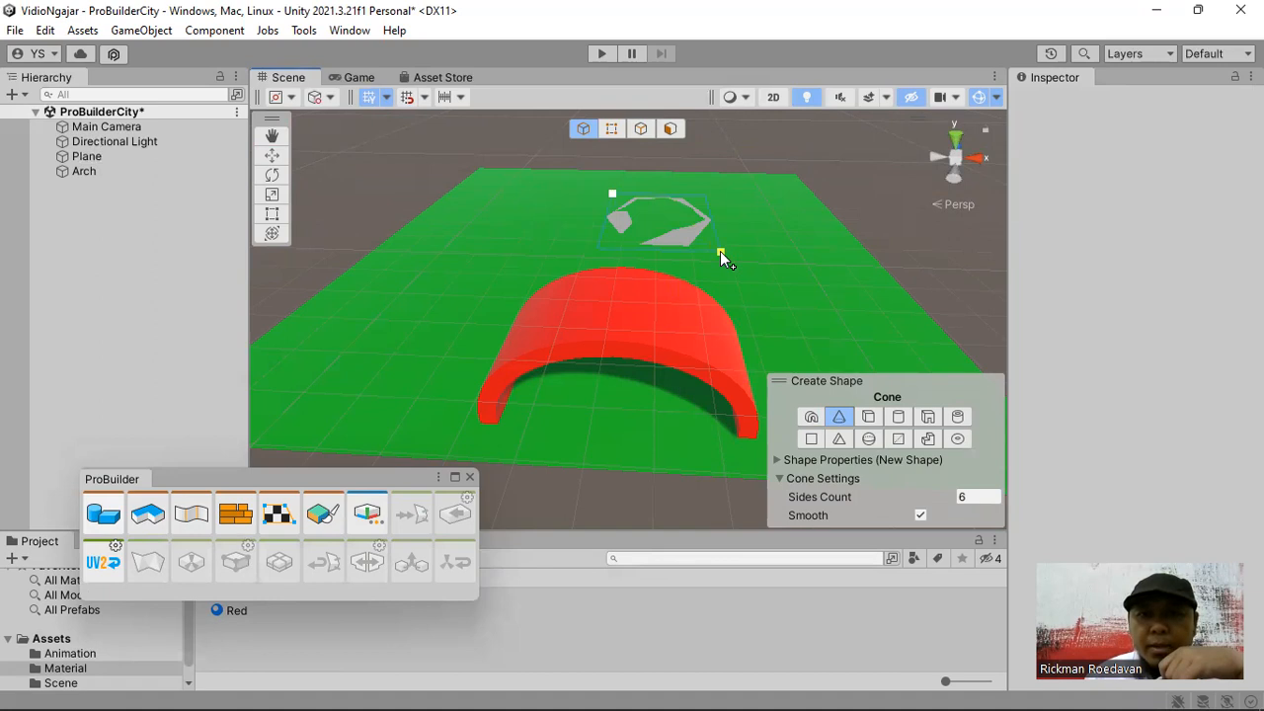
pyautogui.click(704, 151)
pyautogui.moveTo(736, 183); pyautogui.dragTo(708, 266, button='middle')
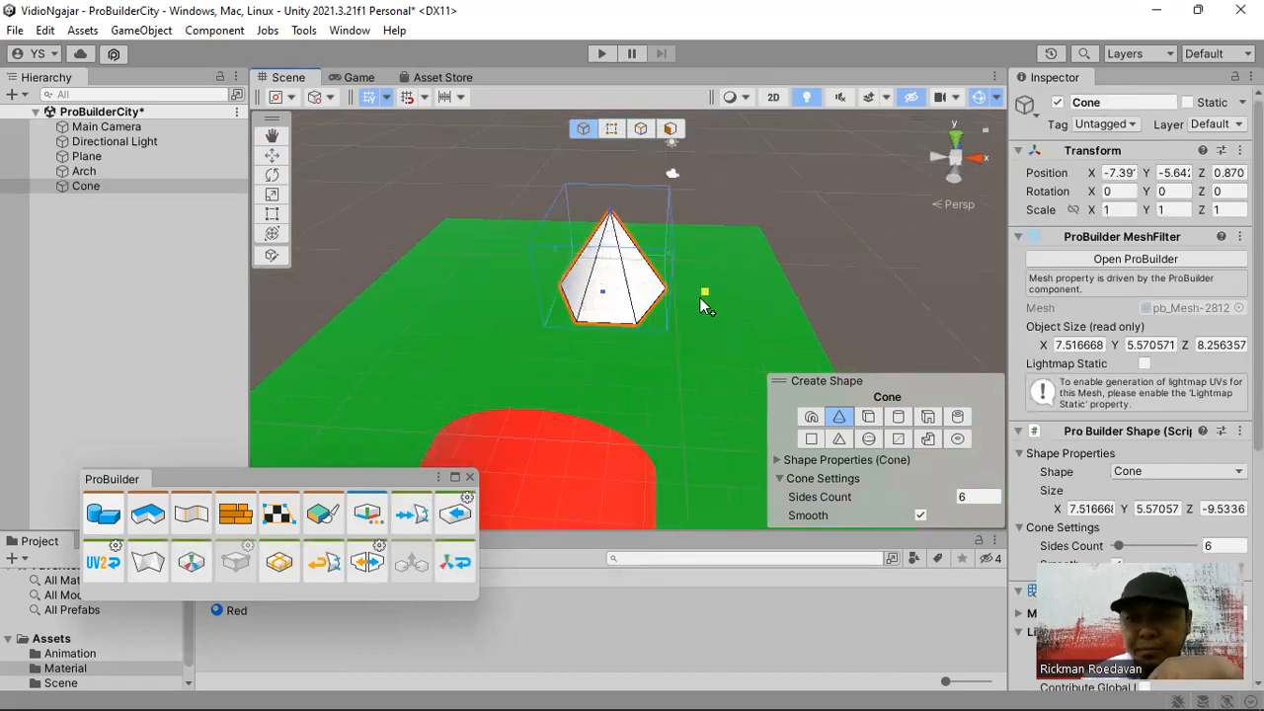
# Step: Set the cone's sides count to 15 and apply the Red material to it
pyautogui.click(972, 497)
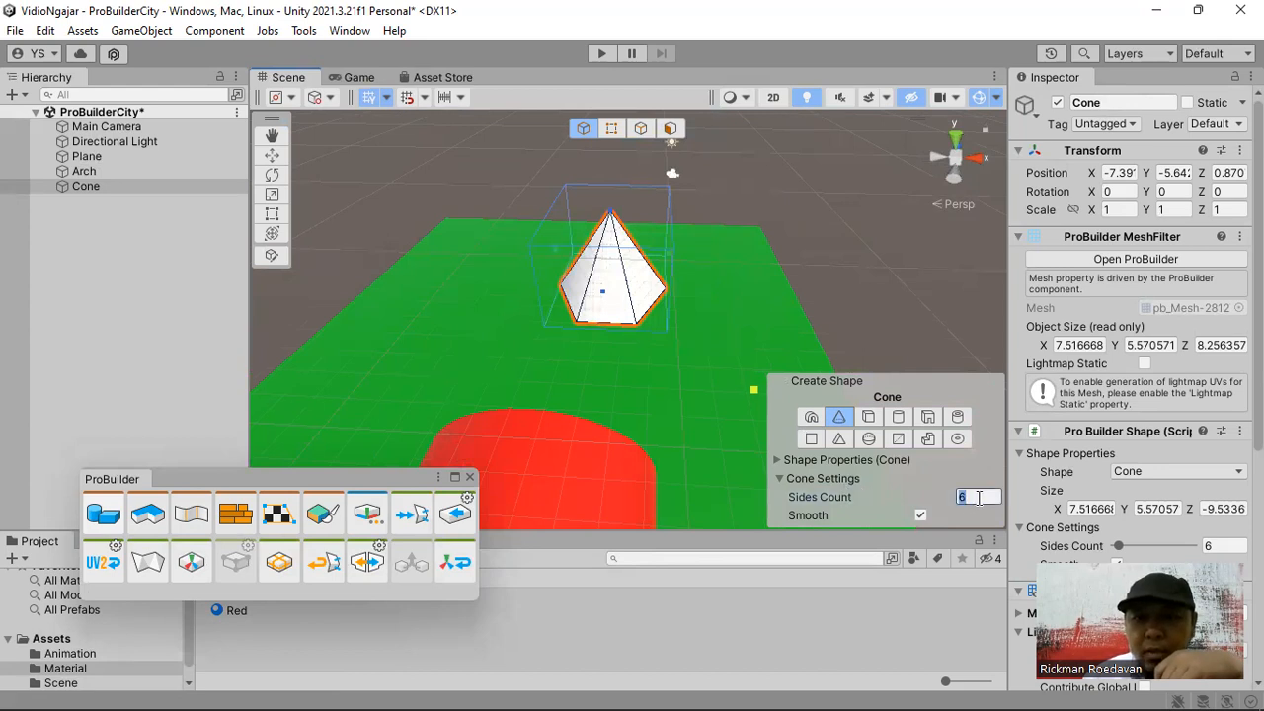
pyautogui.write('15')
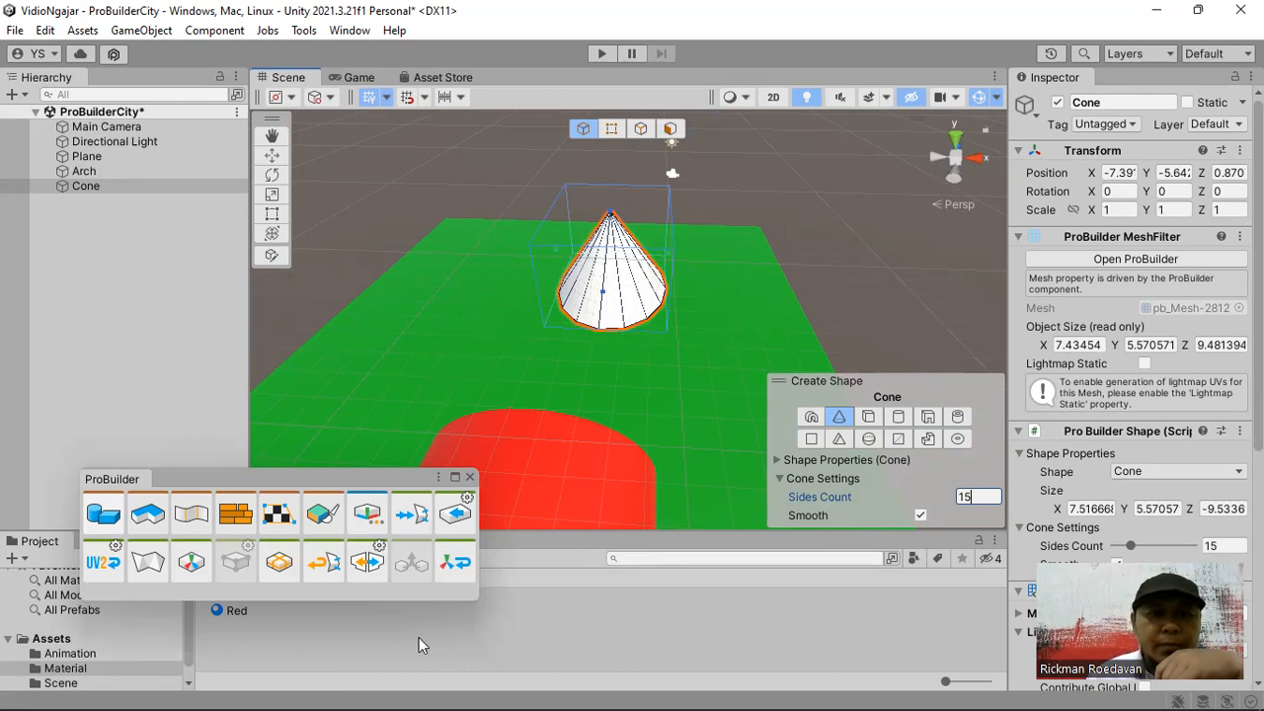
pyautogui.moveTo(236, 612); pyautogui.dragTo(627, 291)
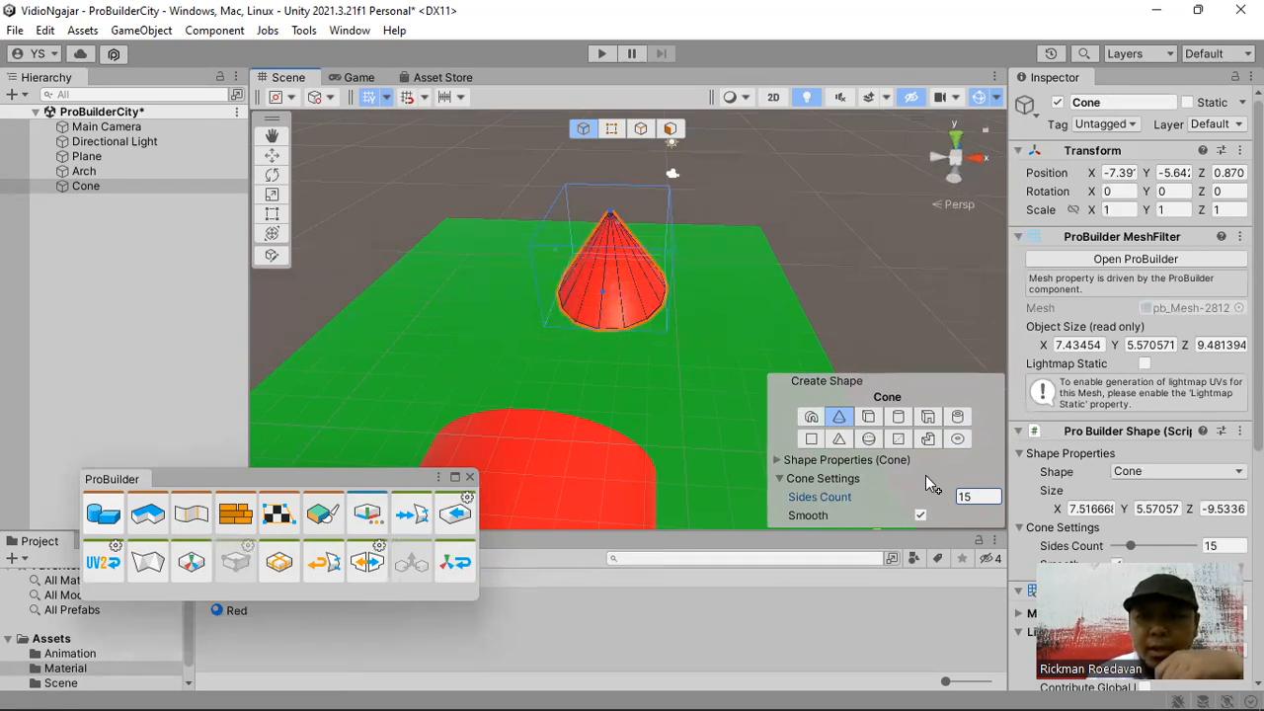
pyautogui.scroll(2, 672, 232)
pyautogui.scroll(4, 672, 232)
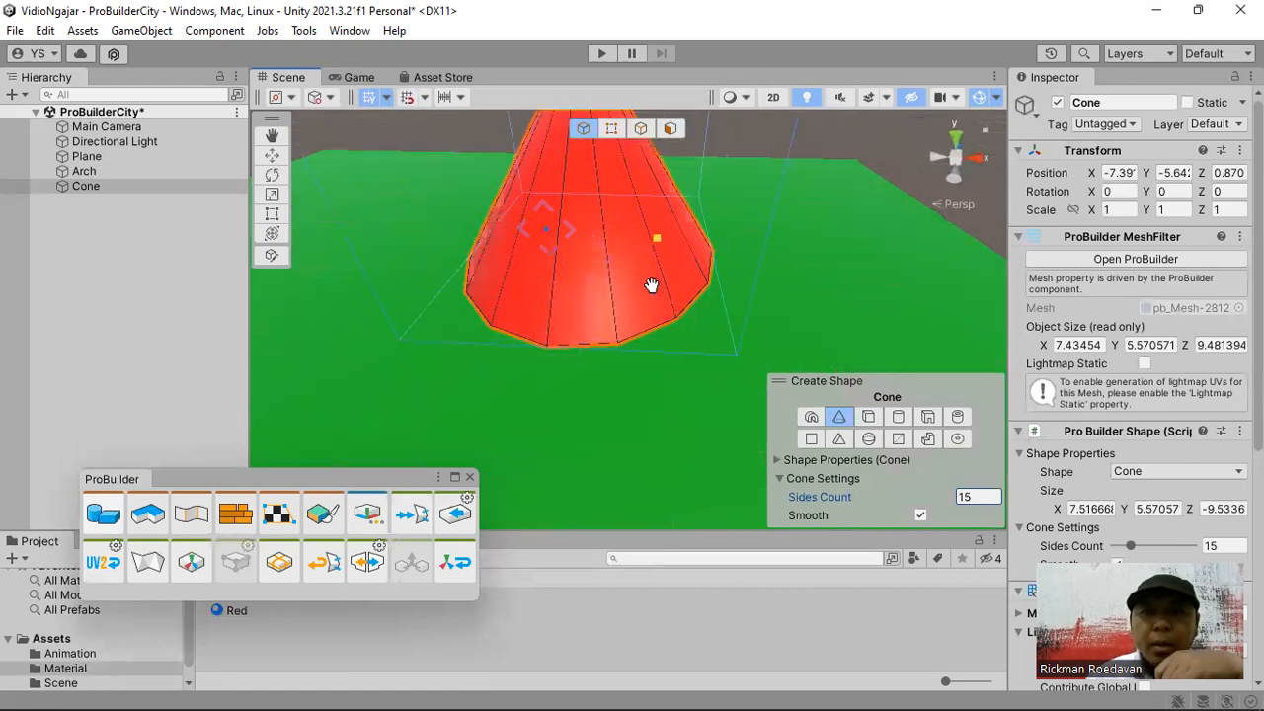
pyautogui.scroll(-2, 553, 252)
# Step: Pull one base vertex on each side of the cone outward along the X axis using vertex selection with the Move tool
pyautogui.click(280, 156)
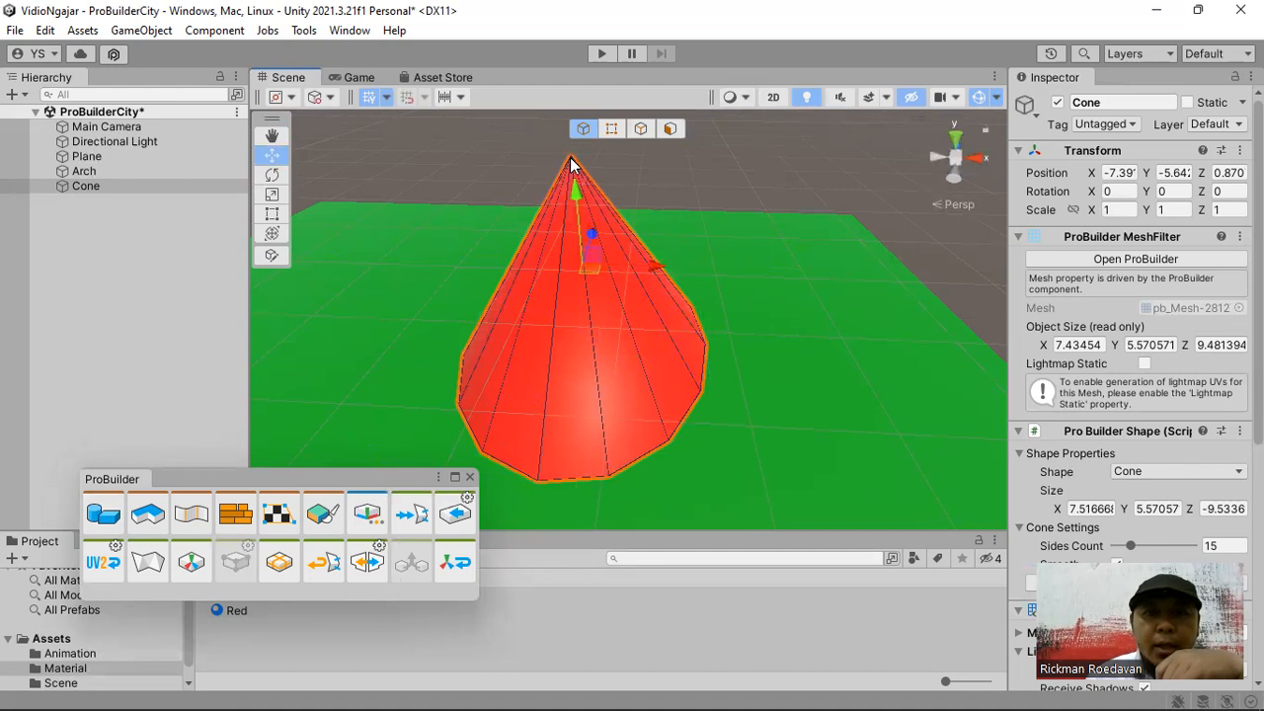
pyautogui.click(614, 129)
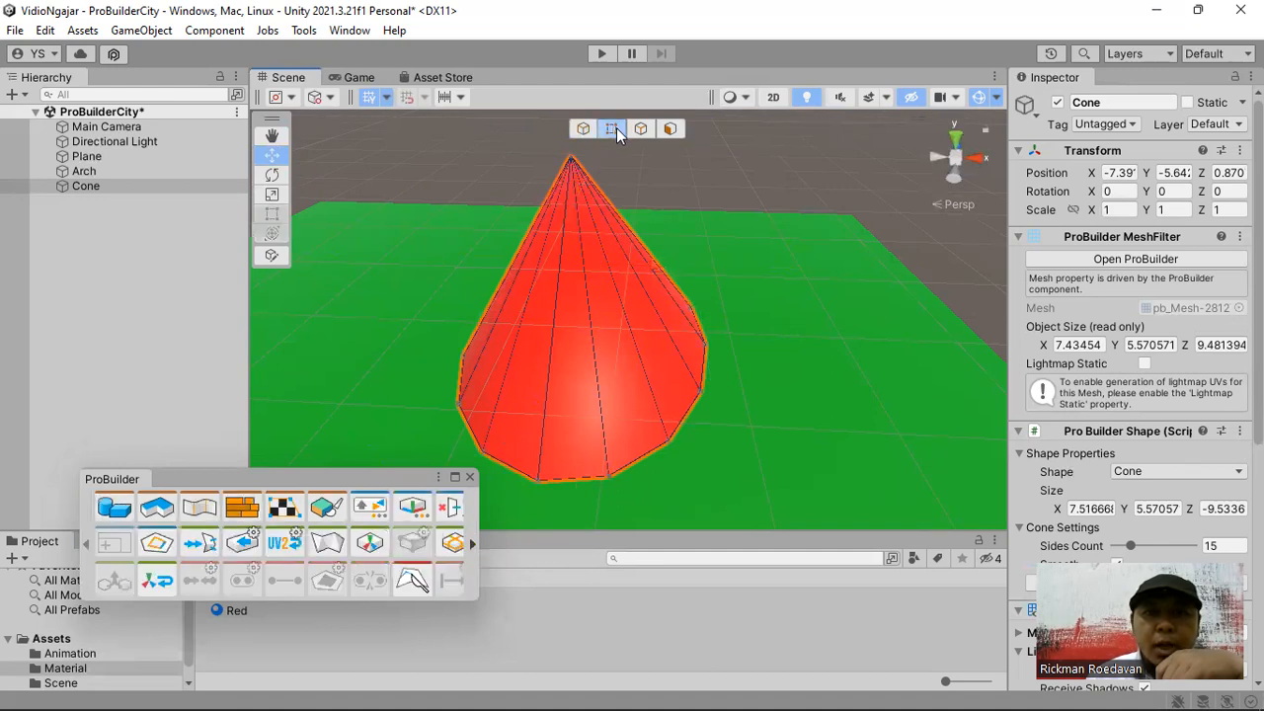
pyautogui.moveTo(582, 171); pyautogui.dragTo(655, 206, button='middle')
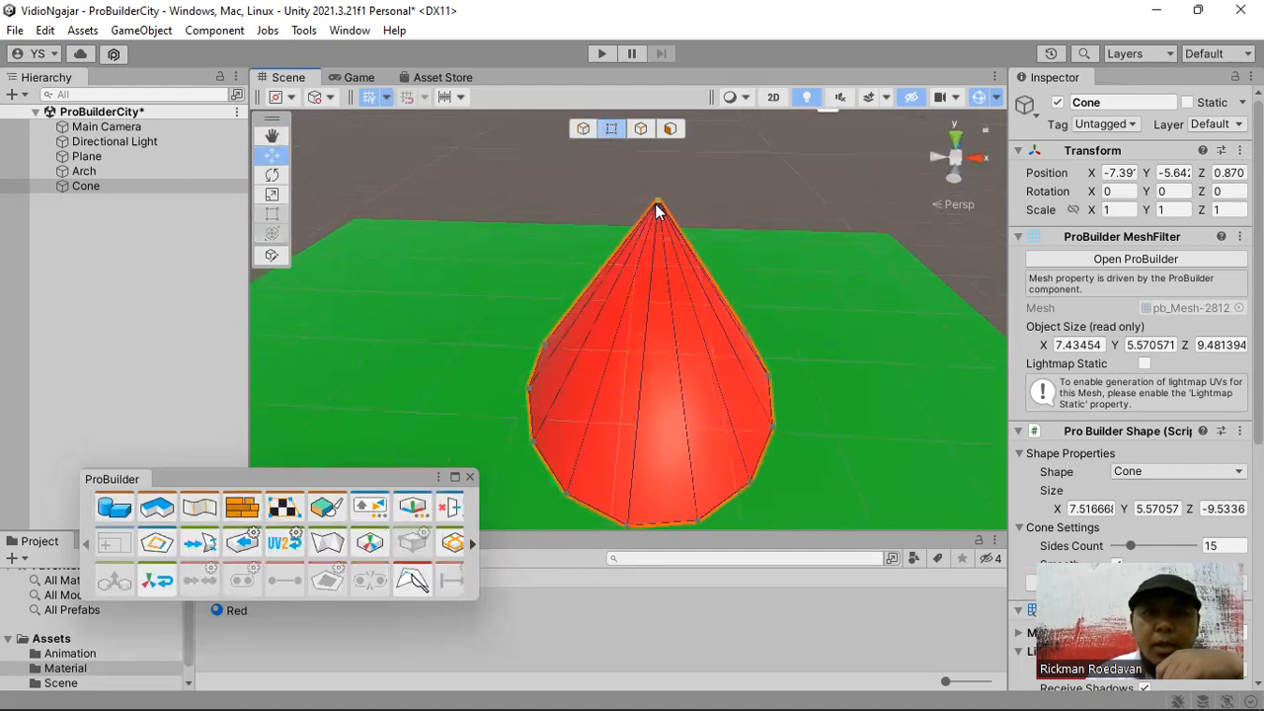
pyautogui.click(531, 391)
pyautogui.moveTo(593, 393); pyautogui.dragTo(513, 385)
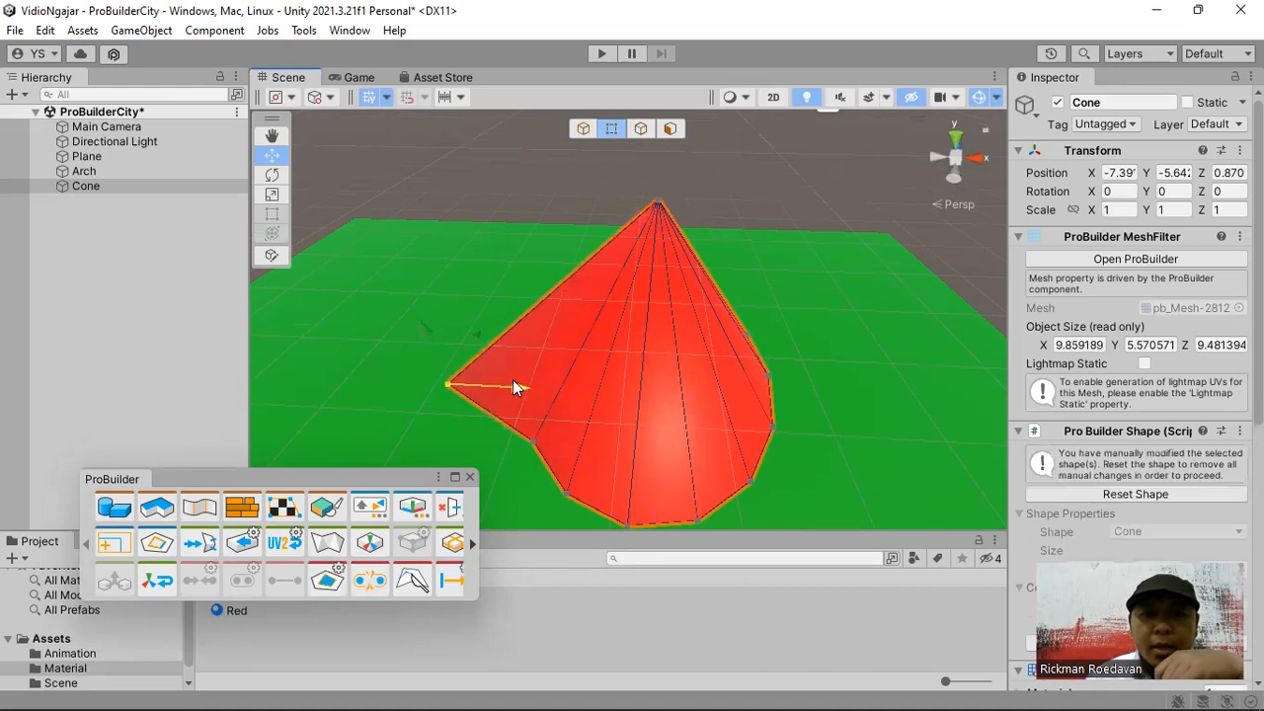
pyautogui.click(769, 379)
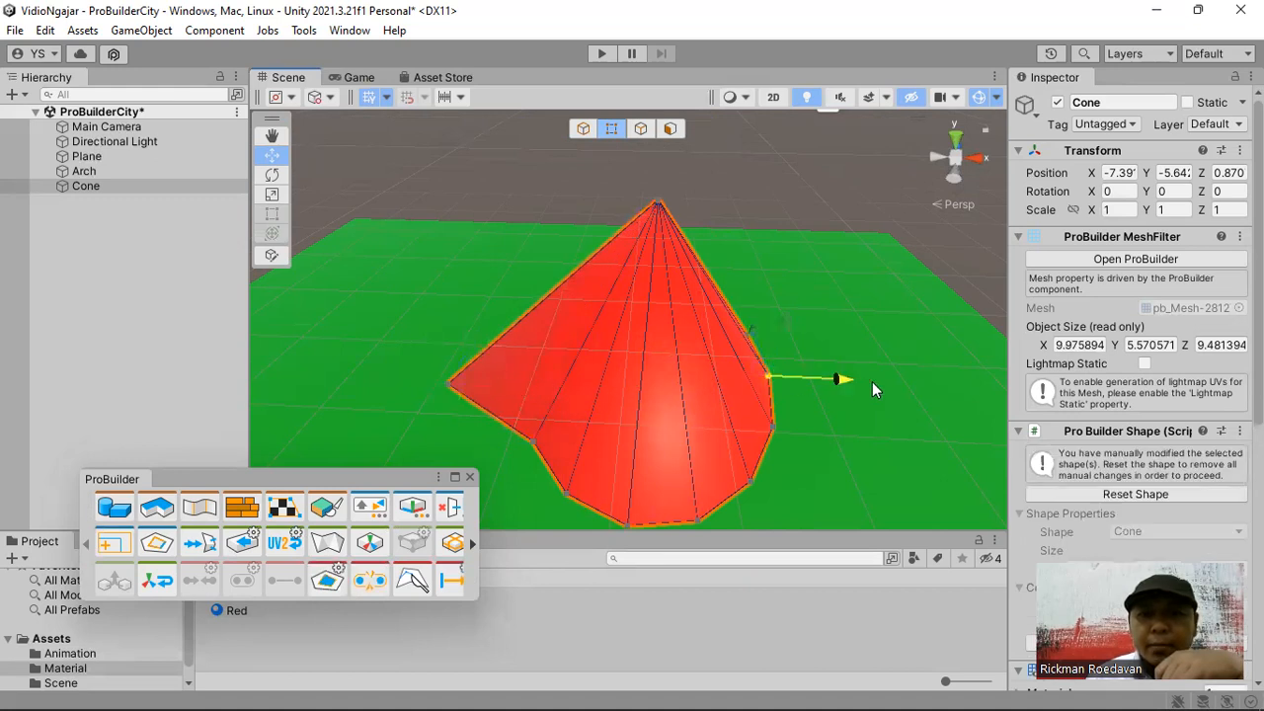
pyautogui.moveTo(869, 384); pyautogui.dragTo(934, 383)
# Step: Select the cone's apex vertex and shift it horizontally so that the tip leans off centre
pyautogui.click(658, 203)
pyautogui.moveTo(669, 202); pyautogui.dragTo(561, 233, button='middle')
pyautogui.moveTo(561, 233); pyautogui.dragTo(440, 230, button='right')
pyautogui.moveTo(808, 265); pyautogui.dragTo(680, 292, button='right')
pyautogui.moveTo(734, 206); pyautogui.dragTo(821, 191)
pyautogui.moveTo(819, 188); pyautogui.dragTo(463, 292, button='right')
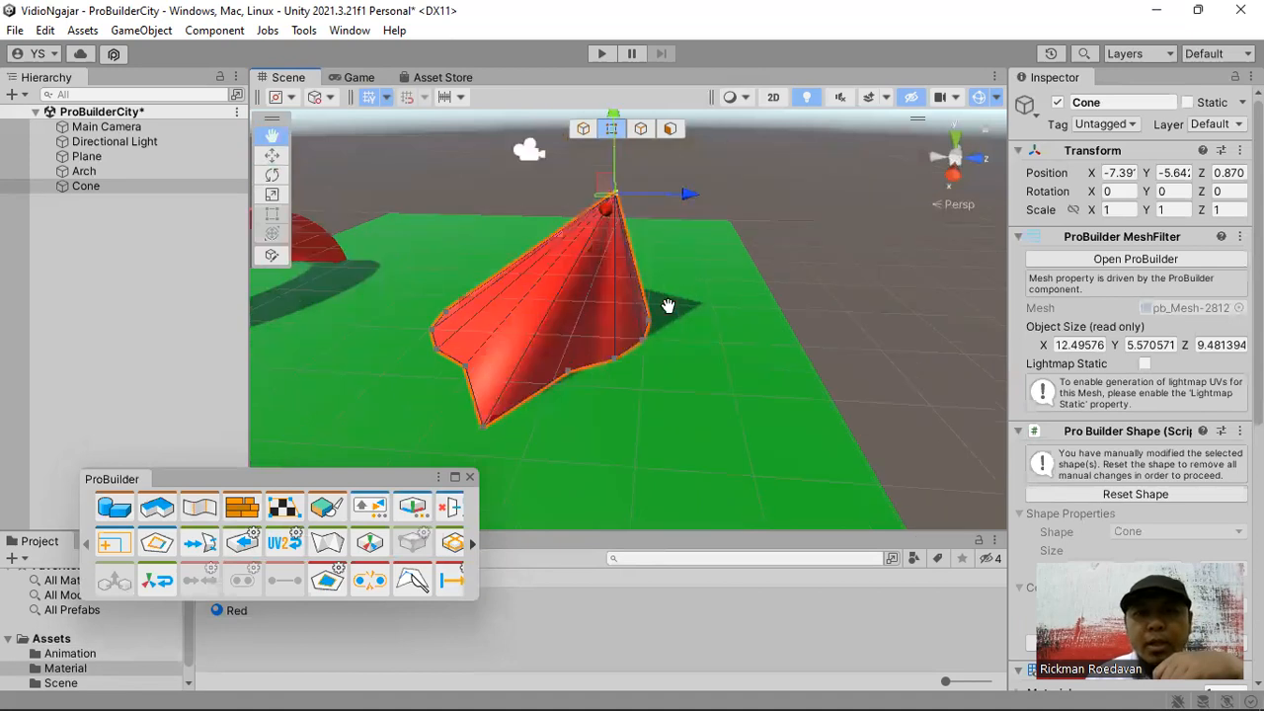
# Step: Deselect the cone and examine its deformed shape from several sides
pyautogui.click(929, 319)
pyautogui.moveTo(612, 245); pyautogui.dragTo(479, 347, button='right')
pyautogui.moveTo(479, 347); pyautogui.dragTo(706, 390, button='middle')
pyautogui.moveTo(668, 321); pyautogui.dragTo(824, 330, button='right')
pyautogui.moveTo(484, 308); pyautogui.dragTo(652, 308, button='middle')
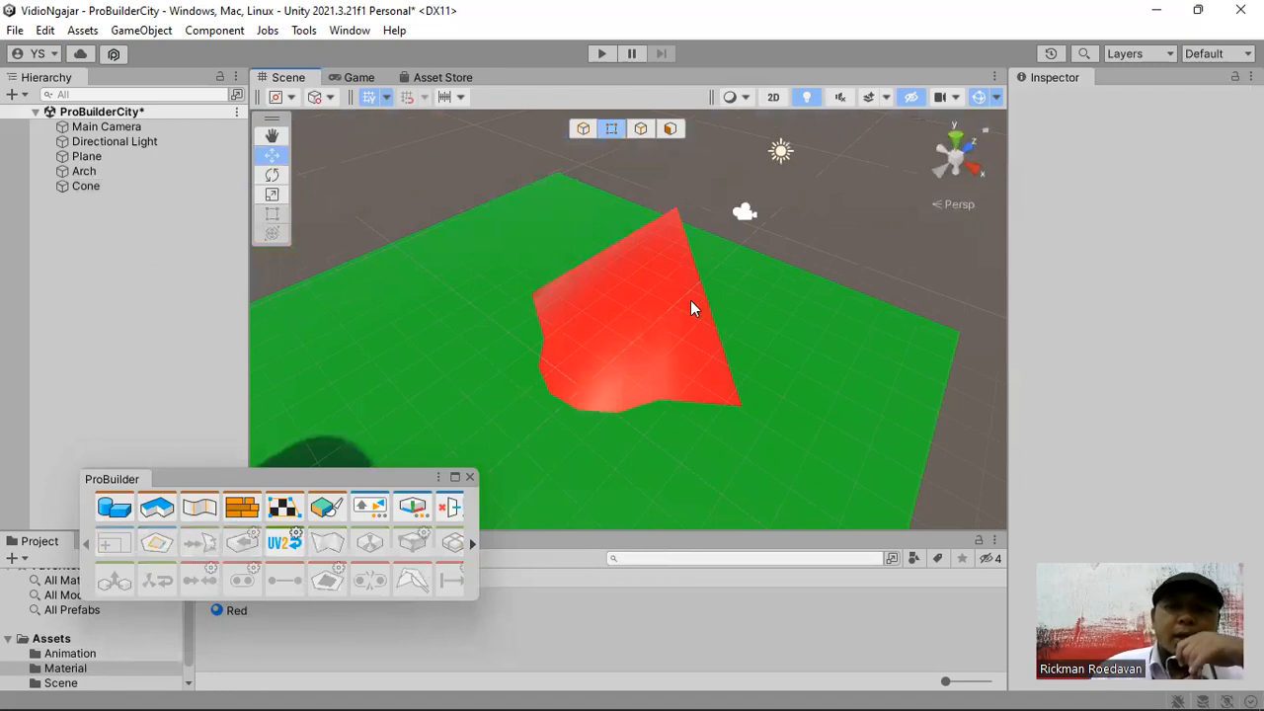
pyautogui.moveTo(544, 313); pyautogui.dragTo(647, 317, button='right')
pyautogui.scroll(-3, 542, 318)
pyautogui.moveTo(542, 318); pyautogui.dragTo(614, 250, button='middle')
pyautogui.moveTo(624, 289); pyautogui.dragTo(732, 286, button='right')
pyautogui.moveTo(568, 281); pyautogui.dragTo(624, 276, button='middle')
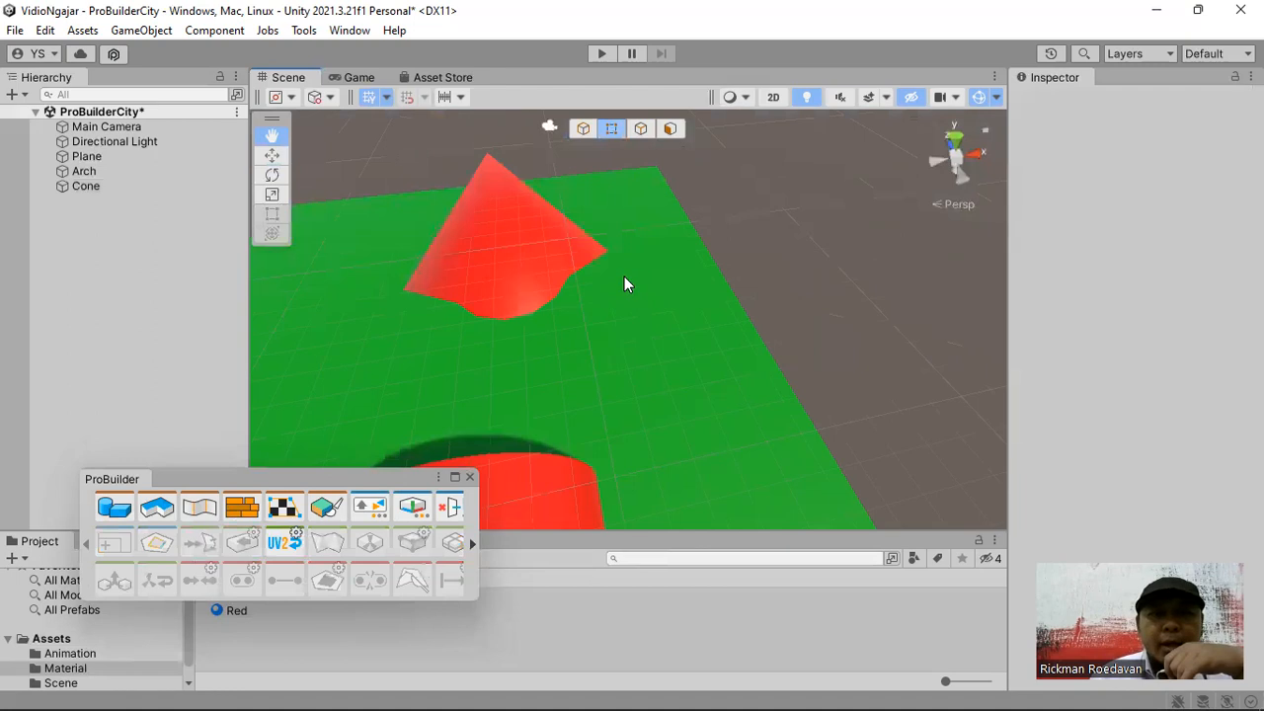
# Step: Return to object selection and move the cone toward the plane's far edge, to X -9.13 and Z 6.51
pyautogui.scroll(-5, 622, 276)
pyautogui.click(557, 257)
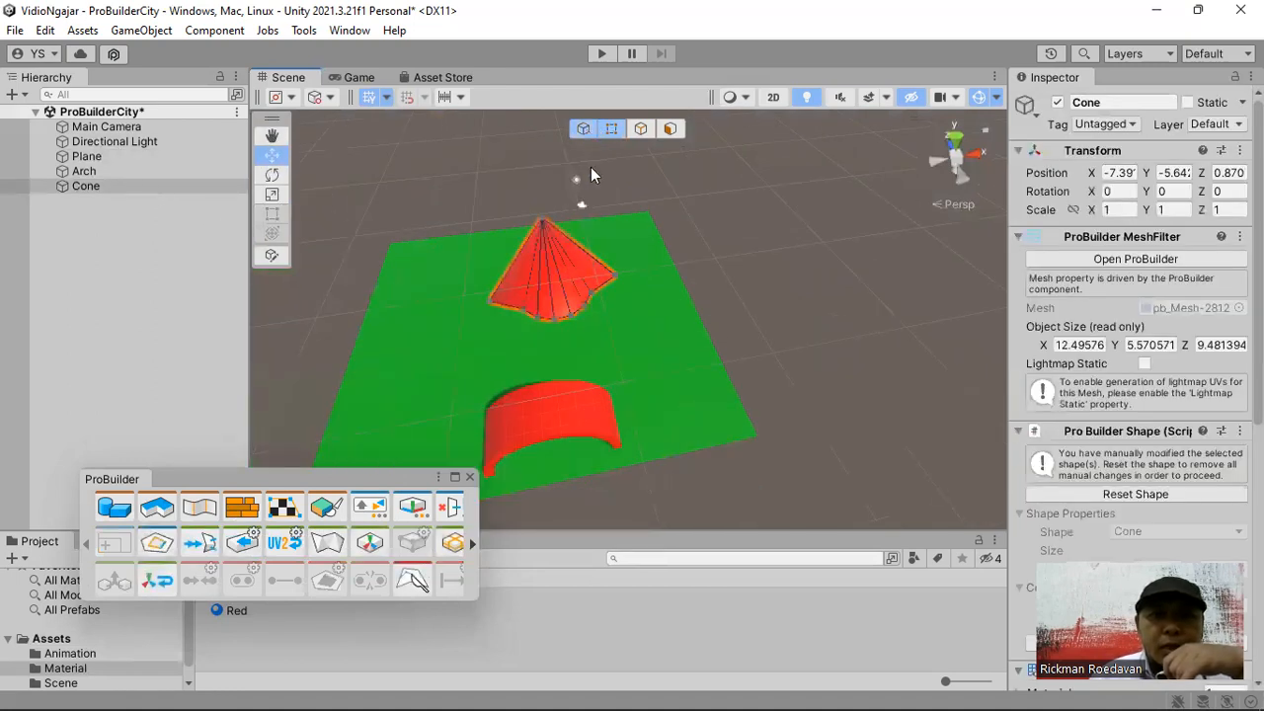
pyautogui.moveTo(617, 249); pyautogui.dragTo(594, 252)
pyautogui.moveTo(529, 228); pyautogui.dragTo(524, 198)
pyautogui.moveTo(593, 223); pyautogui.dragTo(596, 222)
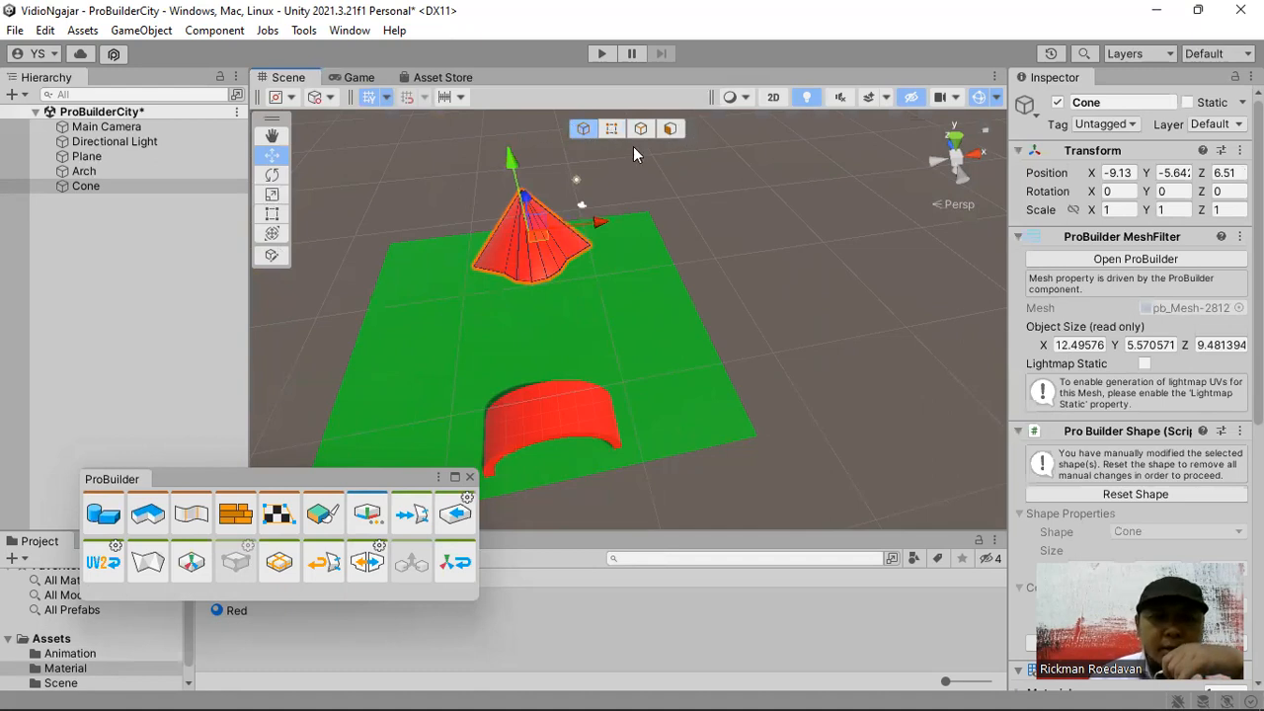
# Step: Create a ProBuilder Pipe about 7.3 × 2.3 × 6.4 on the plane between the cone and the arch
pyautogui.click(103, 514)
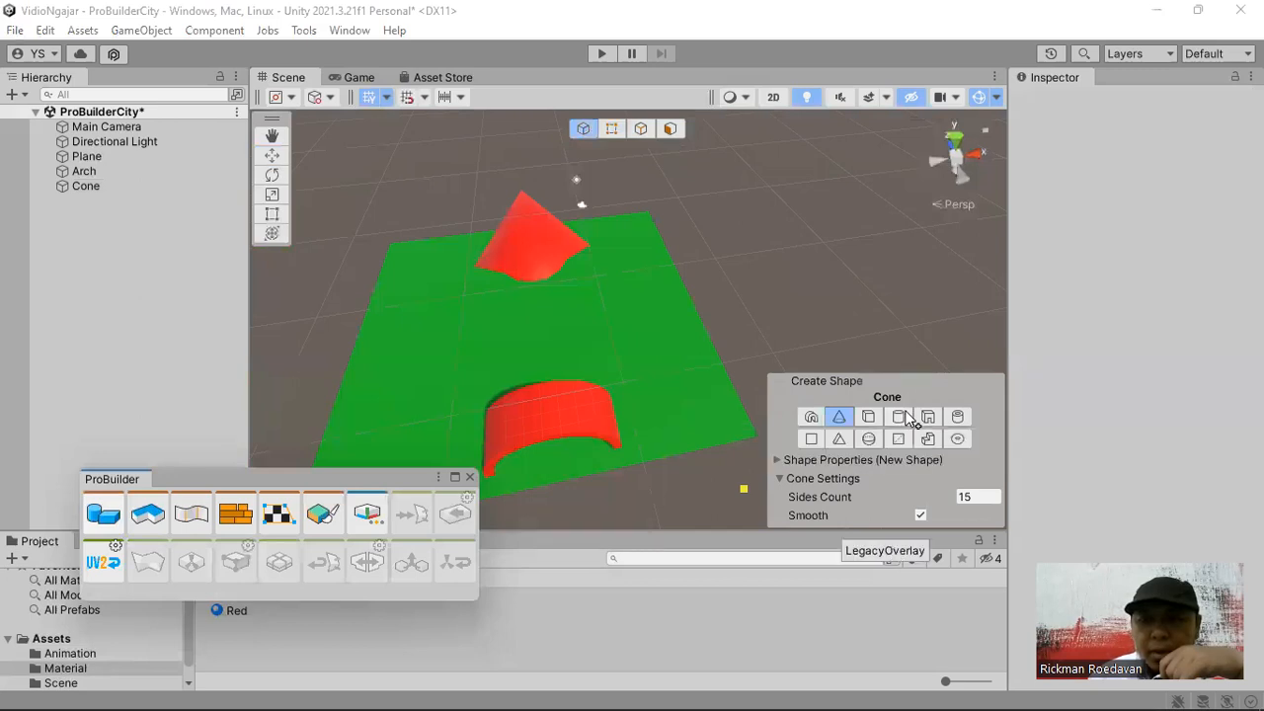
pyautogui.click(958, 416)
pyautogui.moveTo(499, 314); pyautogui.dragTo(588, 359)
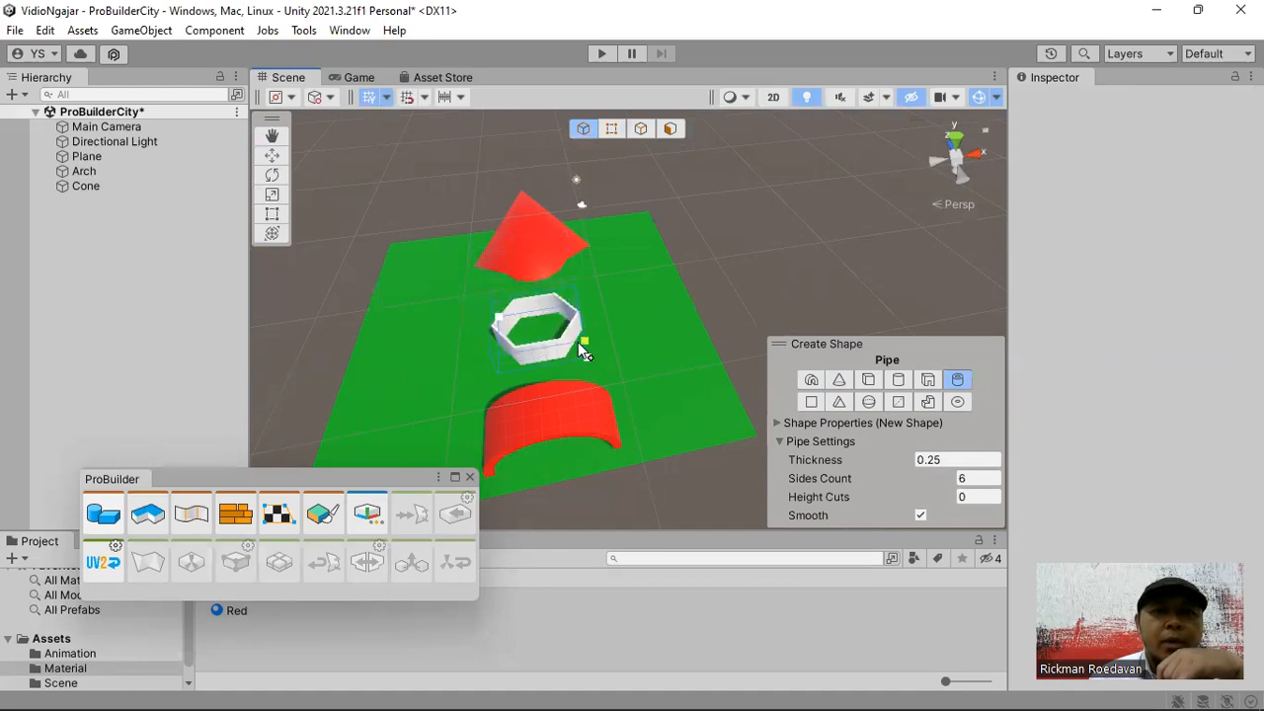
pyautogui.click(577, 342)
pyautogui.moveTo(643, 316); pyautogui.dragTo(626, 346, button='right')
pyautogui.moveTo(639, 334); pyautogui.dragTo(648, 341, button='middle')
pyautogui.scroll(5, 652, 326)
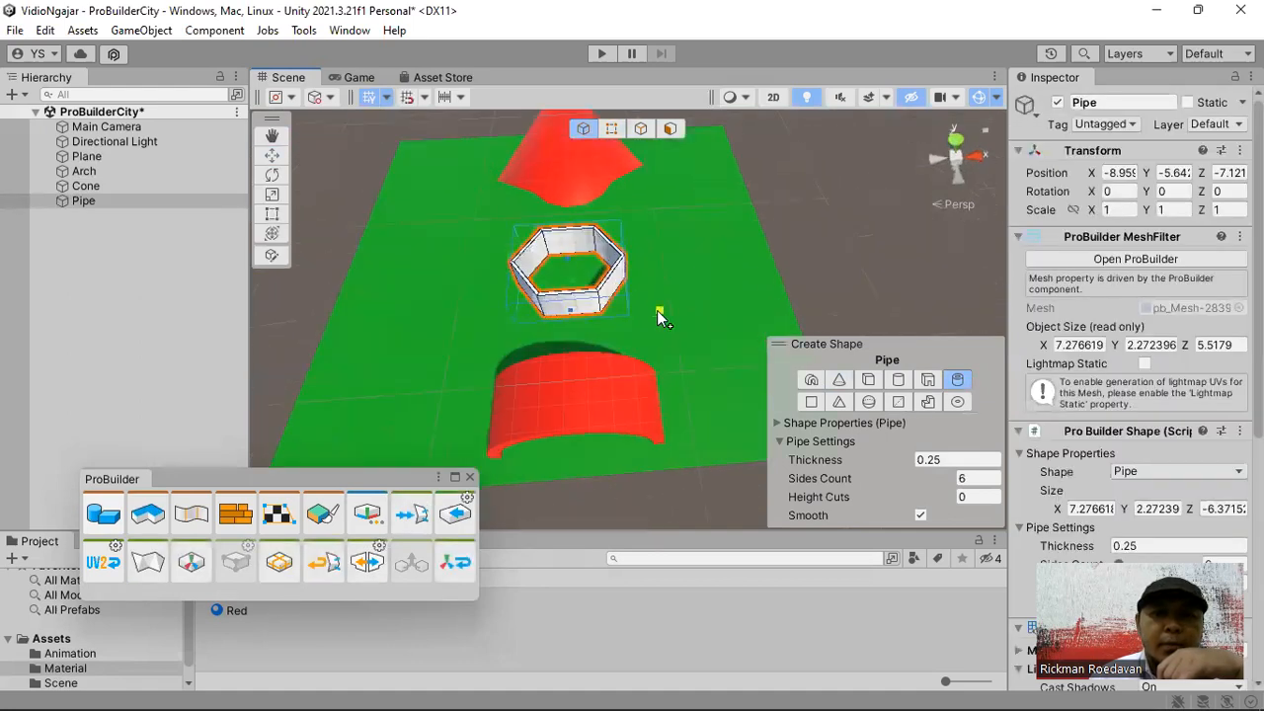
# Step: Set the pipe's thickness to 1, try a sides count of 20, and settle on 5 sides
pyautogui.click(931, 459)
pyautogui.write('1')
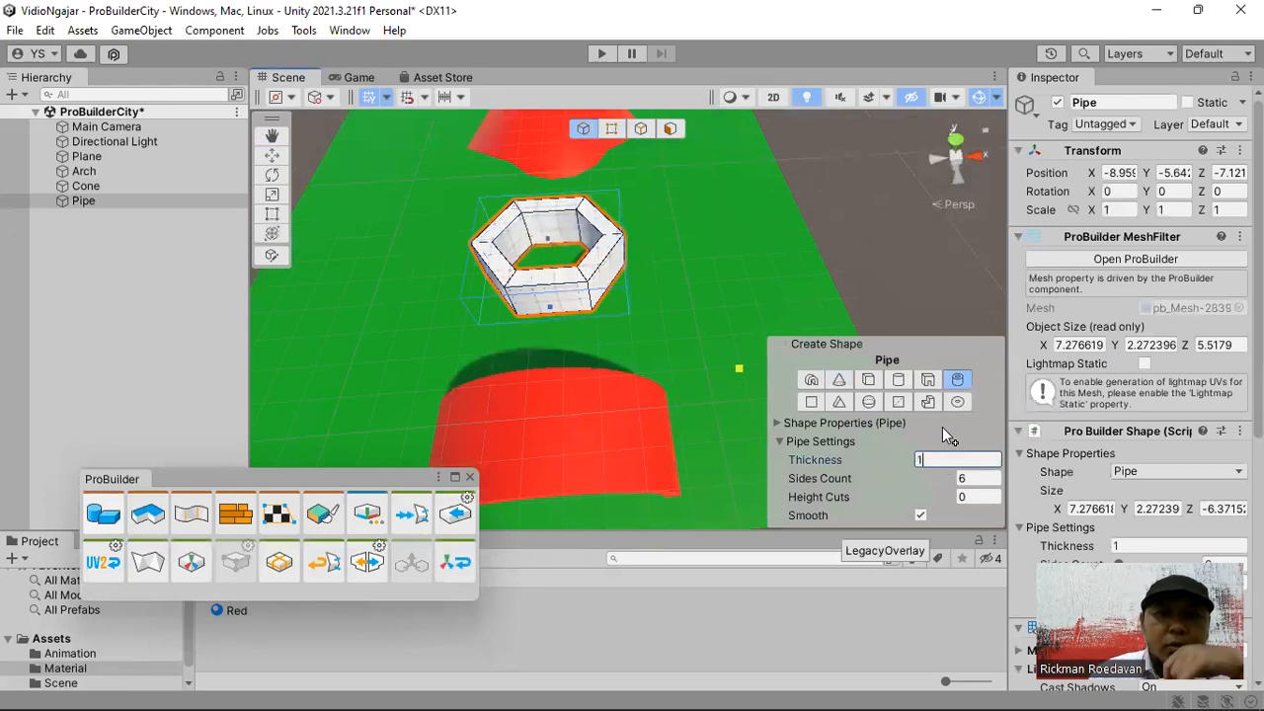
pyautogui.click(974, 480)
pyautogui.write('20')
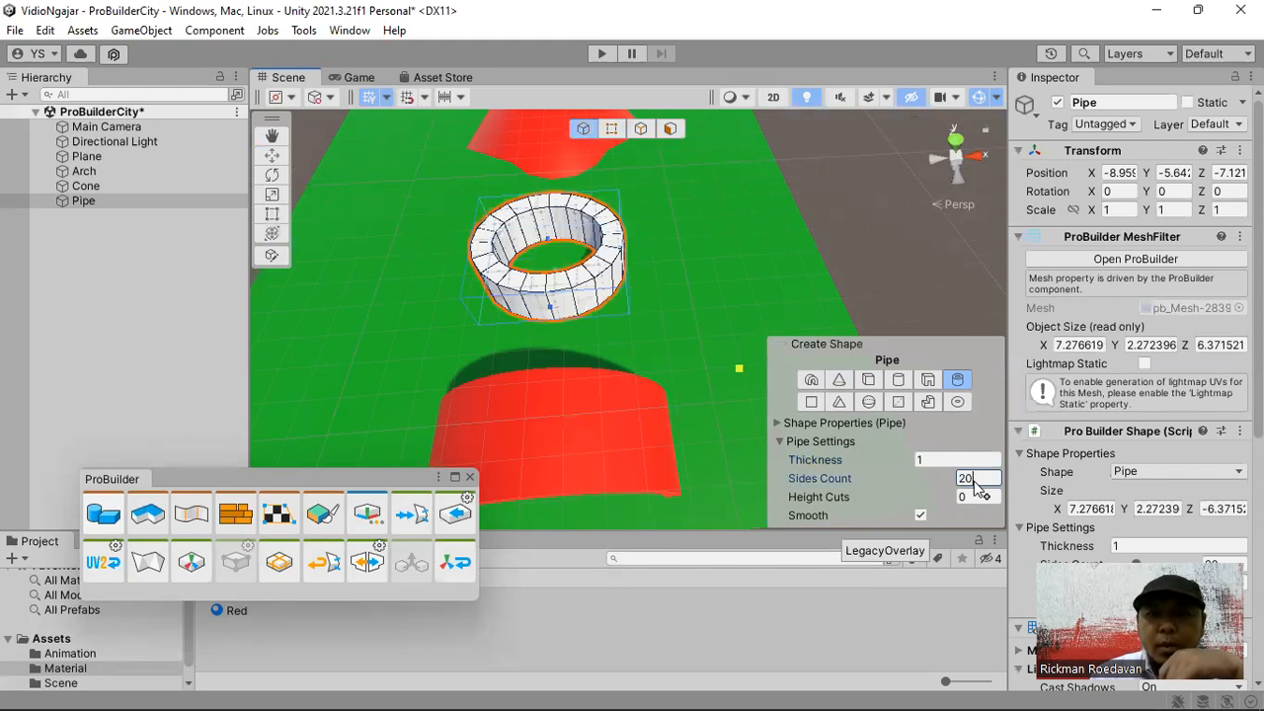
pyautogui.press('BackSpace')
pyautogui.press('BackSpace')
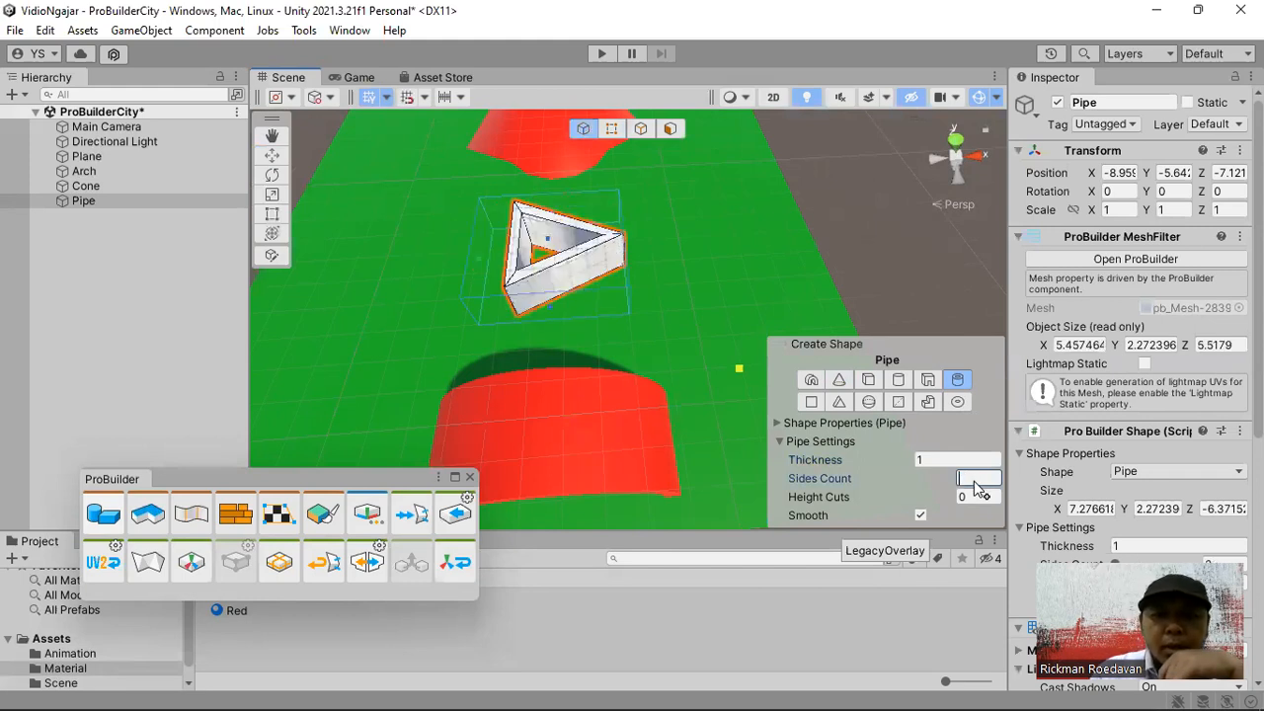
pyautogui.write('5')
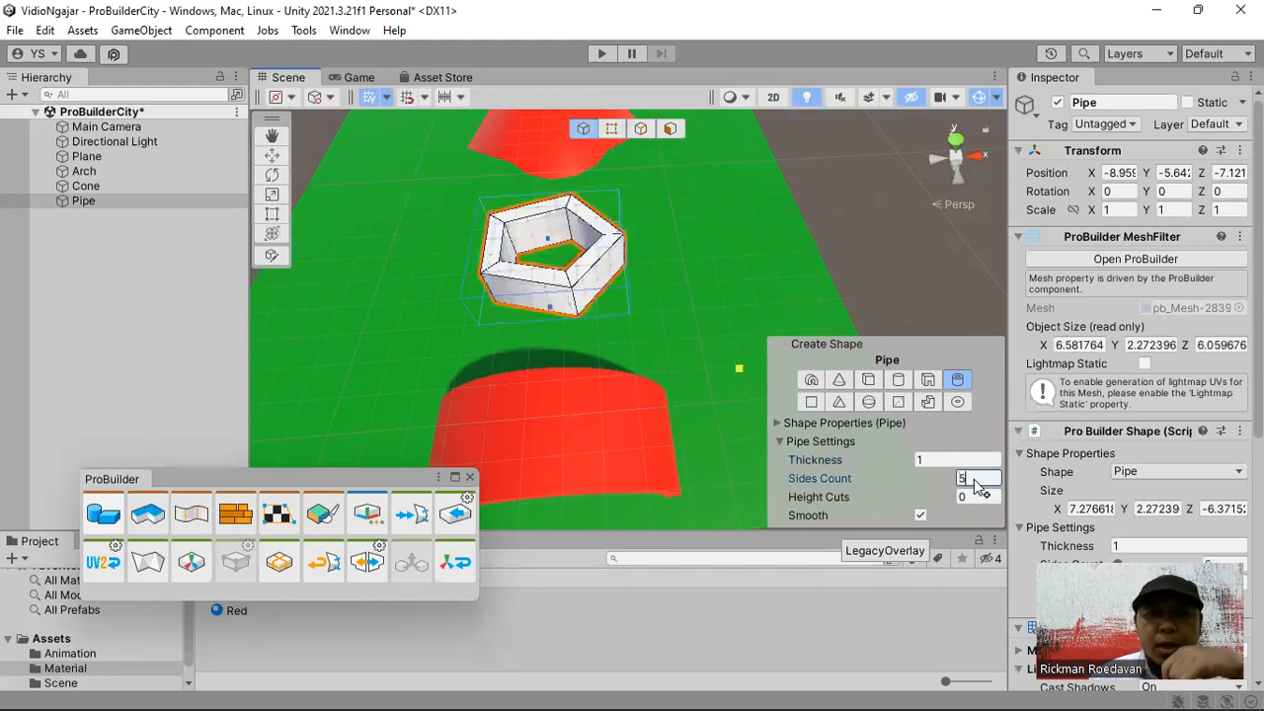
# Step: Move the pipe sideways to an X position of -19.01 and apply the Red material to it
pyautogui.click(271, 155)
pyautogui.moveTo(235, 613); pyautogui.dragTo(417, 255)
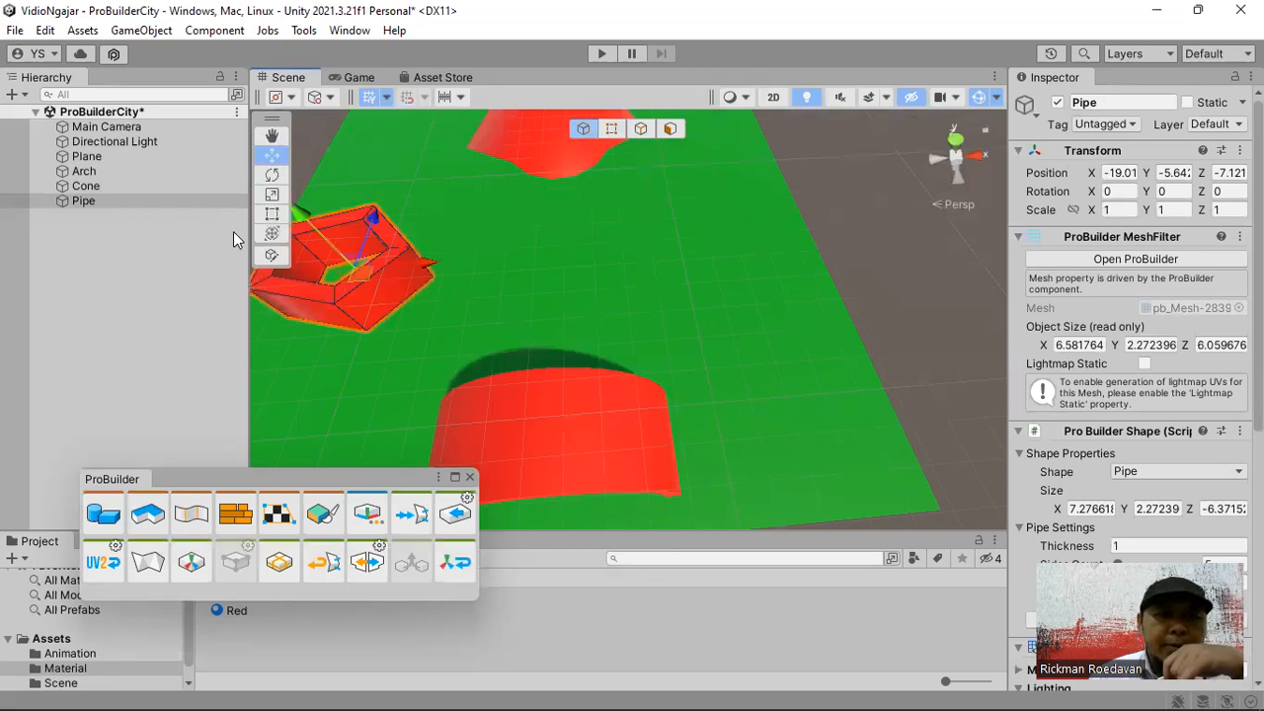
# Step: Create ProBuilder Stairs with 10 steps, about 4.7 × 7.0 × 8.2, on the free area of the plane
pyautogui.click(104, 517)
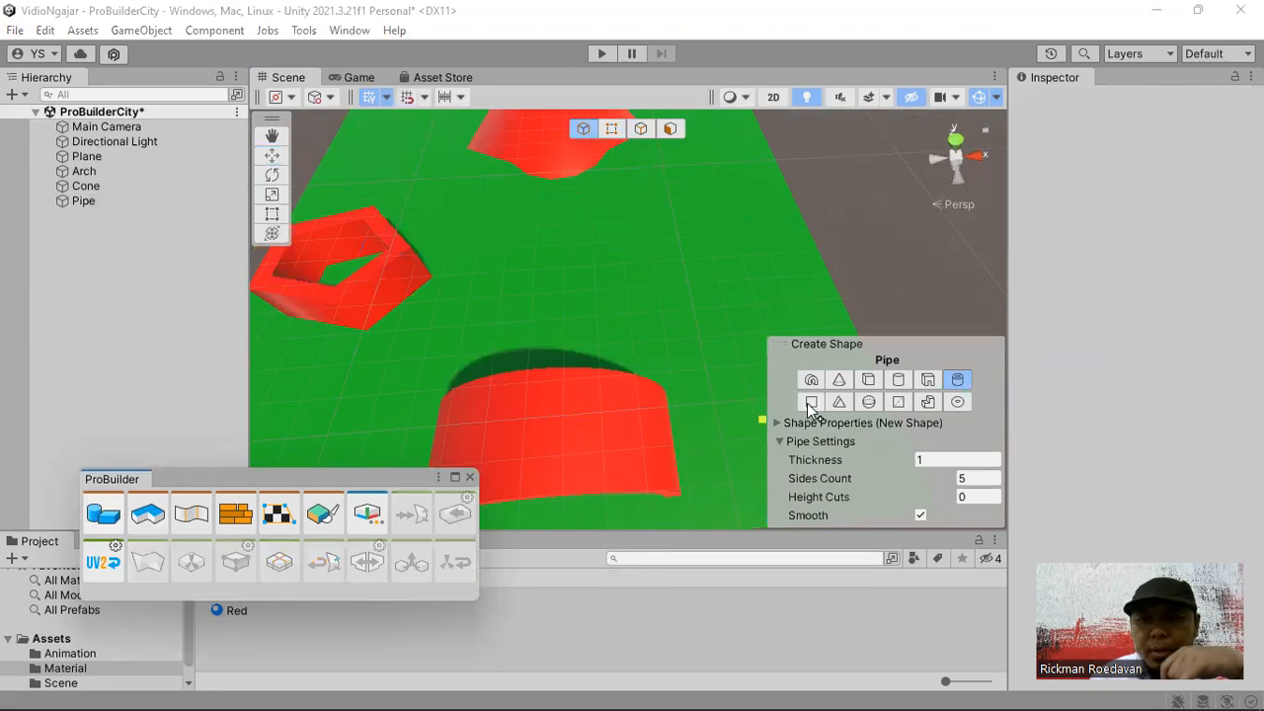
pyautogui.click(930, 403)
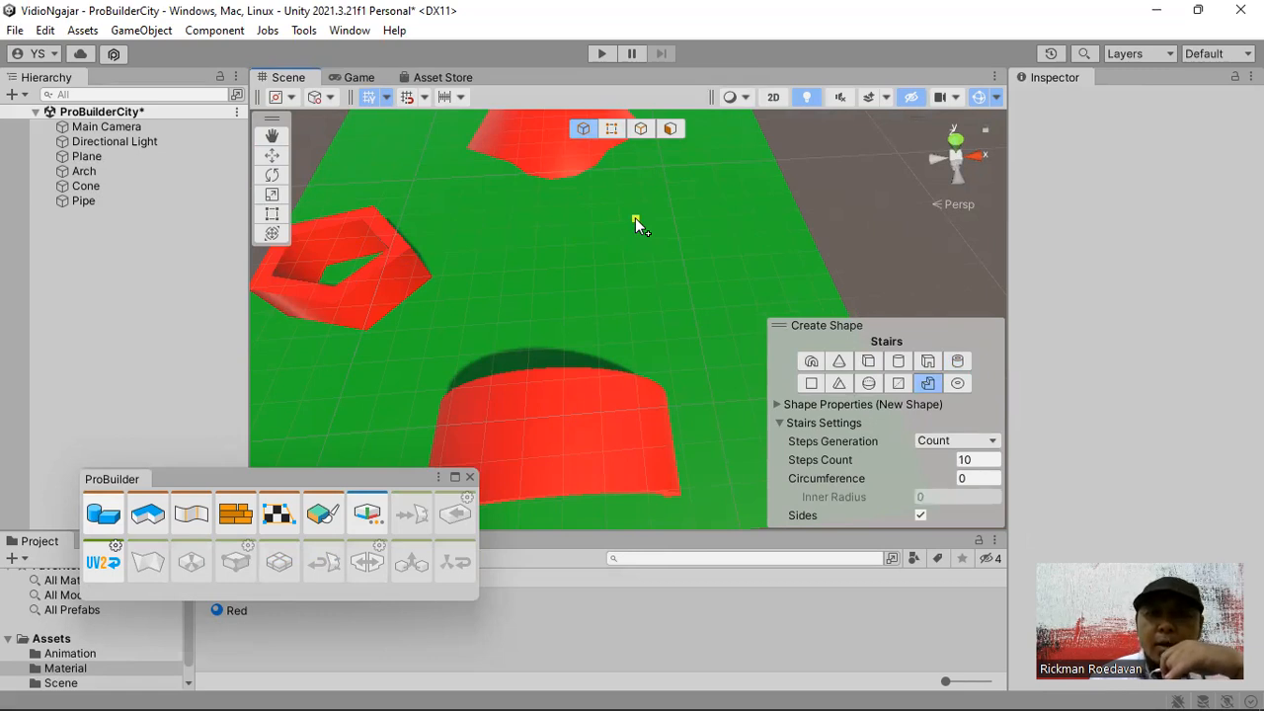
pyautogui.moveTo(635, 217)
pyautogui.mouseDown()
pyautogui.moveTo(777, 328)
pyautogui.moveTo(772, 189)
pyautogui.moveTo(714, 337)
pyautogui.moveTo(734, 325)
pyautogui.moveTo(751, 334)
pyautogui.mouseUp()
pyautogui.click(759, 209)
# Step: Move the stairs to the plane's edge at position 2.64, -5.92, -2.33 and apply the Red material to them
pyautogui.keyDown('alt'); pyautogui.moveTo(545, 304); pyautogui.dragTo(693, 293); pyautogui.keyUp('alt')
pyautogui.keyDown('alt'); pyautogui.moveTo(514, 291); pyautogui.dragTo(541, 261); pyautogui.keyUp('alt')
pyautogui.keyDown('alt'); pyautogui.moveTo(352, 253); pyautogui.dragTo(507, 297); pyautogui.keyUp('alt')
pyautogui.scroll(-4, 507, 298)
pyautogui.moveTo(510, 297); pyautogui.dragTo(741, 262, button='middle')
pyautogui.click(272, 155)
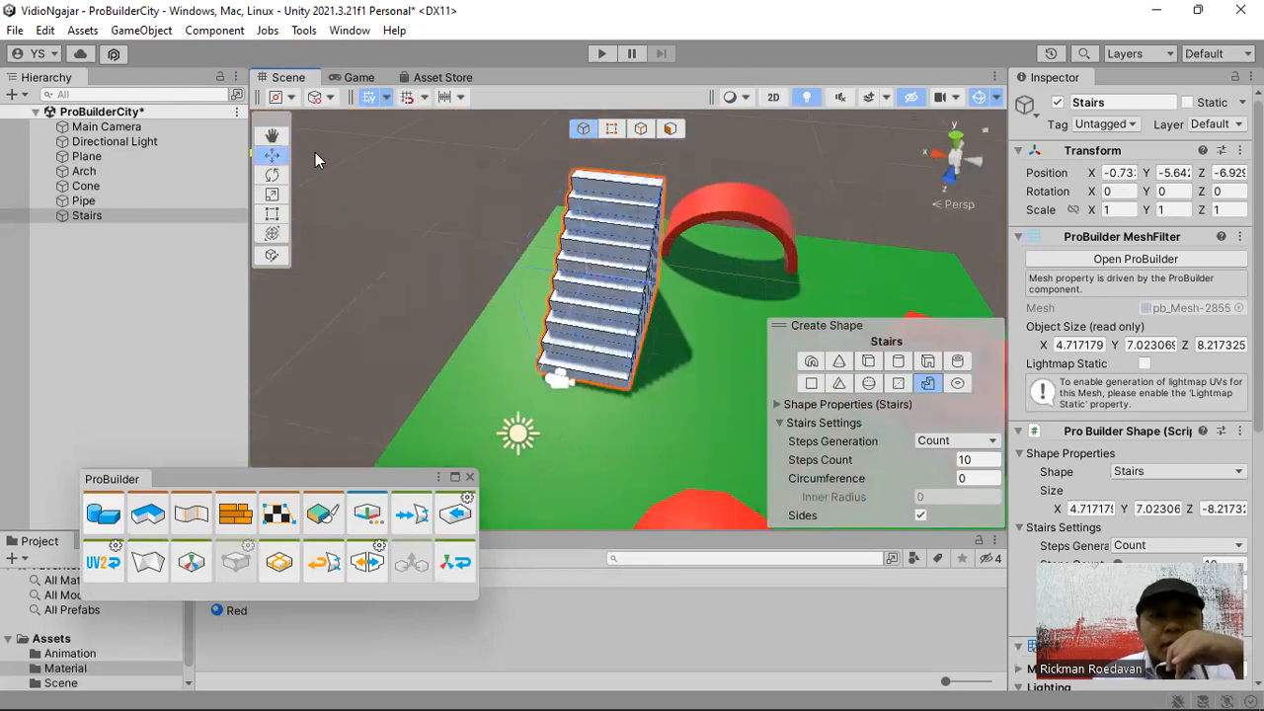
pyautogui.moveTo(534, 269); pyautogui.dragTo(652, 280)
pyautogui.moveTo(666, 276); pyautogui.dragTo(844, 249, button='middle')
pyautogui.moveTo(643, 255); pyautogui.dragTo(647, 334)
pyautogui.moveTo(565, 293); pyautogui.dragTo(559, 295)
pyautogui.moveTo(643, 227)
pyautogui.mouseDown()
pyautogui.moveTo(644, 247)
pyautogui.moveTo(643, 231)
pyautogui.mouseUp()
pyautogui.moveTo(237, 613); pyautogui.dragTo(623, 246)
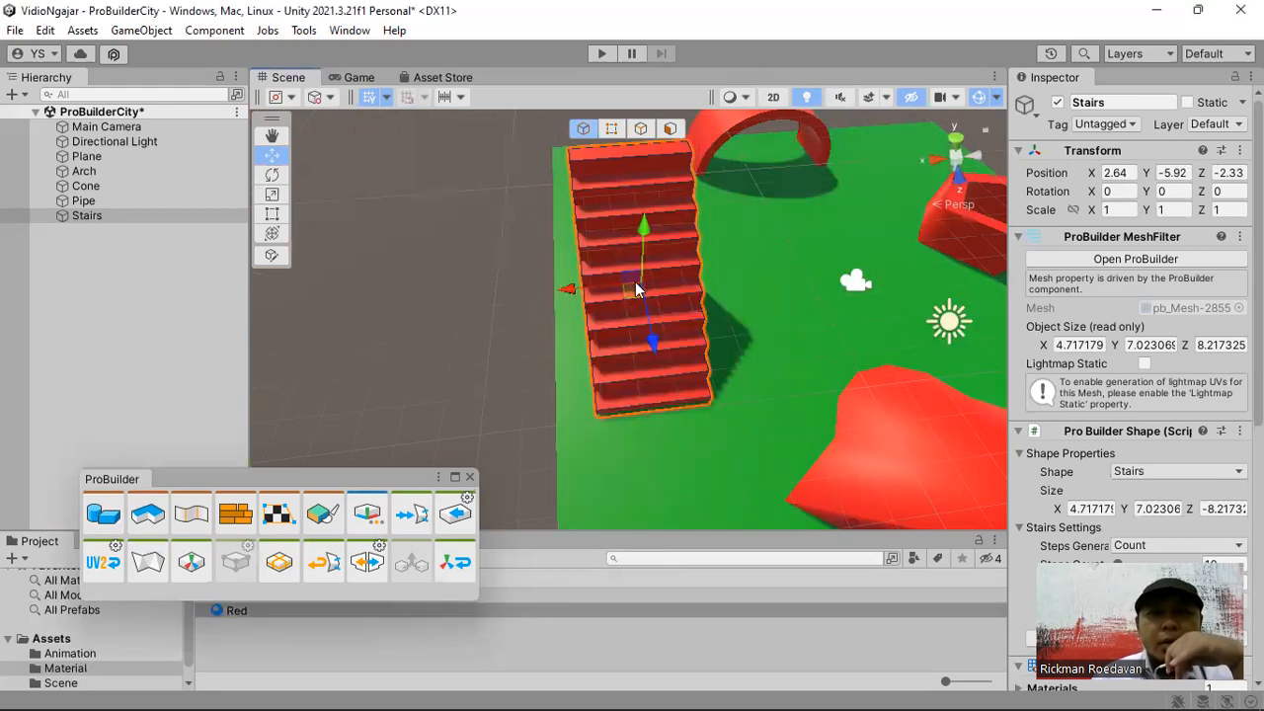
# Step: Open the stairs' shape for editing and frame the stairs in the Scene view
pyautogui.moveTo(635, 282); pyautogui.dragTo(505, 200, button='middle')
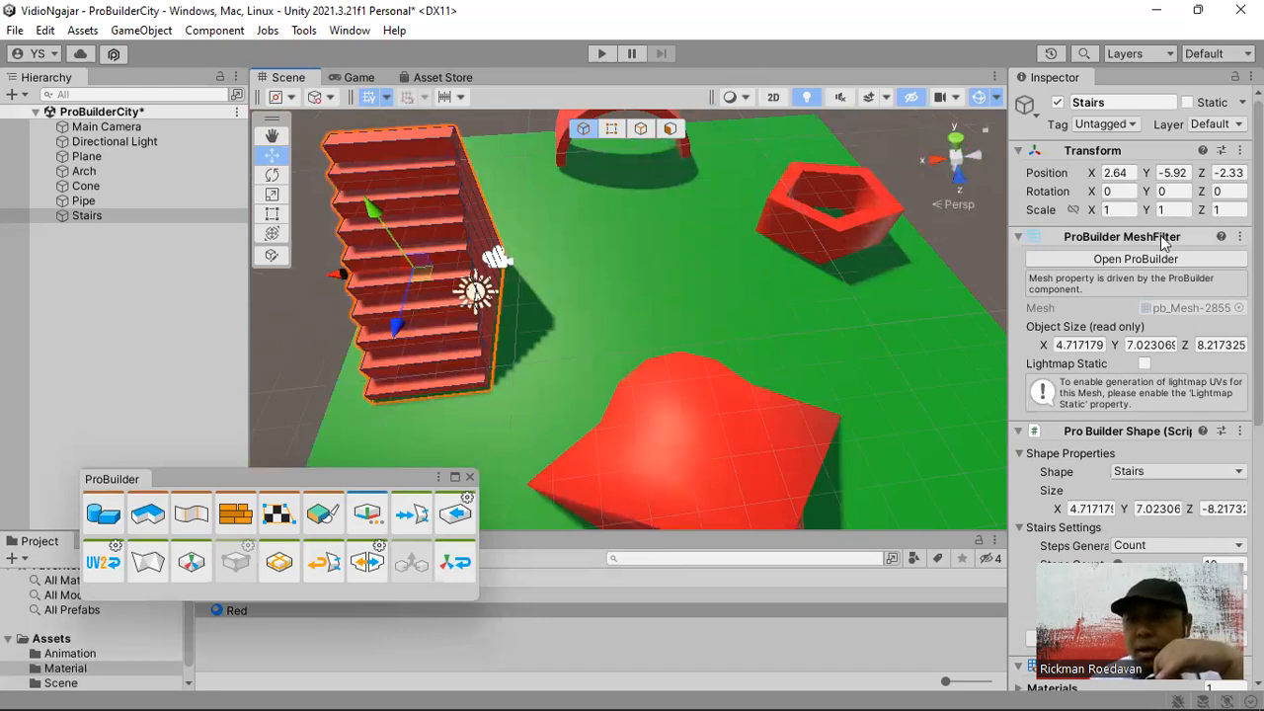
pyautogui.click(1147, 259)
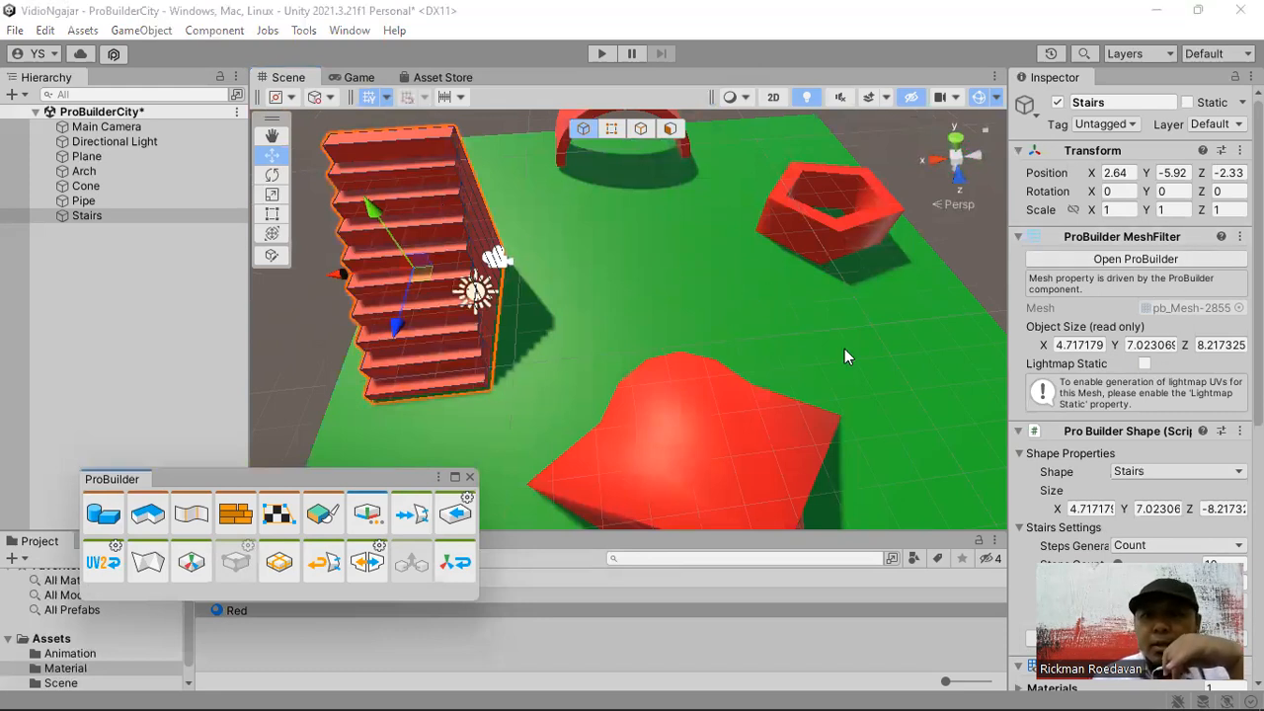
pyautogui.scroll(-6, 1114, 277)
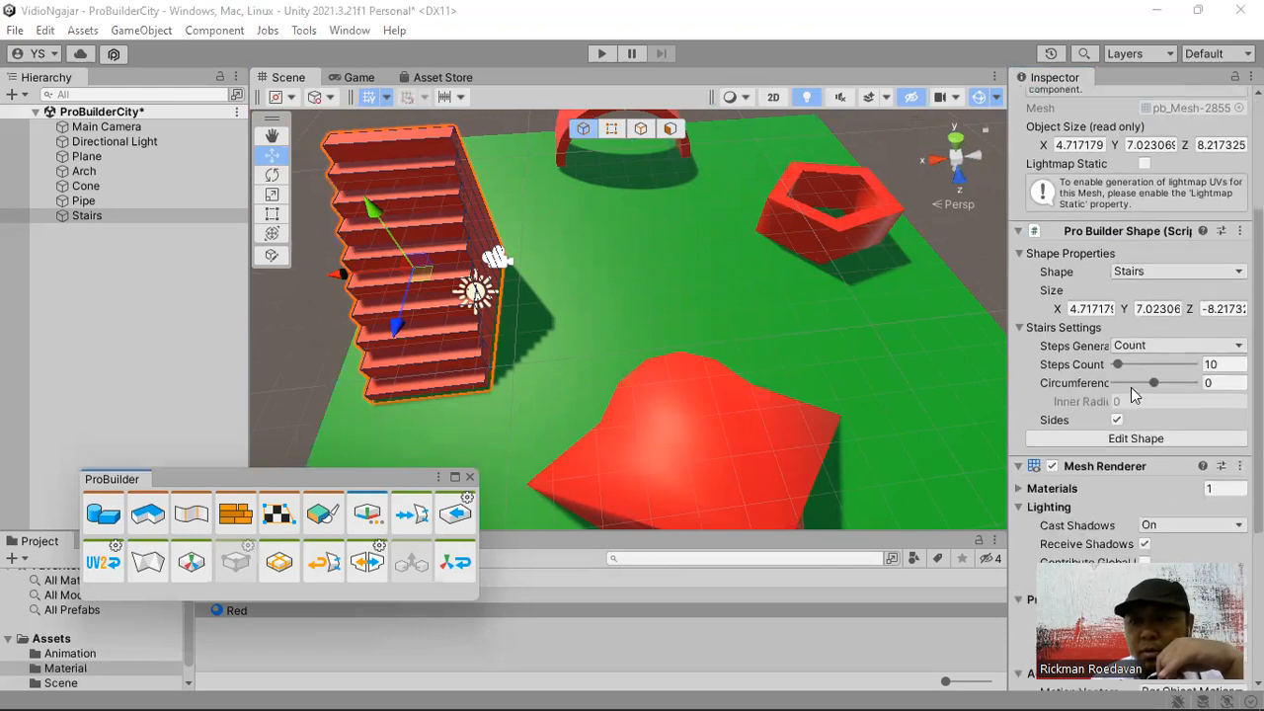
pyautogui.click(1121, 288)
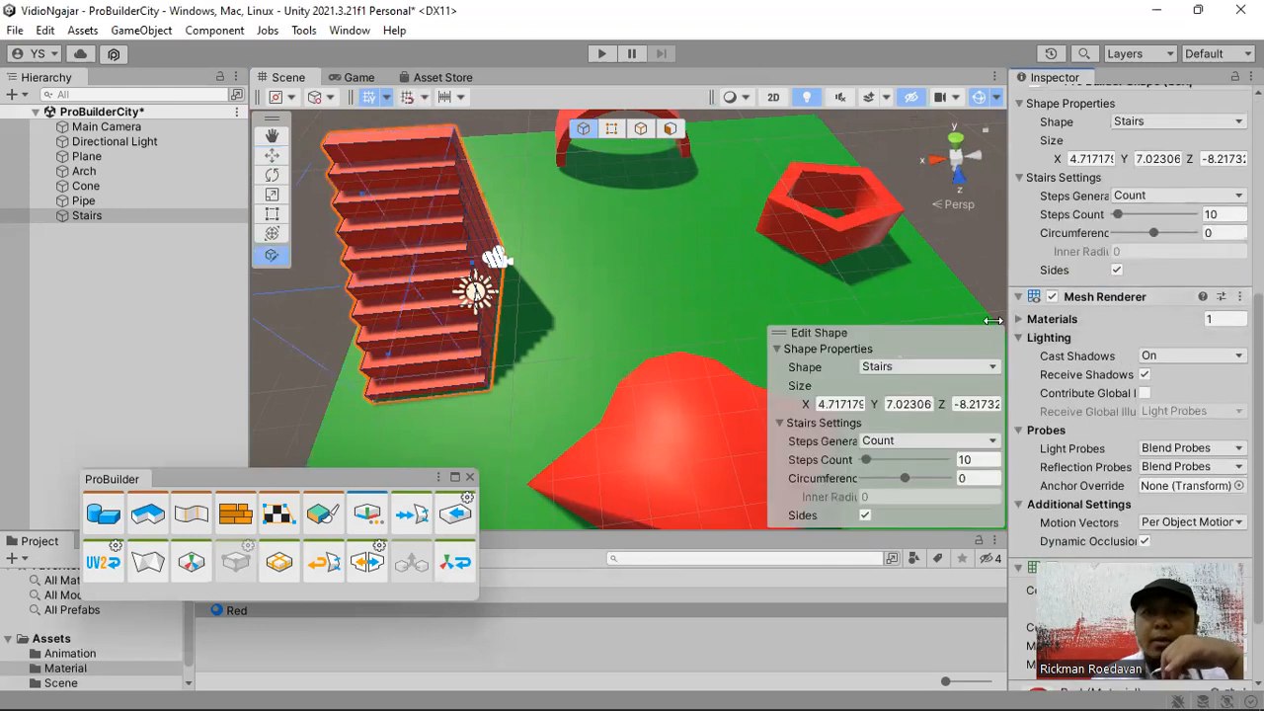
pyautogui.keyDown('alt'); pyautogui.moveTo(684, 355); pyautogui.dragTo(677, 202); pyautogui.keyUp('alt')
pyautogui.press('f')
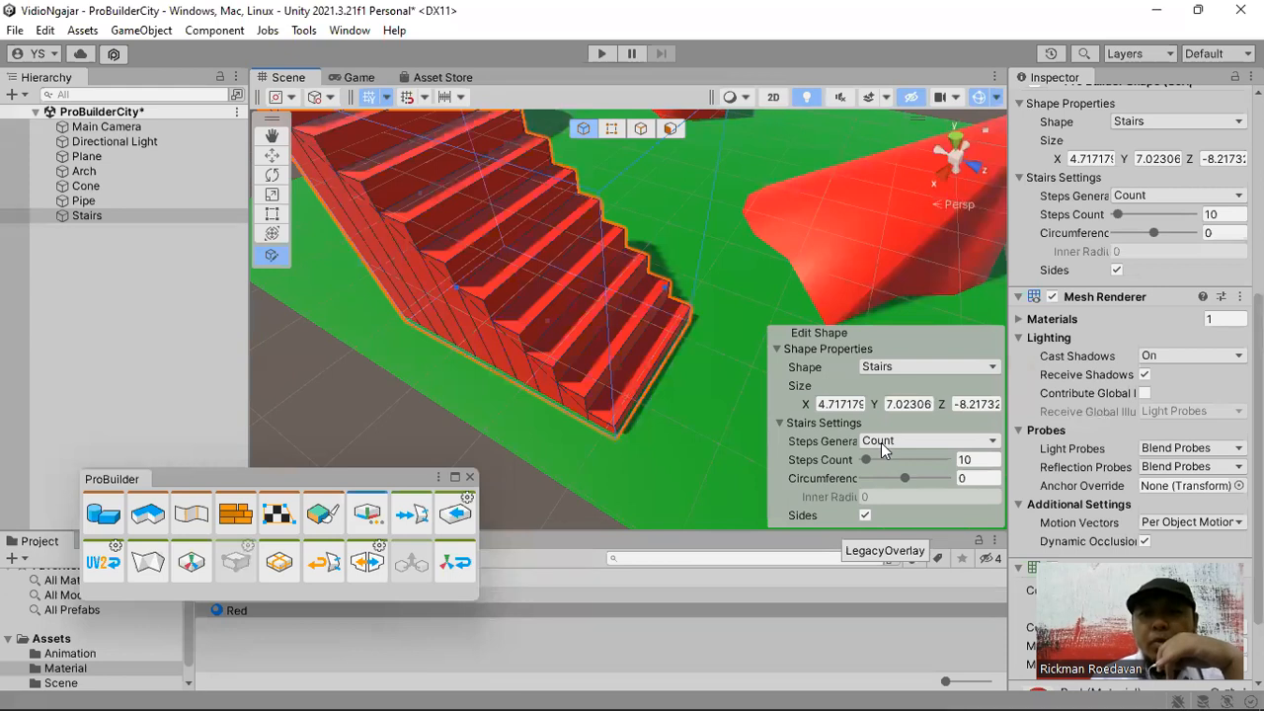
# Step: Set the stairs' steps count to 20
pyautogui.scroll(-5, 642, 324)
pyautogui.click(965, 459)
pyautogui.write('2')
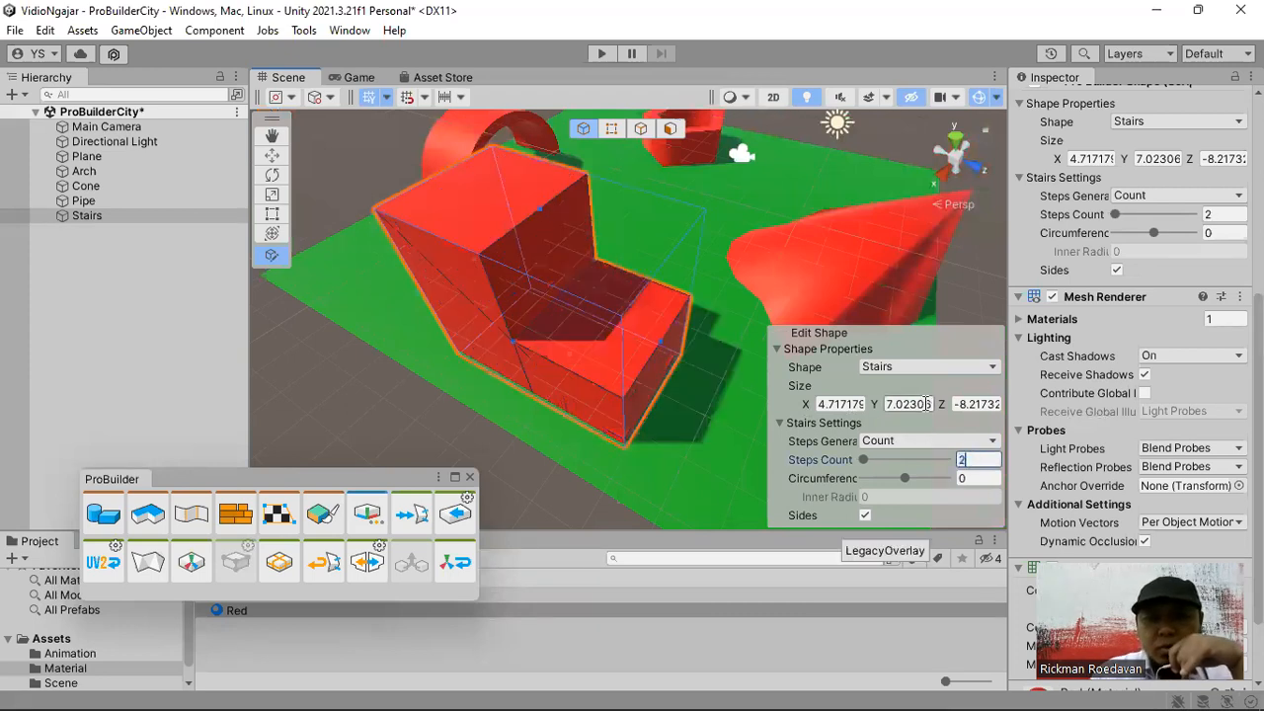
pyautogui.write('0')
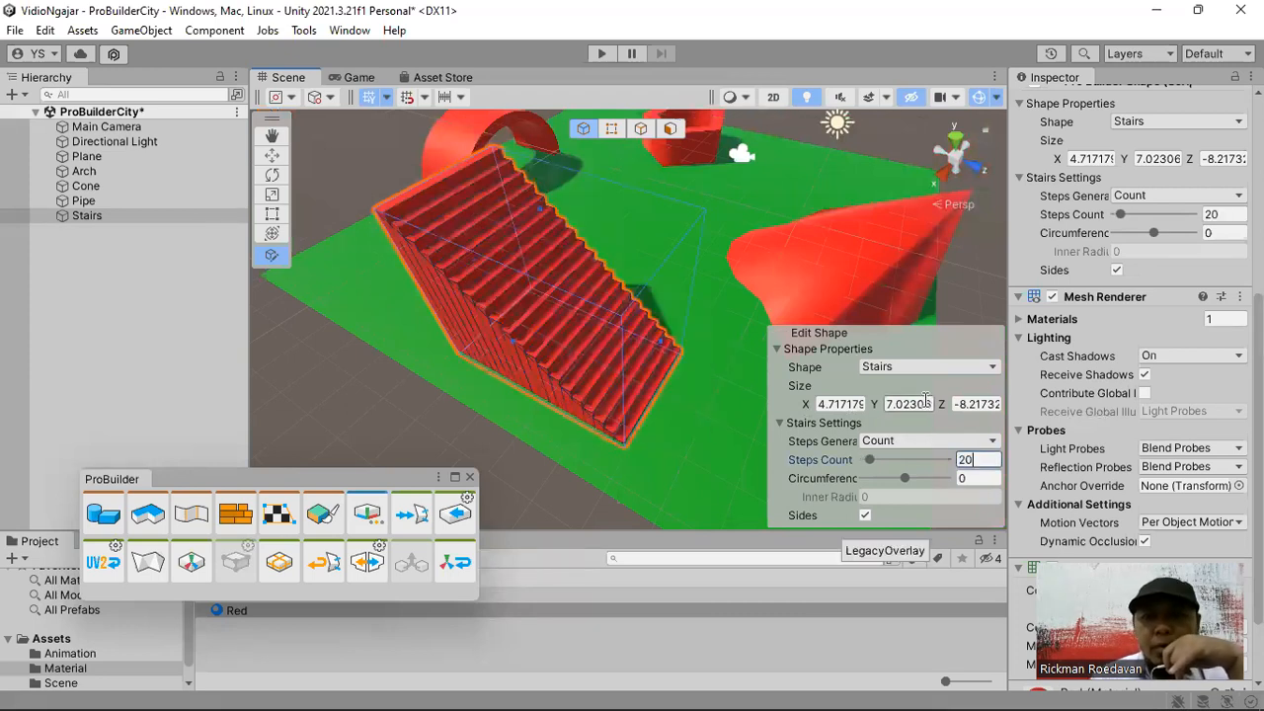
# Step: Try steps counts of 111 and 26 on the stairs, and return the count to 20
pyautogui.scroll(3, 659, 369)
pyautogui.keyDown('alt'); pyautogui.moveTo(657, 373); pyautogui.dragTo(906, 411); pyautogui.keyUp('alt')
pyautogui.moveTo(870, 461); pyautogui.dragTo(900, 466)
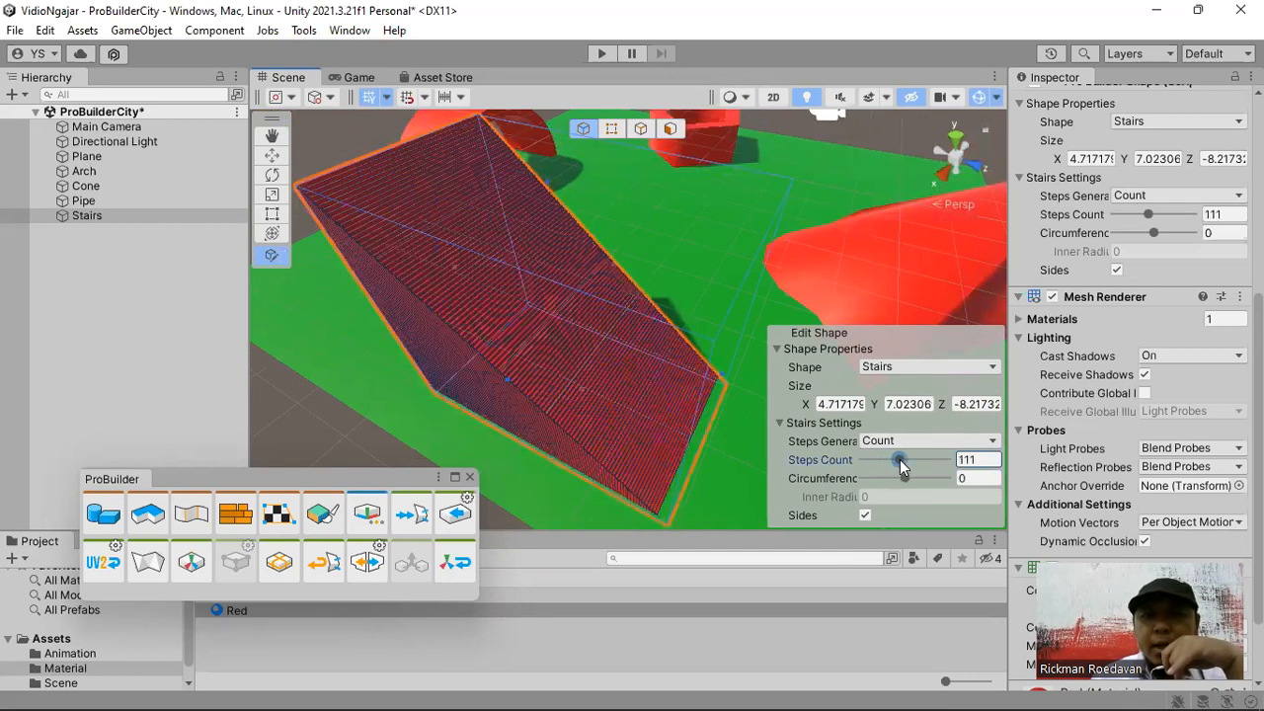
pyautogui.moveTo(901, 466); pyautogui.dragTo(873, 465)
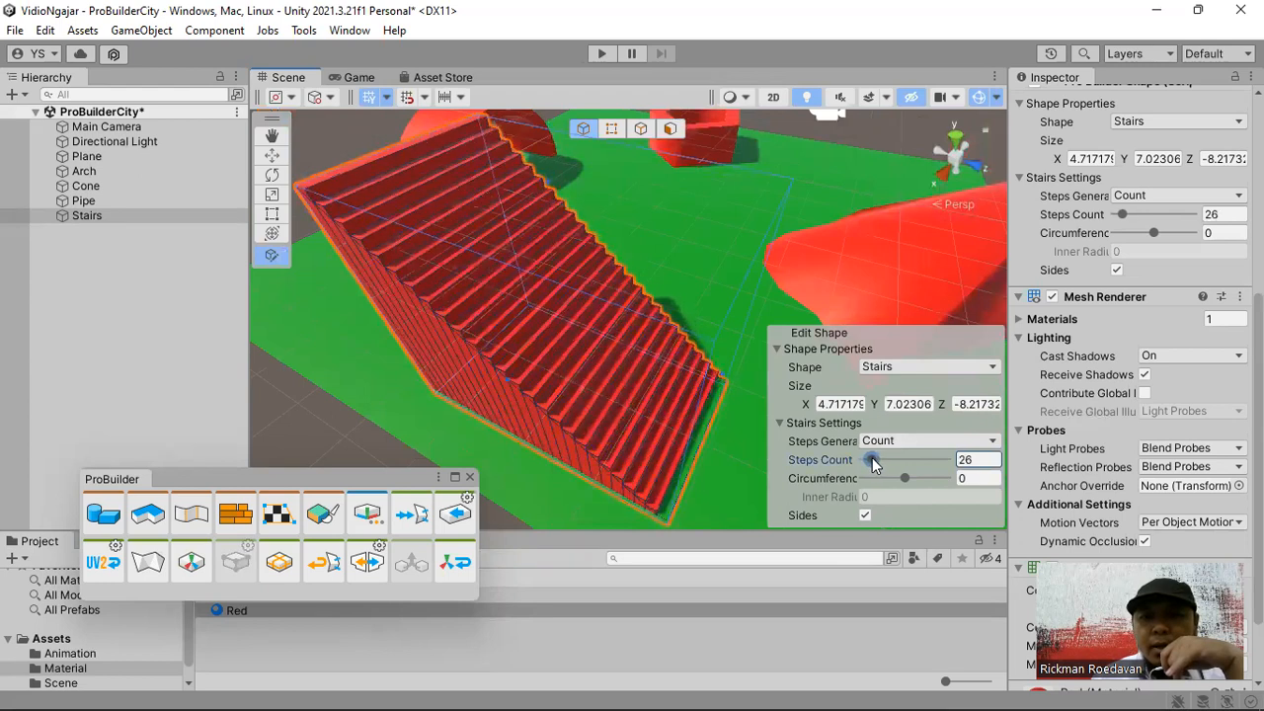
pyautogui.click(987, 463)
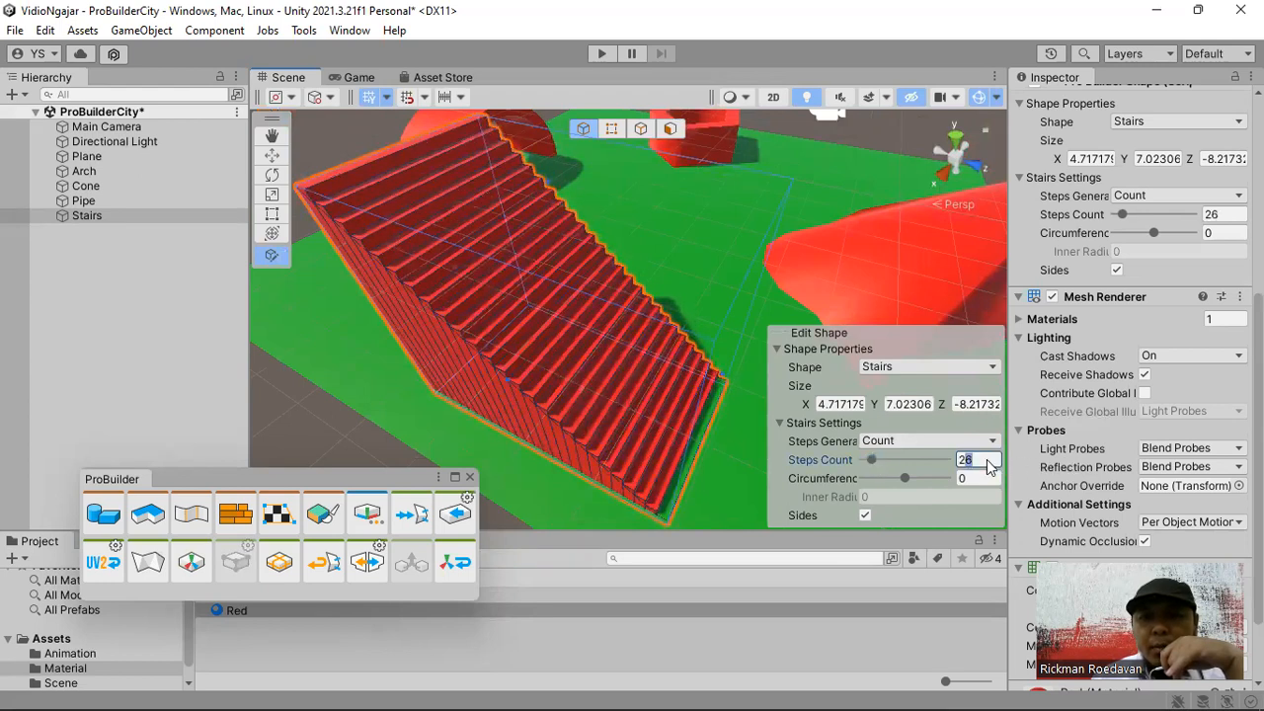
pyautogui.write('20')
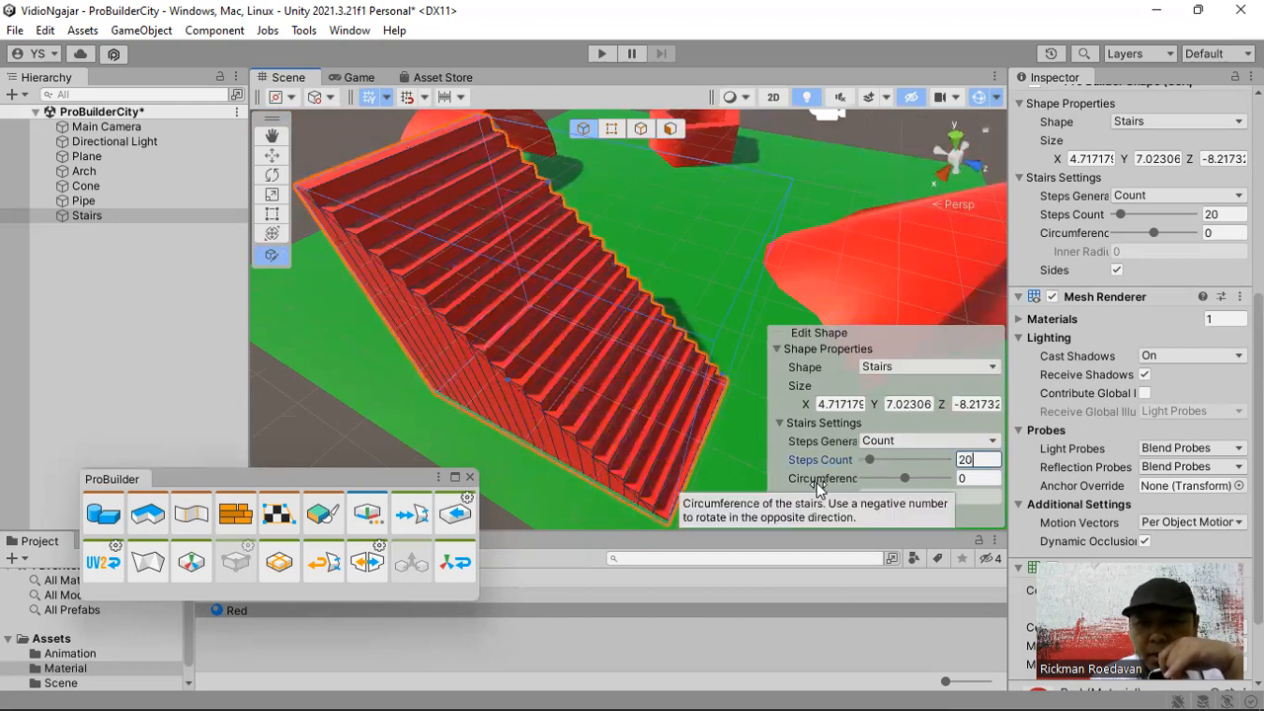
# Step: Curve the stairs into a spiral with a circumference of 224 and view the shape from several sides
pyautogui.moveTo(906, 478); pyautogui.dragTo(933, 481)
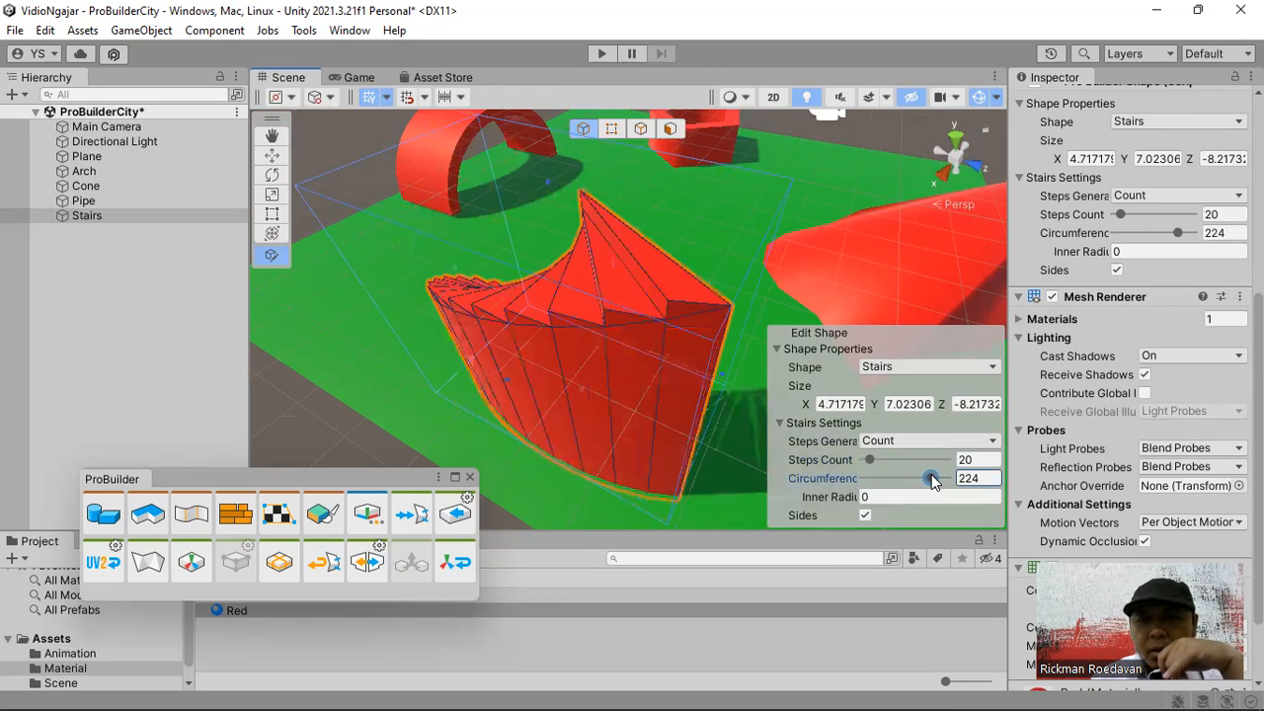
pyautogui.keyDown('alt'); pyautogui.moveTo(505, 226); pyautogui.dragTo(743, 249); pyautogui.keyUp('alt')
pyautogui.moveTo(742, 249); pyautogui.dragTo(642, 282, button='right')
pyautogui.scroll(-4, 642, 282)
pyautogui.moveTo(643, 283); pyautogui.dragTo(654, 286, button='middle')
pyautogui.moveTo(787, 265); pyautogui.dragTo(760, 253, button='right')
pyautogui.moveTo(761, 253); pyautogui.dragTo(742, 251, button='middle')
pyautogui.keyDown('alt'); pyautogui.moveTo(565, 293); pyautogui.dragTo(675, 256); pyautogui.keyUp('alt')
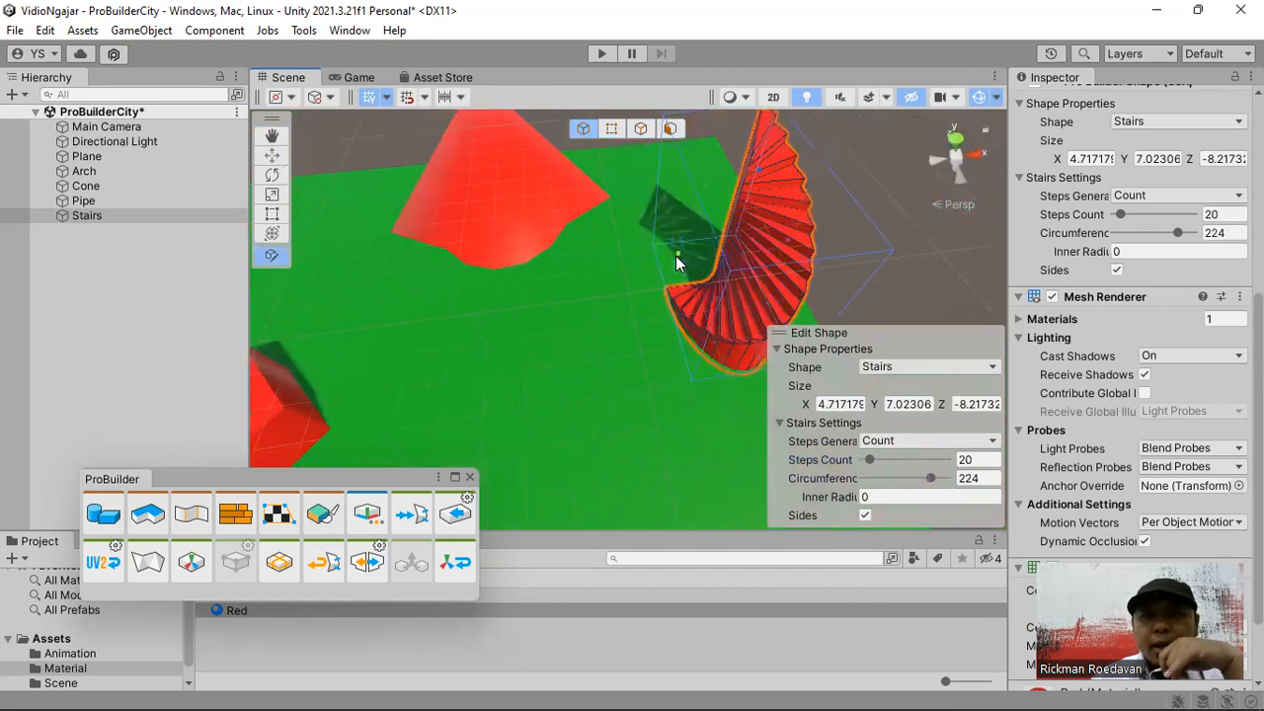
# Step: Reopen the stairs' shape for editing and enlarge its footprint to about 10.7 × 10.3
pyautogui.click(273, 155)
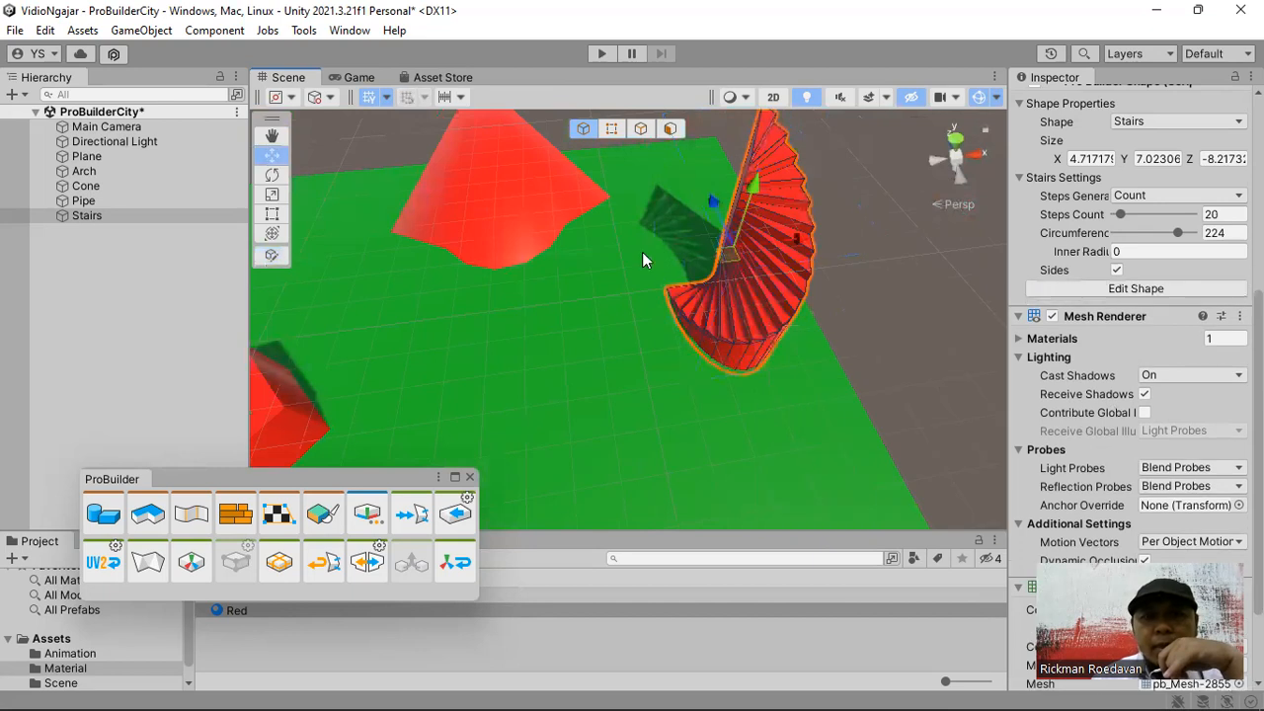
pyautogui.click(731, 295)
pyautogui.click(741, 319)
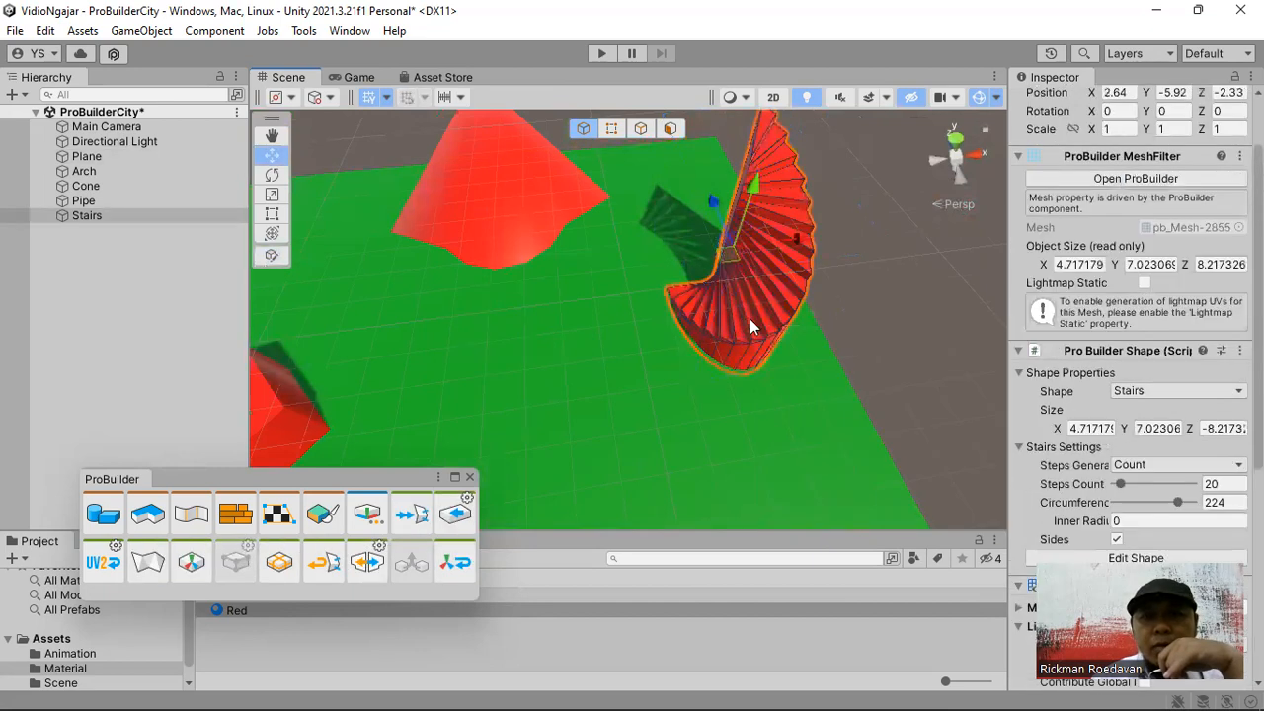
pyautogui.scroll(-5, 1155, 427)
pyautogui.click(1135, 359)
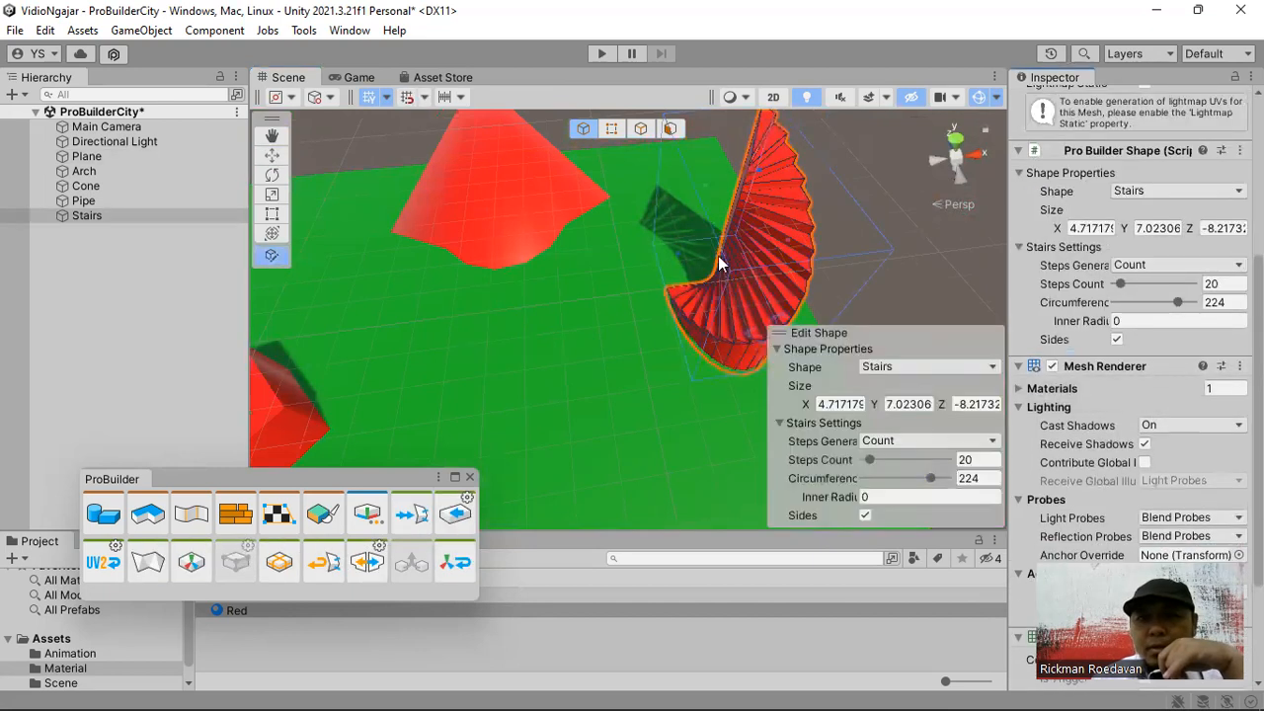
pyautogui.moveTo(677, 254); pyautogui.dragTo(650, 392)
pyautogui.moveTo(587, 325); pyautogui.dragTo(609, 323, button='middle')
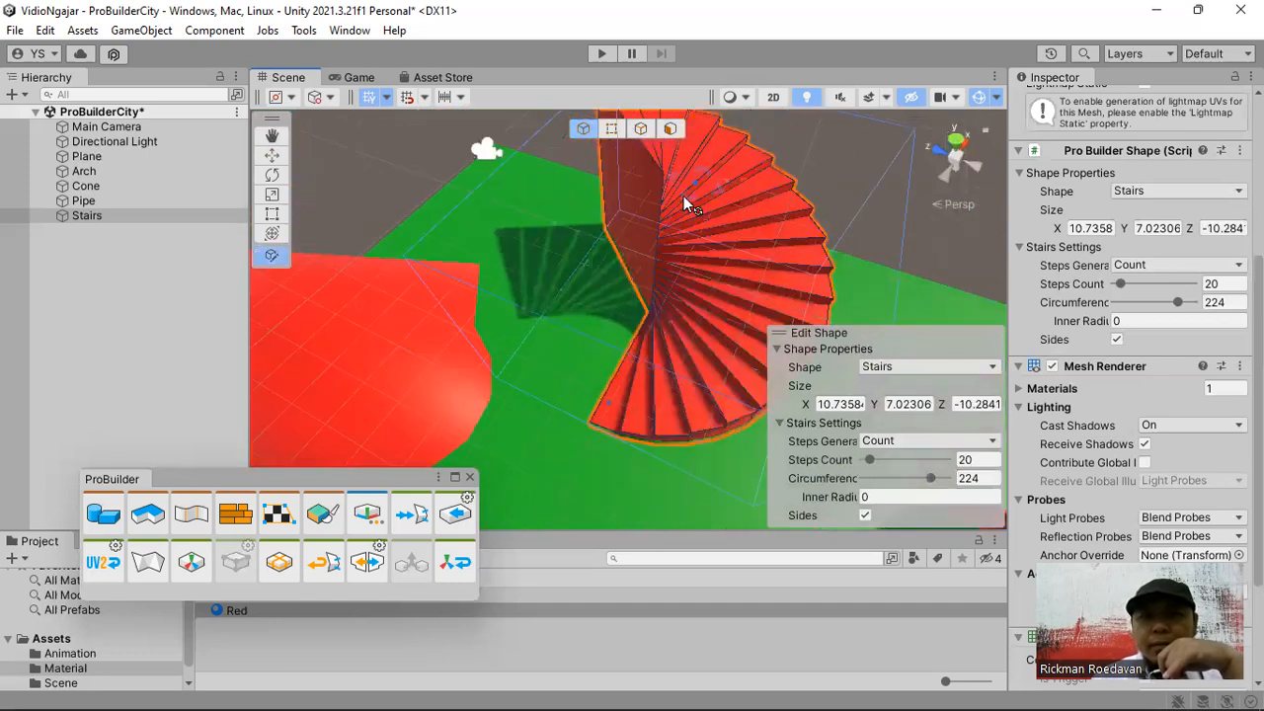
# Step: Raise the spiral stairs' shape to a height of about 10.8
pyautogui.moveTo(692, 181); pyautogui.dragTo(702, 97)
pyautogui.scroll(-4, 720, 229)
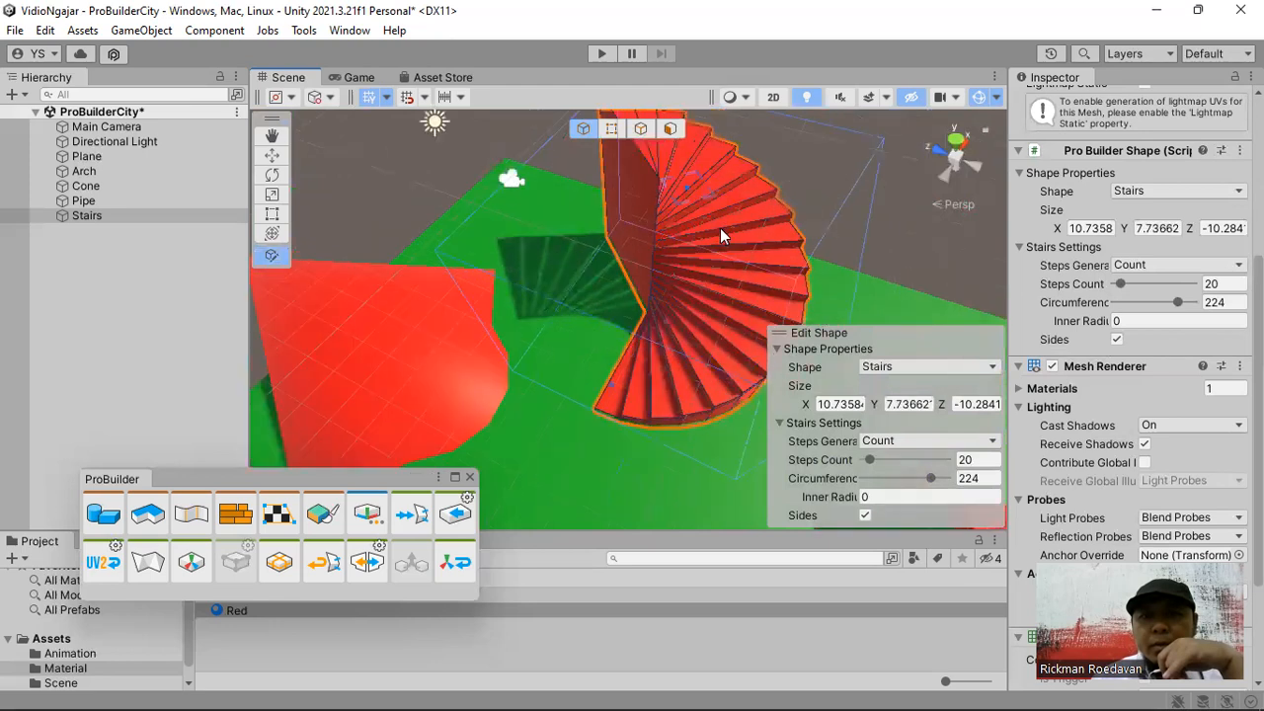
pyautogui.keyDown('alt'); pyautogui.moveTo(694, 246); pyautogui.dragTo(652, 243); pyautogui.keyUp('alt')
pyautogui.moveTo(575, 224); pyautogui.dragTo(567, 160)
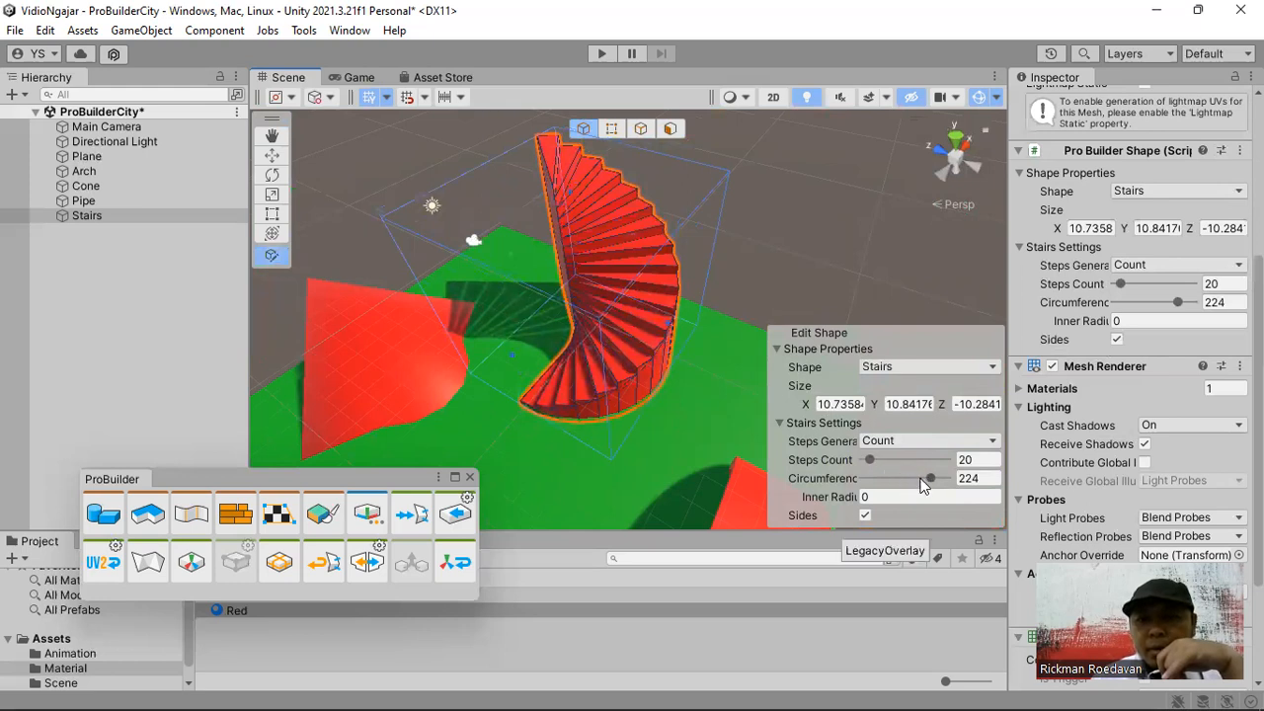
# Step: Turn off the stairs' Sides option, examine the open steps from all around, and turn the option back on
pyautogui.click(865, 515)
pyautogui.click(865, 517)
pyautogui.click(865, 517)
pyautogui.keyDown('alt'); pyautogui.moveTo(582, 314); pyautogui.dragTo(602, 269); pyautogui.keyUp('alt')
pyautogui.moveTo(602, 268); pyautogui.dragTo(561, 263, button='middle')
pyautogui.keyDown('alt'); pyautogui.moveTo(561, 262); pyautogui.dragTo(658, 243); pyautogui.keyUp('alt')
pyautogui.moveTo(657, 243); pyautogui.dragTo(675, 331, button='middle')
pyautogui.keyDown('alt'); pyautogui.moveTo(674, 331); pyautogui.dragTo(580, 385); pyautogui.keyUp('alt')
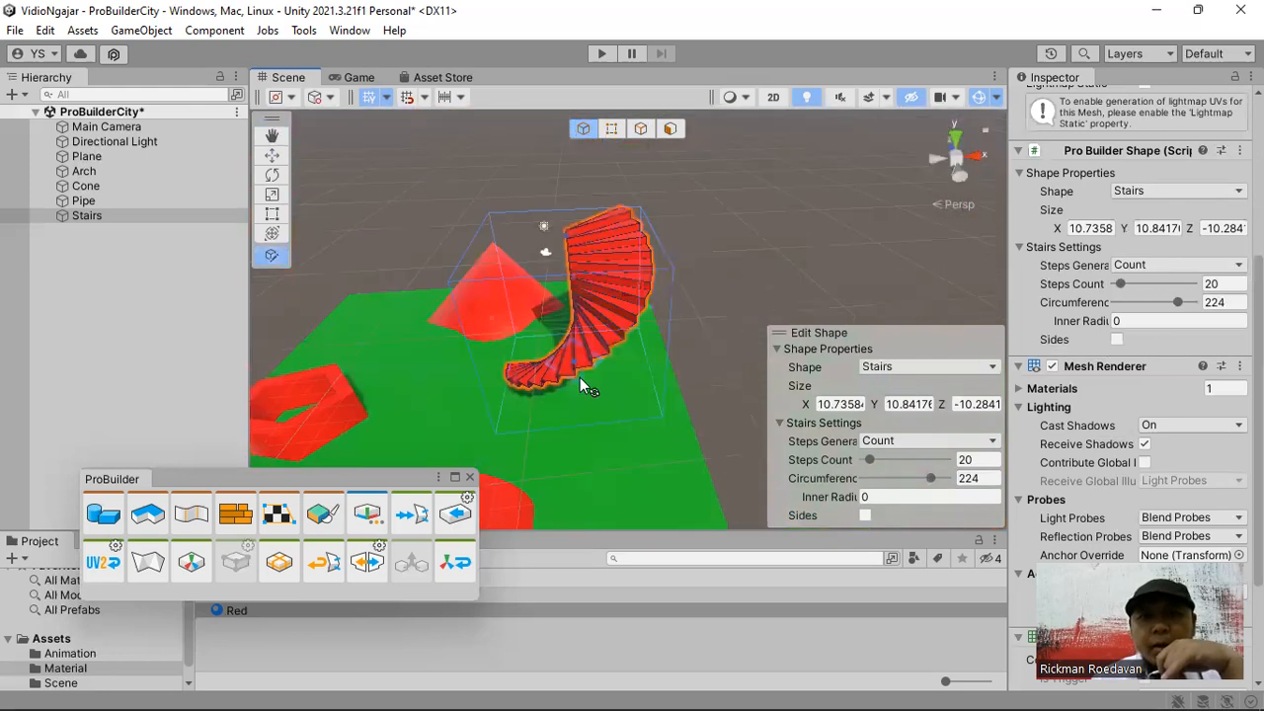
pyautogui.moveTo(580, 380); pyautogui.dragTo(550, 338, button='middle')
pyautogui.scroll(3, 550, 337)
pyautogui.moveTo(649, 318); pyautogui.dragTo(705, 342, button='middle')
pyautogui.keyDown('alt'); pyautogui.moveTo(705, 342); pyautogui.dragTo(523, 241); pyautogui.keyUp('alt')
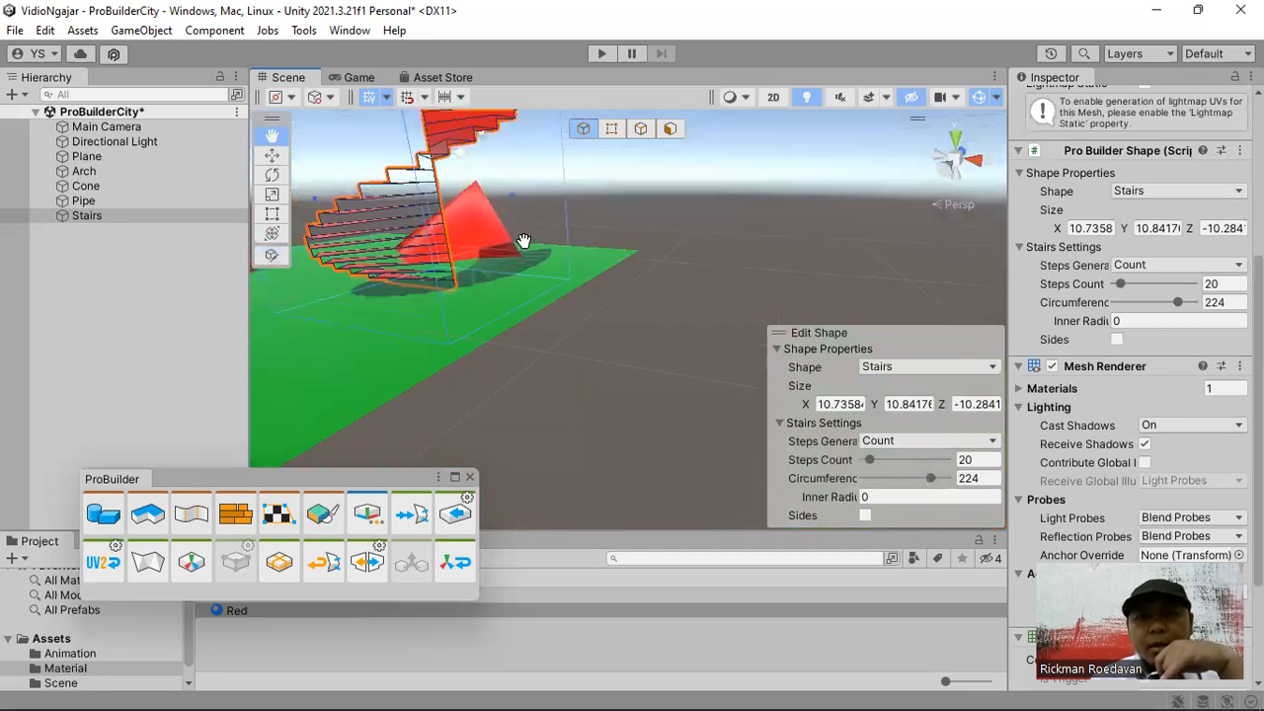
pyautogui.click(865, 515)
pyautogui.click(865, 515)
pyautogui.click(865, 516)
# Step: Try an inner radius of 1 on the spiral stairs, set it to 5, and check the opening
pyautogui.keyDown('alt'); pyautogui.moveTo(623, 253); pyautogui.dragTo(652, 357); pyautogui.keyUp('alt')
pyautogui.click(867, 496)
pyautogui.write('1')
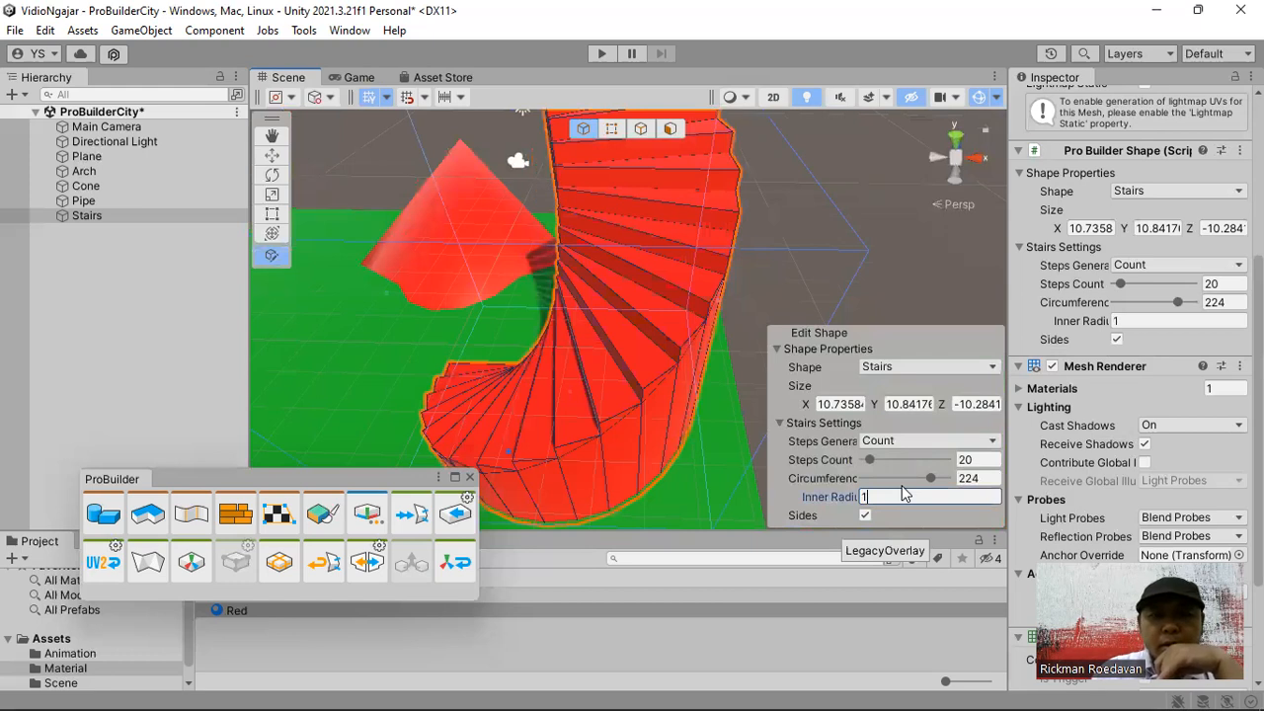
pyautogui.press('BackSpace')
pyautogui.write('5')
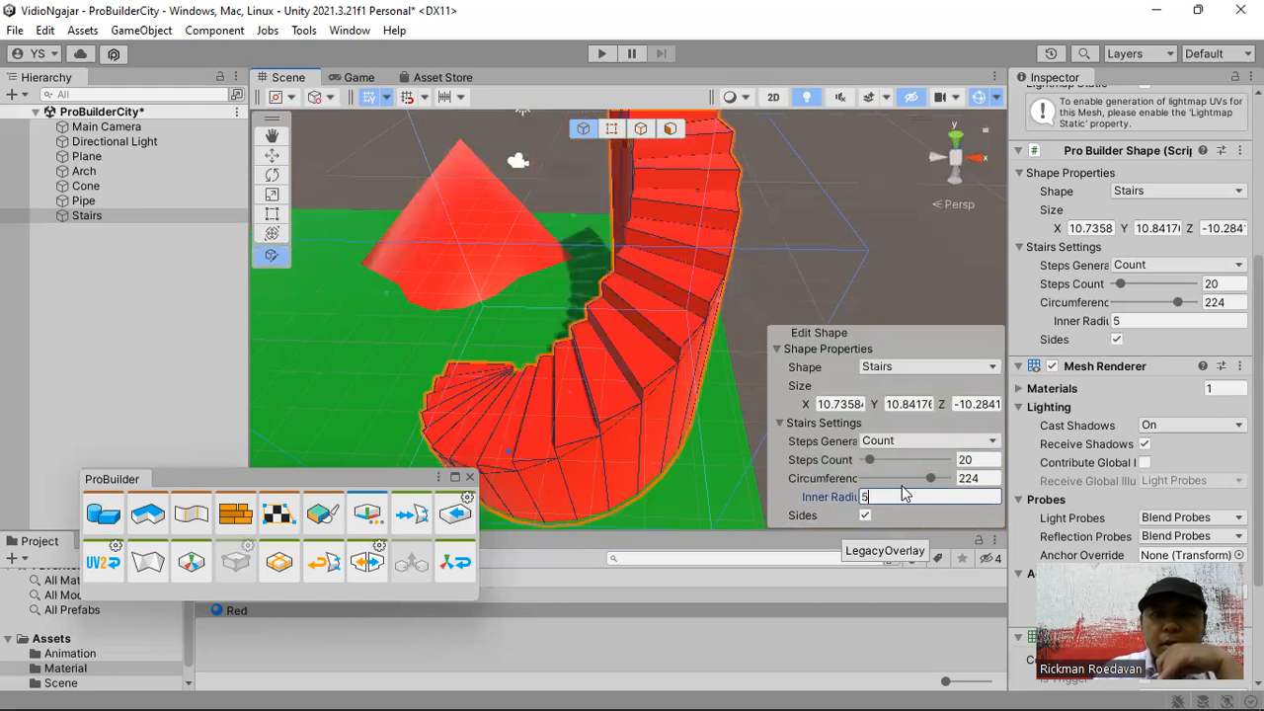
pyautogui.keyDown('alt'); pyautogui.moveTo(493, 282); pyautogui.dragTo(722, 334); pyautogui.keyUp('alt')
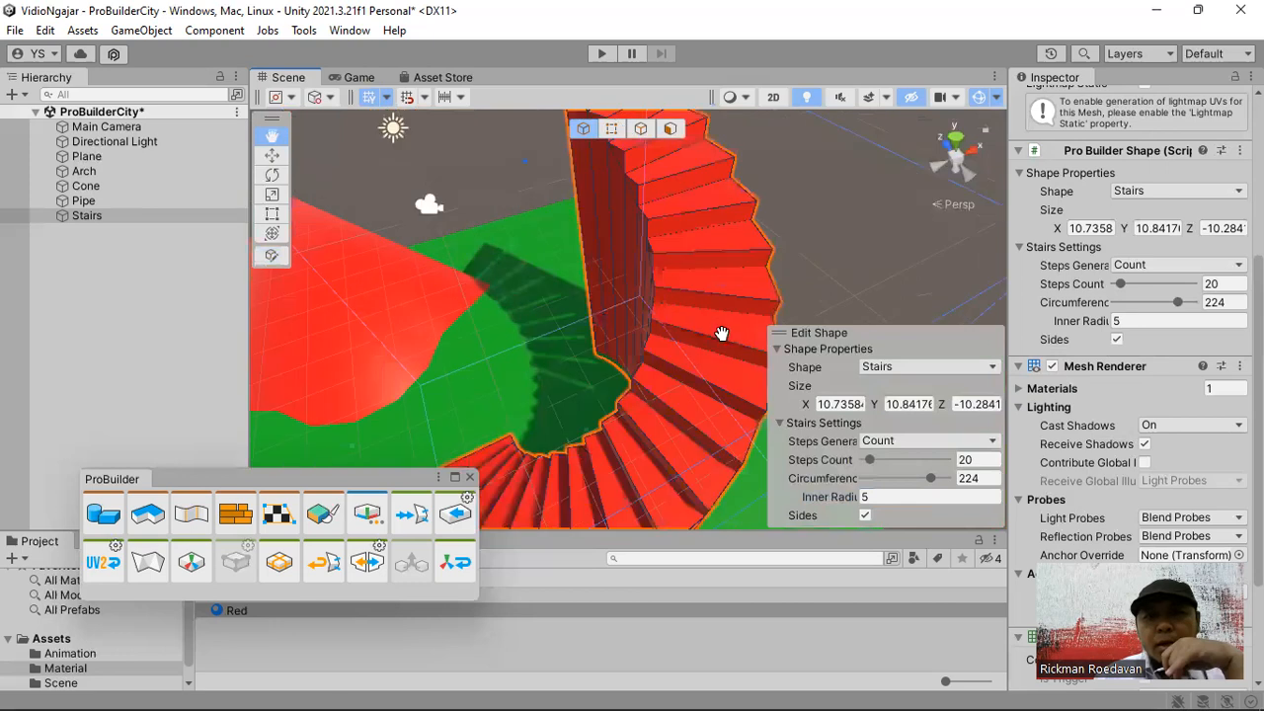
pyautogui.keyDown('alt'); pyautogui.moveTo(553, 286); pyautogui.dragTo(526, 380); pyautogui.keyUp('alt')
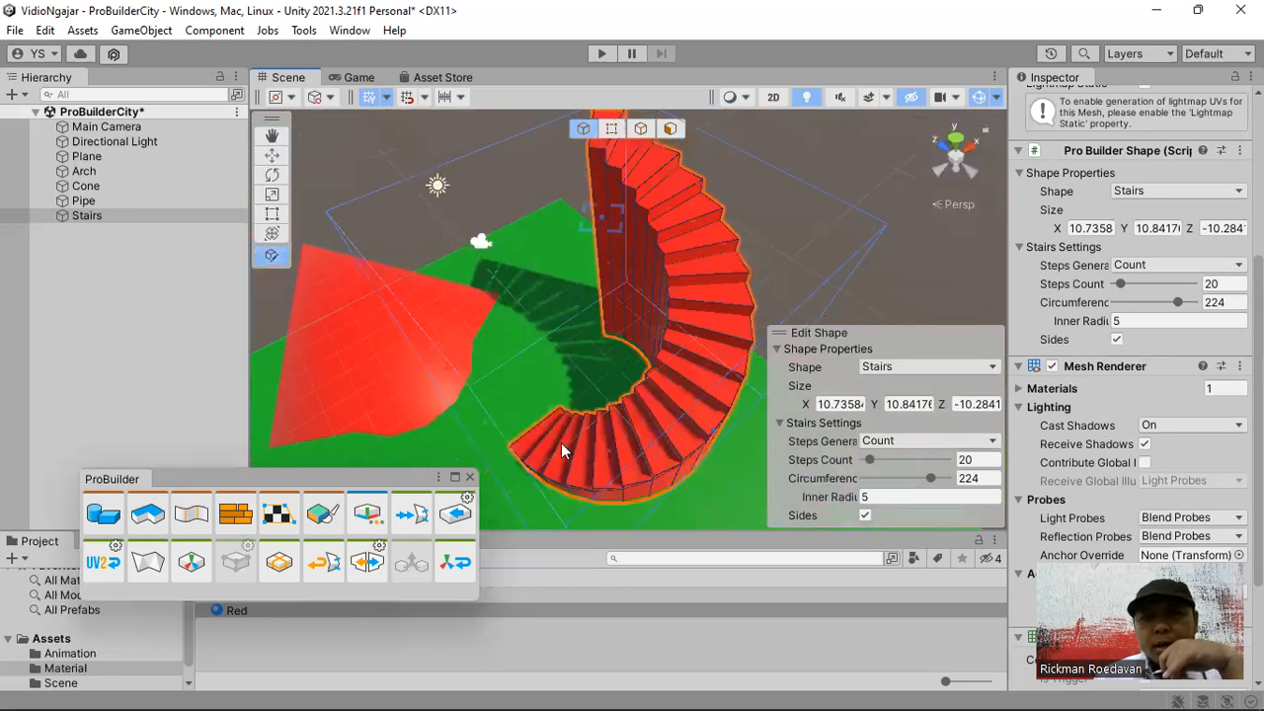
# Step: Increase the spiral stairs' circumference to 272
pyautogui.moveTo(719, 305); pyautogui.dragTo(630, 306, button='middle')
pyautogui.moveTo(933, 484); pyautogui.dragTo(938, 483)
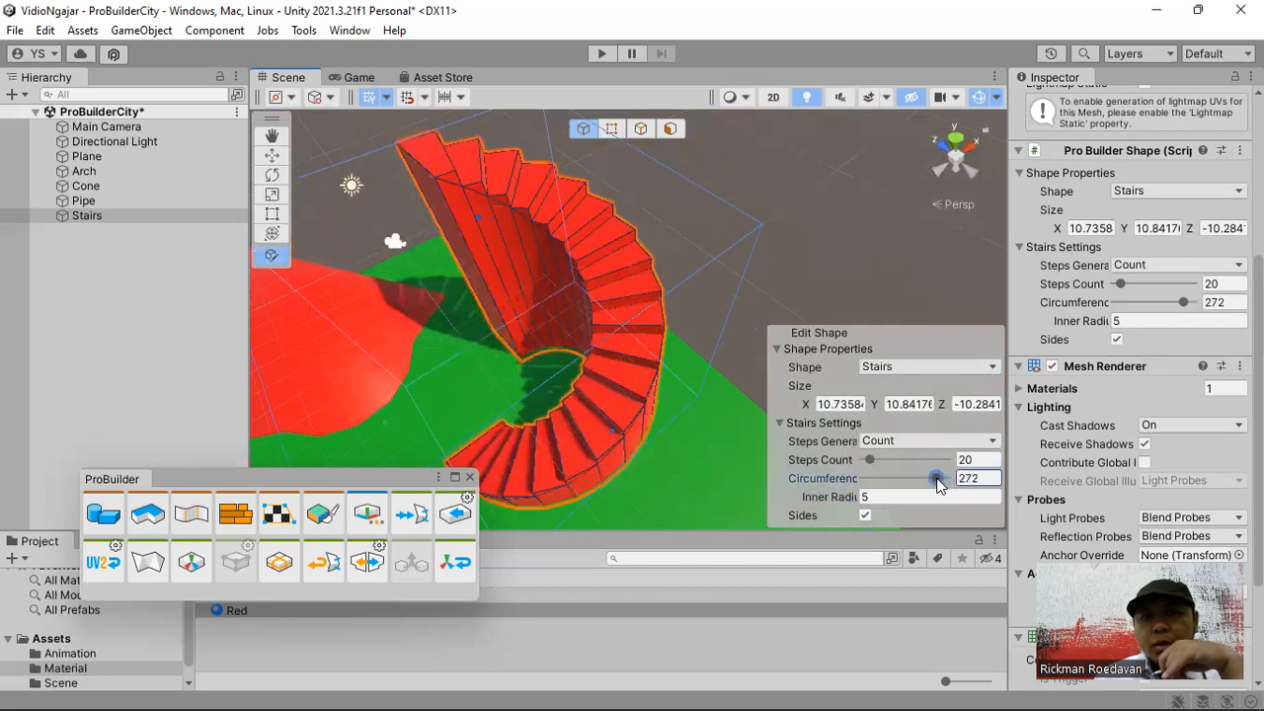
pyautogui.scroll(-8, 713, 215)
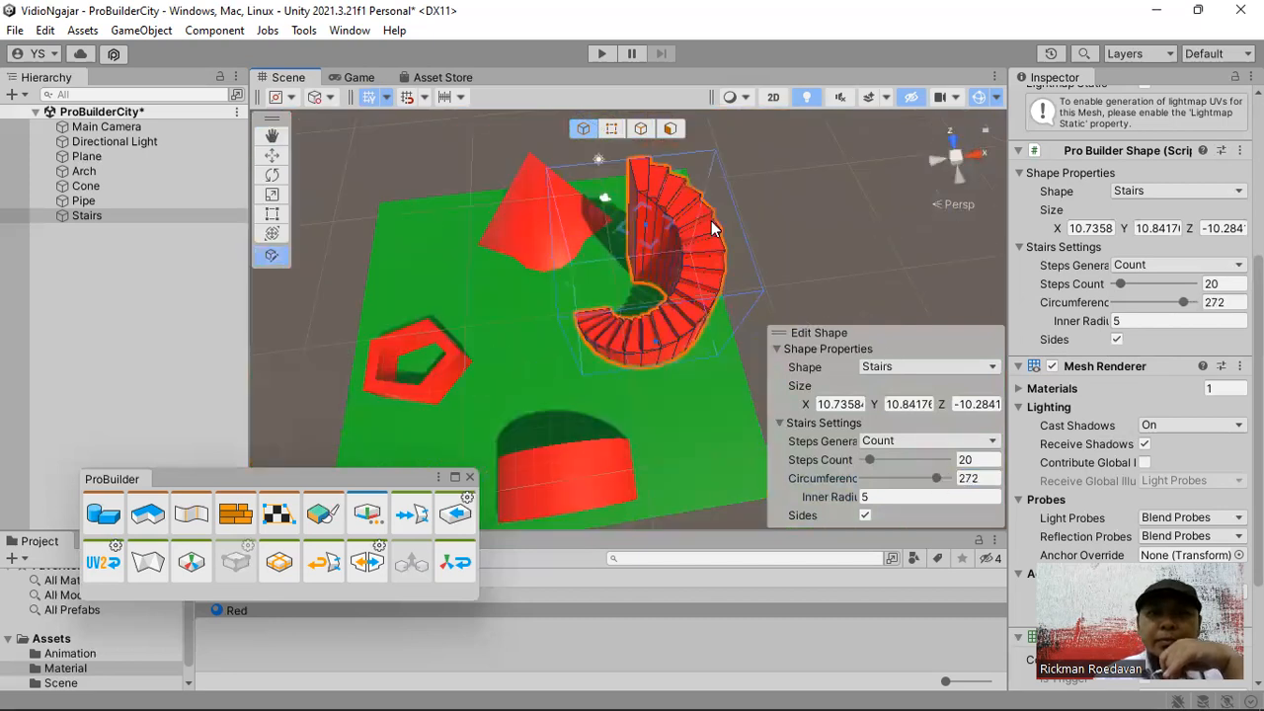
# Step: Move the spiral stairs across the plane to the free area beside the cone and arch
pyautogui.click(271, 155)
pyautogui.moveTo(705, 282)
pyautogui.mouseDown()
pyautogui.moveTo(735, 286)
pyautogui.moveTo(681, 284)
pyautogui.mouseUp()
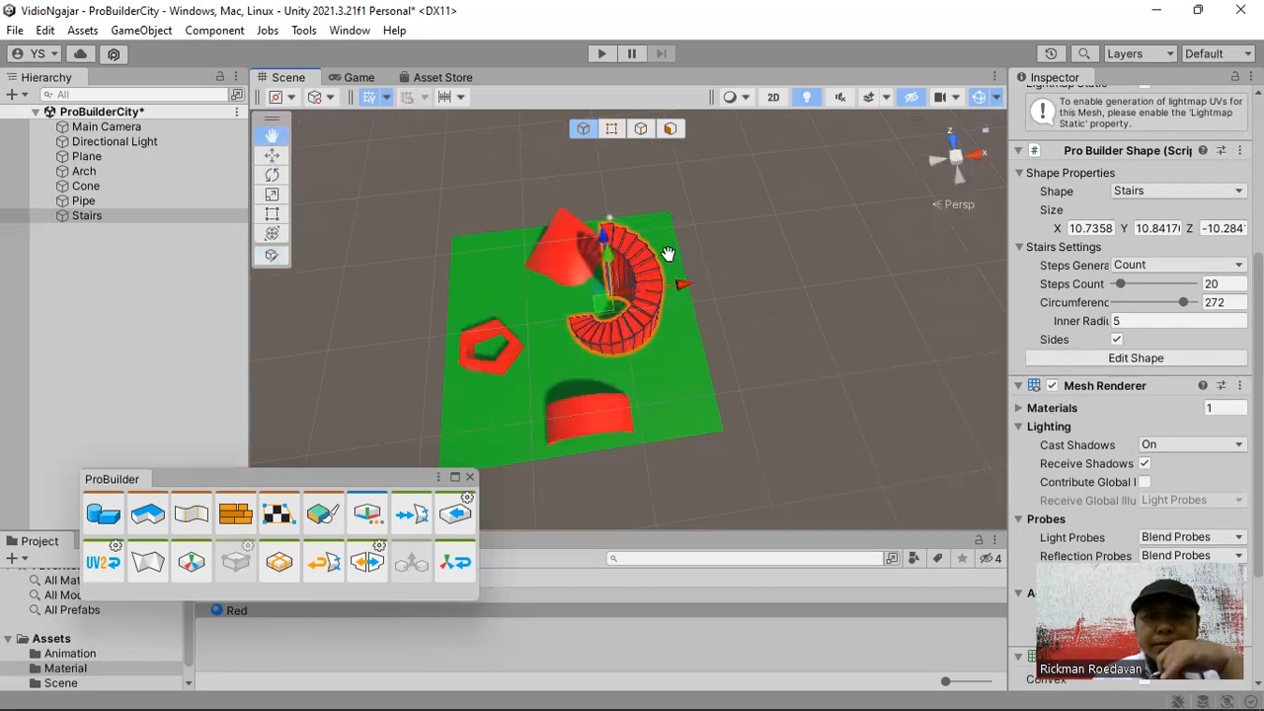
pyautogui.scroll(3, 622, 258)
pyautogui.moveTo(524, 229); pyautogui.dragTo(527, 280)
pyautogui.moveTo(608, 324); pyautogui.dragTo(645, 323)
pyautogui.moveTo(557, 264); pyautogui.dragTo(556, 254)
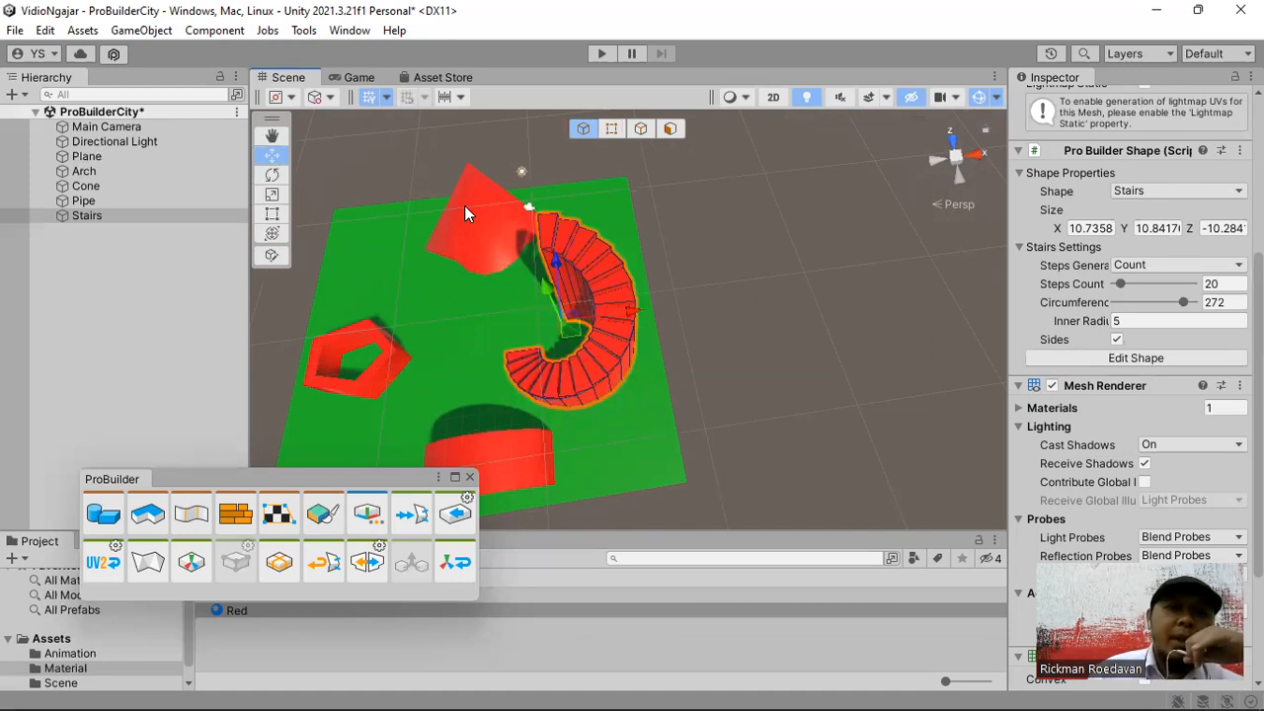
# Step: Rotate the spiral stairs about their vertical axis so that they face the other way
pyautogui.click(271, 174)
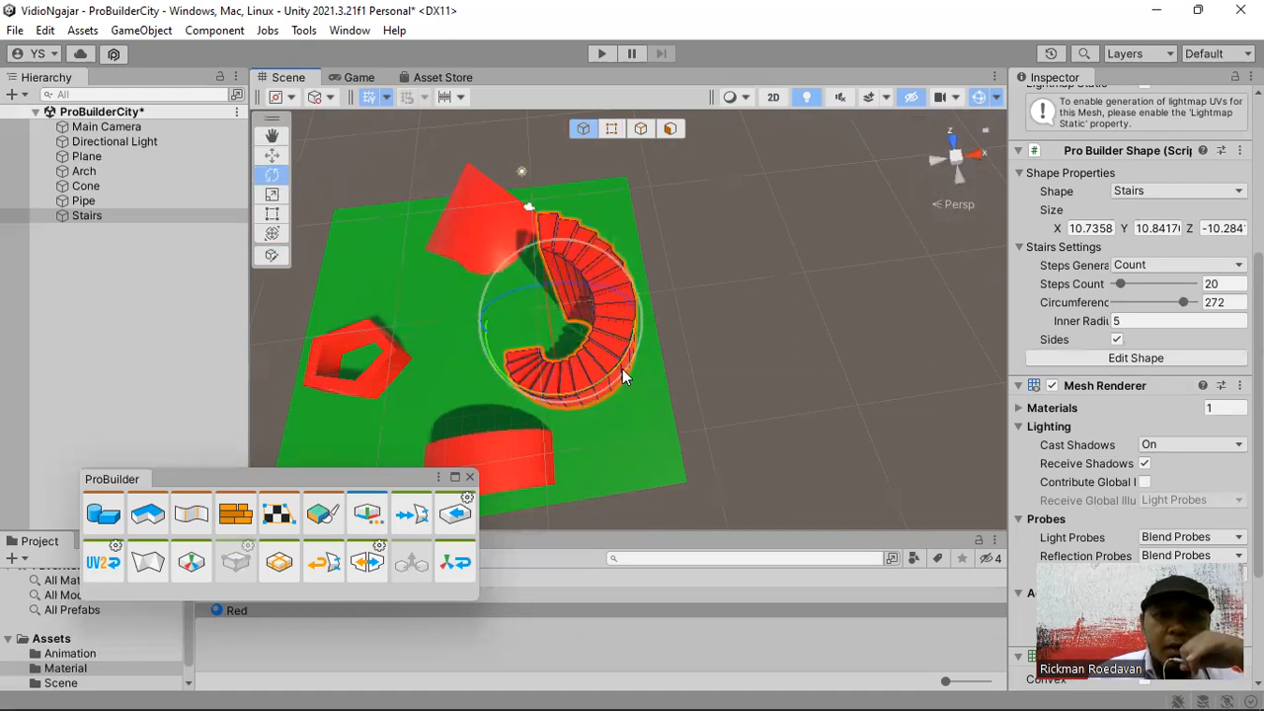
pyautogui.moveTo(614, 362); pyautogui.dragTo(256, 322)
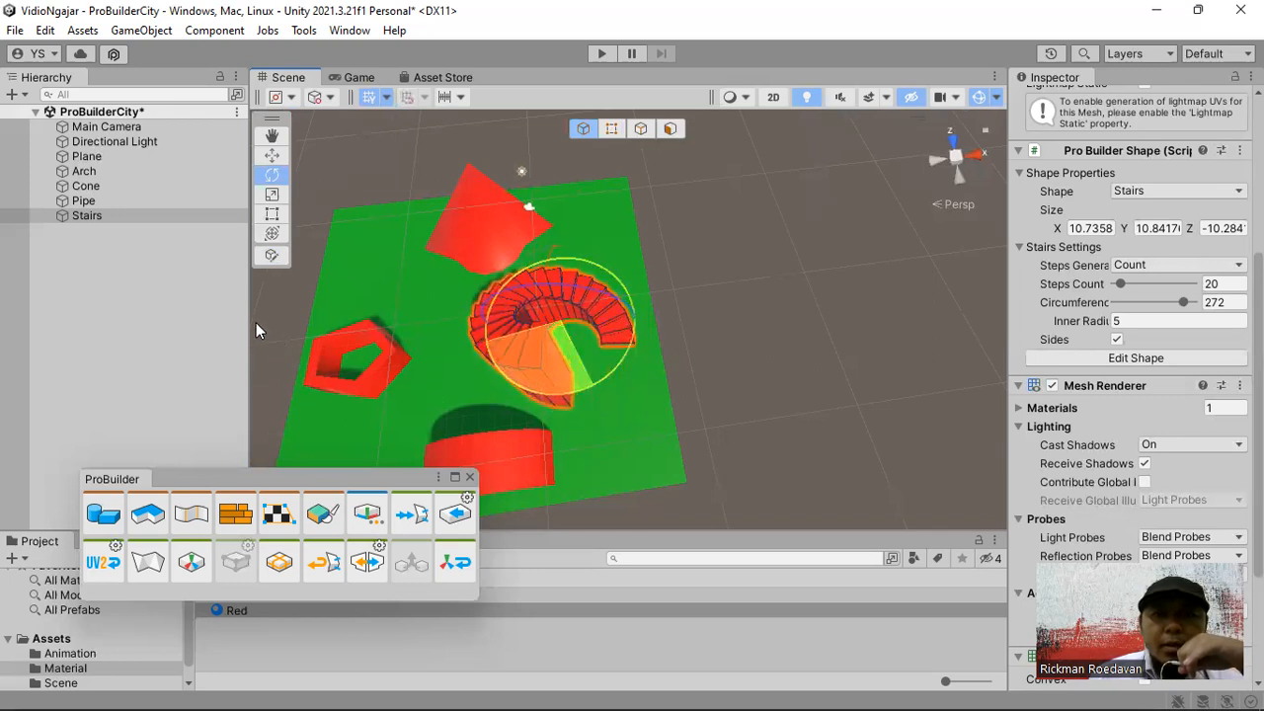
pyautogui.moveTo(588, 362); pyautogui.dragTo(513, 326, button='middle')
pyautogui.scroll(4, 800, 317)
pyautogui.moveTo(742, 331); pyautogui.dragTo(770, 346, button='middle')
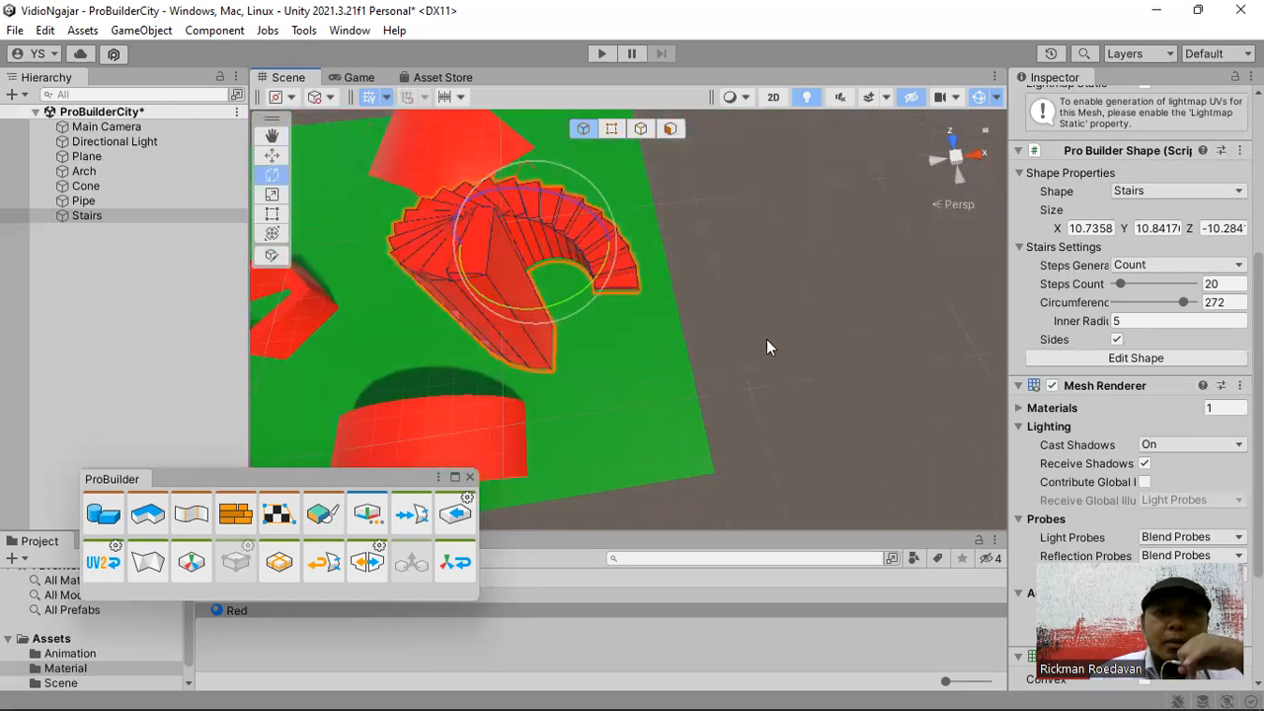
# Step: Duplicate the green plane
pyautogui.click(108, 158)
pyautogui.scroll(-1, 666, 292)
pyautogui.rightClick(127, 158)
pyautogui.click(180, 245)
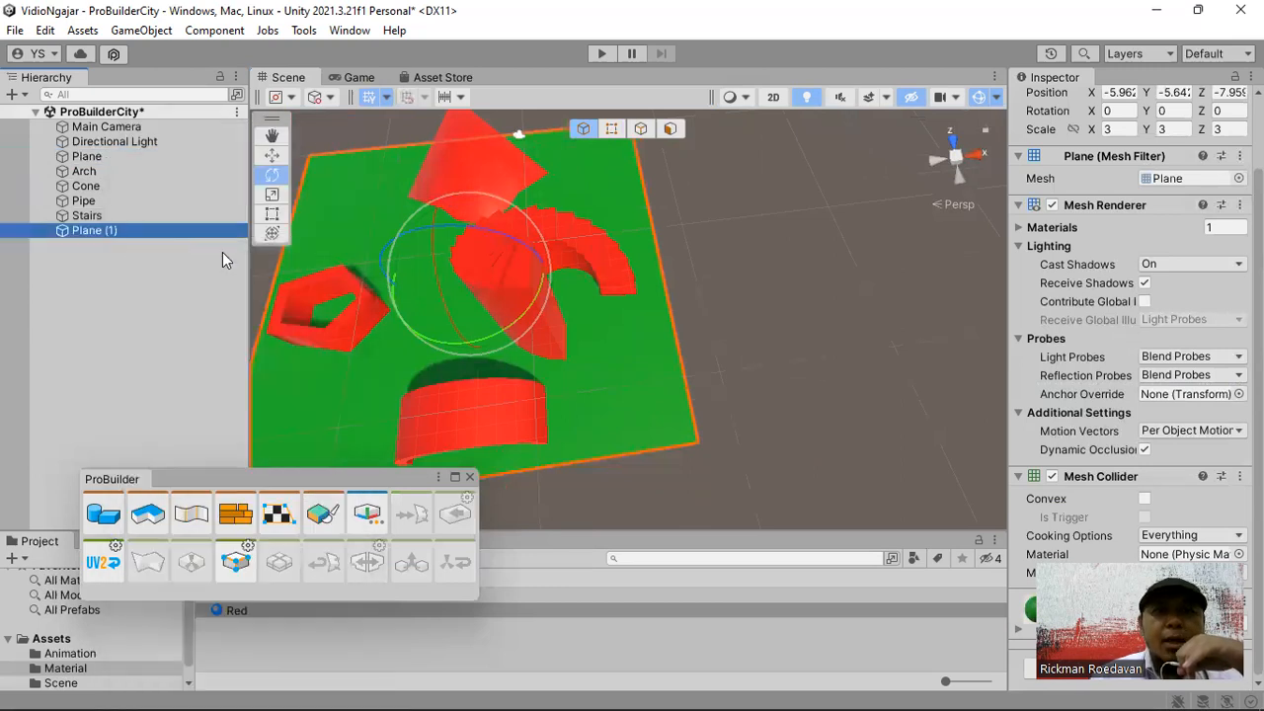
# Step: Move the copied plane up and sideways beside the original, to X 16.08 and Y 2.54
pyautogui.click(277, 158)
pyautogui.scroll(-2, 480, 278)
pyautogui.moveTo(495, 251); pyautogui.dragTo(470, 178)
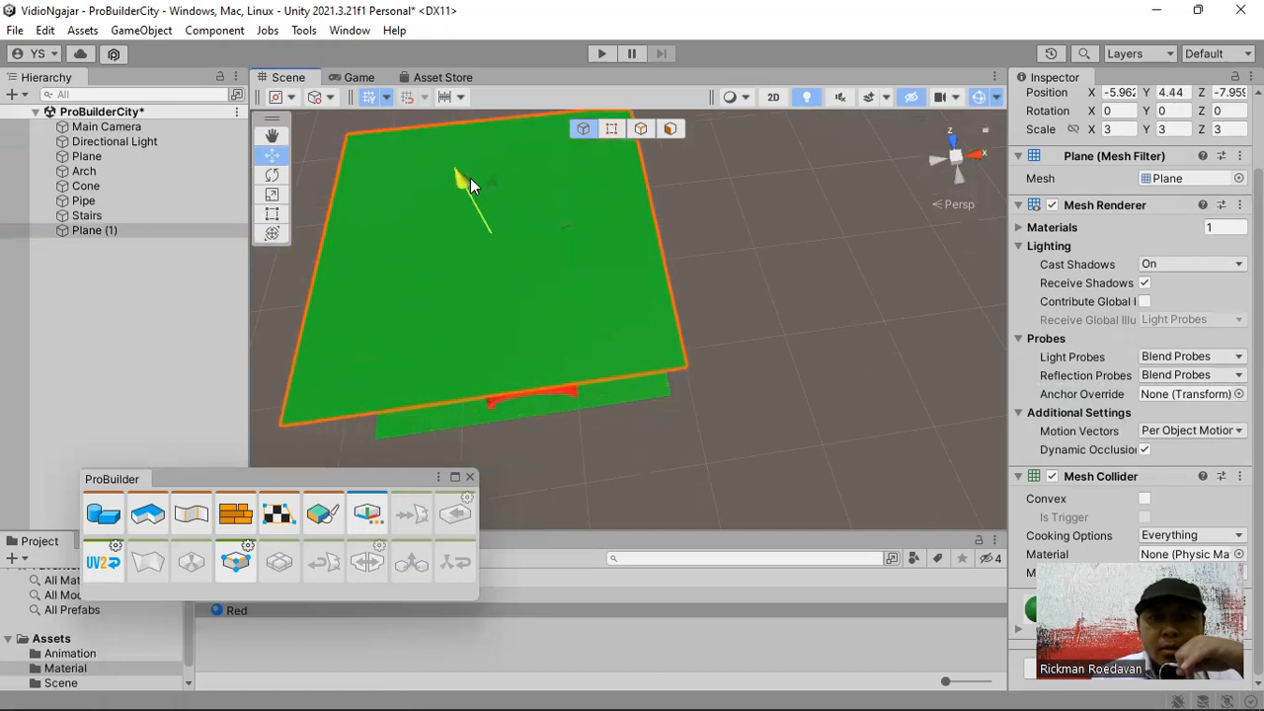
pyautogui.moveTo(648, 233); pyautogui.dragTo(780, 220)
pyautogui.moveTo(745, 152); pyautogui.dragTo(741, 166)
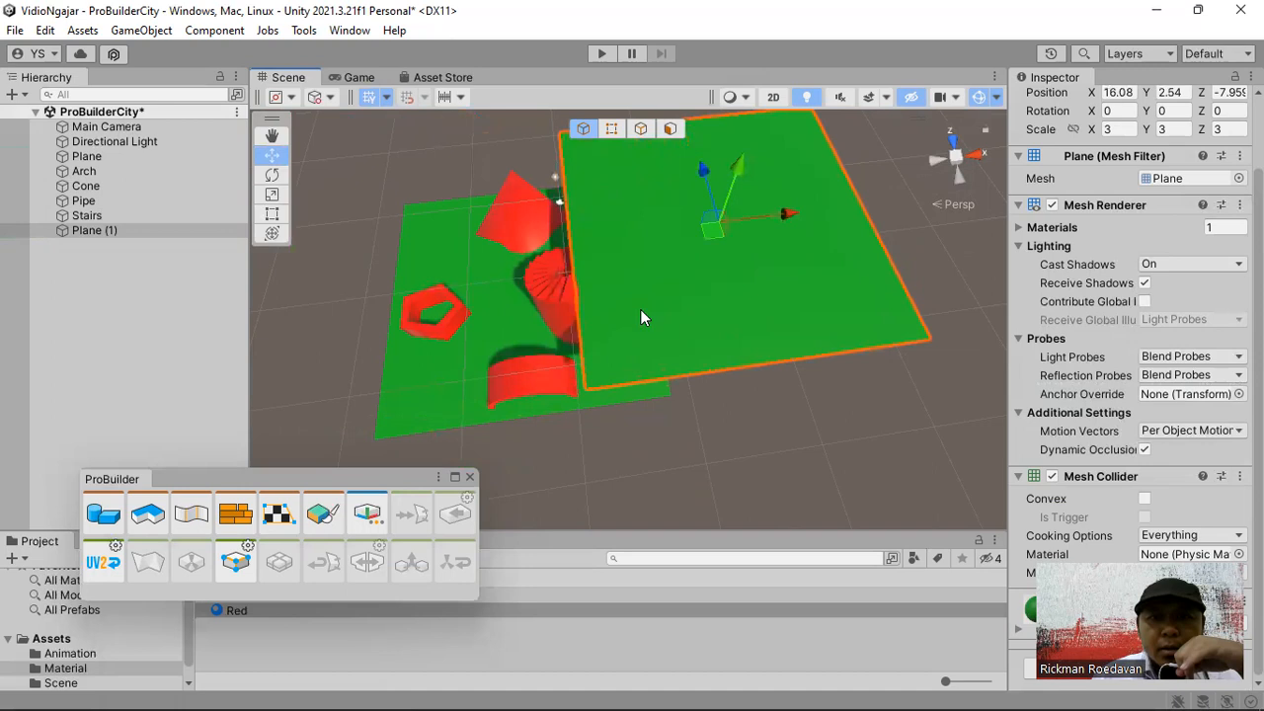
# Step: Raise the copied plane above the stairs to Y 3.81 and shift it to a Z position of about -10.3
pyautogui.scroll(4, 640, 314)
pyautogui.moveTo(641, 319); pyautogui.dragTo(751, 286, button='right')
pyautogui.scroll(-4, 728, 287)
pyautogui.moveTo(728, 288)
pyautogui.mouseDown(button='middle')
pyautogui.moveTo(649, 302)
pyautogui.moveTo(705, 287)
pyautogui.mouseUp(button='middle')
pyautogui.moveTo(705, 288); pyautogui.dragTo(739, 259, button='right')
pyautogui.moveTo(739, 259); pyautogui.dragTo(739, 283, button='middle')
pyautogui.scroll(-3, 738, 284)
pyautogui.moveTo(614, 213); pyautogui.dragTo(617, 174)
pyautogui.moveTo(556, 214); pyautogui.dragTo(580, 225)
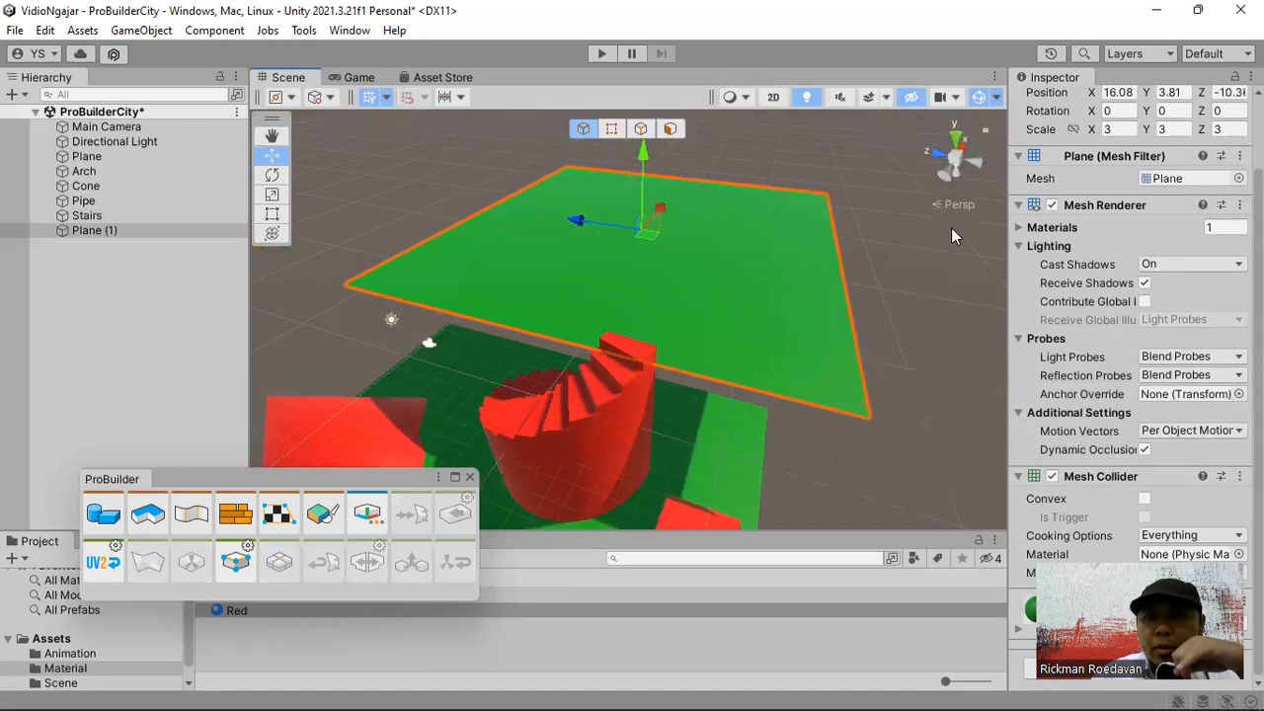
# Step: Set the copied plane's scale to 1 on the X, Y and Z axes
pyautogui.click(1121, 128)
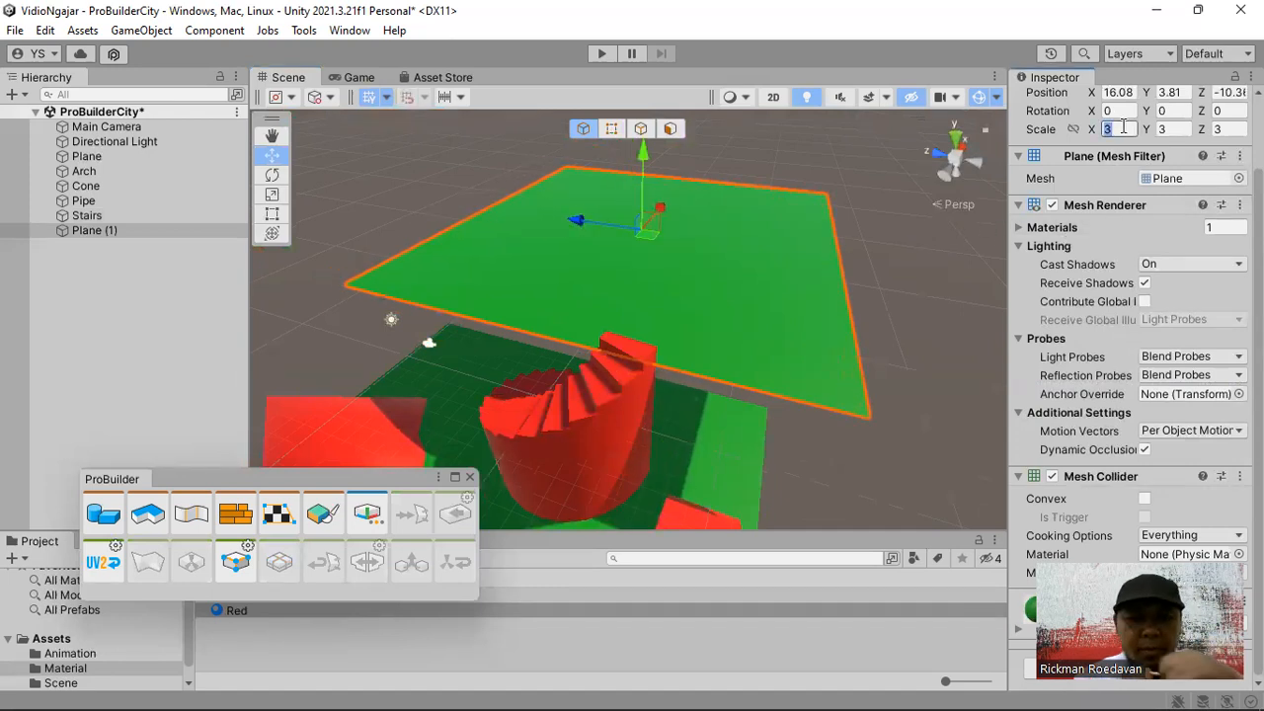
pyautogui.write('1')
pyautogui.press('Tab')
pyautogui.write('2')
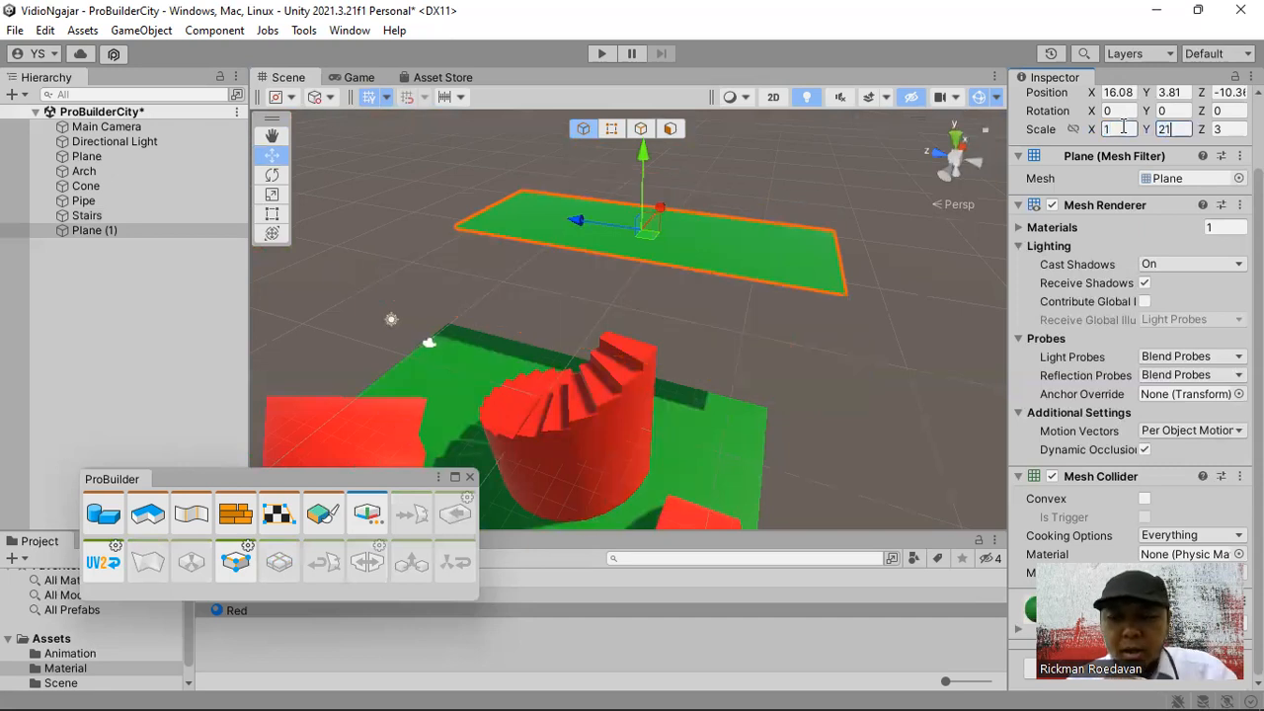
pyautogui.write('1')
pyautogui.press('BackSpace')
pyautogui.press('BackSpace')
pyautogui.write('1')
pyautogui.press('Tab')
pyautogui.write('1')
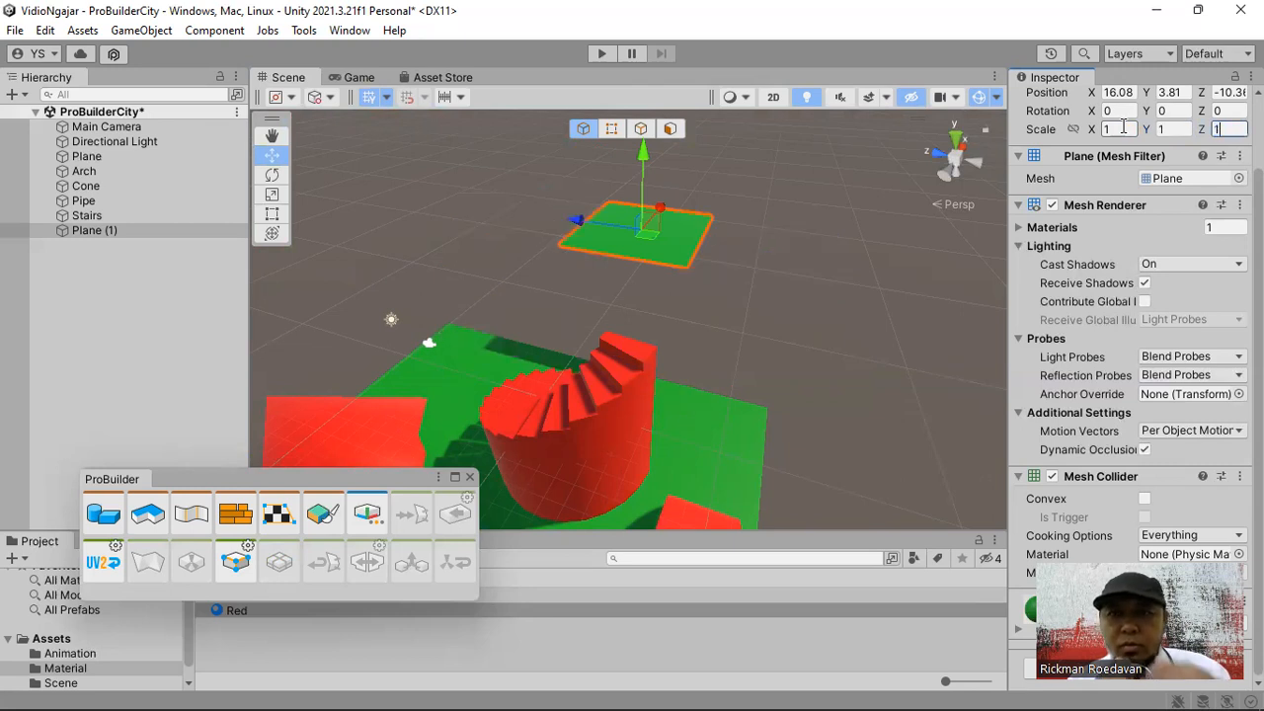
# Step: Move the small plane next to the stairs' upper end as a raised platform
pyautogui.moveTo(659, 209); pyautogui.dragTo(625, 272)
pyautogui.moveTo(533, 275); pyautogui.dragTo(591, 287)
pyautogui.moveTo(605, 288); pyautogui.dragTo(705, 316, button='right')
pyautogui.moveTo(707, 317); pyautogui.dragTo(873, 397, button='middle')
pyautogui.moveTo(632, 352); pyautogui.dragTo(641, 354)
pyautogui.moveTo(681, 298); pyautogui.dragTo(688, 302)
pyautogui.moveTo(627, 351); pyautogui.dragTo(635, 352)
# Step: Move the arch off the large ground plane and over the raised platform beyond the stairs
pyautogui.moveTo(726, 454); pyautogui.dragTo(614, 398, button='middle')
pyautogui.click(607, 404)
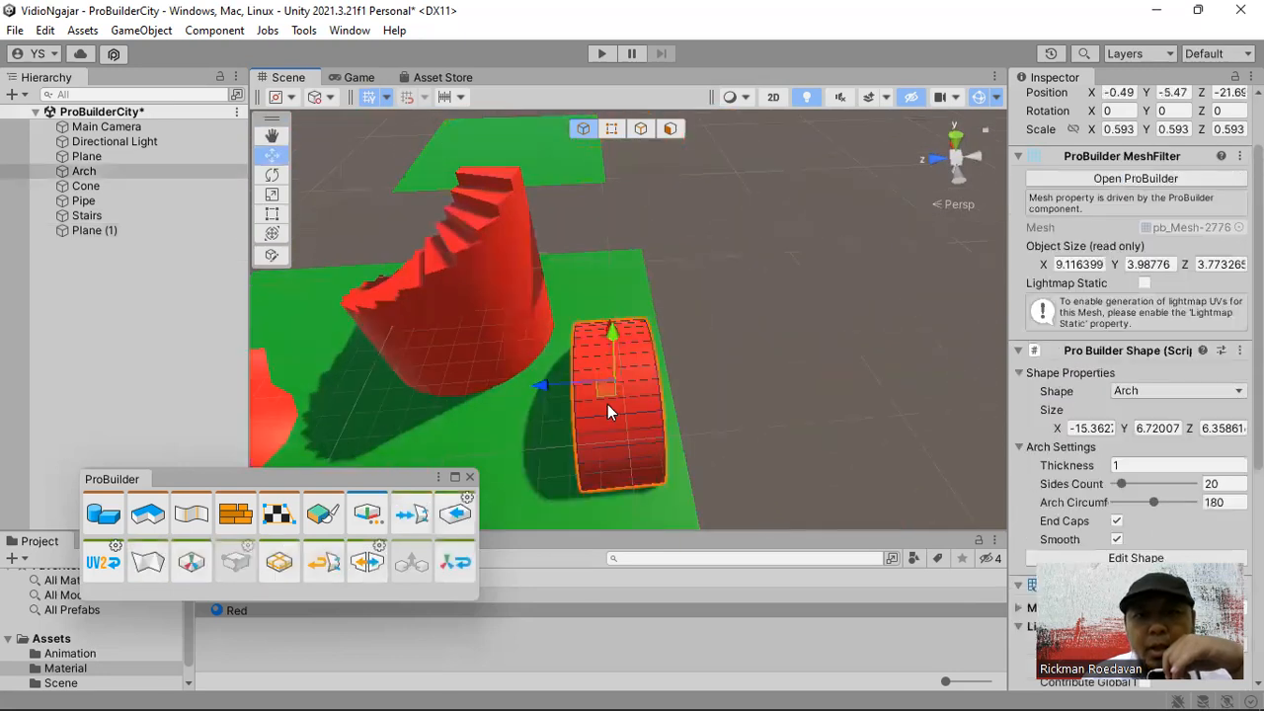
pyautogui.keyDown('alt'); pyautogui.moveTo(690, 387); pyautogui.dragTo(691, 434); pyautogui.keyUp('alt')
pyautogui.press('w')
pyautogui.moveTo(598, 414); pyautogui.dragTo(726, 248)
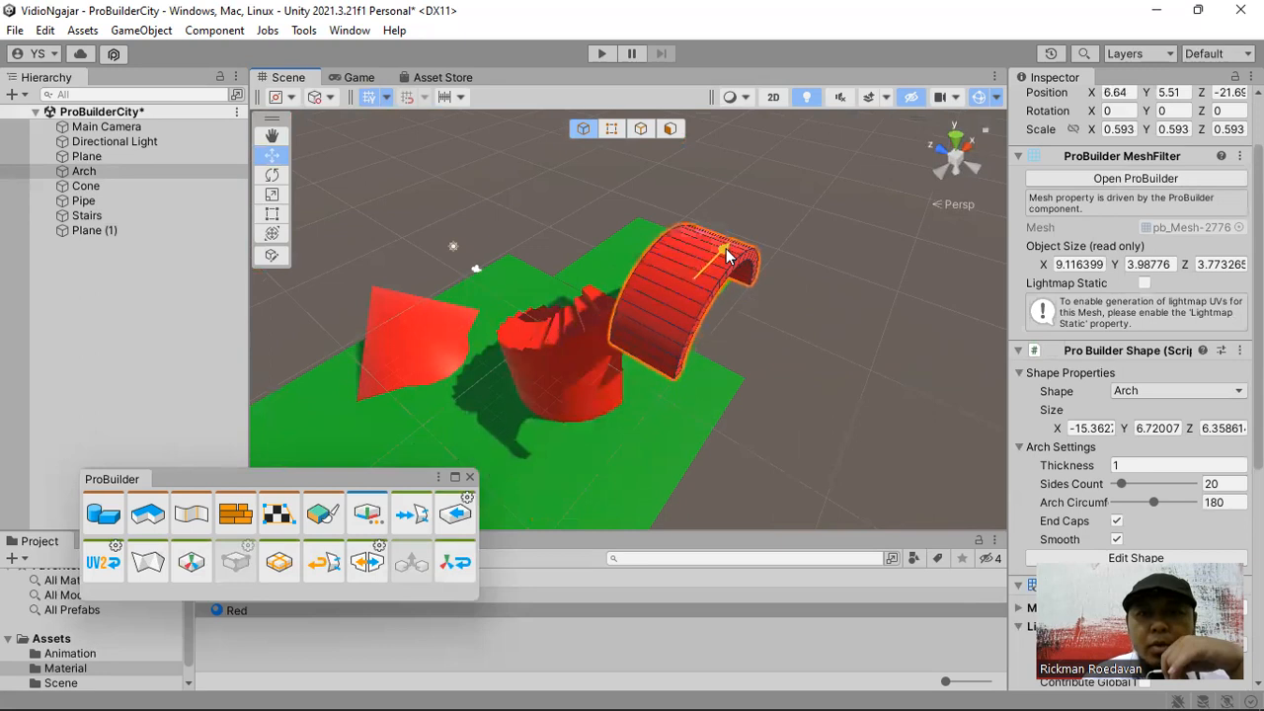
pyautogui.moveTo(629, 252); pyautogui.dragTo(580, 212)
pyautogui.scroll(5, 633, 277)
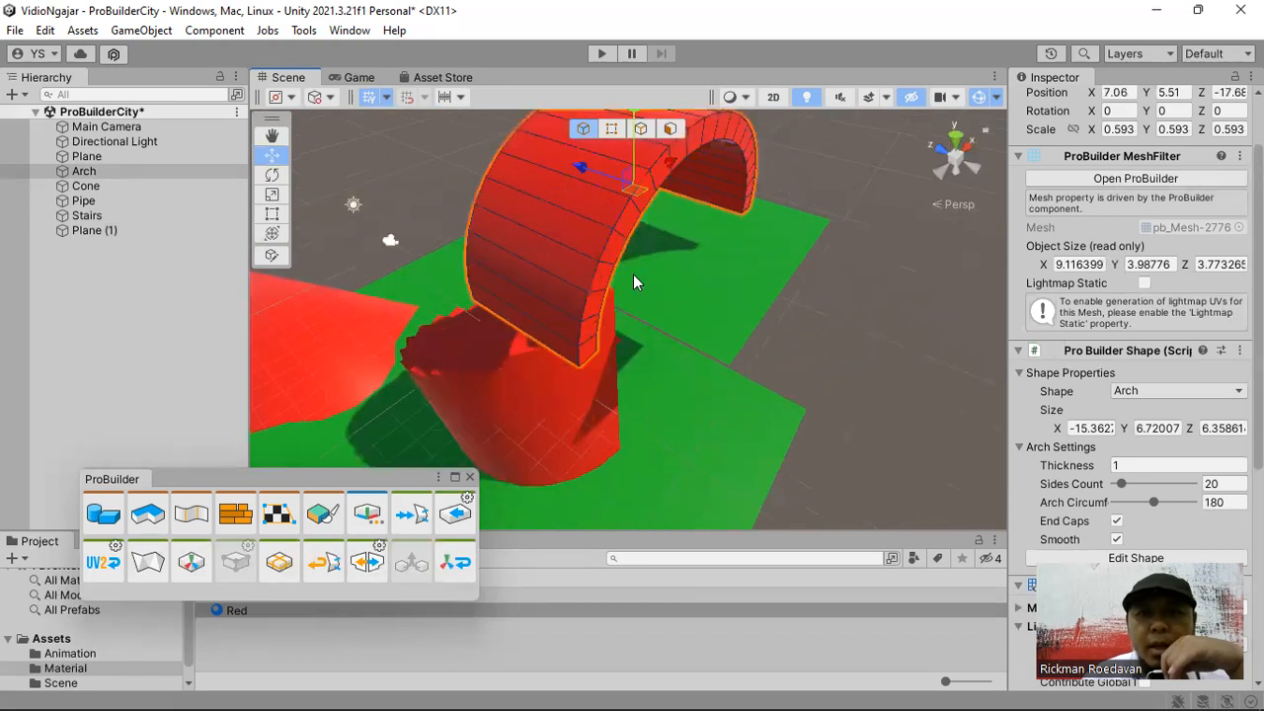
pyautogui.keyDown('alt'); pyautogui.moveTo(742, 273); pyautogui.dragTo(709, 209); pyautogui.keyUp('alt')
pyautogui.moveTo(709, 209); pyautogui.dragTo(684, 184, button='right')
pyautogui.moveTo(680, 201); pyautogui.dragTo(677, 269)
# Step: Scale the arch down uniformly to about 0.283 and rotate it about 92° around the Y axis
pyautogui.moveTo(763, 256); pyautogui.dragTo(713, 326)
pyautogui.click(272, 195)
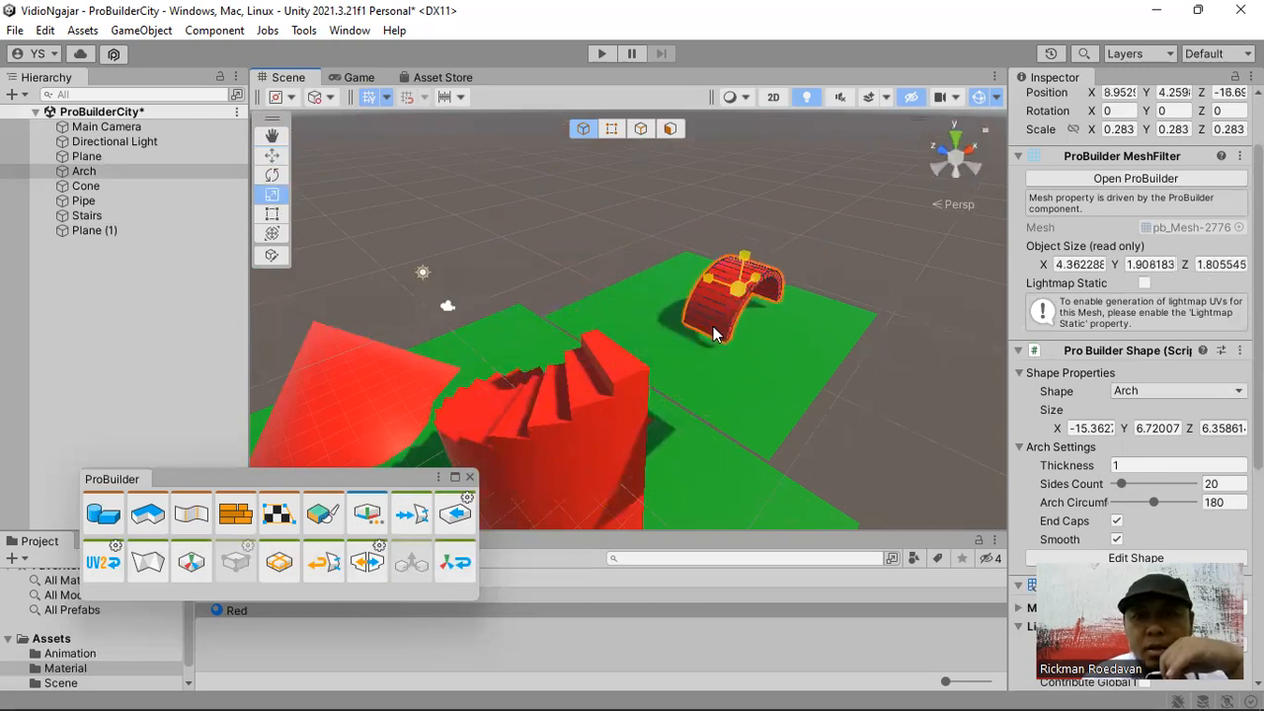
pyautogui.click(272, 175)
pyautogui.moveTo(635, 315); pyautogui.dragTo(568, 302)
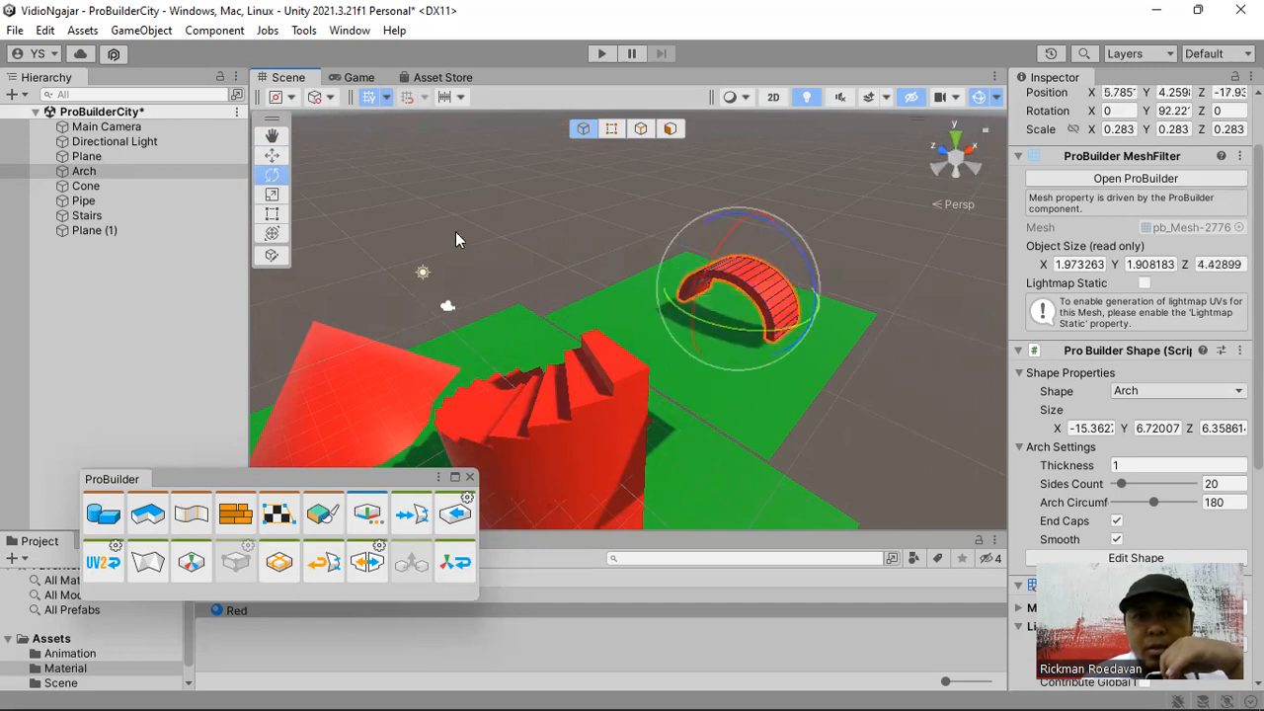
# Step: Move the arch to the platform's stair-side edge and scale it up uniformly to about 0.544
pyautogui.click(273, 155)
pyautogui.moveTo(780, 280); pyautogui.dragTo(707, 316)
pyautogui.moveTo(671, 268)
pyautogui.mouseDown()
pyautogui.moveTo(675, 290)
pyautogui.moveTo(676, 275)
pyautogui.mouseUp()
pyautogui.moveTo(770, 330); pyautogui.dragTo(860, 307, button='right')
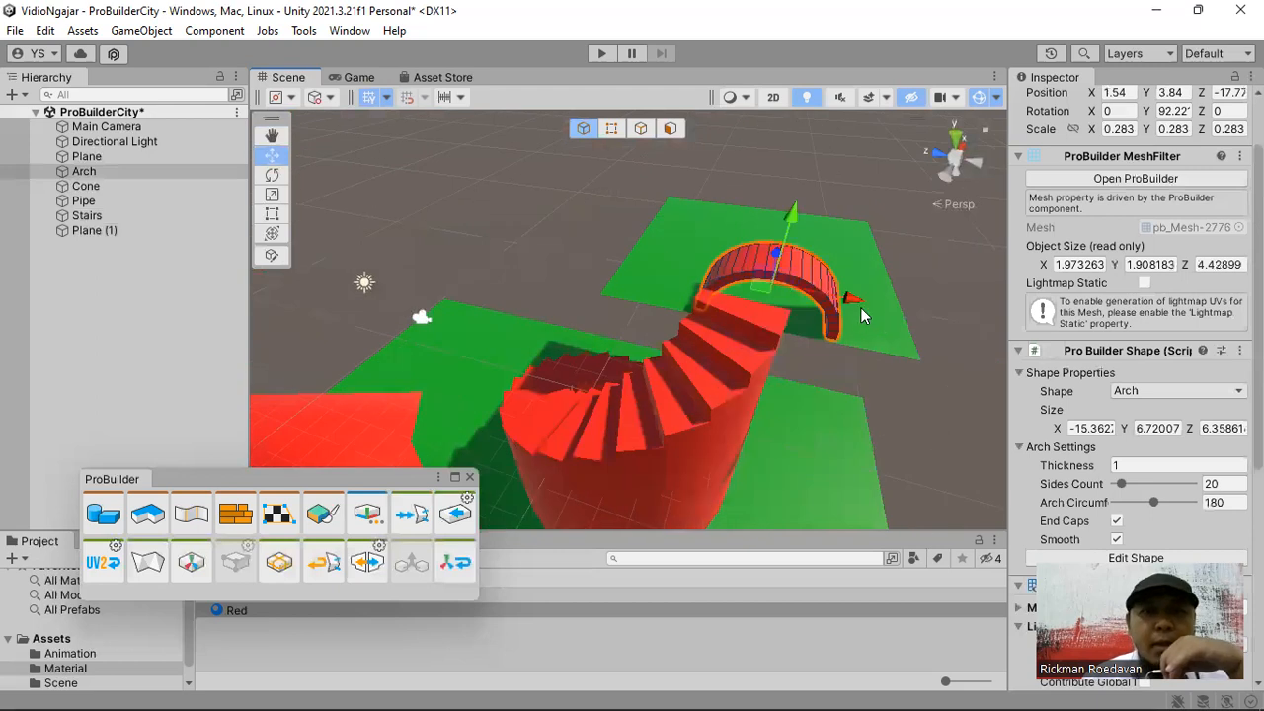
pyautogui.click(272, 194)
pyautogui.moveTo(780, 275); pyautogui.dragTo(801, 219)
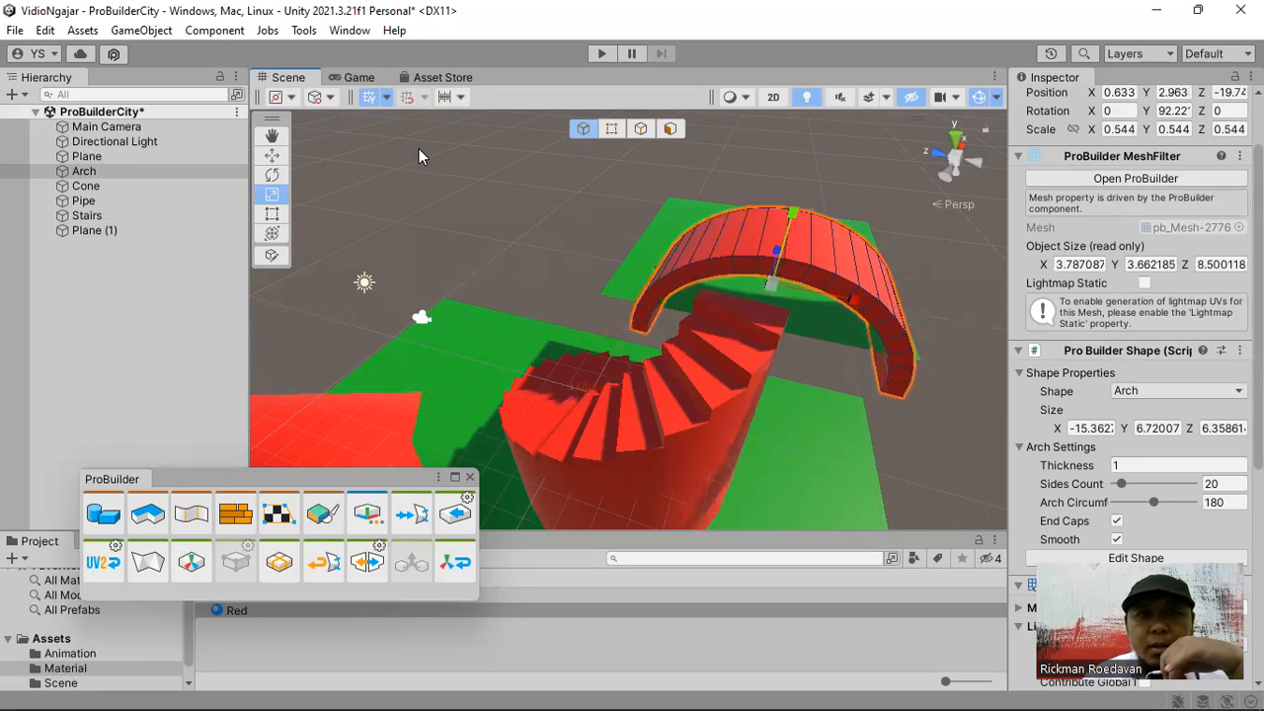
# Step: Shift the arch to X 1.53, Y 3.66 and Z about -19.26, centred over the platform's entrance
pyautogui.click(272, 155)
pyautogui.moveTo(867, 308); pyautogui.dragTo(840, 305)
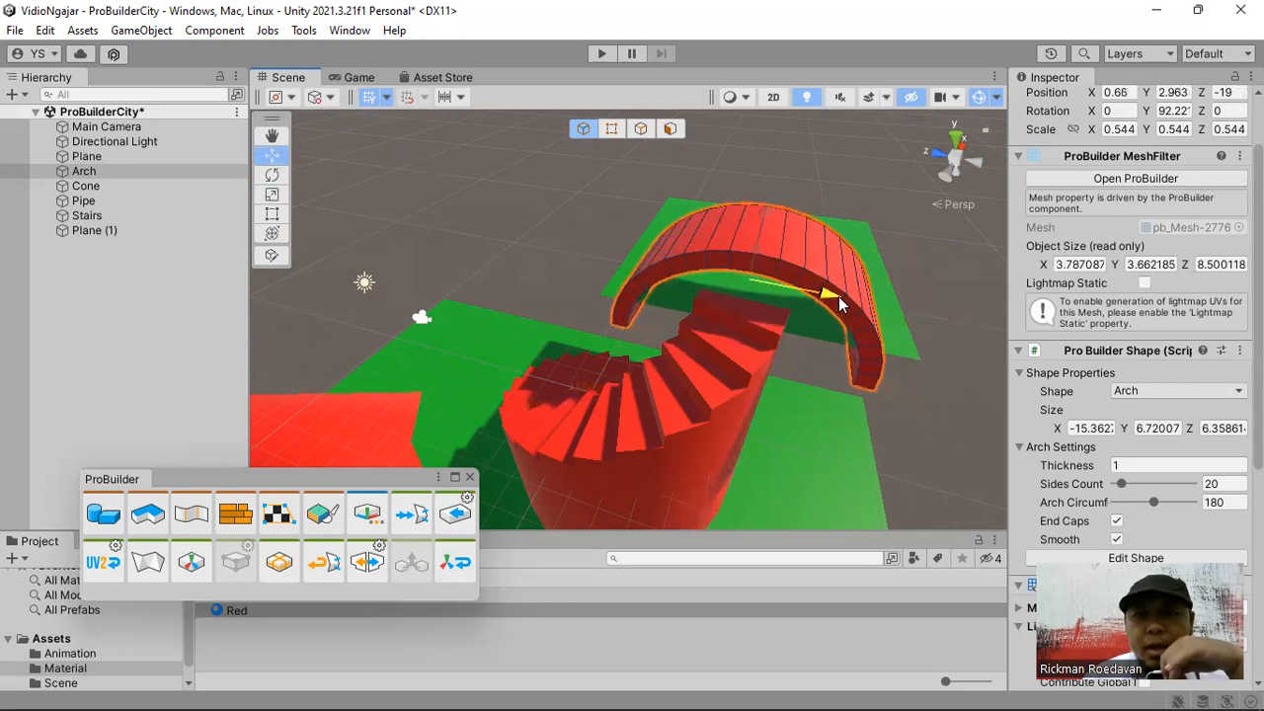
pyautogui.moveTo(771, 215); pyautogui.dragTo(769, 192)
pyautogui.moveTo(833, 269); pyautogui.dragTo(779, 197)
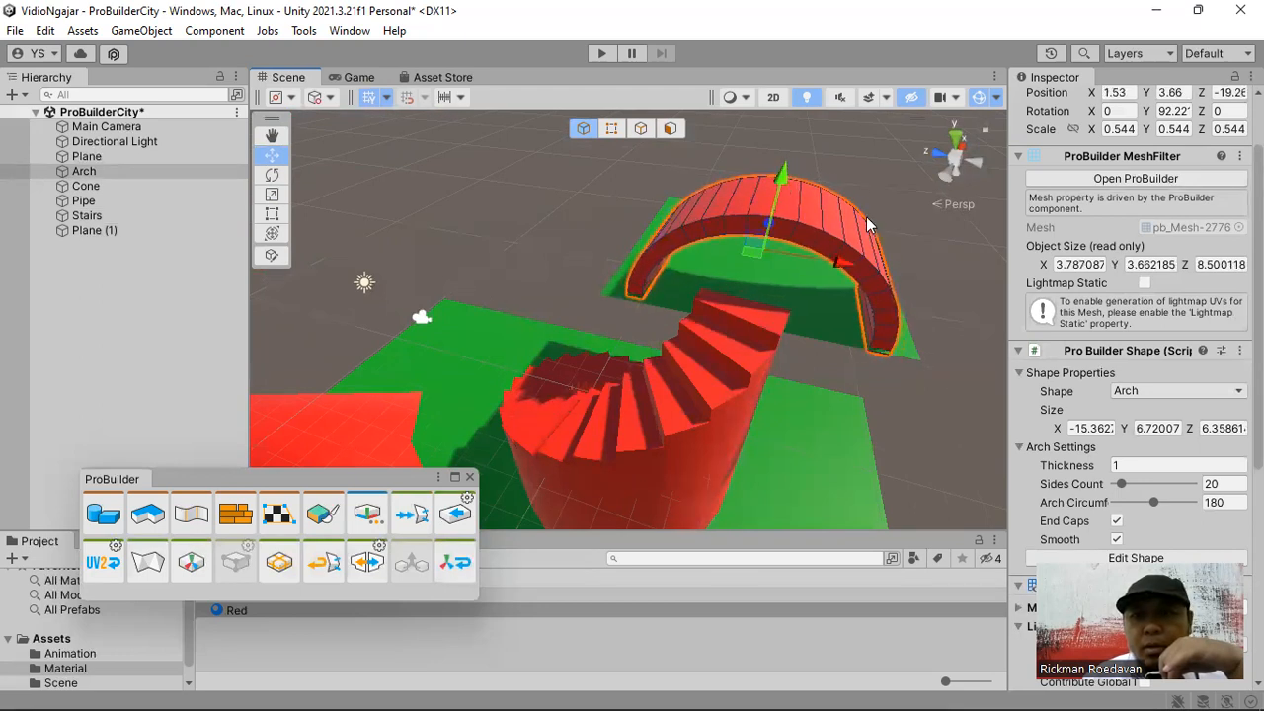
# Step: Edit the arch's shape settings, trying a thickness of 3 and settling on 2
pyautogui.scroll(-3, 1150, 405)
pyautogui.click(1135, 363)
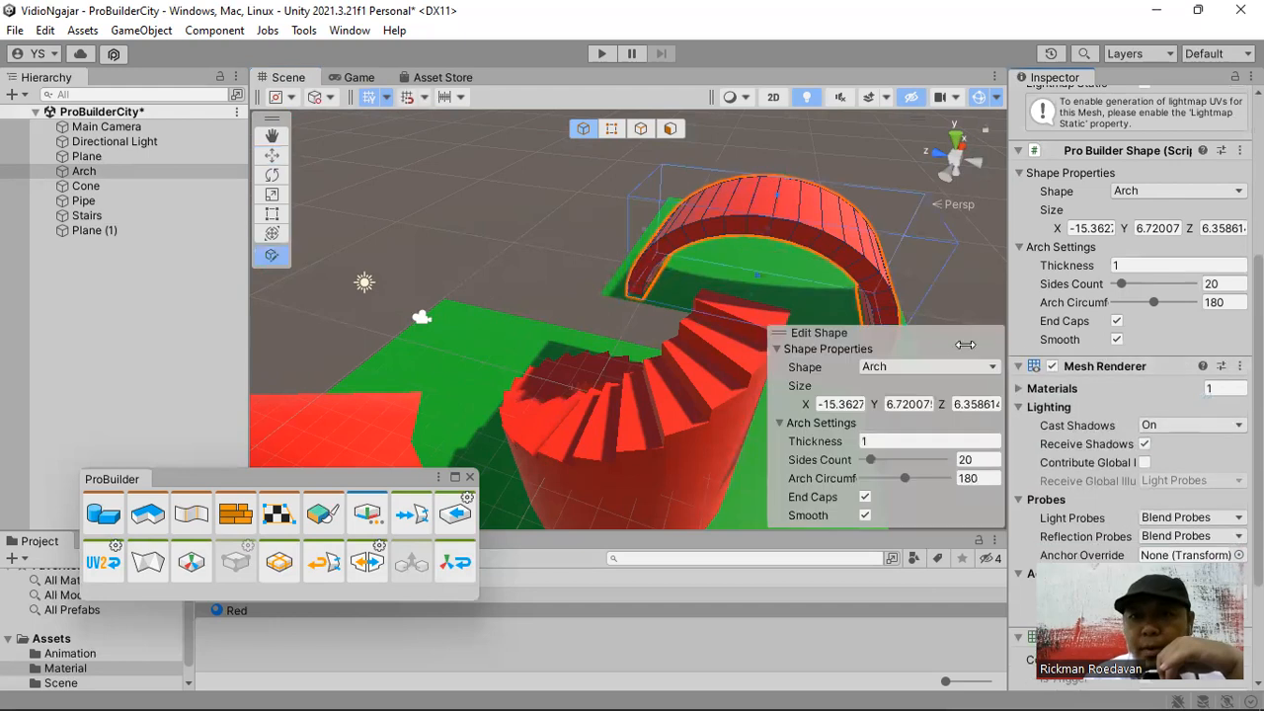
pyautogui.moveTo(849, 245)
pyautogui.mouseDown(button='middle')
pyautogui.moveTo(764, 250)
pyautogui.moveTo(864, 234)
pyautogui.mouseUp(button='middle')
pyautogui.click(910, 439)
pyautogui.write('3')
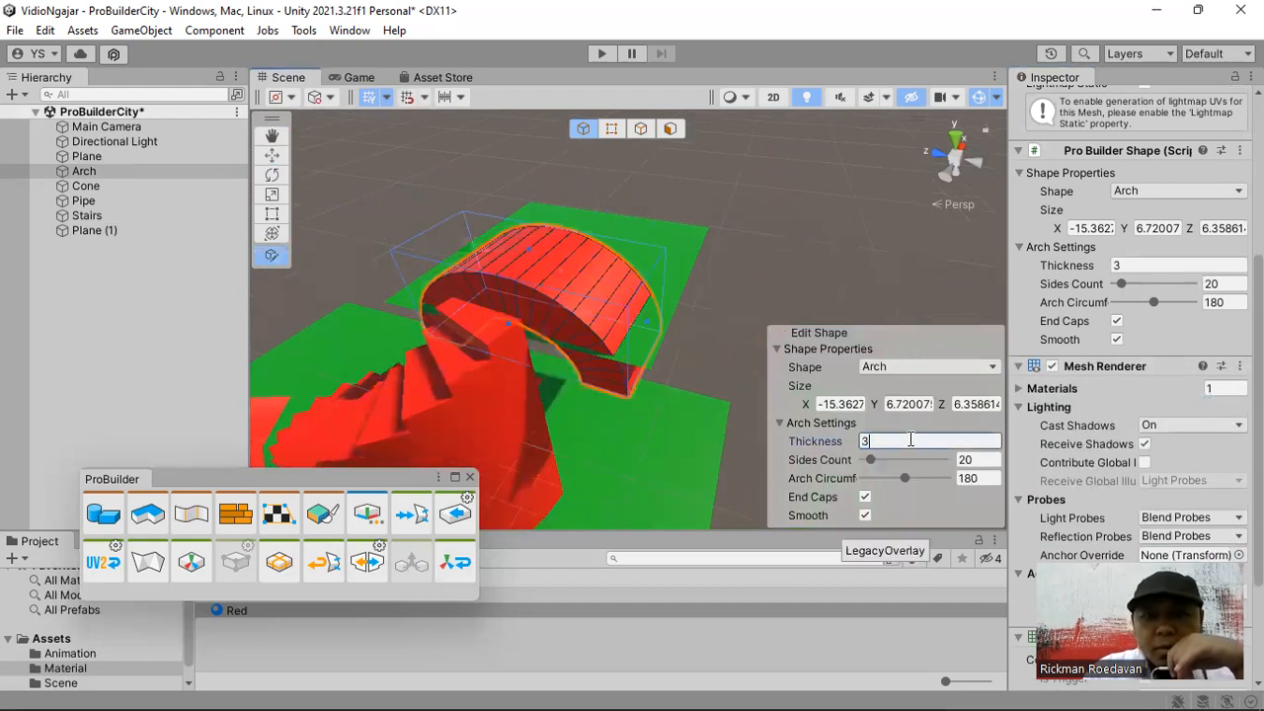
pyautogui.press('BackSpace')
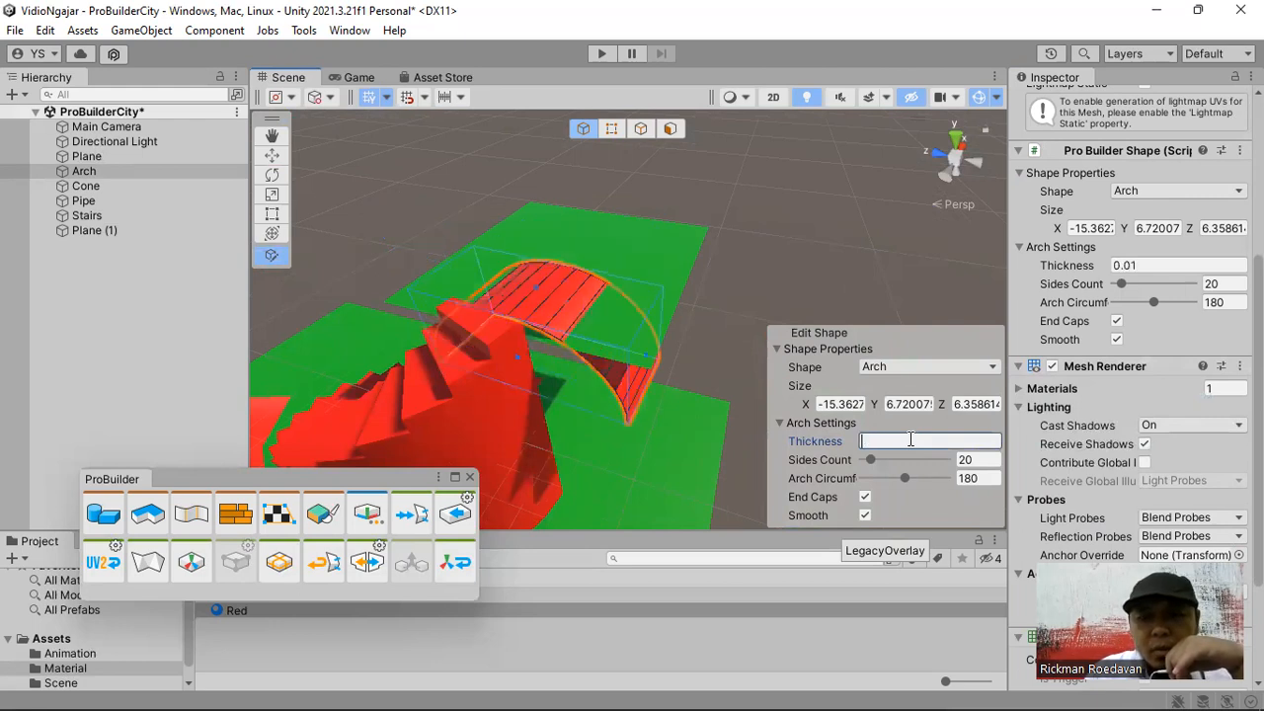
pyautogui.write('2')
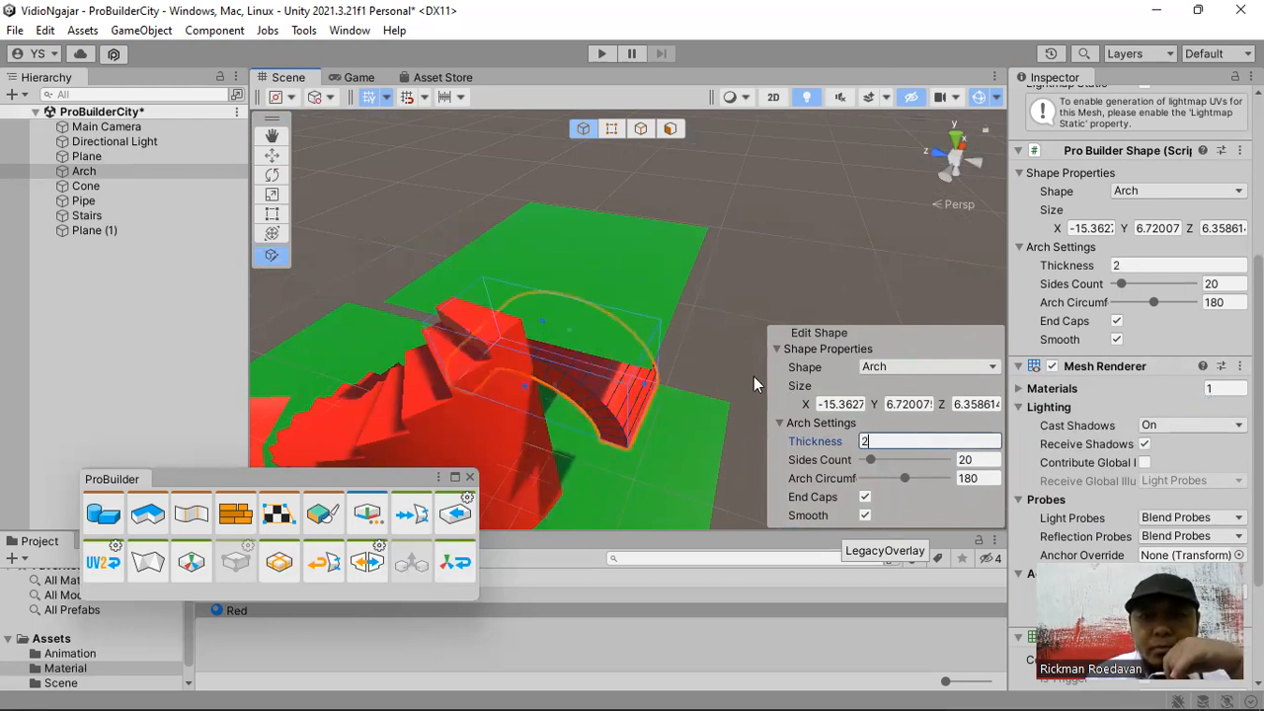
# Step: Stretch the arch's Y size to about 15.42 and raise it so its feet stand on the platform
pyautogui.moveTo(548, 331); pyautogui.dragTo(542, 248)
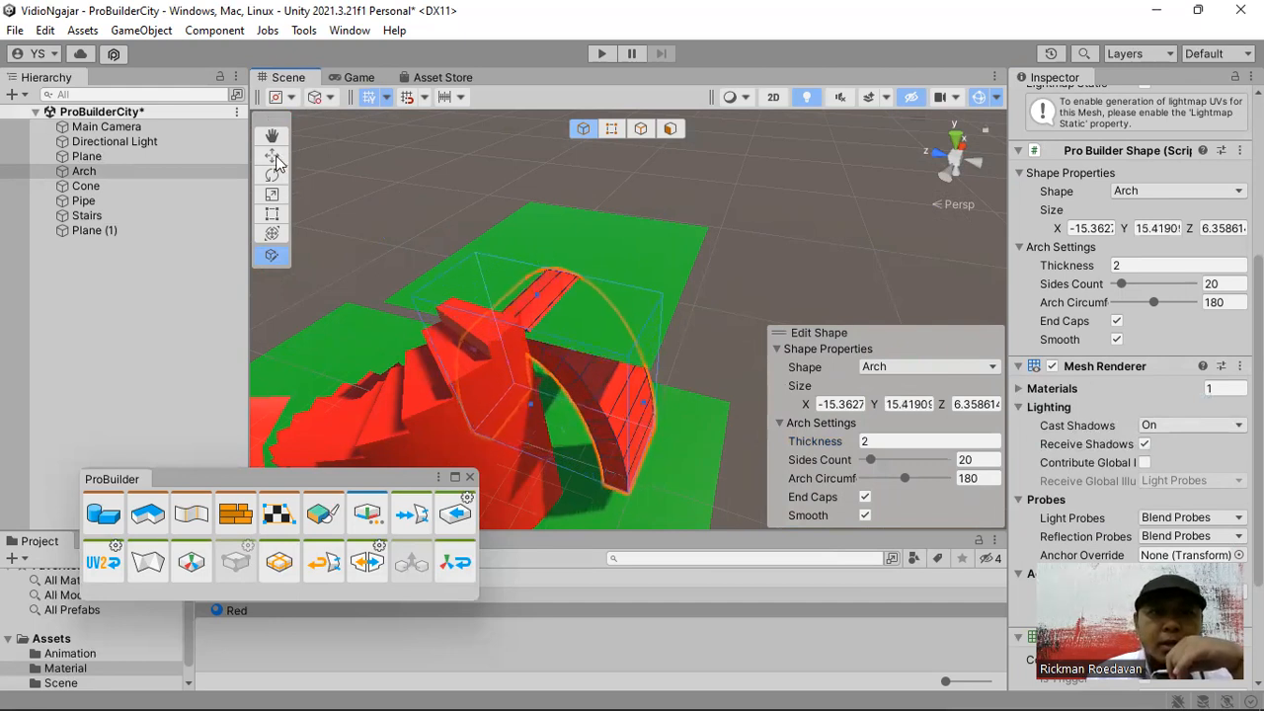
pyautogui.press('w')
pyautogui.moveTo(528, 251); pyautogui.dragTo(490, 109)
pyautogui.keyDown('alt'); pyautogui.moveTo(563, 279); pyautogui.dragTo(694, 321); pyautogui.keyUp('alt')
pyautogui.scroll(-5, 641, 292)
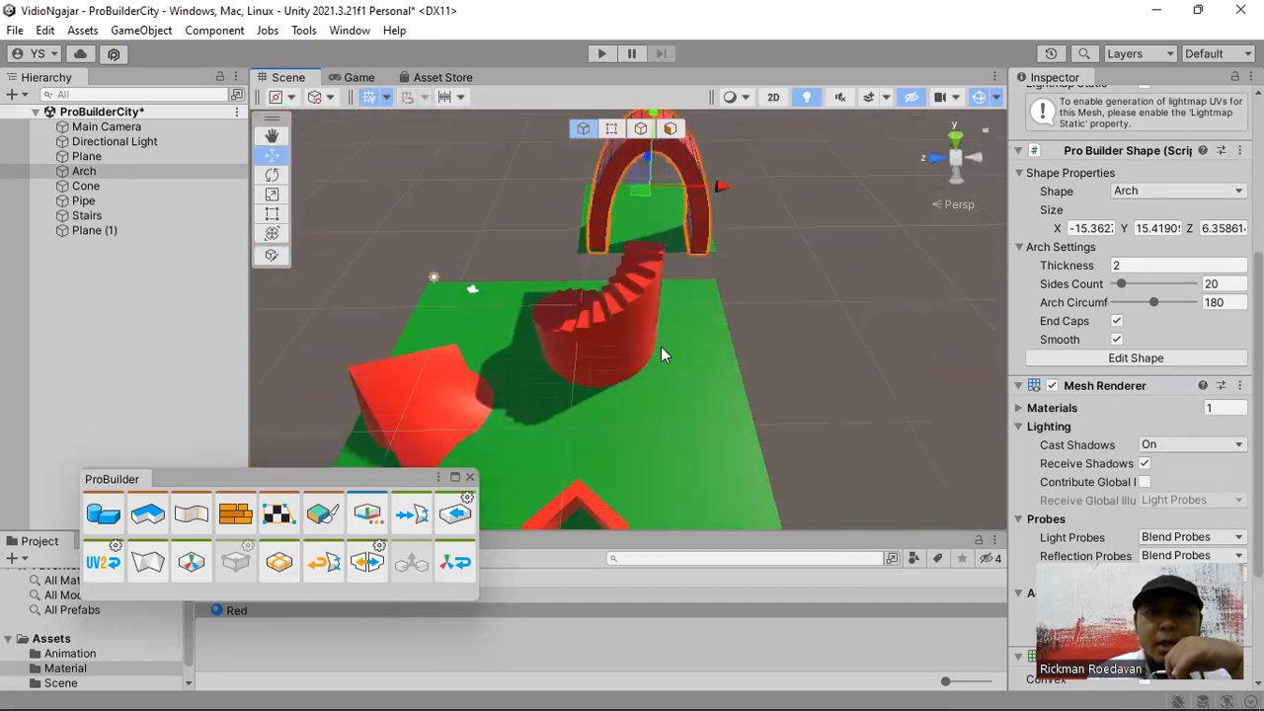
# Step: Examine how the arch, spiral stairs and raised platform line up from several angles
pyautogui.keyDown('alt'); pyautogui.moveTo(729, 387); pyautogui.dragTo(643, 307); pyautogui.keyUp('alt')
pyautogui.moveTo(643, 307); pyautogui.dragTo(612, 350, button='middle')
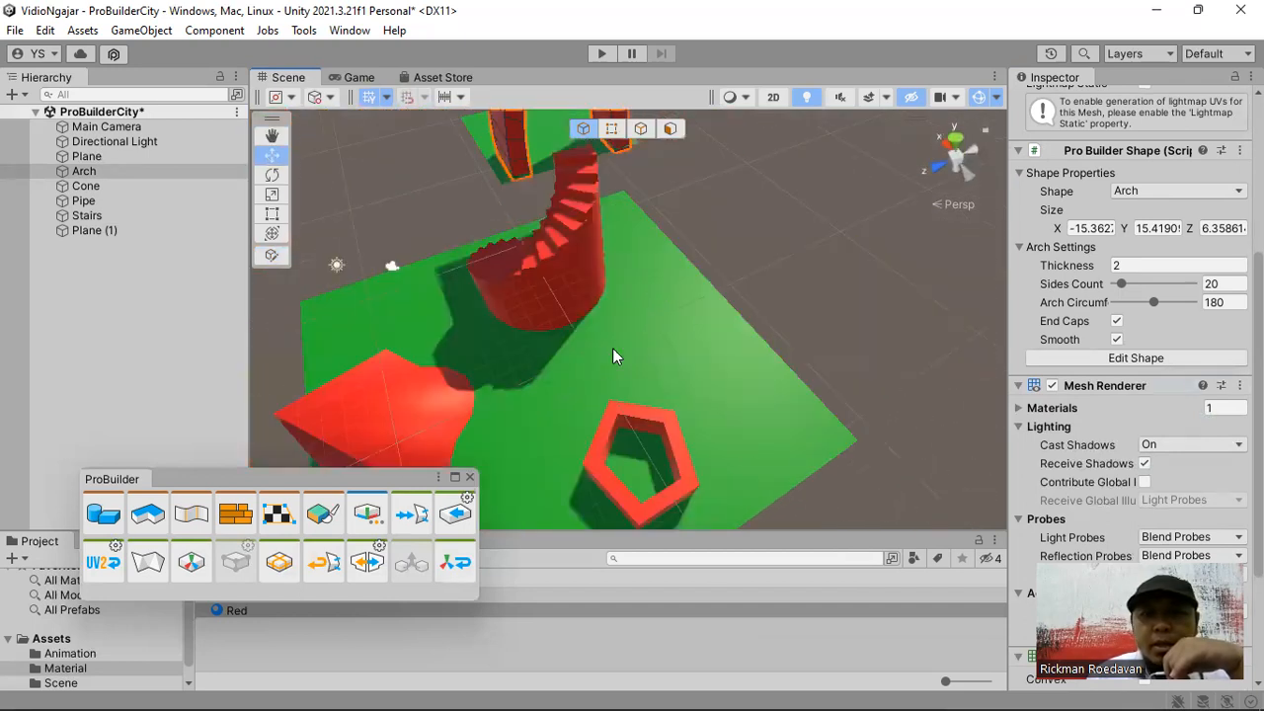
pyautogui.keyDown('alt'); pyautogui.moveTo(696, 334); pyautogui.dragTo(652, 405); pyautogui.keyUp('alt')
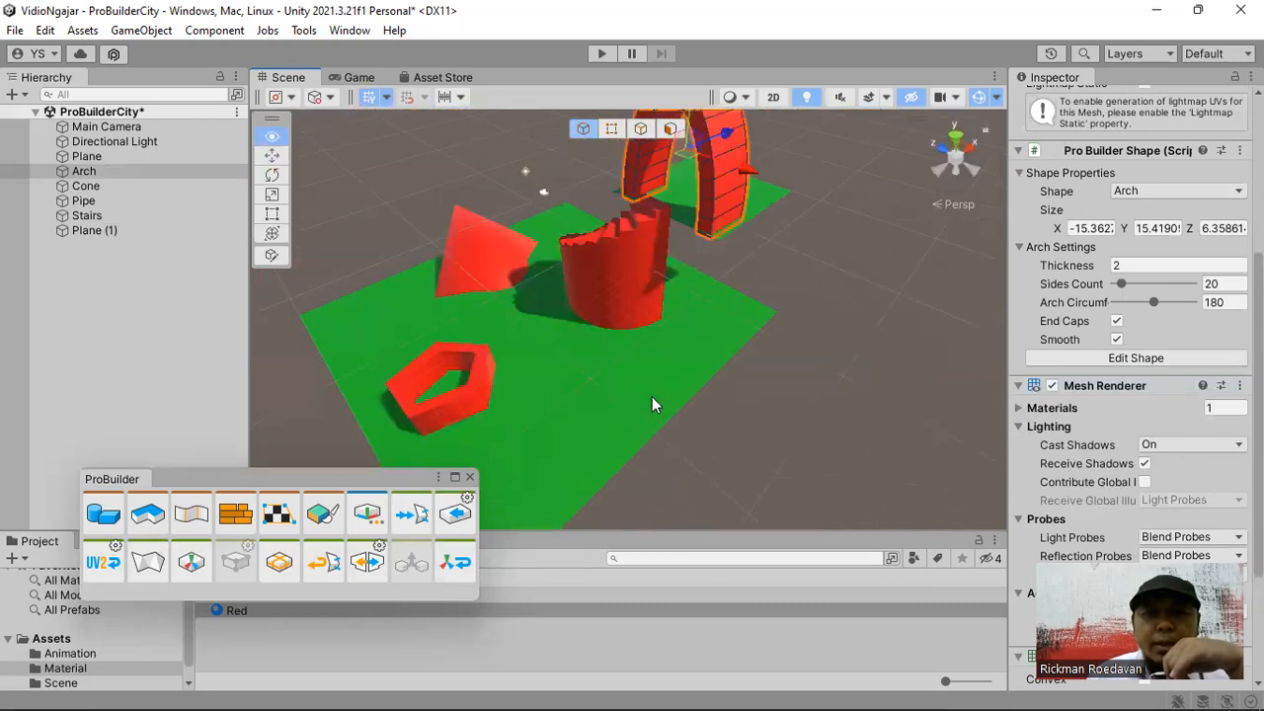
pyautogui.keyDown('alt'); pyautogui.moveTo(877, 405); pyautogui.dragTo(672, 407); pyautogui.keyUp('alt')
pyautogui.moveTo(586, 335)
pyautogui.keyDown('alt'); pyautogui.mouseDown()
pyautogui.moveTo(643, 319)
pyautogui.moveTo(623, 347)
pyautogui.moveTo(784, 334)
pyautogui.moveTo(714, 293)
pyautogui.moveTo(720, 305)
pyautogui.moveTo(577, 349)
pyautogui.mouseUp(); pyautogui.keyUp('alt')
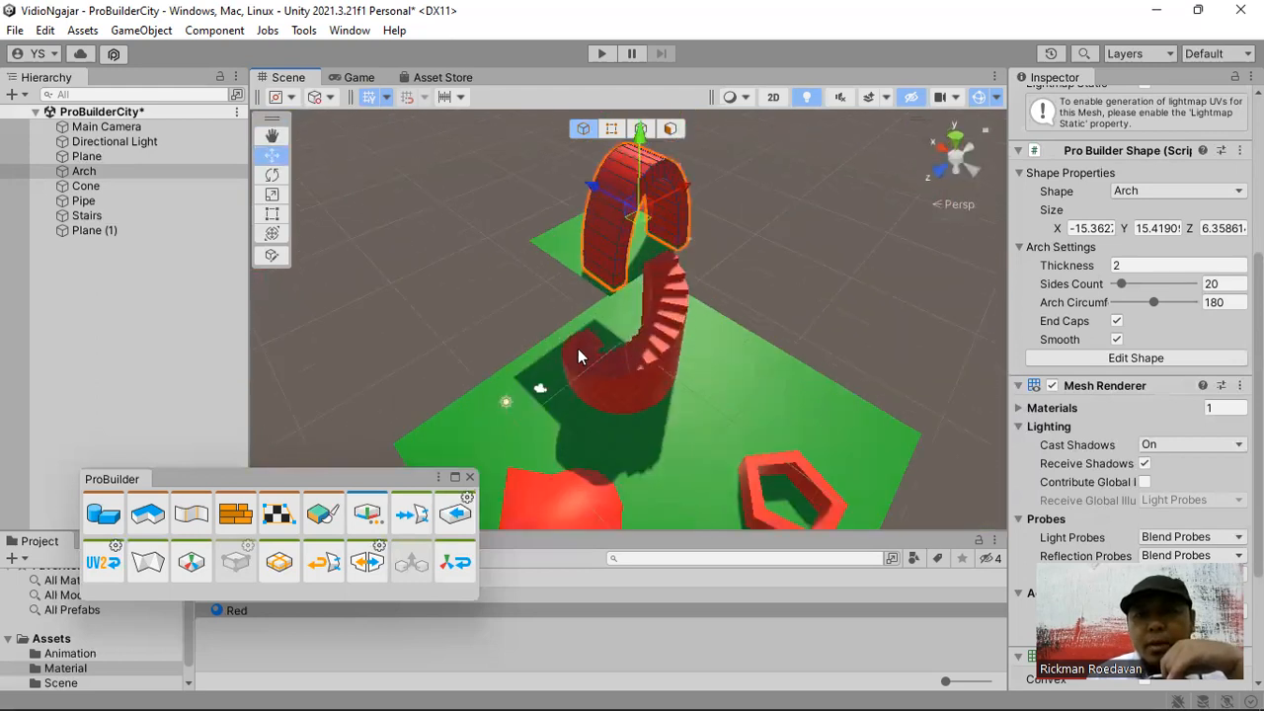
pyautogui.scroll(3, 587, 336)
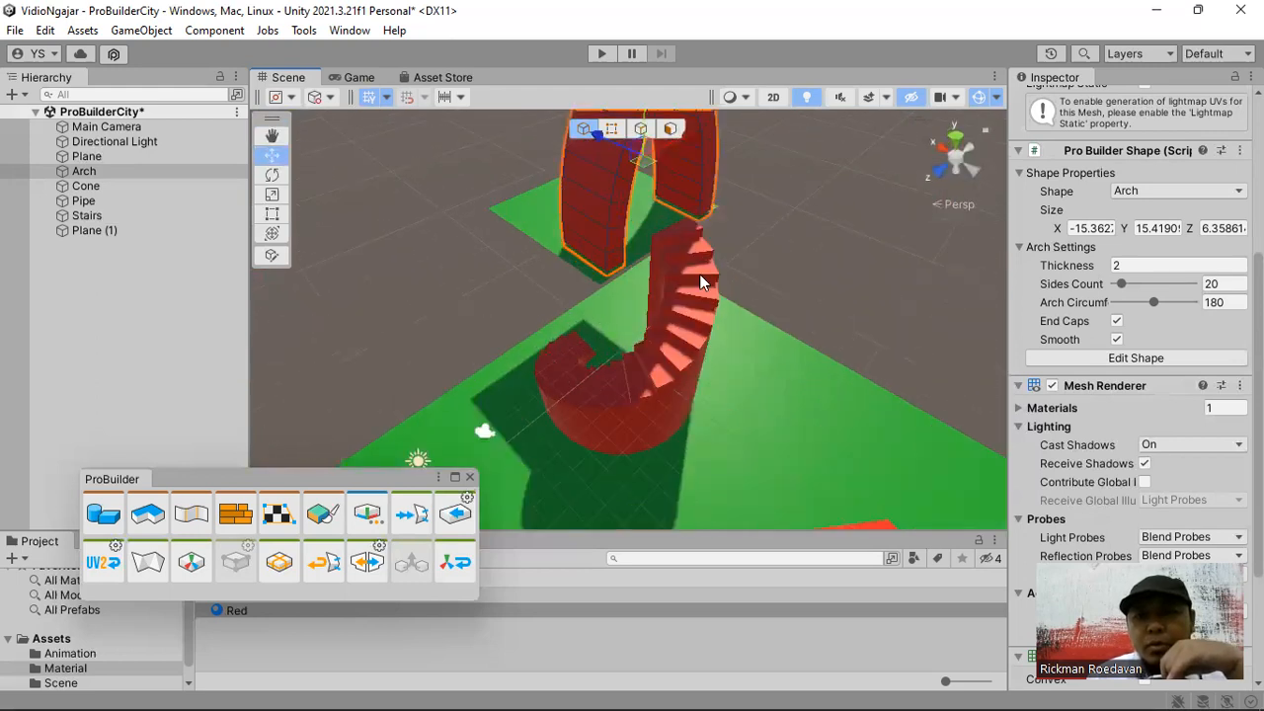
pyautogui.keyDown('alt'); pyautogui.moveTo(828, 286); pyautogui.dragTo(576, 322); pyautogui.keyUp('alt')
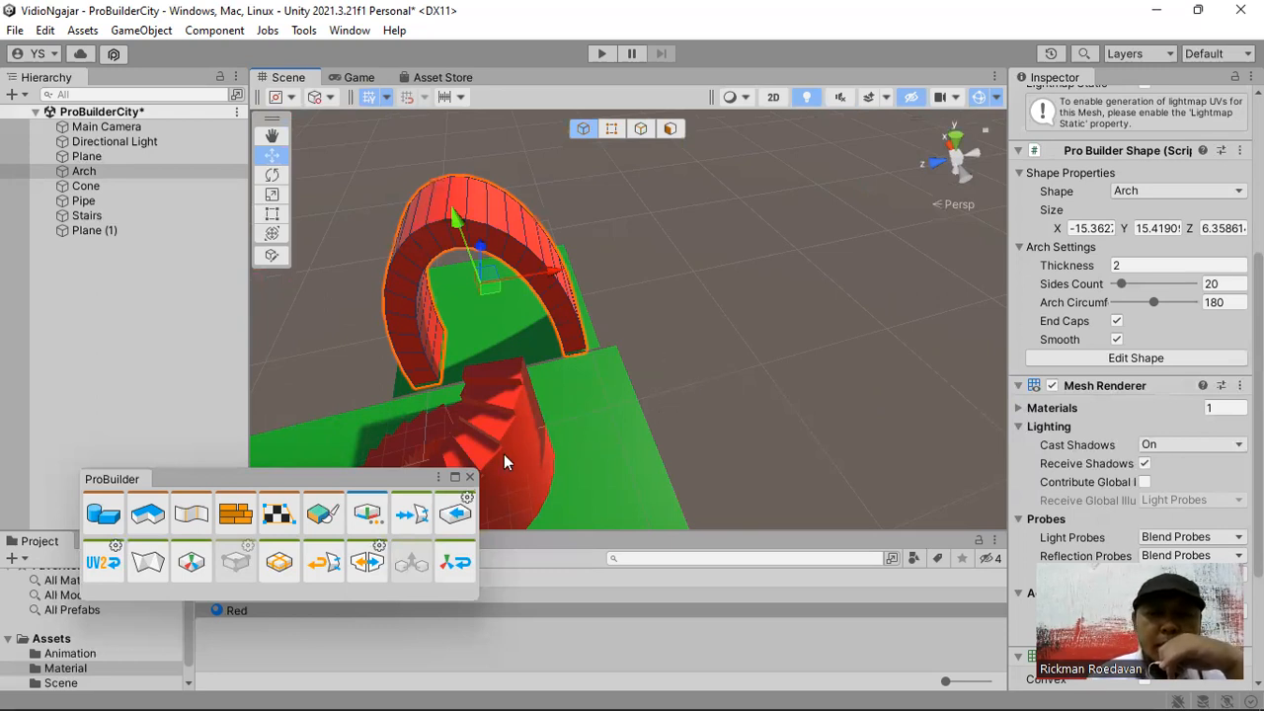
# Step: Close the floating ProBuilder window and move the pipe to the large plane's corner beside the cone
pyautogui.moveTo(144, 479); pyautogui.dragTo(590, 342)
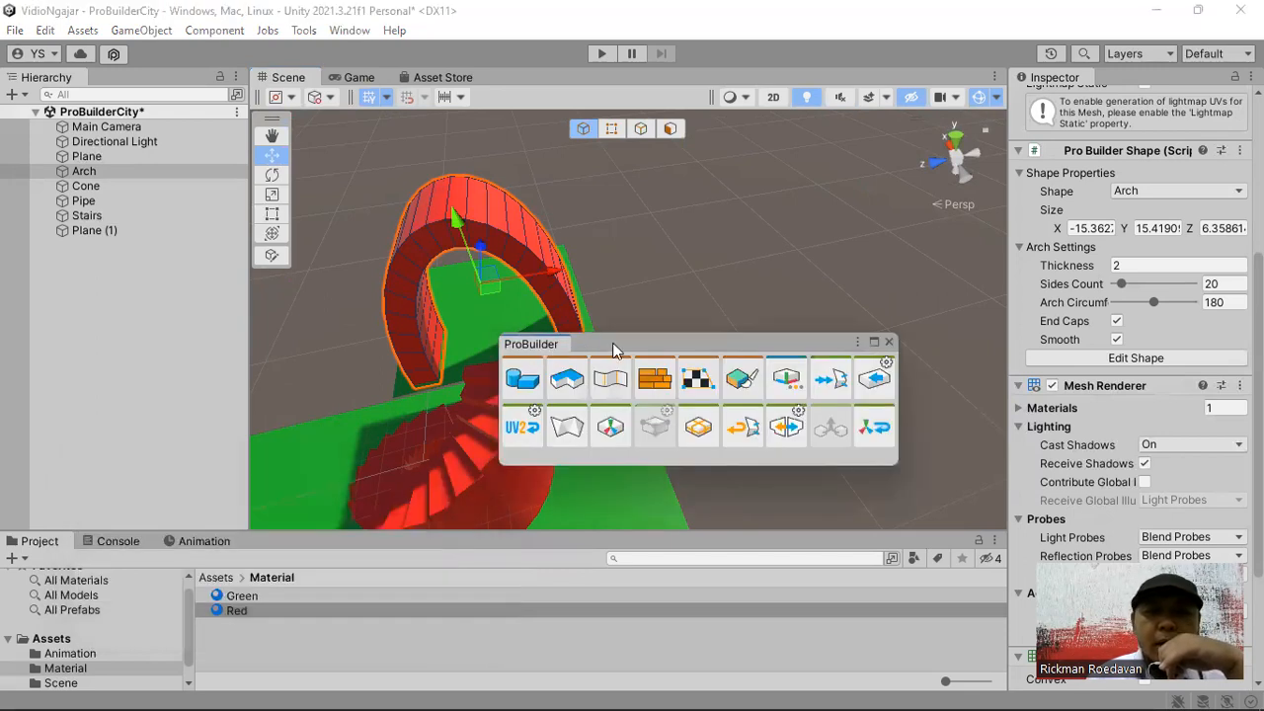
pyautogui.click(890, 343)
pyautogui.moveTo(879, 288); pyautogui.dragTo(618, 409, button='right')
pyautogui.moveTo(618, 409)
pyautogui.mouseDown(button='middle')
pyautogui.moveTo(700, 392)
pyautogui.moveTo(622, 423)
pyautogui.mouseUp(button='middle')
pyautogui.moveTo(759, 378); pyautogui.dragTo(699, 323, button='right')
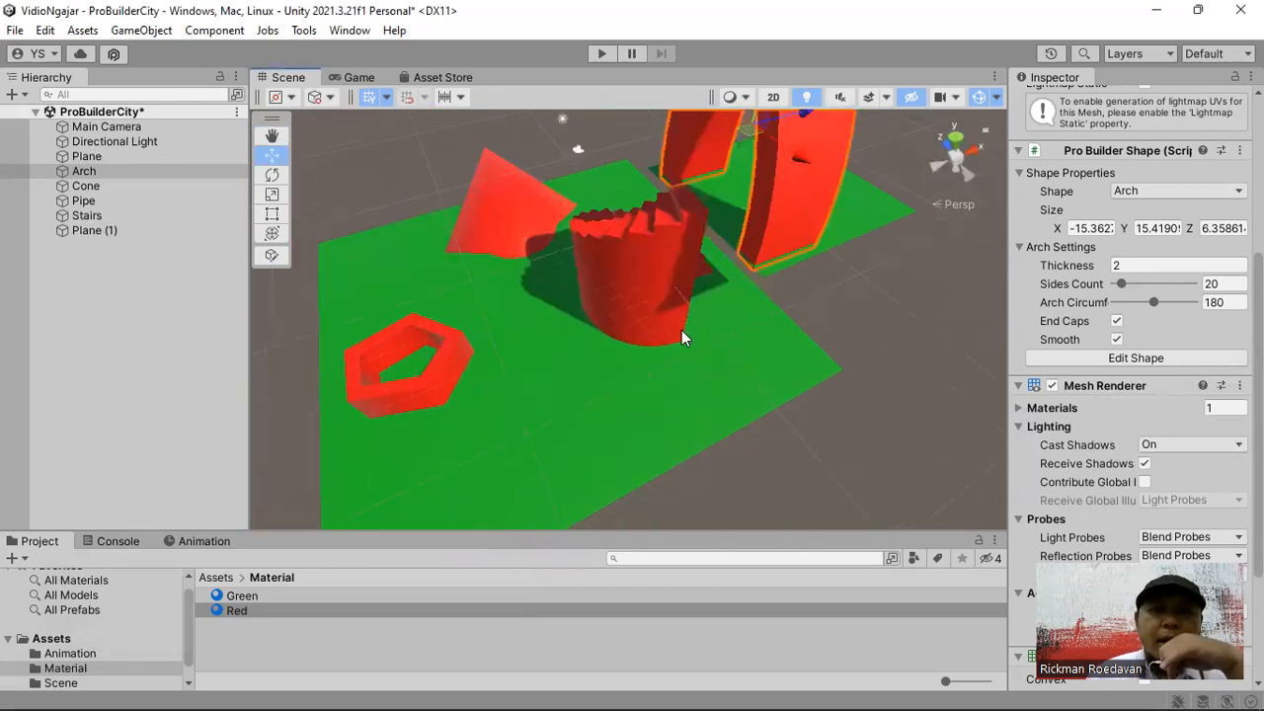
pyautogui.click(420, 397)
pyautogui.moveTo(405, 309); pyautogui.dragTo(457, 245)
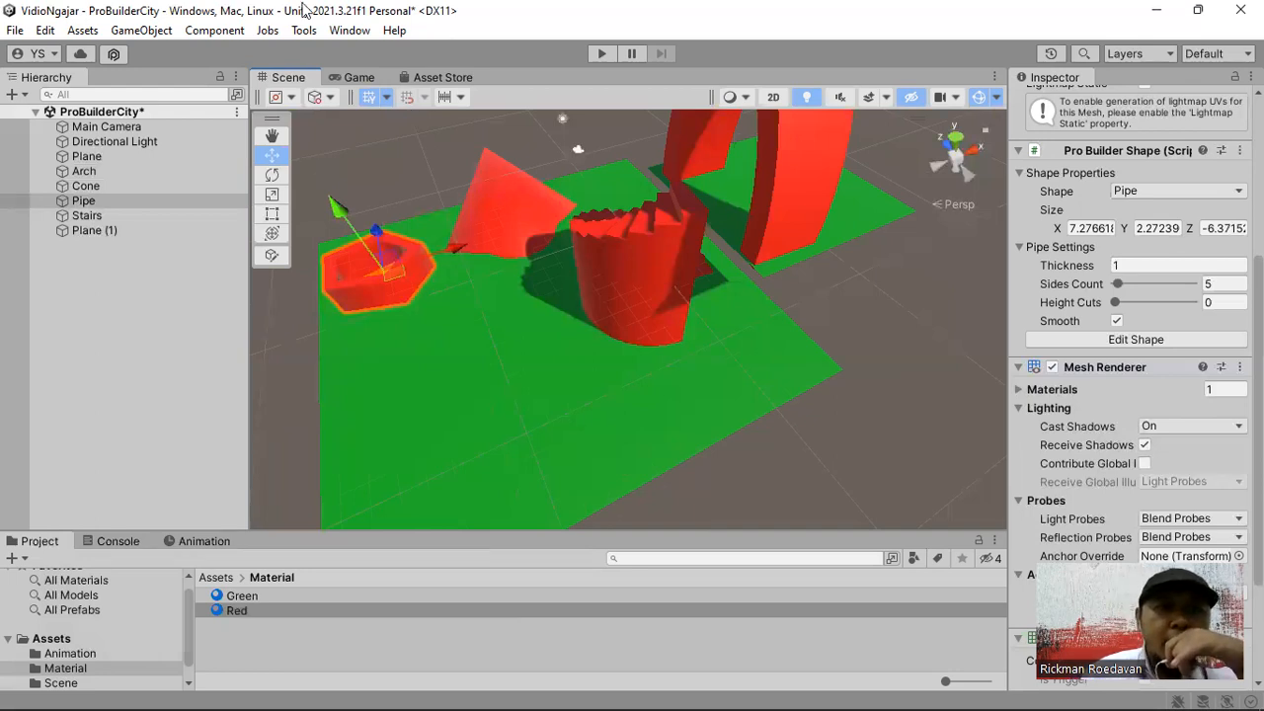
# Step: Reopen the ProBuilder window and place it clear of the empty area of the large green plane
pyautogui.click(303, 31)
pyautogui.moveTo(326, 52)
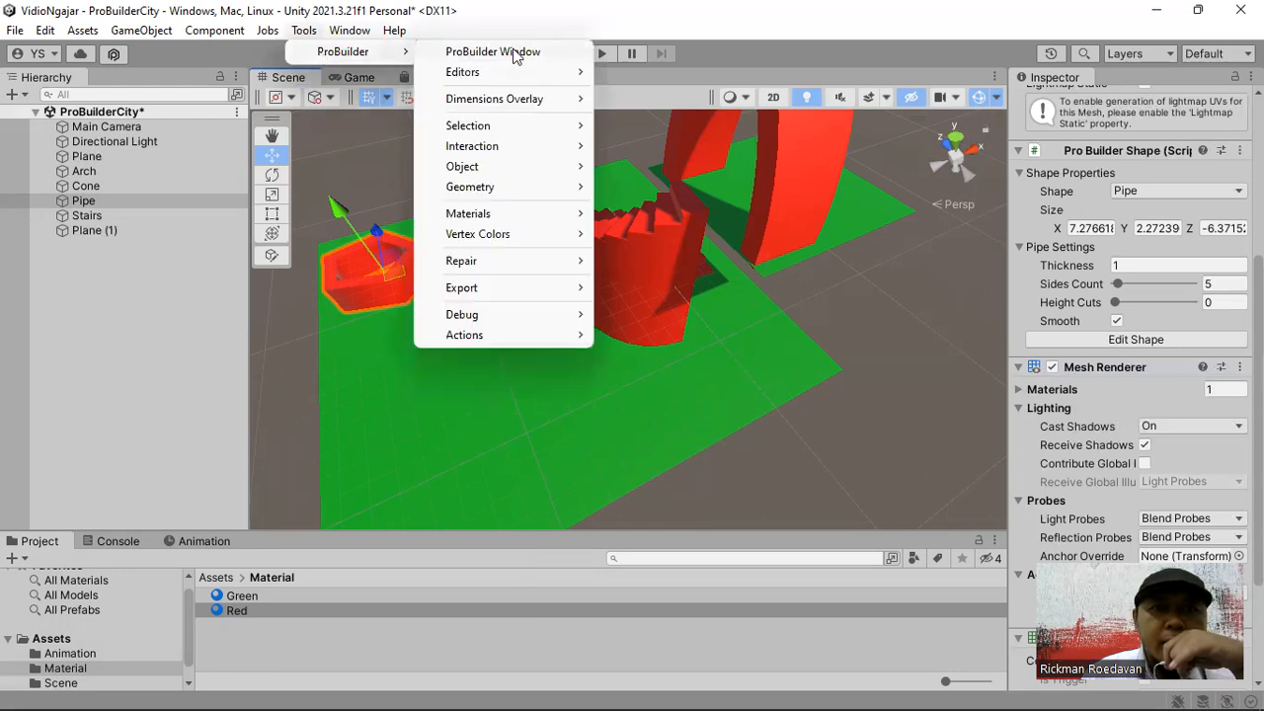
pyautogui.click(512, 49)
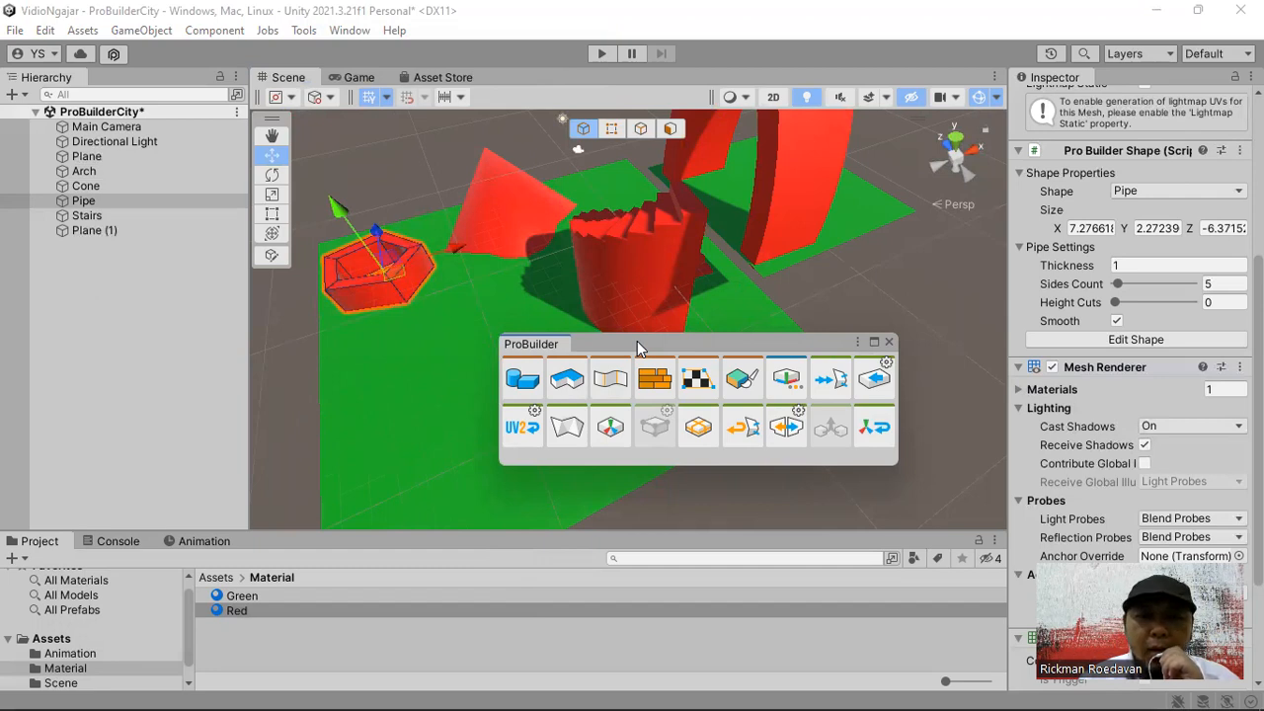
pyautogui.moveTo(640, 348); pyautogui.dragTo(738, 181)
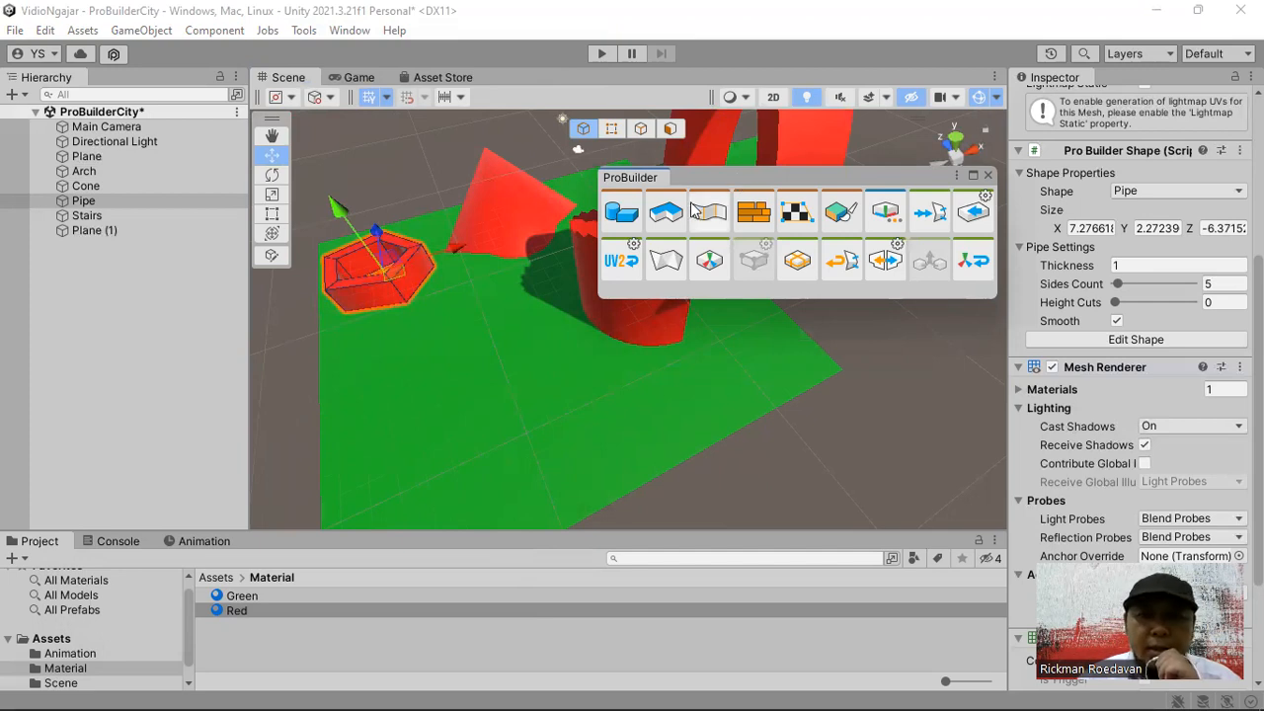
# Step: Draw a closed, irregular Poly Shape outline with jagged inner corners on the large plane's empty area near the pipe
pyautogui.click(665, 212)
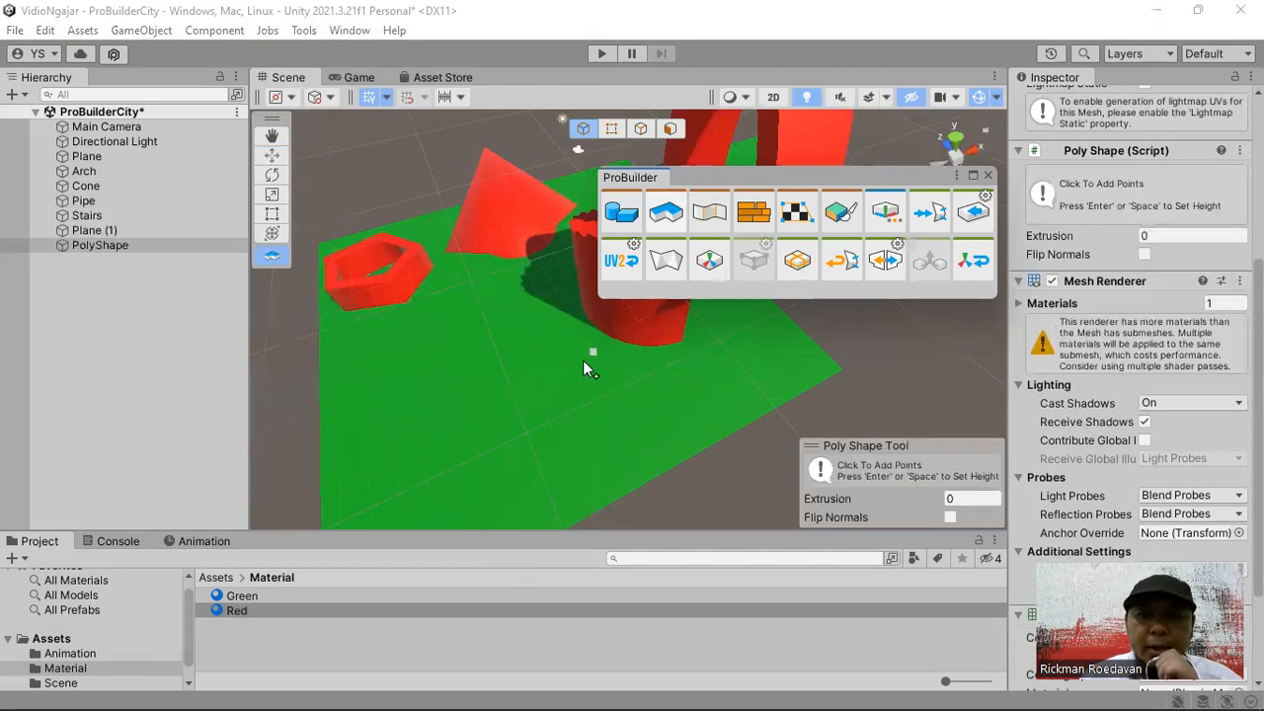
pyautogui.moveTo(403, 375); pyautogui.dragTo(413, 340, button='middle')
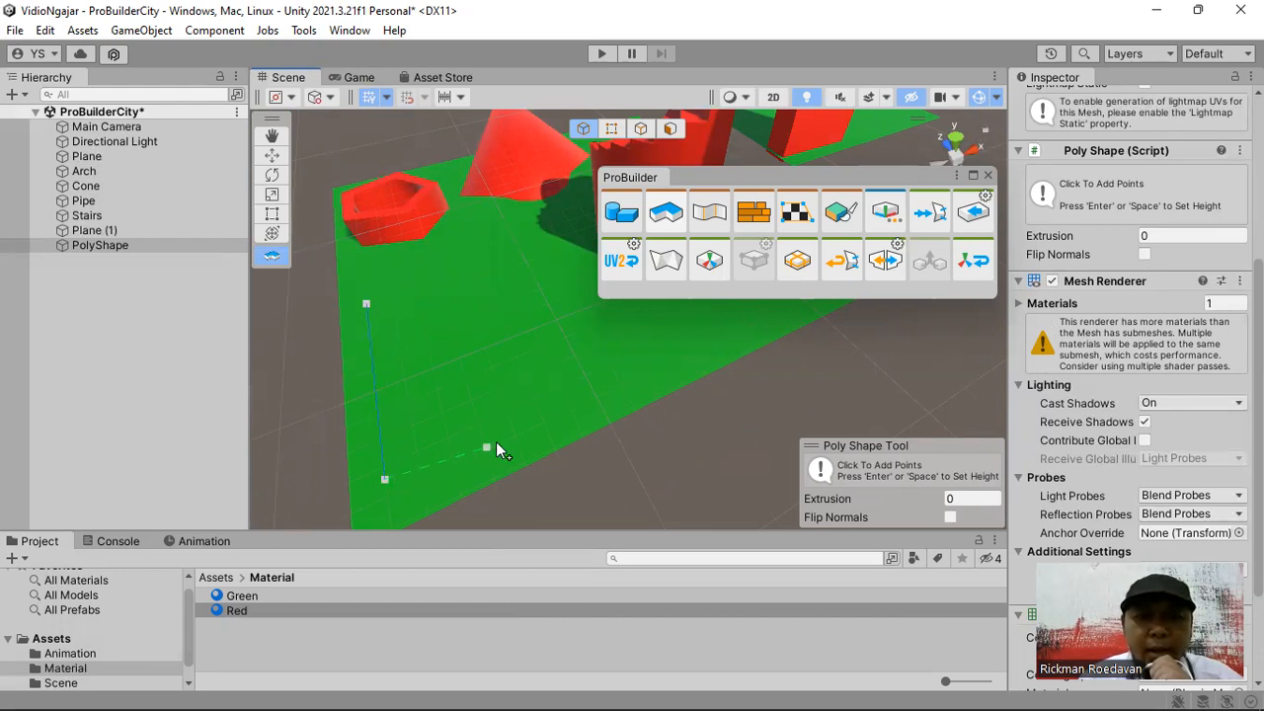
pyautogui.click(565, 396)
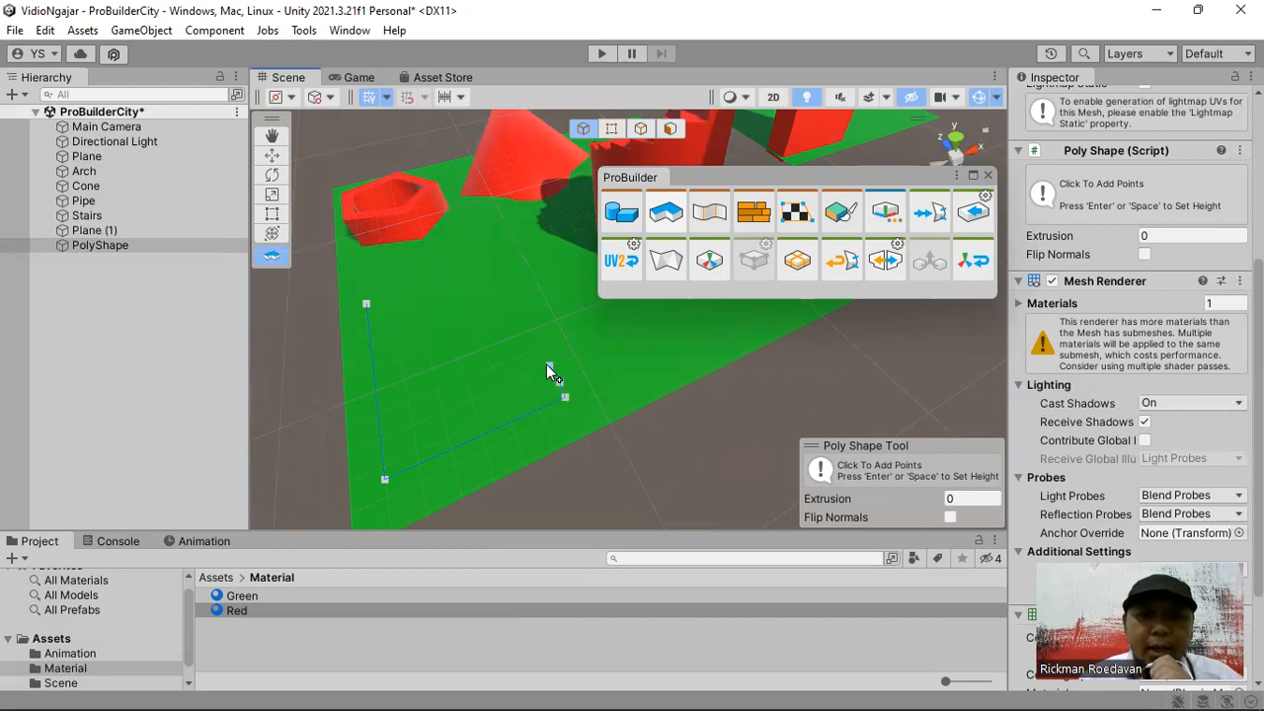
pyautogui.click(522, 379)
pyautogui.click(477, 386)
pyautogui.click(466, 335)
pyautogui.click(434, 386)
pyautogui.click(441, 408)
pyautogui.click(415, 424)
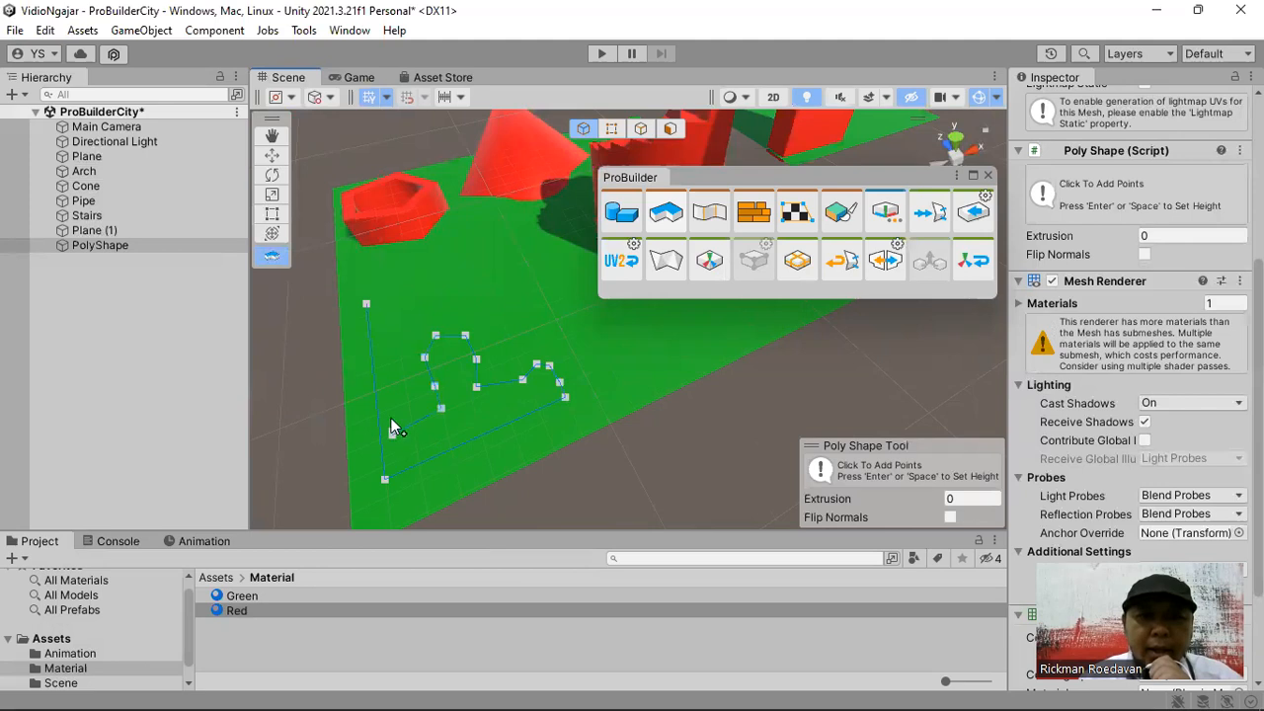
pyautogui.click(401, 368)
pyautogui.click(388, 342)
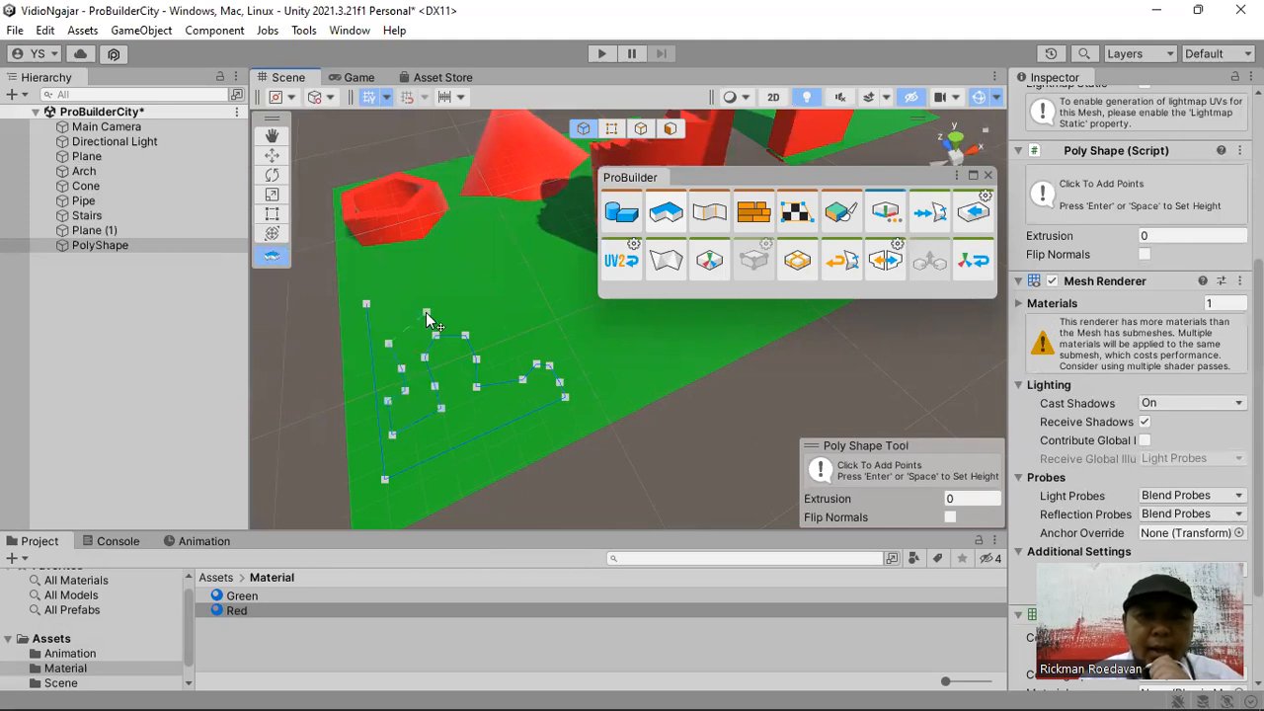
pyautogui.click(365, 304)
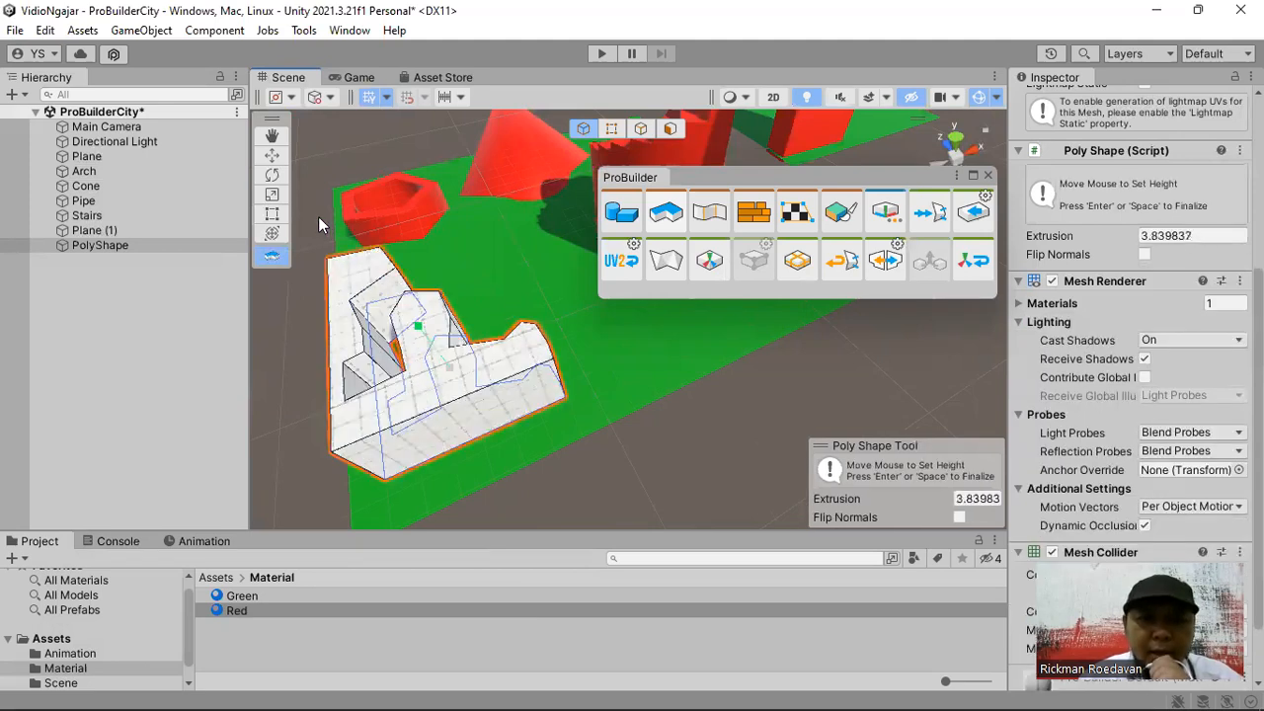
# Step: Extrude the Poly Shape outline upward to a height of about 3.84
pyautogui.click(318, 216)
pyautogui.moveTo(318, 216); pyautogui.dragTo(449, 421, button='right')
pyautogui.moveTo(449, 422); pyautogui.dragTo(617, 360, button='middle')
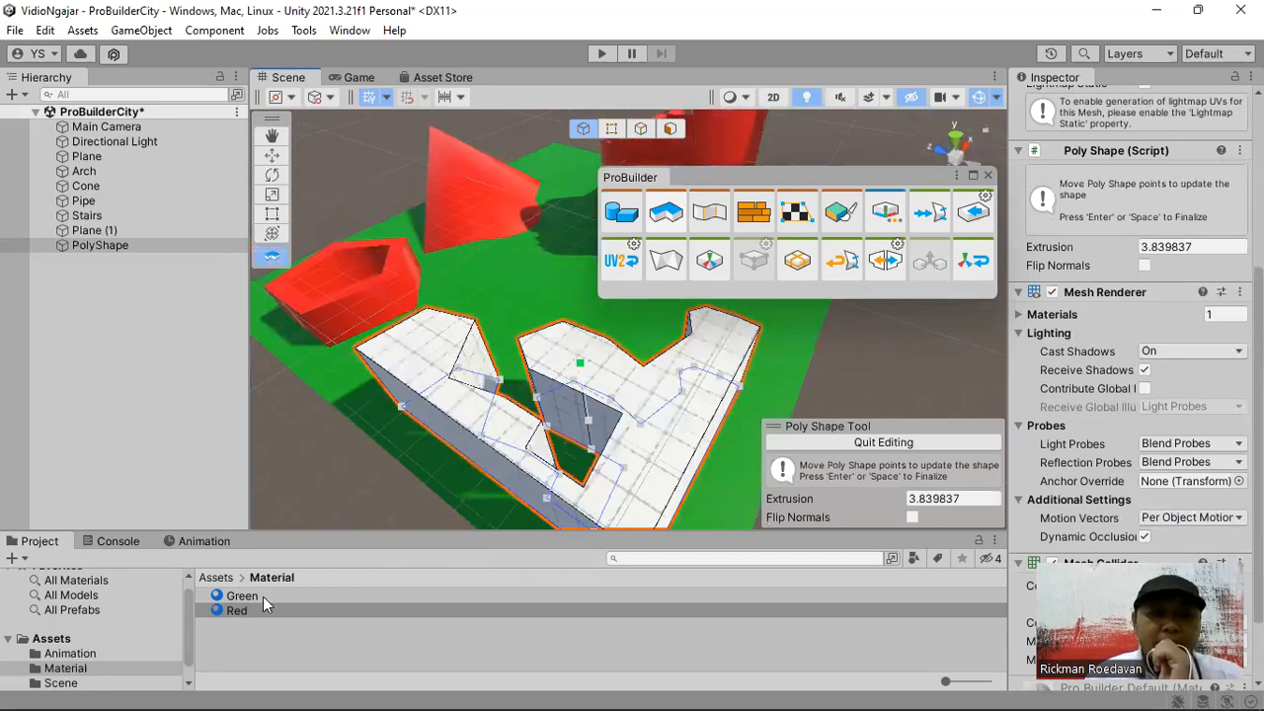
# Step: Apply the Red material to the extruded Poly Shape
pyautogui.moveTo(372, 414); pyautogui.dragTo(381, 520, button='right')
pyautogui.moveTo(228, 612); pyautogui.dragTo(299, 478)
pyautogui.moveTo(451, 394); pyautogui.dragTo(680, 374, button='right')
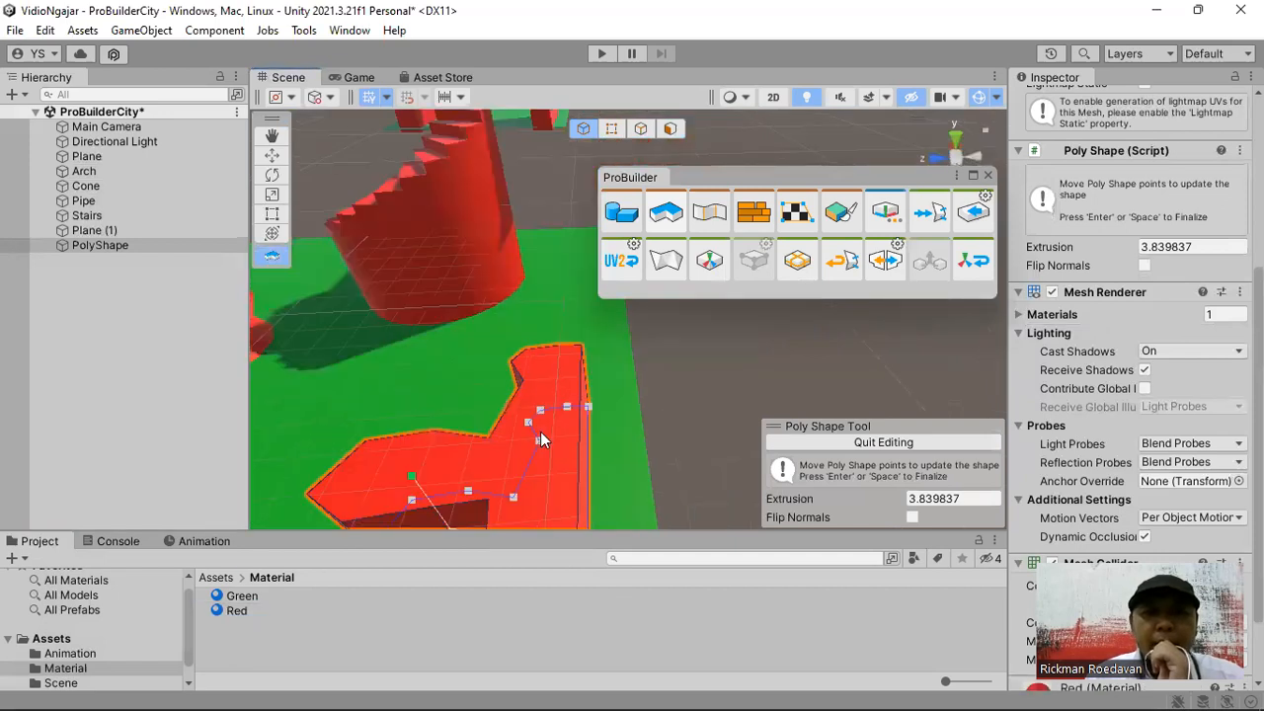
pyautogui.scroll(-5, 541, 433)
pyautogui.keyDown('alt'); pyautogui.moveTo(629, 367); pyautogui.dragTo(744, 243); pyautogui.keyUp('alt')
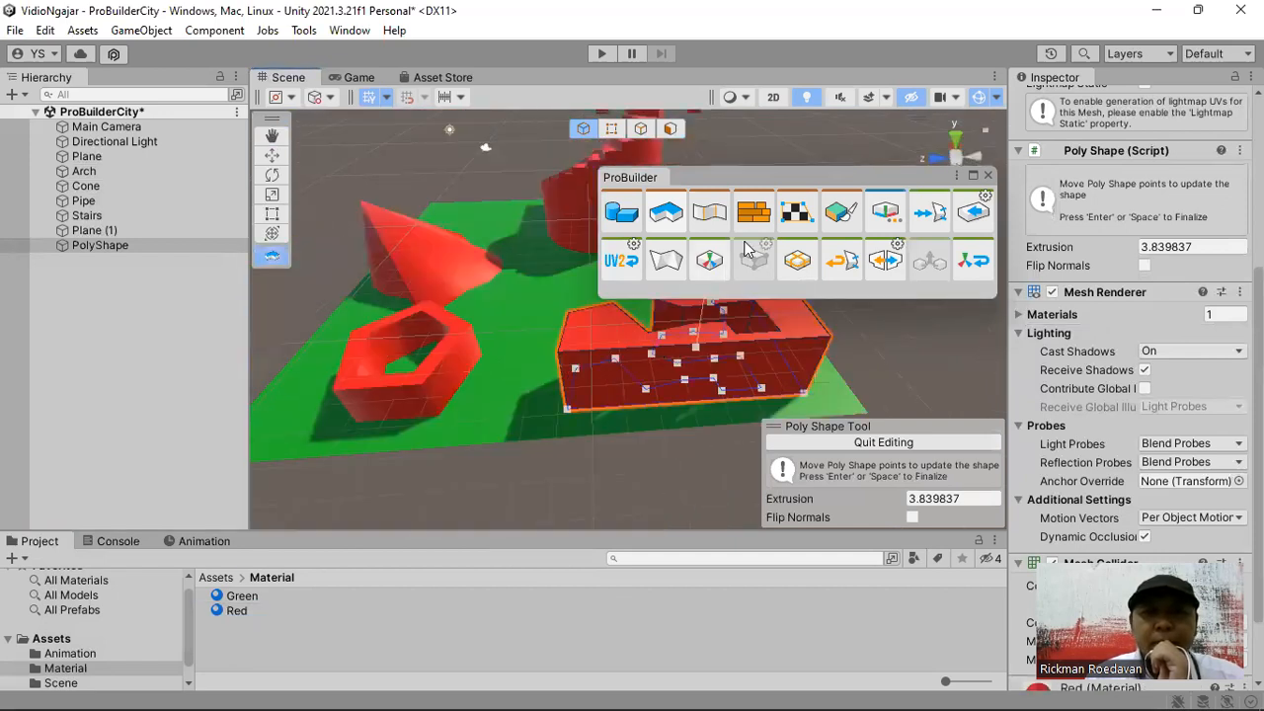
# Step: Close the ProBuilder window and finish editing the Poly Shape by switching to the Move tool and selecting the large plane
pyautogui.click(986, 177)
pyautogui.click(271, 157)
pyautogui.click(519, 432)
pyautogui.moveTo(519, 432); pyautogui.dragTo(649, 420, button='right')
pyautogui.scroll(-4, 544, 401)
pyautogui.keyDown('alt'); pyautogui.moveTo(544, 402); pyautogui.dragTo(564, 428); pyautogui.keyUp('alt')
pyautogui.keyDown('alt'); pyautogui.moveTo(487, 370); pyautogui.dragTo(664, 366); pyautogui.keyUp('alt')
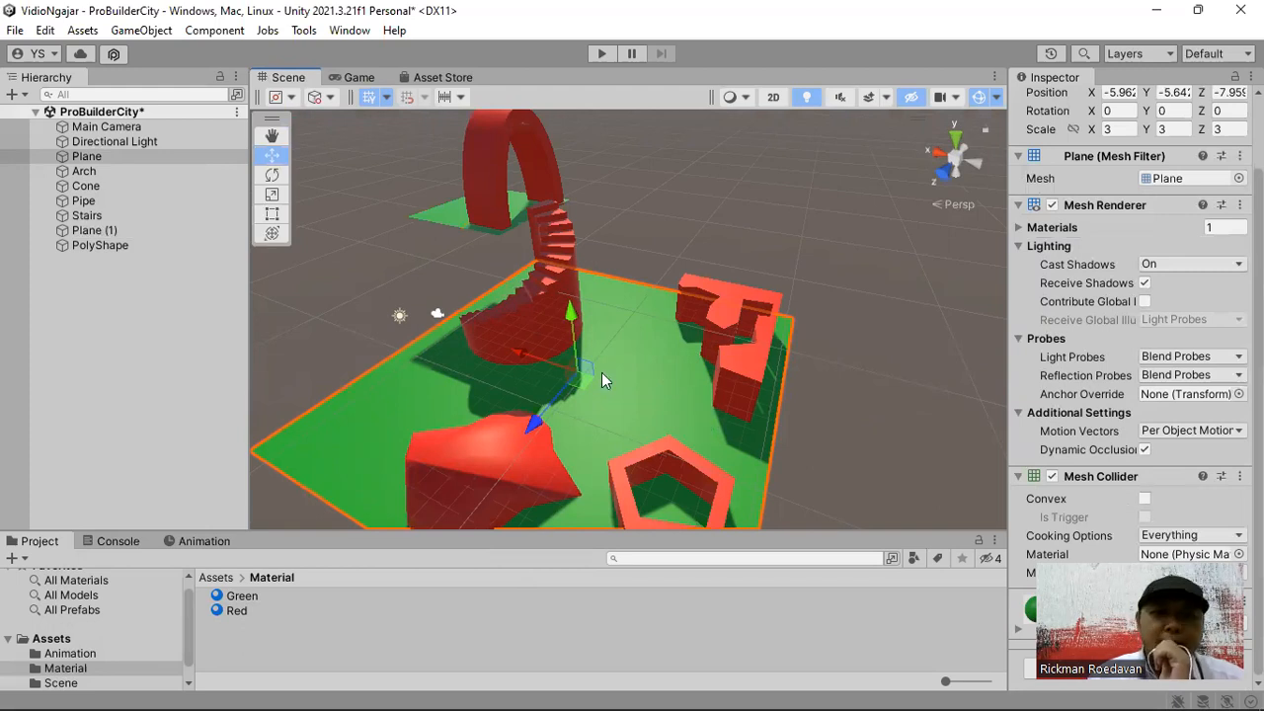
pyautogui.scroll(-2, 714, 255)
pyautogui.scroll(-3, 728, 300)
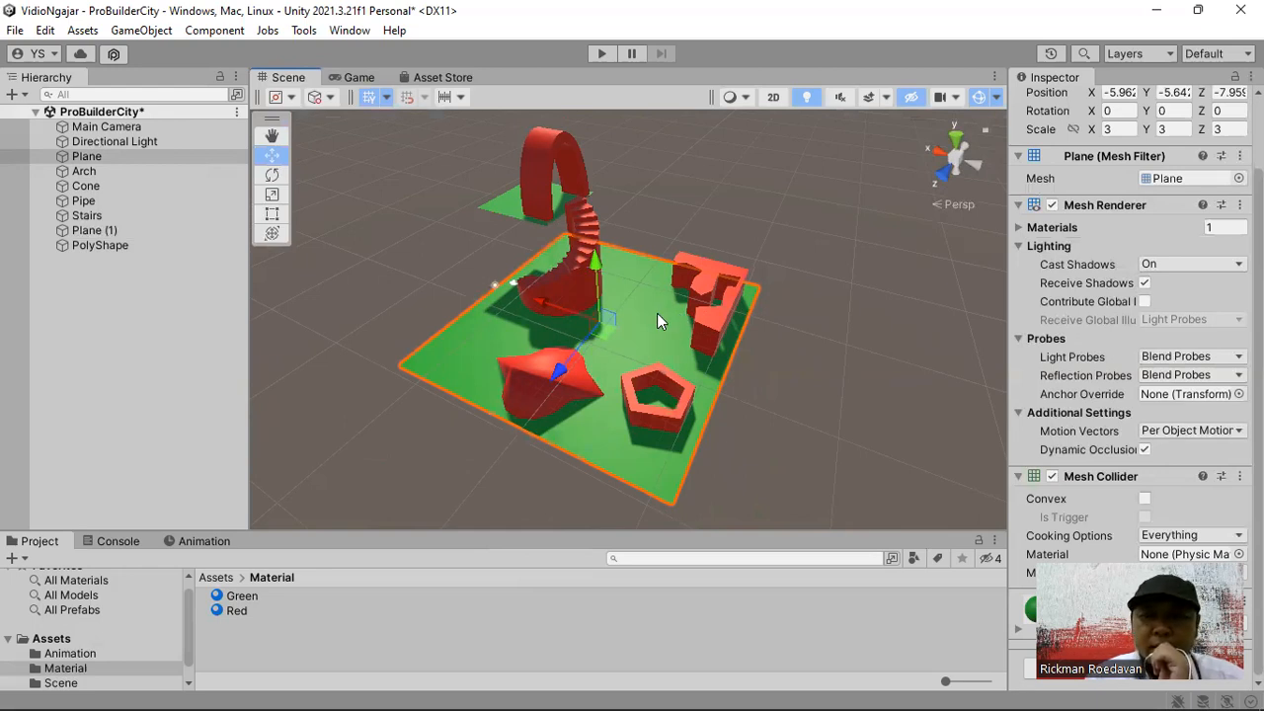
# Step: Open the Main Camera's CameraMovement animation and give its timeline more height
pyautogui.moveTo(762, 354); pyautogui.dragTo(474, 405, button='right')
pyautogui.moveTo(474, 405); pyautogui.dragTo(593, 459, button='middle')
pyautogui.scroll(5, 668, 385)
pyautogui.scroll(-3, 613, 445)
pyautogui.moveTo(642, 417); pyautogui.dragTo(651, 373, button='middle')
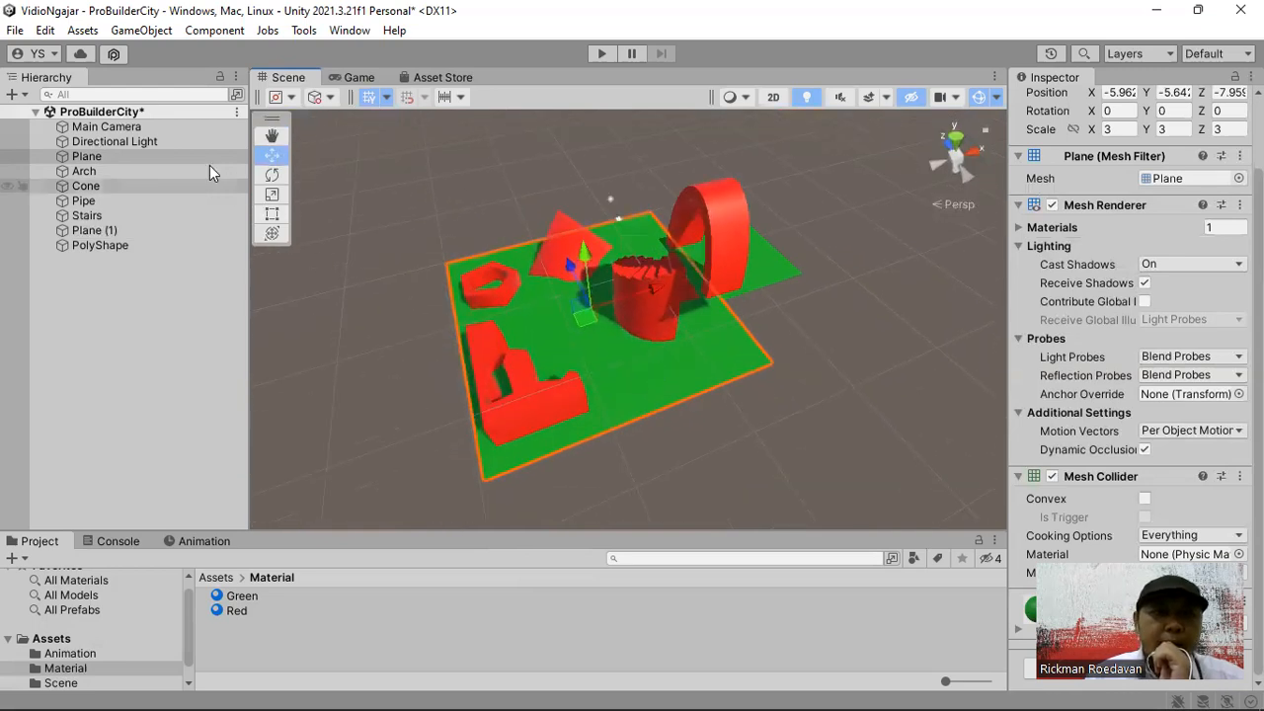
pyautogui.click(167, 125)
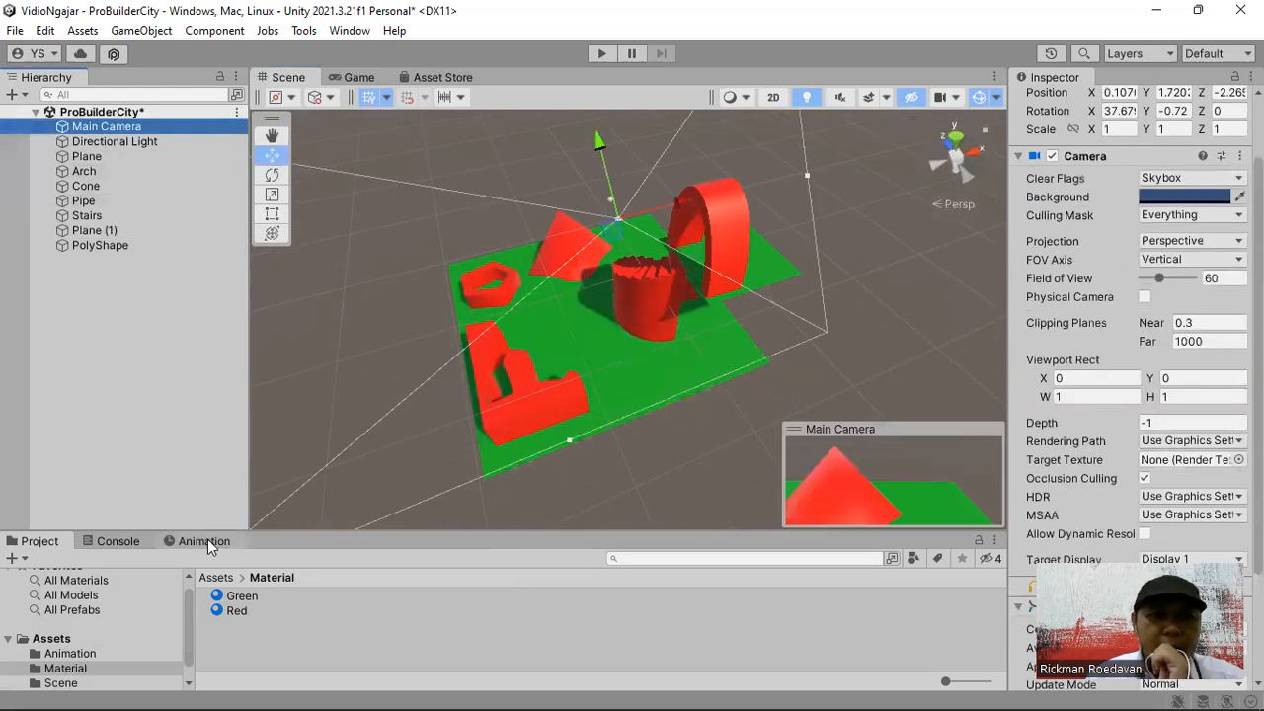
pyautogui.click(204, 540)
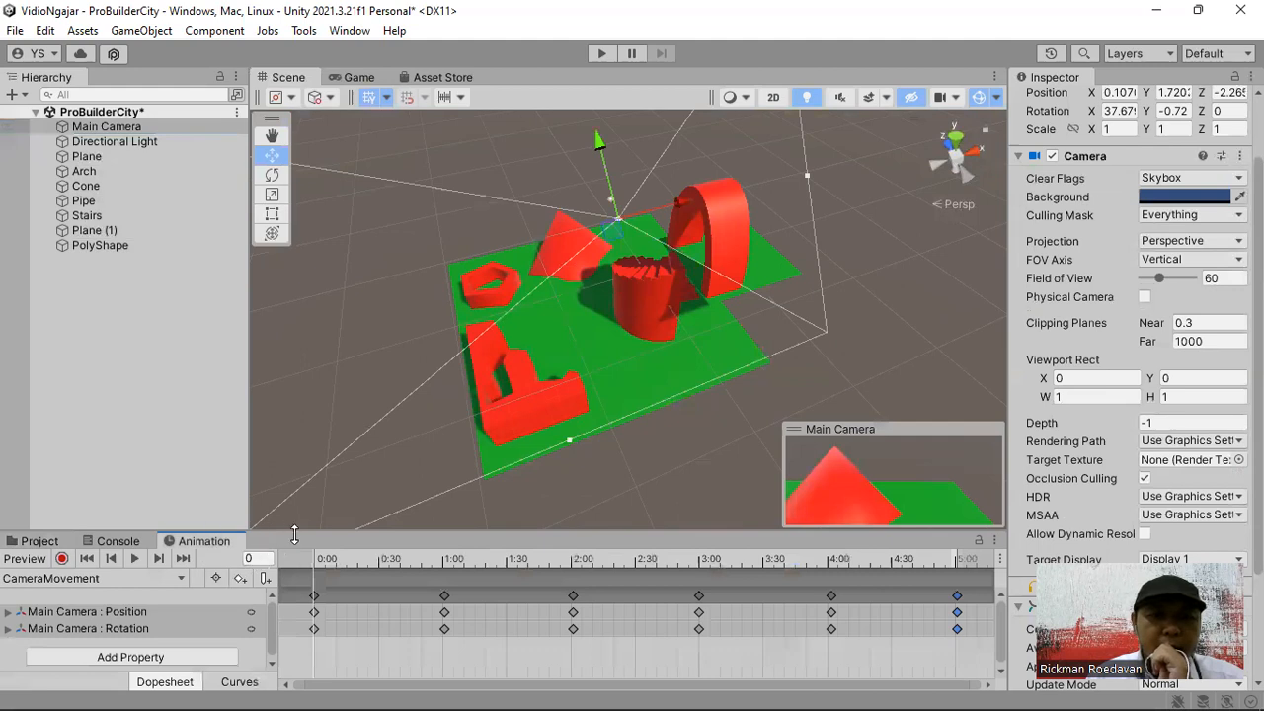
pyautogui.moveTo(295, 522); pyautogui.dragTo(296, 486)
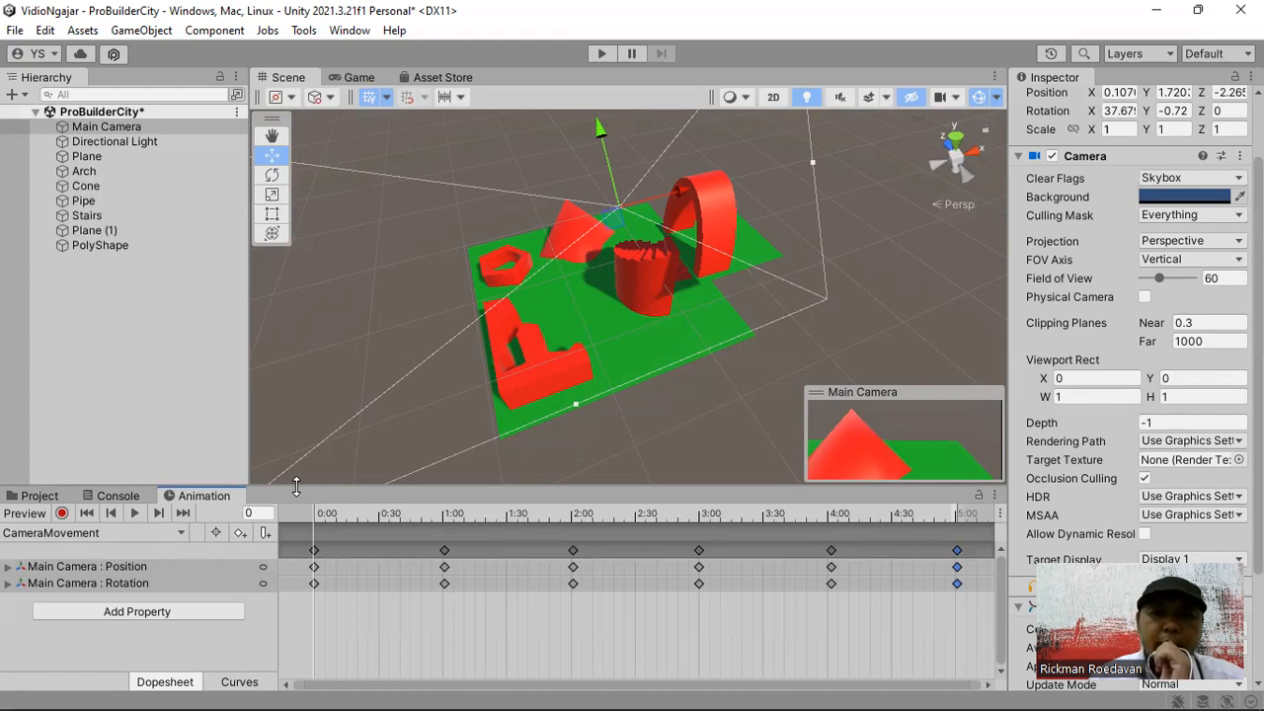
# Step: Start keyframe recording and align the Main Camera at 0:00 with the elevated overview of the whole city
pyautogui.click(61, 512)
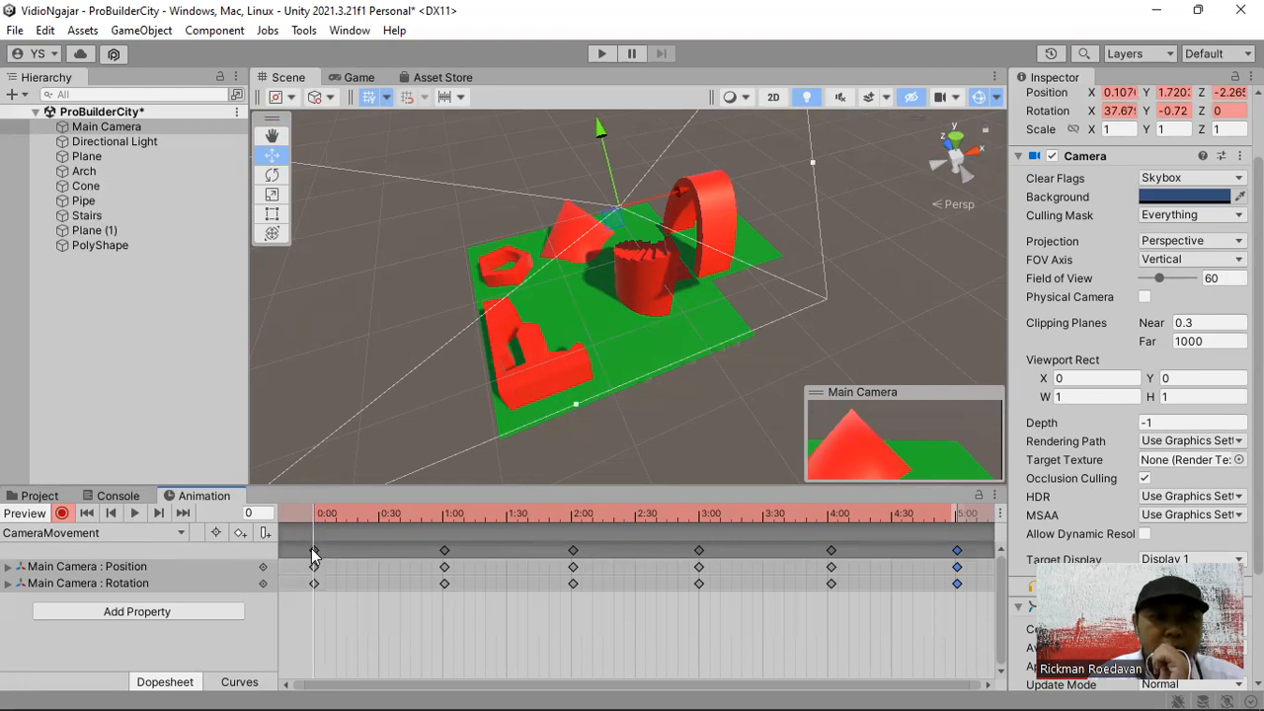
pyautogui.click(142, 29)
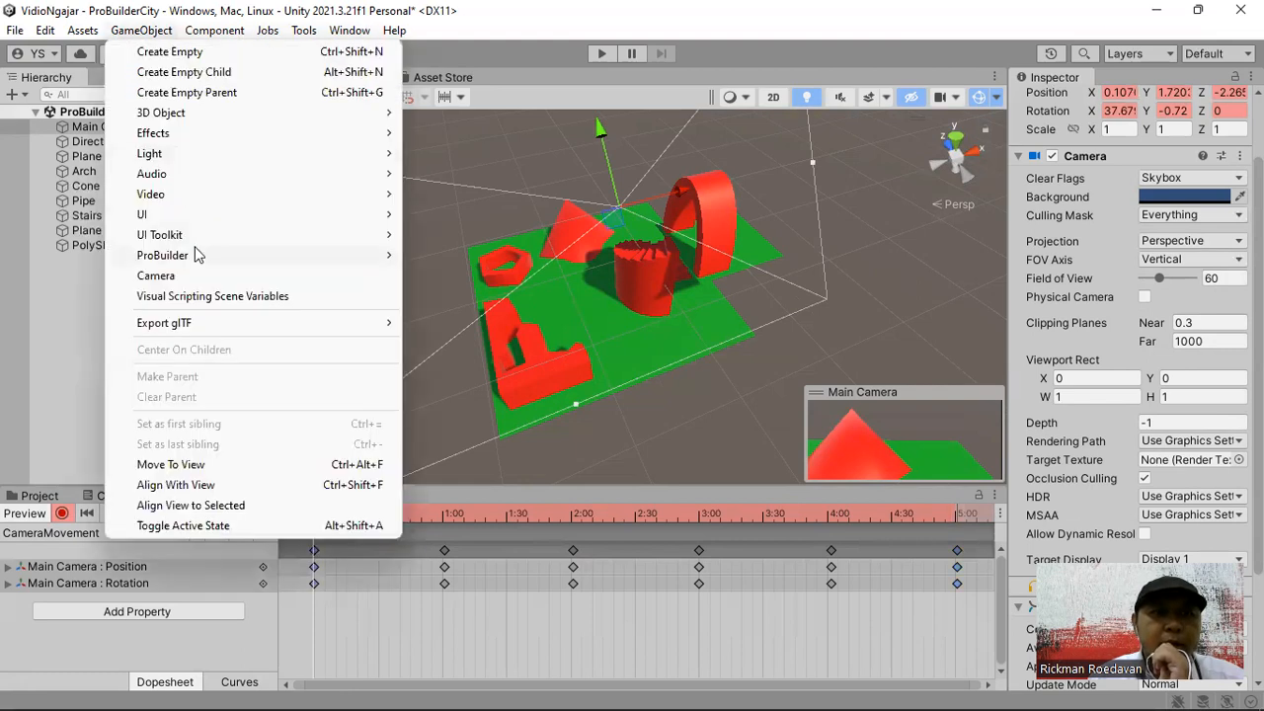
pyautogui.click(198, 483)
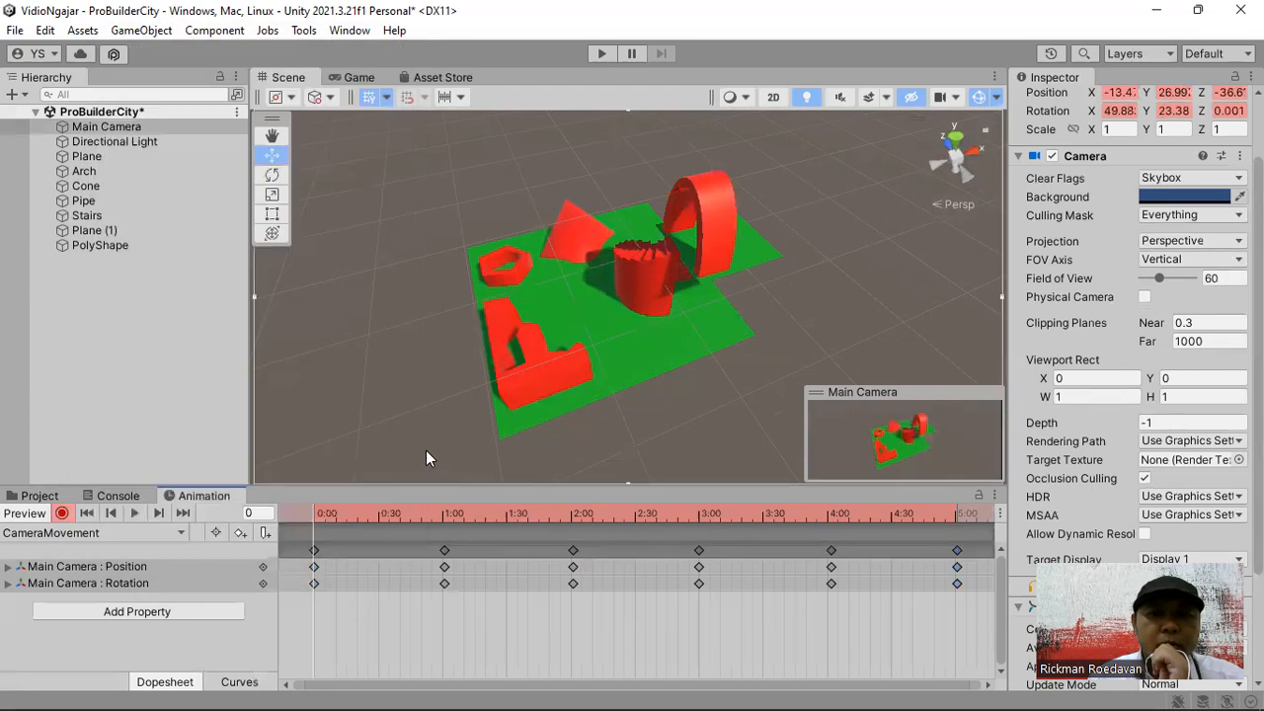
# Step: At frame 61, align the Main Camera with a low view across the pipe and Poly Shape towards the stairs and arch
pyautogui.click(440, 513)
pyautogui.click(446, 515)
pyautogui.keyDown('alt'); pyautogui.moveTo(400, 432); pyautogui.dragTo(389, 408); pyautogui.keyUp('alt')
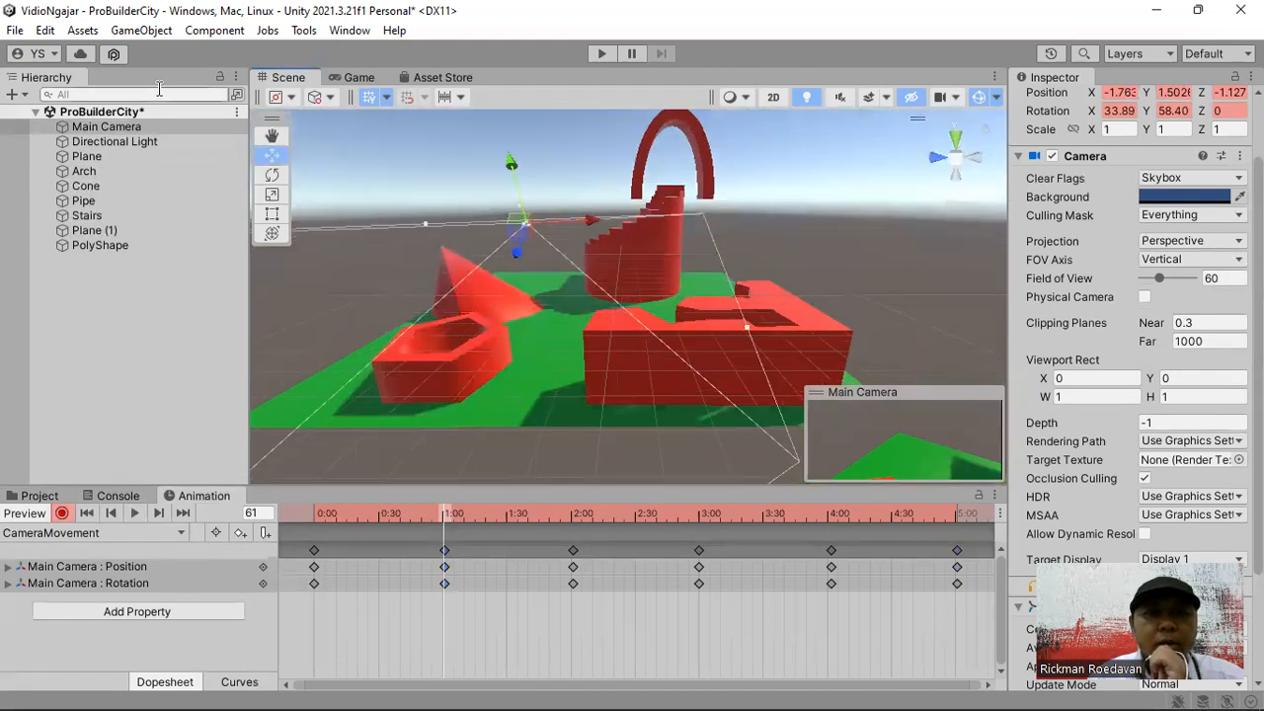
pyautogui.click(141, 30)
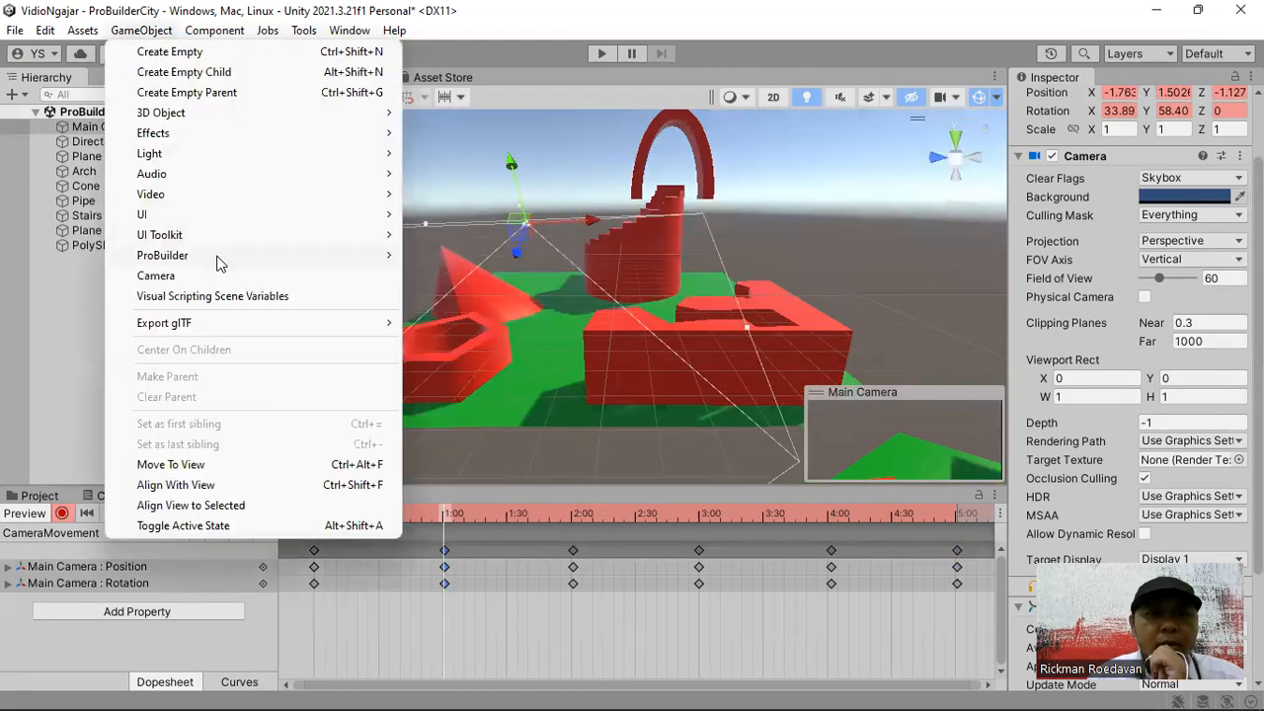
pyautogui.click(210, 485)
# Step: Go to the 2:00 keyframe and frame the whole city from an elevated corner with the pipe and cone in front
pyautogui.click(570, 515)
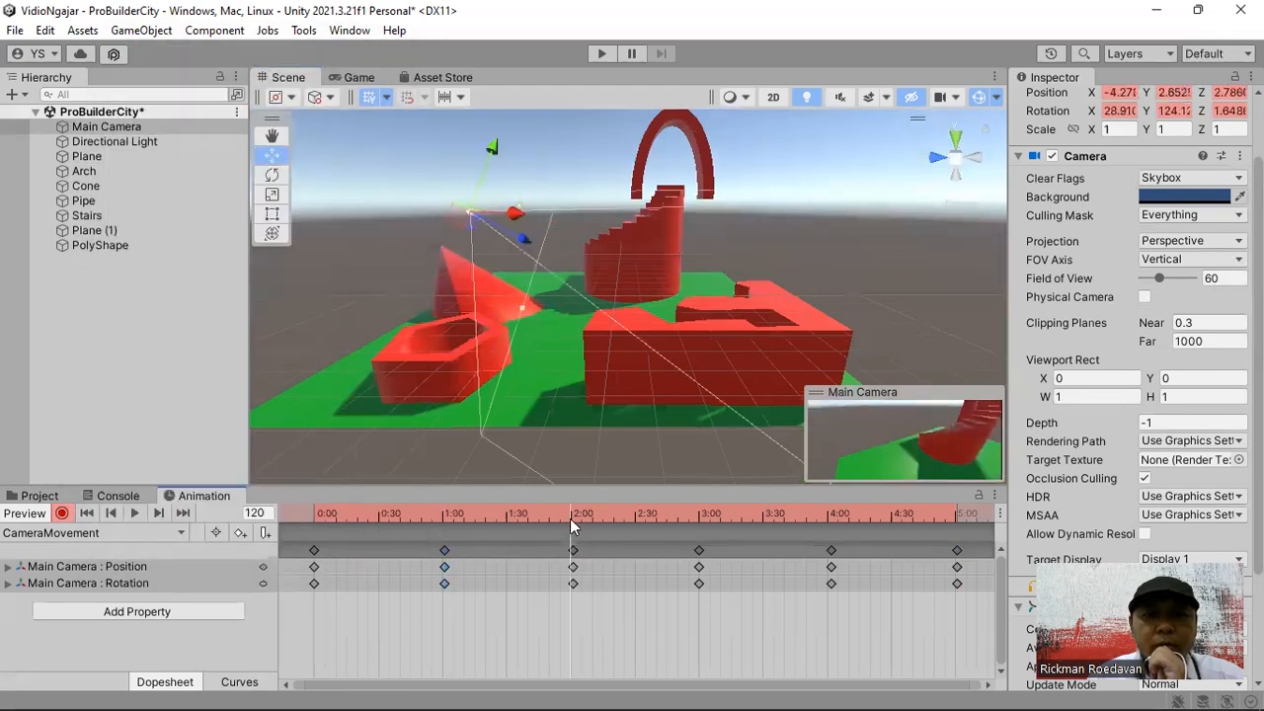
pyautogui.moveTo(420, 280); pyautogui.dragTo(741, 350, button='middle')
pyautogui.scroll(-10, 741, 350)
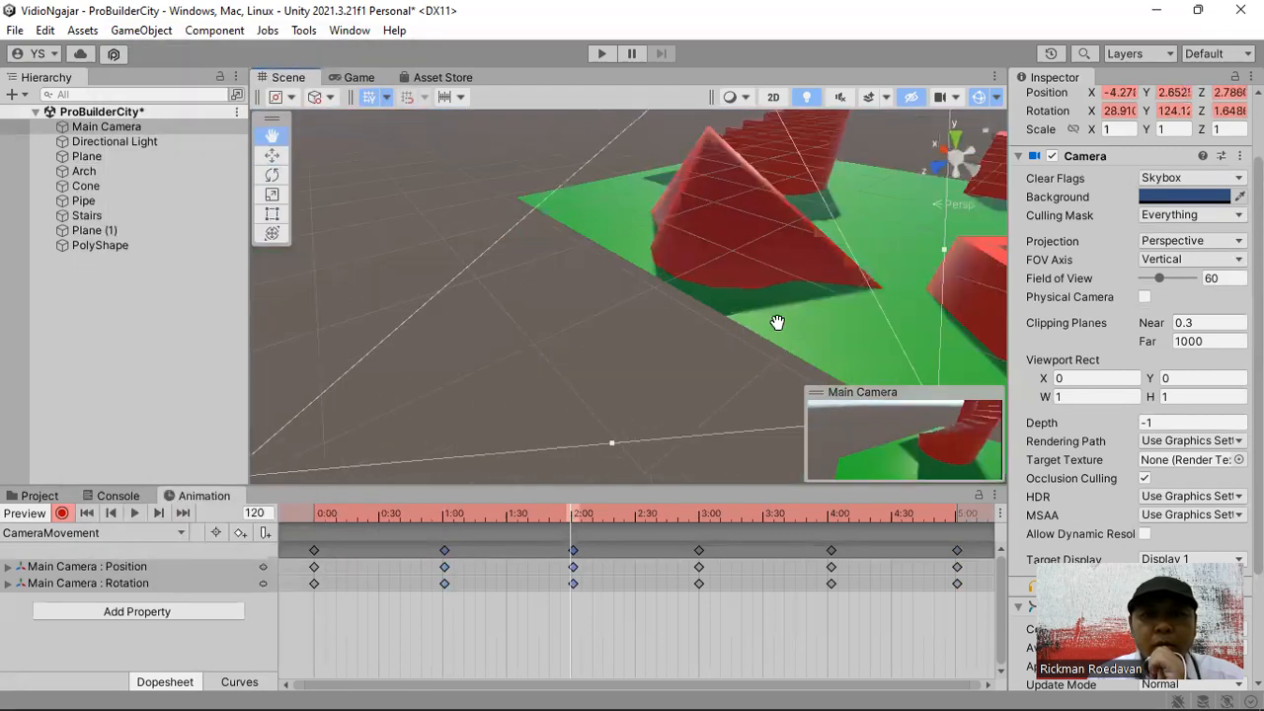
pyautogui.moveTo(667, 313); pyautogui.dragTo(625, 269, button='middle')
# Step: Try aligning the Main Camera with the current view at frames 120 and 122, undoing each alignment
pyautogui.click(141, 30)
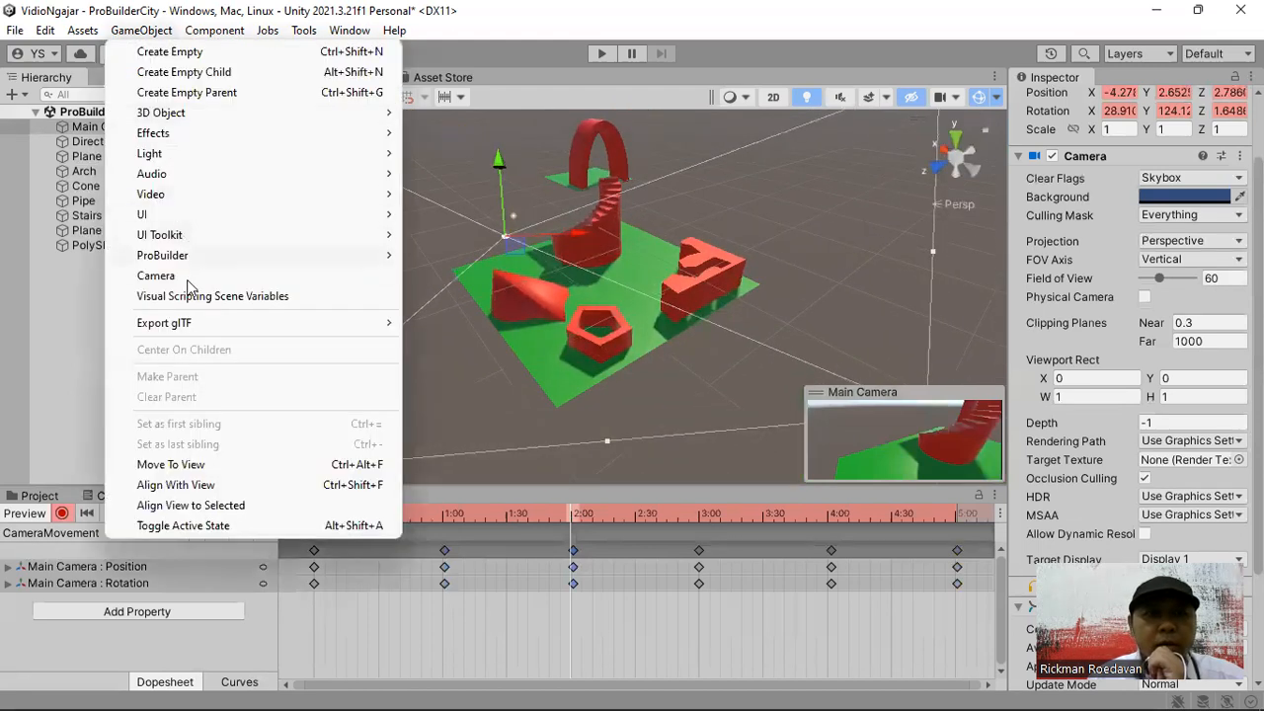
pyautogui.click(198, 485)
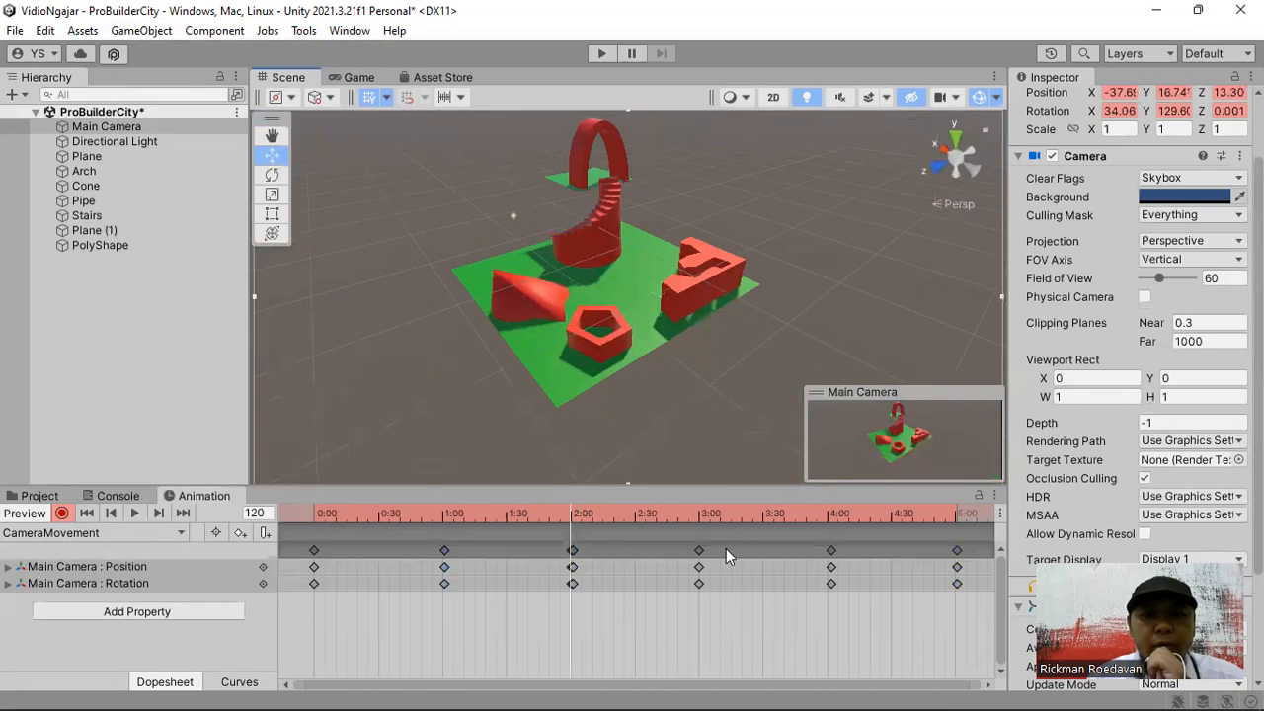
pyautogui.hotkey('ctrl', 'z')
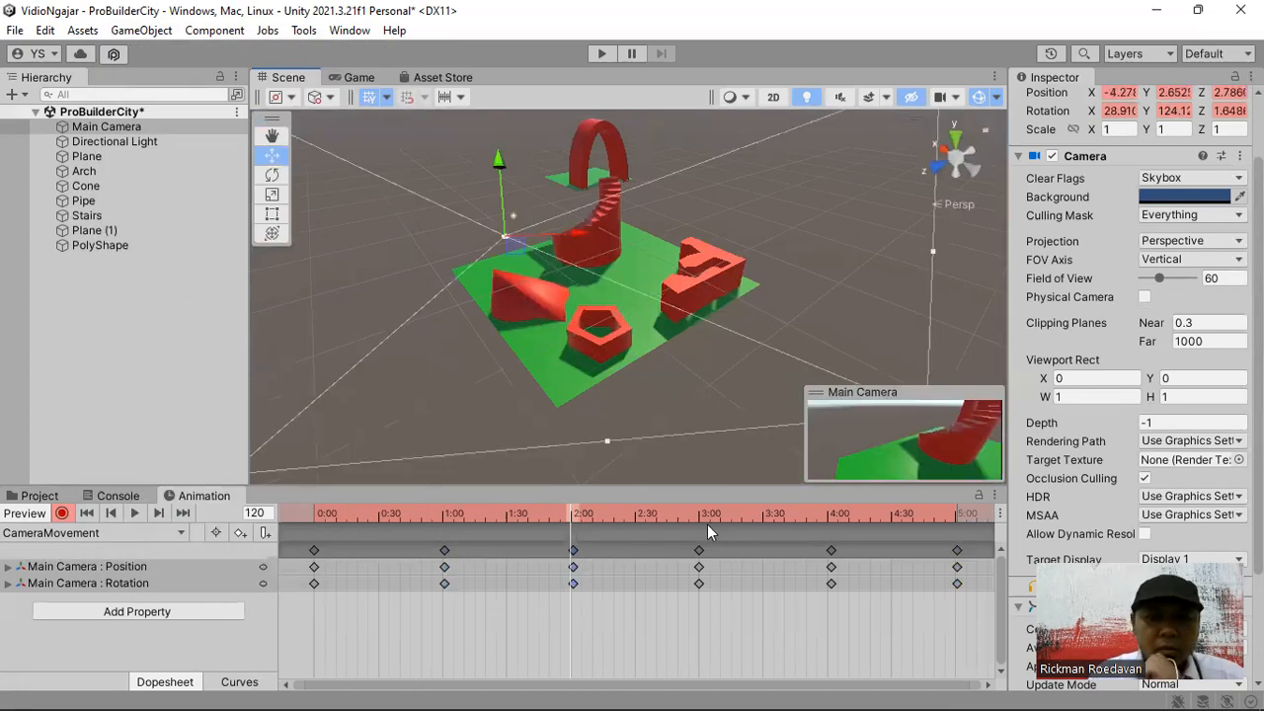
pyautogui.moveTo(573, 520); pyautogui.dragTo(576, 523)
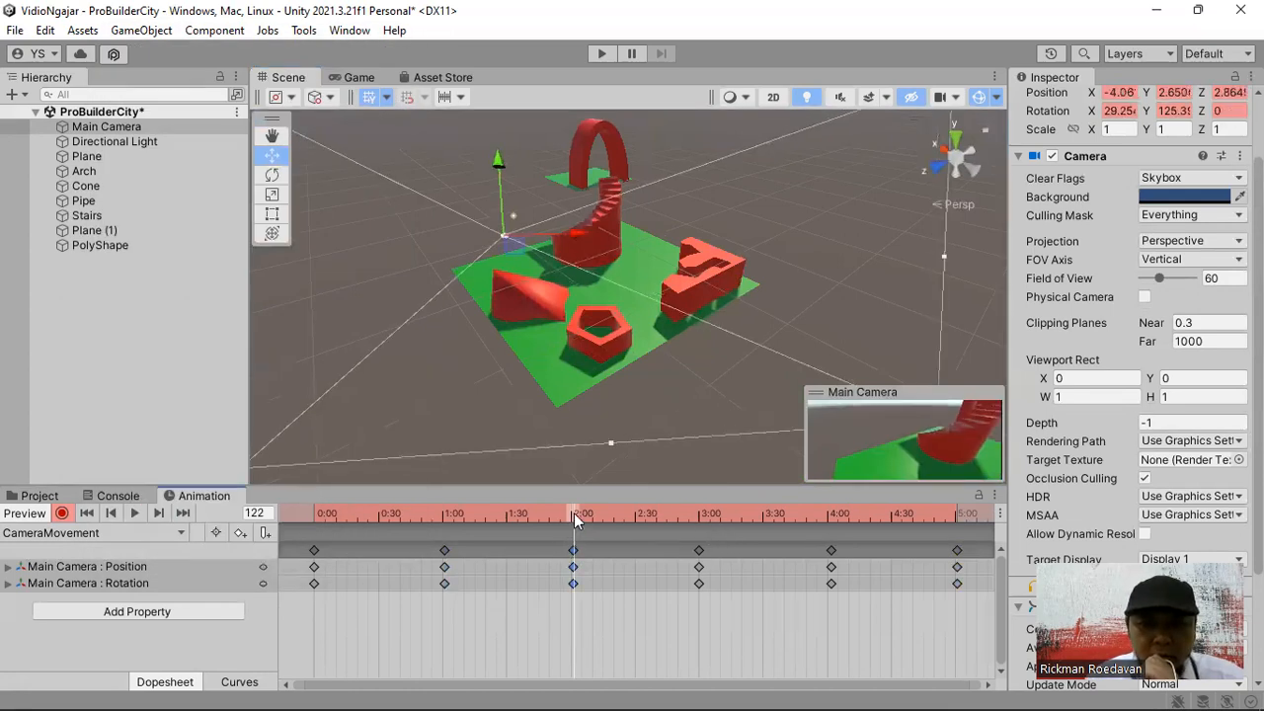
pyautogui.click(141, 30)
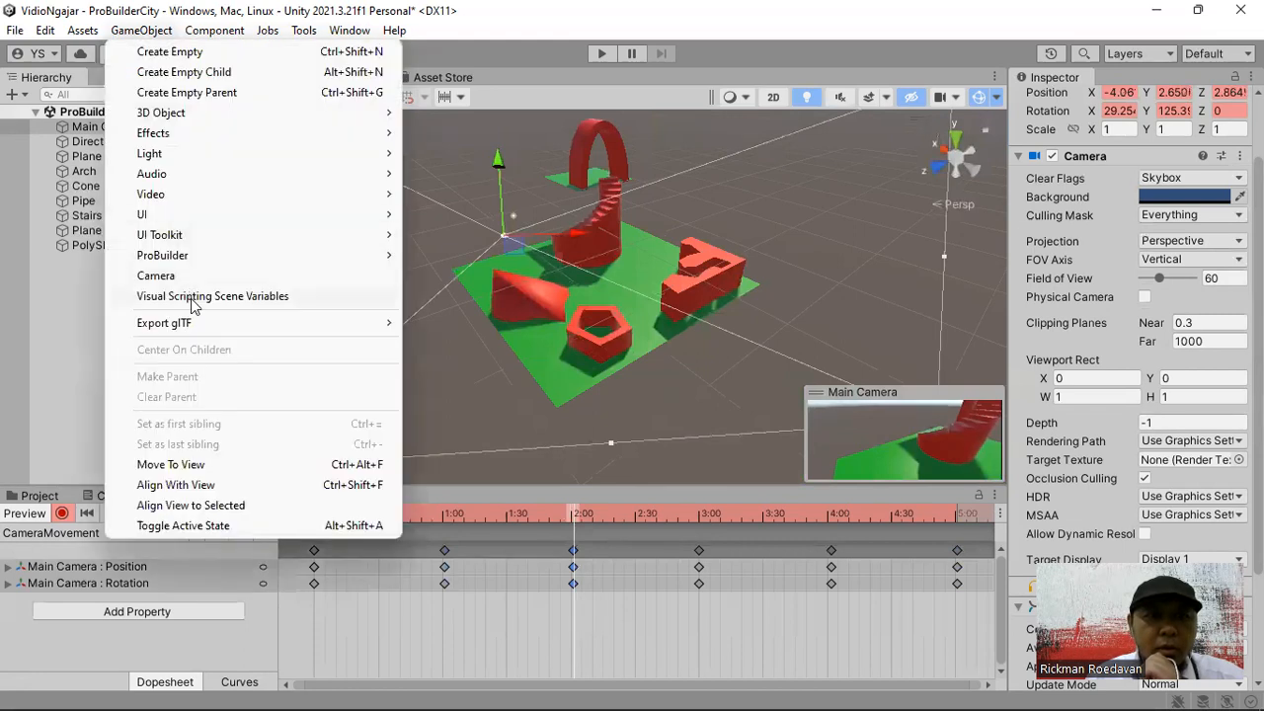
pyautogui.click(174, 485)
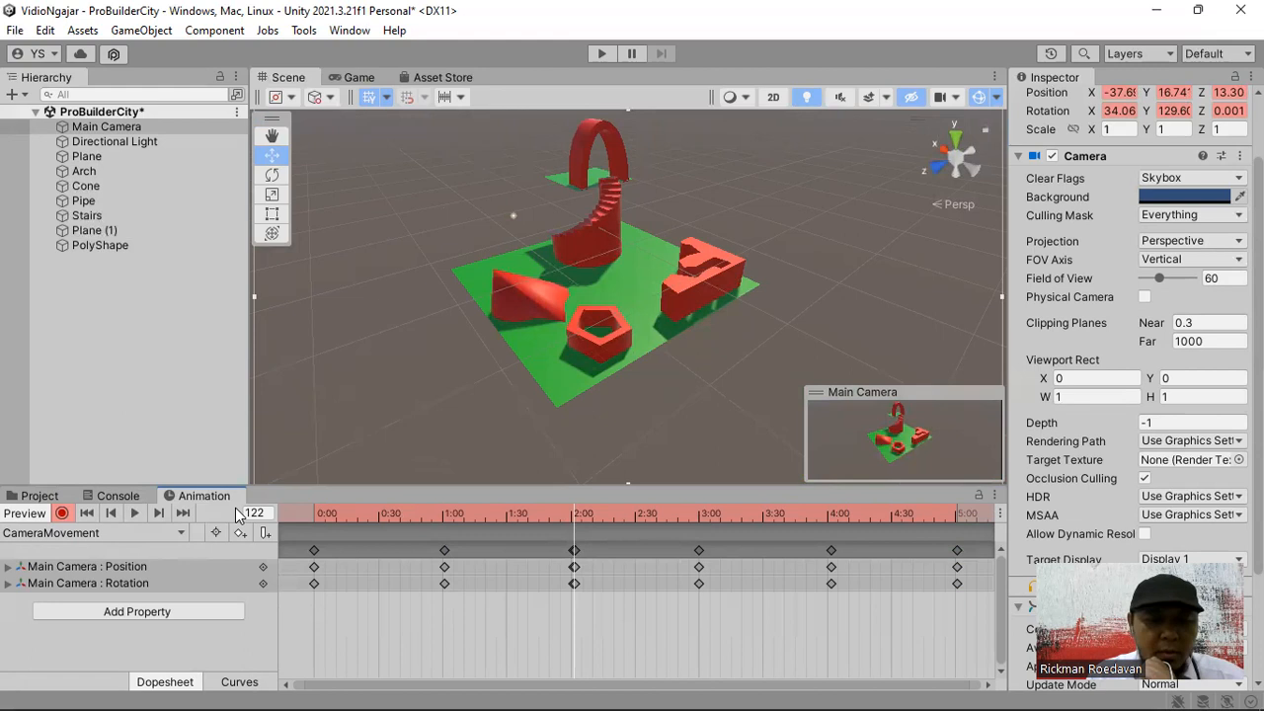
pyautogui.hotkey('ctrl', 'z')
# Step: At frame 121, align the Main Camera with the elevated corner view of the city
pyautogui.click(571, 514)
pyautogui.click(573, 515)
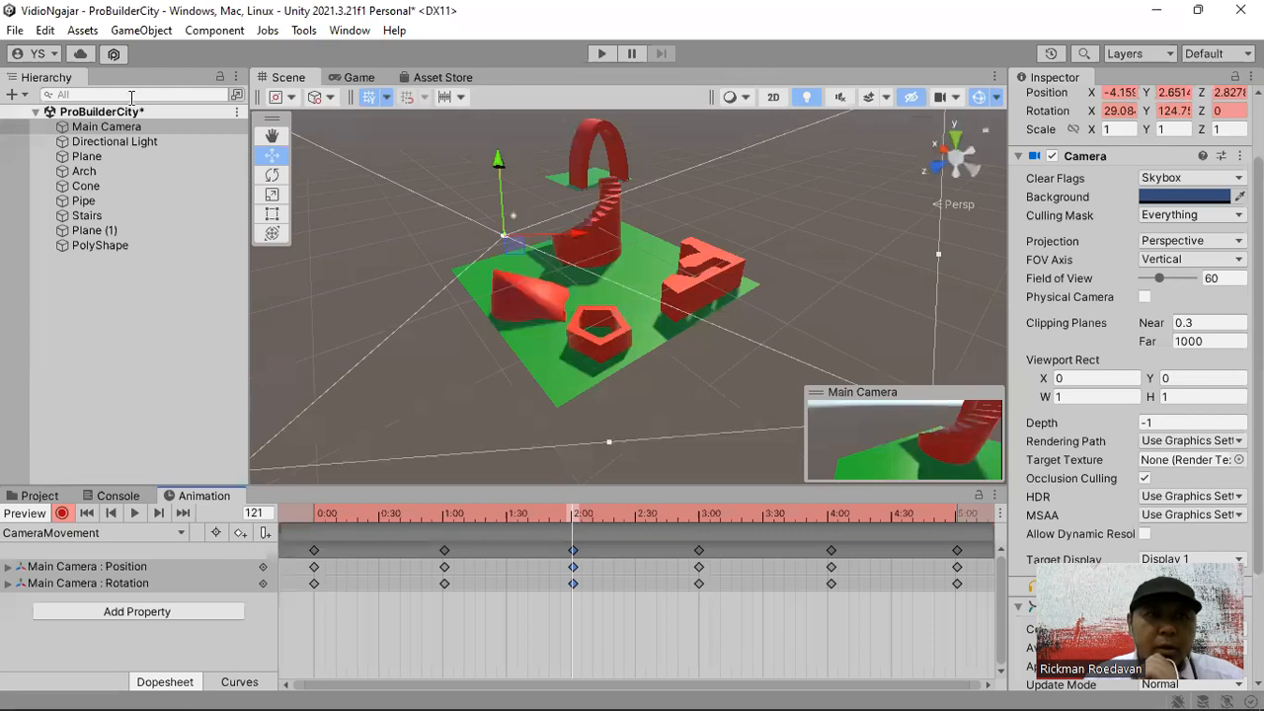
pyautogui.click(141, 29)
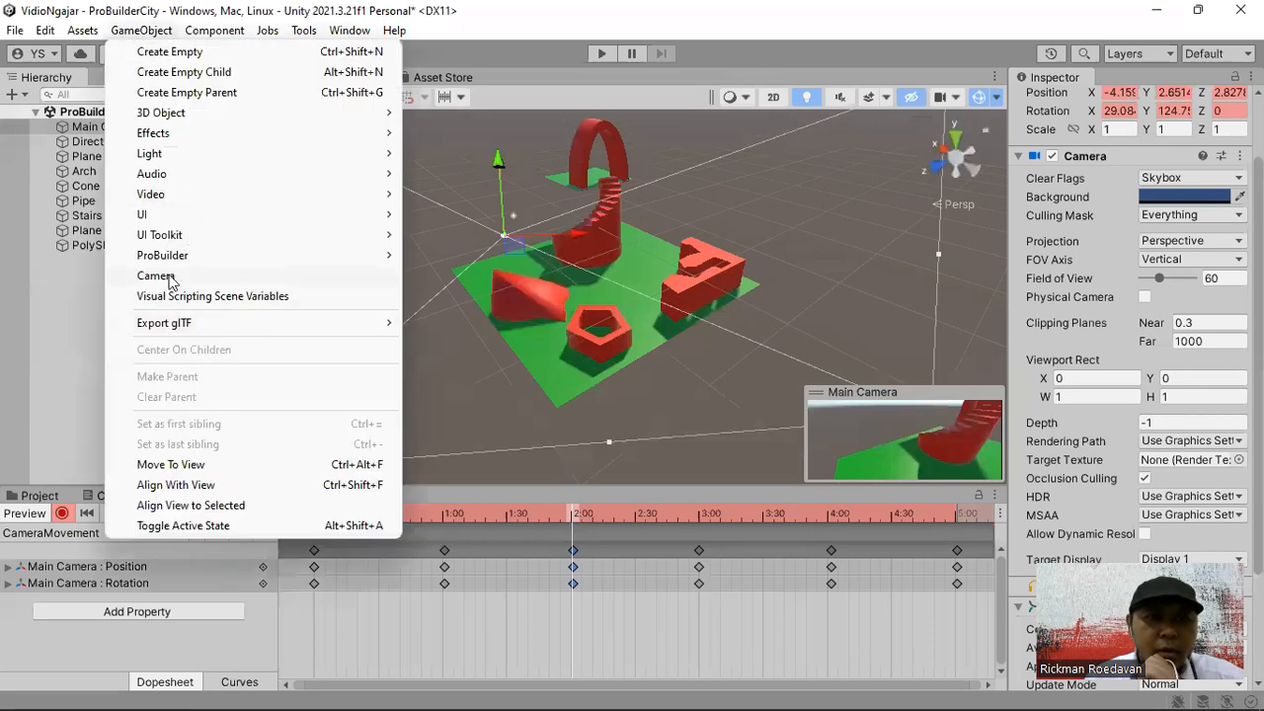
pyautogui.click(204, 486)
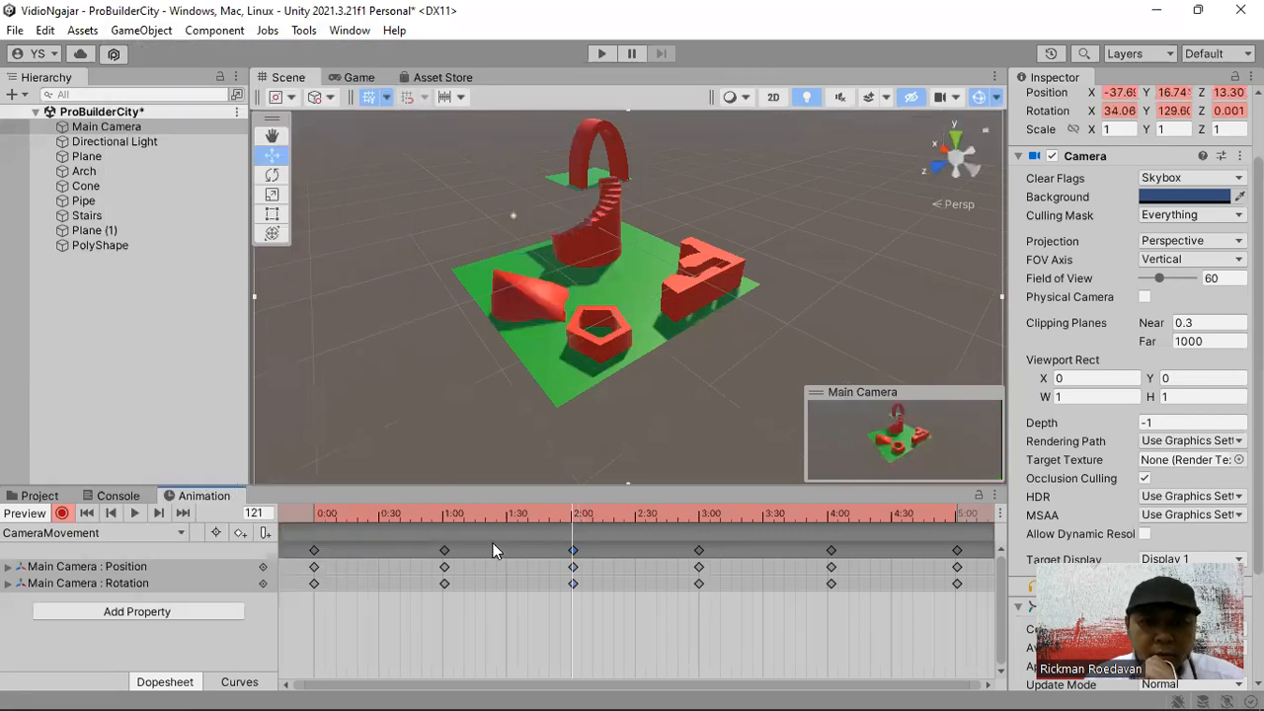
# Step: At frame 180, align the Main Camera with a close view facing the arch on its platform
pyautogui.click(698, 513)
pyautogui.scroll(4, 627, 196)
pyautogui.moveTo(624, 197); pyautogui.dragTo(566, 311, button='right')
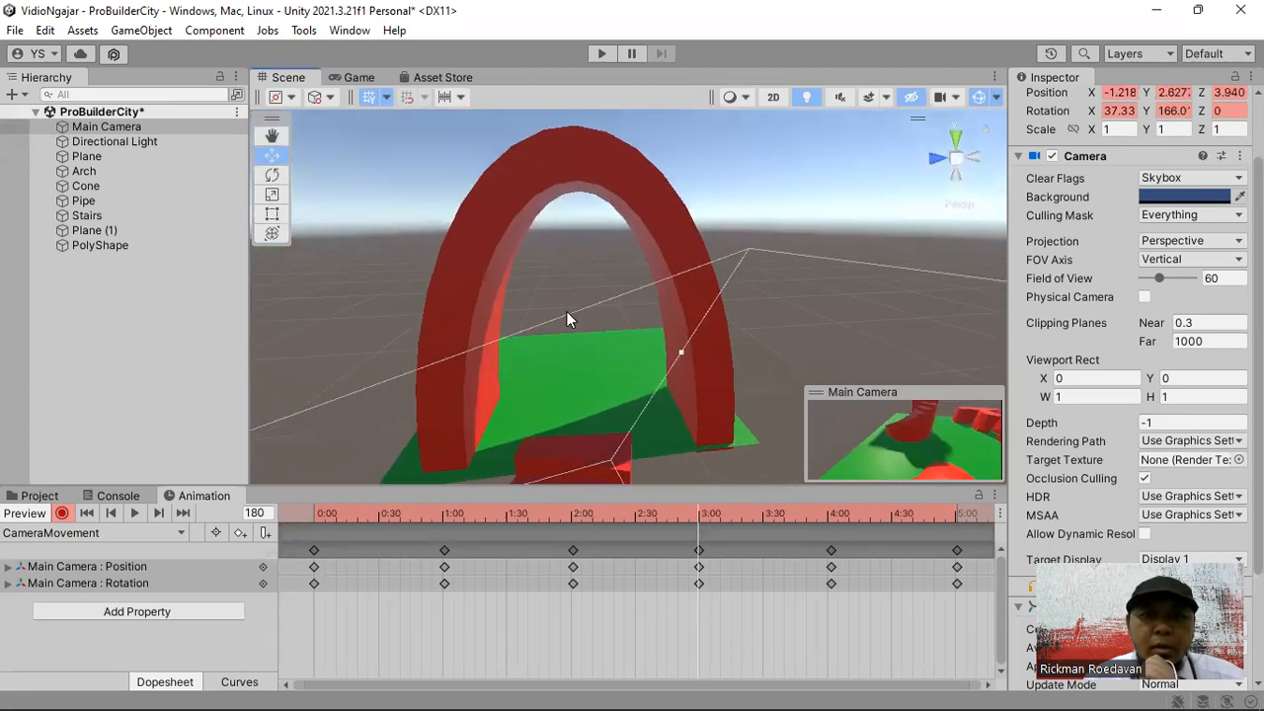
pyautogui.click(141, 30)
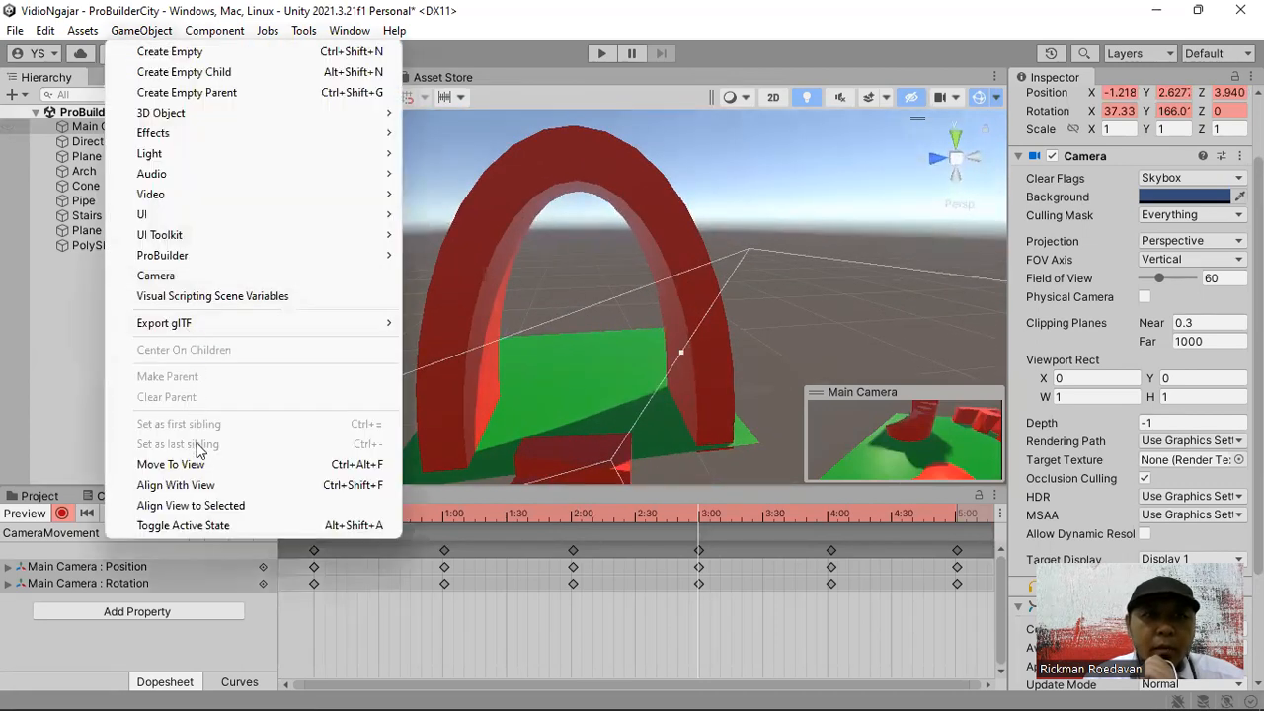
pyautogui.click(197, 485)
# Step: At frame 242, align the Main Camera with a distant elevated view of the city from behind the arch
pyautogui.moveTo(617, 294); pyautogui.dragTo(664, 295, button='right')
pyautogui.scroll(3, 593, 326)
pyautogui.scroll(-5, 610, 322)
pyautogui.scroll(-5, 633, 306)
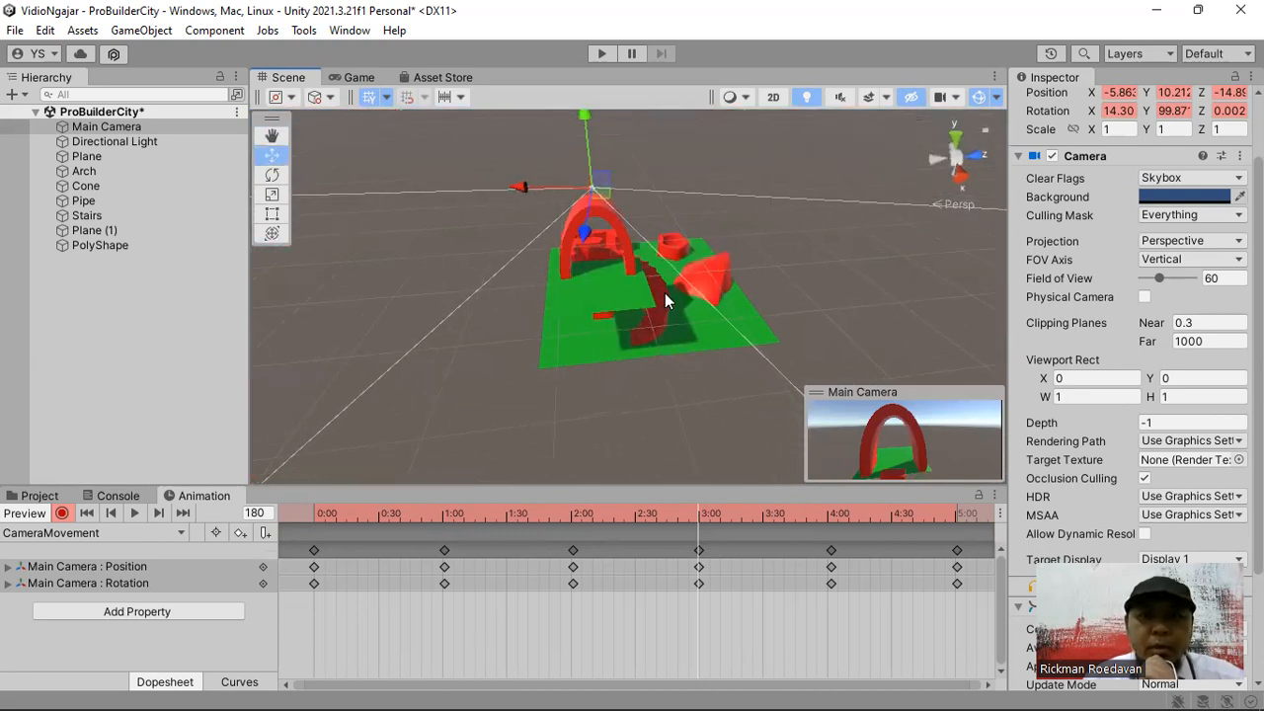
pyautogui.click(827, 514)
pyautogui.moveTo(827, 513); pyautogui.dragTo(830, 514)
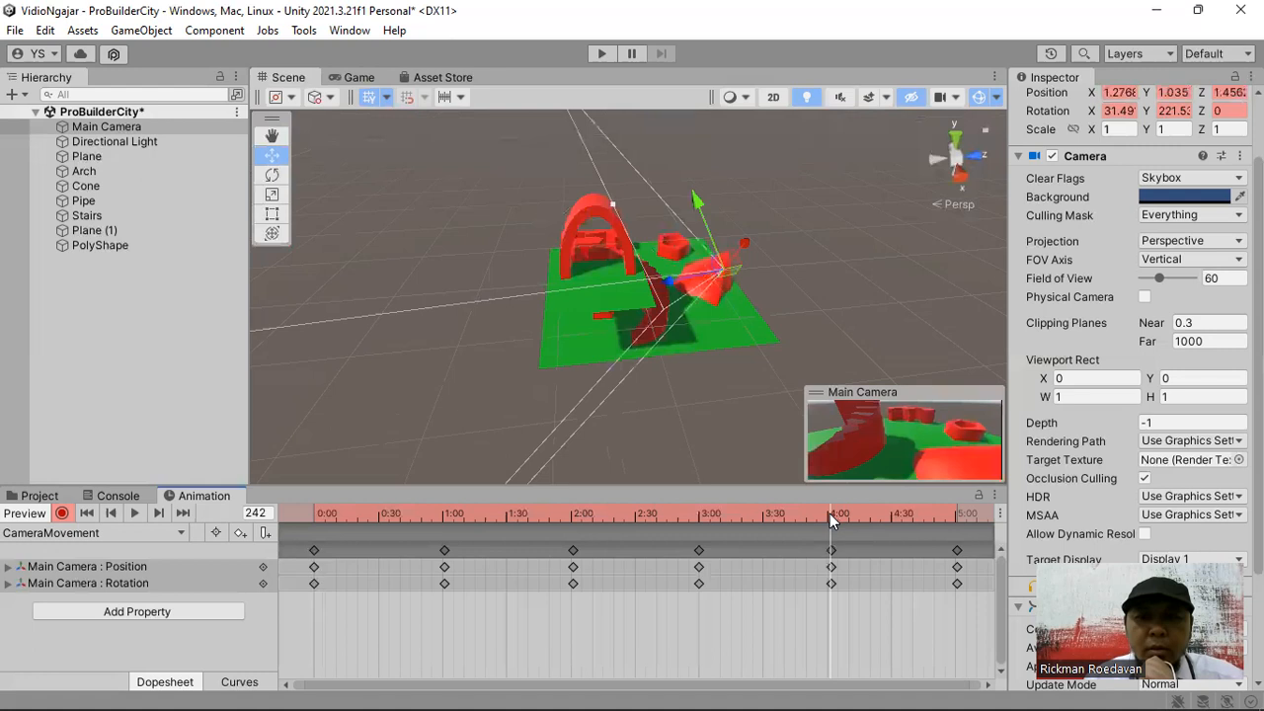
pyautogui.click(141, 30)
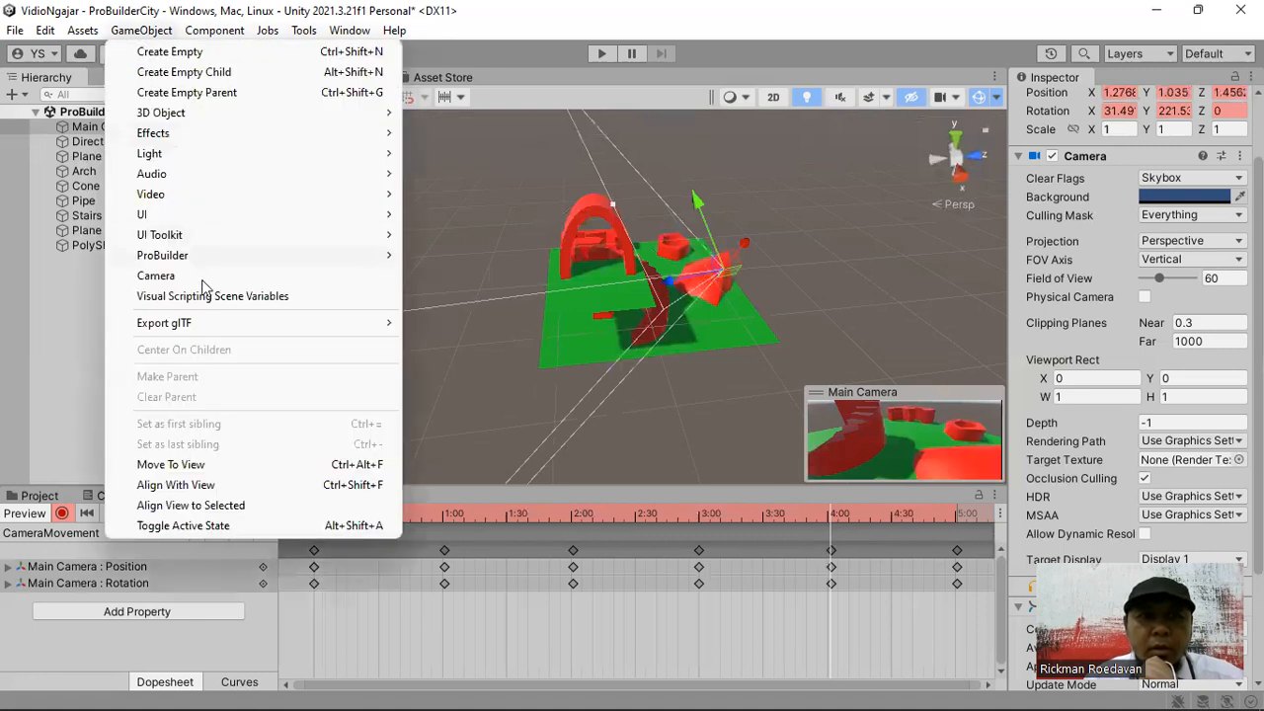
pyautogui.click(212, 485)
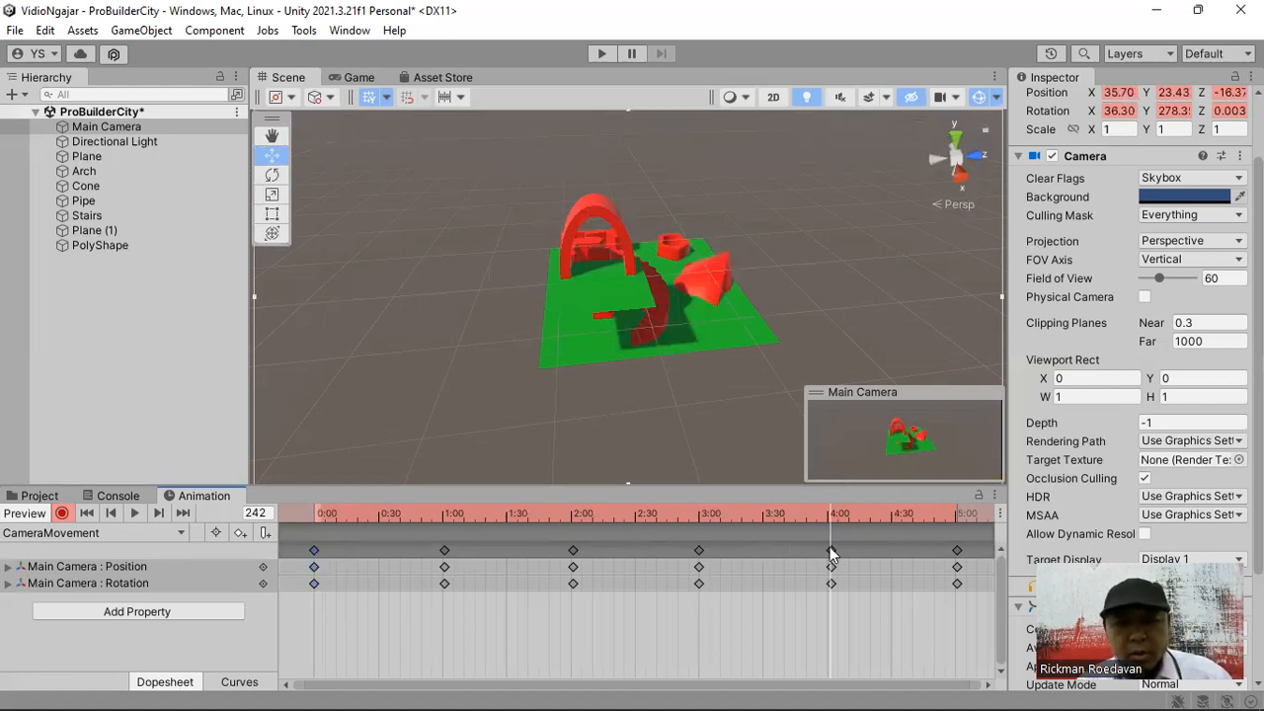
# Step: Paste the copied 0:00 camera keyframe onto frame 242
pyautogui.hotkey('ctrl', 'v')
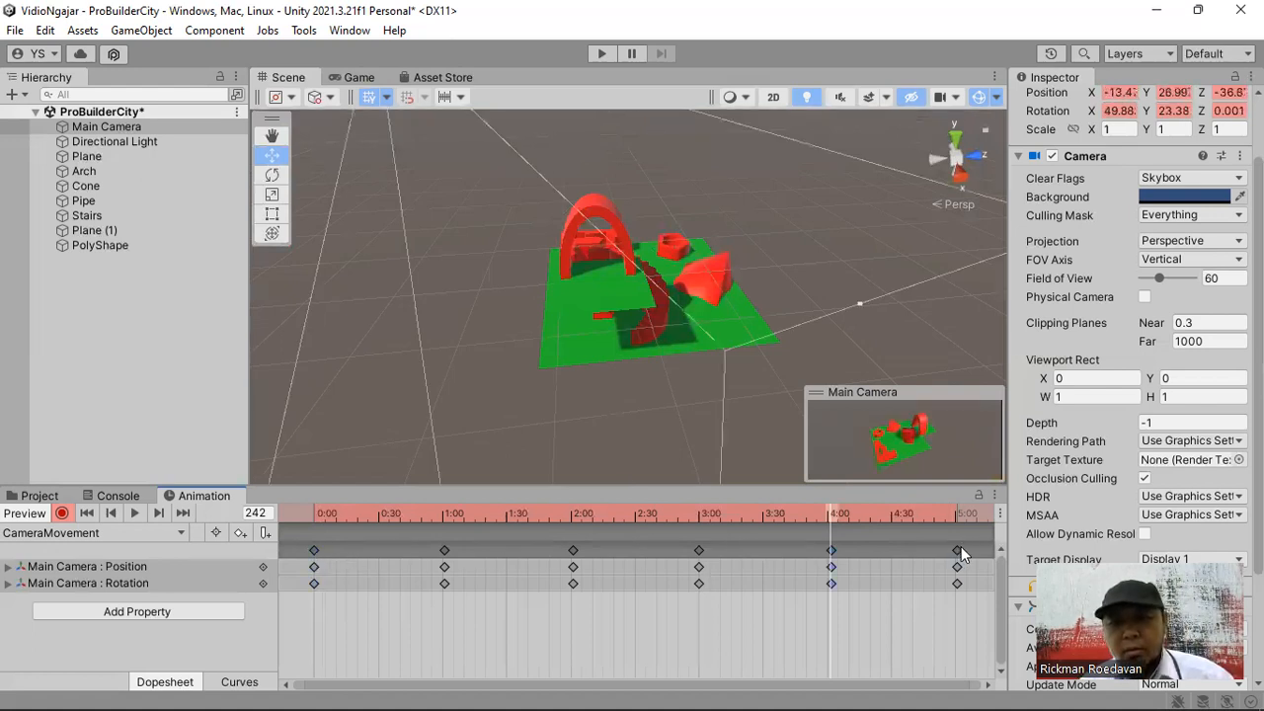
pyautogui.click(957, 550)
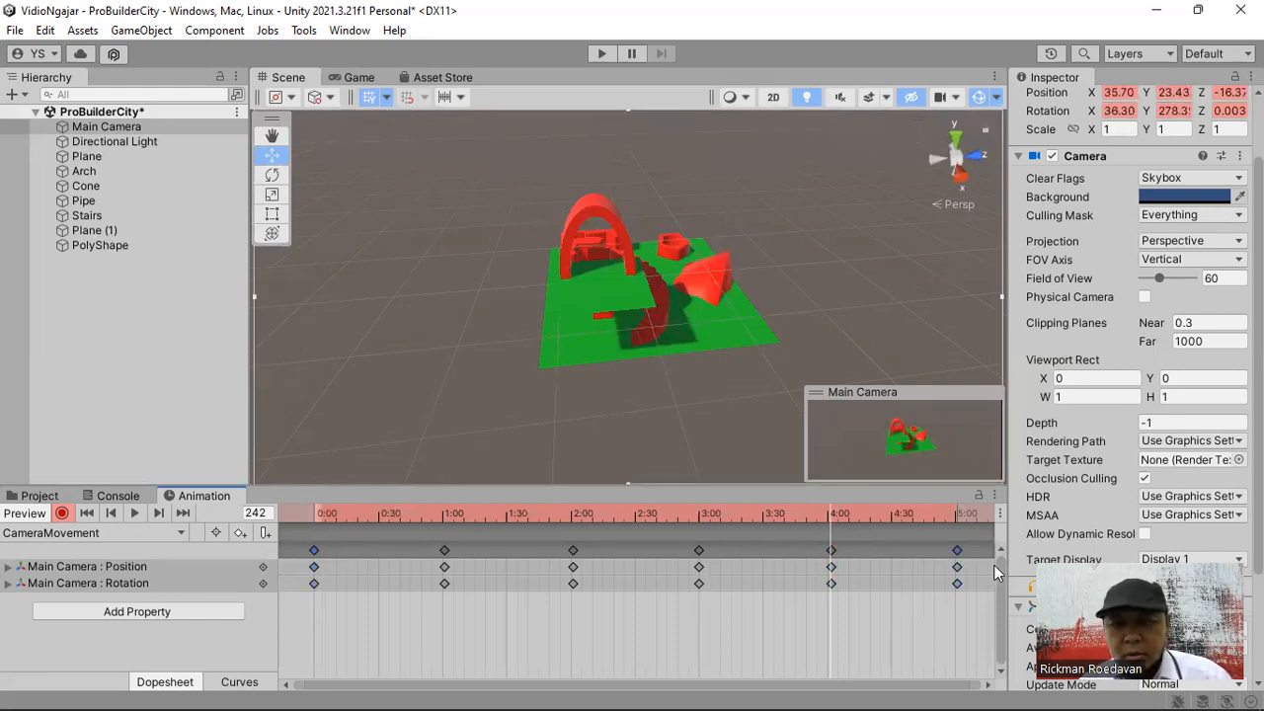
pyautogui.hotkey('ctrl', 'v')
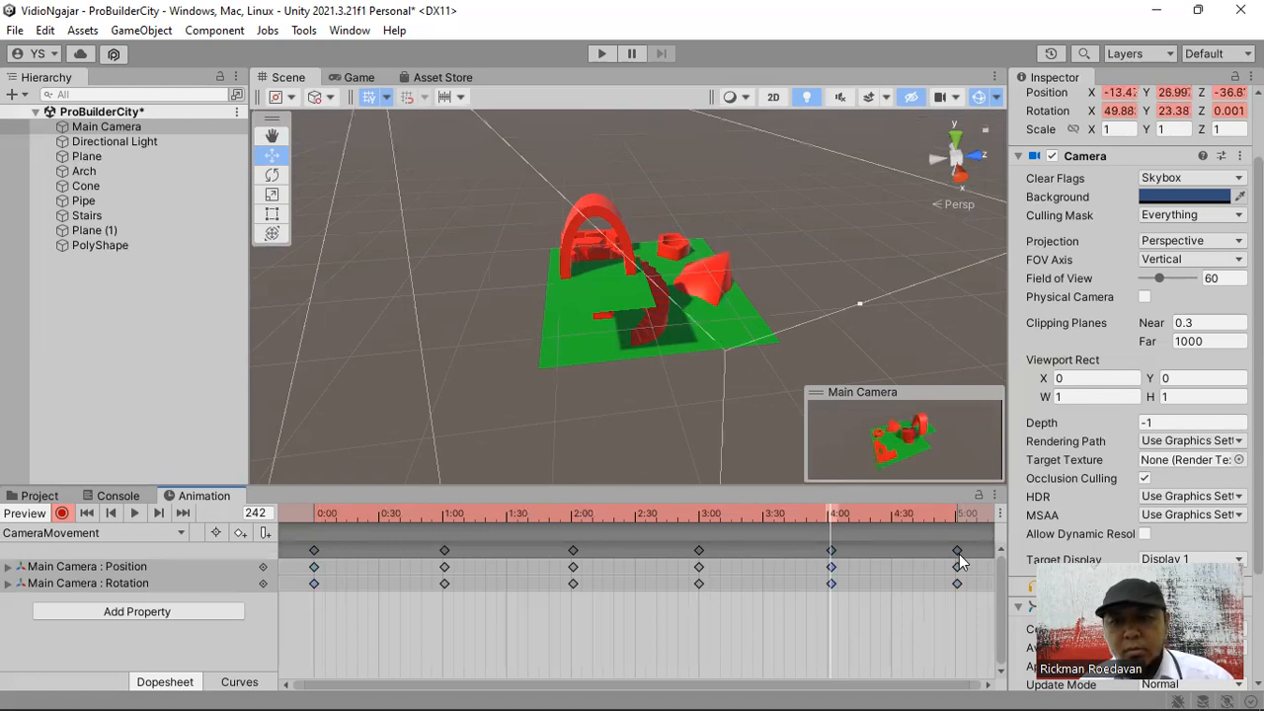
# Step: Preview the camera animation from 0:00 to about 3:00 and examine the camera's path around the city
pyautogui.moveTo(313, 515); pyautogui.dragTo(700, 537)
pyautogui.moveTo(685, 333); pyautogui.dragTo(784, 333, button='right')
pyautogui.moveTo(784, 333); pyautogui.dragTo(928, 316, button='middle')
pyautogui.moveTo(543, 297); pyautogui.dragTo(675, 396, button='right')
# Step: At frame 210, add a Main Camera keyframe aligned with a view over the empty ground towards the horizon
pyautogui.moveTo(709, 519); pyautogui.dragTo(764, 511)
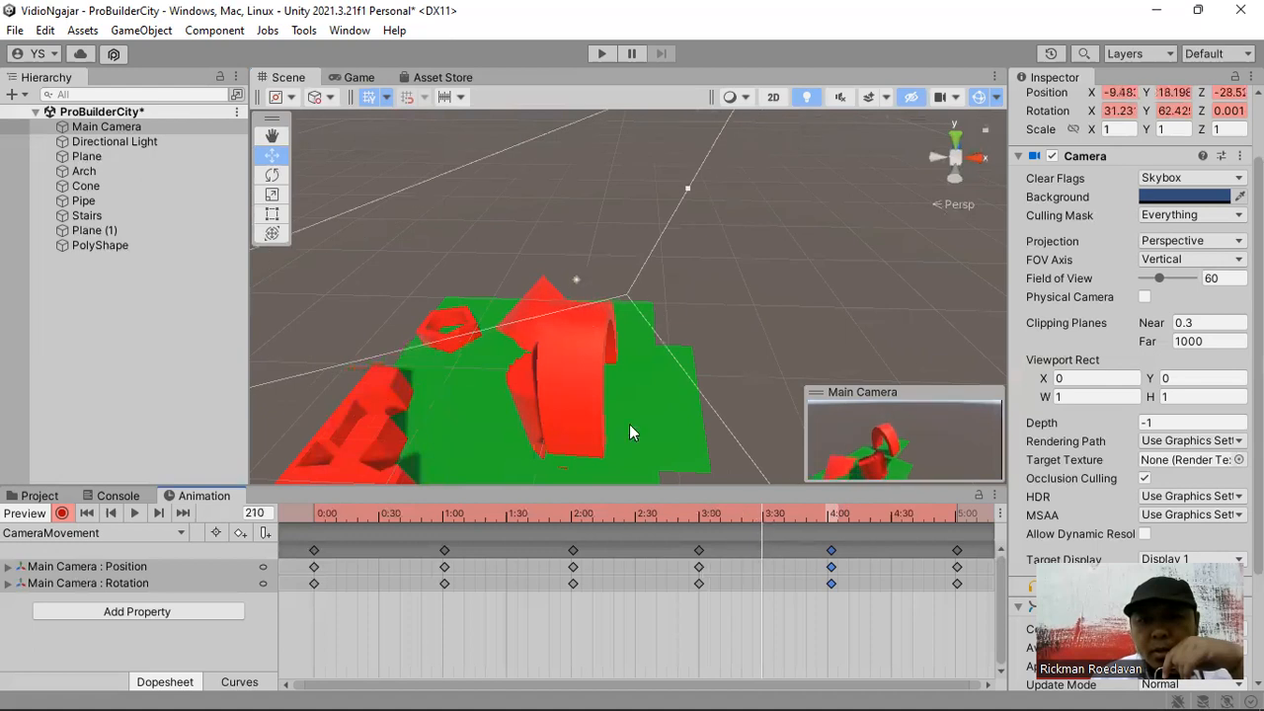
pyautogui.moveTo(527, 288); pyautogui.dragTo(578, 336, button='right')
pyautogui.moveTo(577, 336); pyautogui.dragTo(690, 273, button='middle')
pyautogui.moveTo(691, 274); pyautogui.dragTo(659, 270, button='right')
pyautogui.scroll(10, 624, 274)
pyautogui.scroll(3, 629, 279)
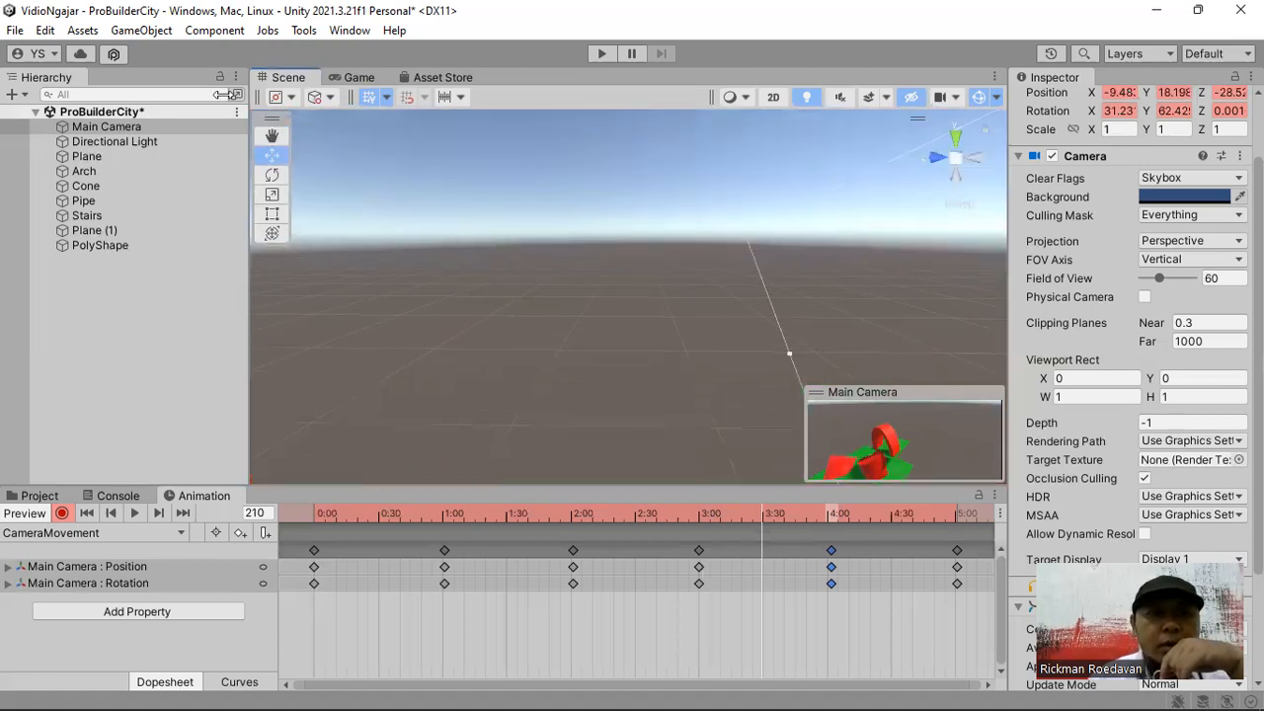
pyautogui.click(141, 29)
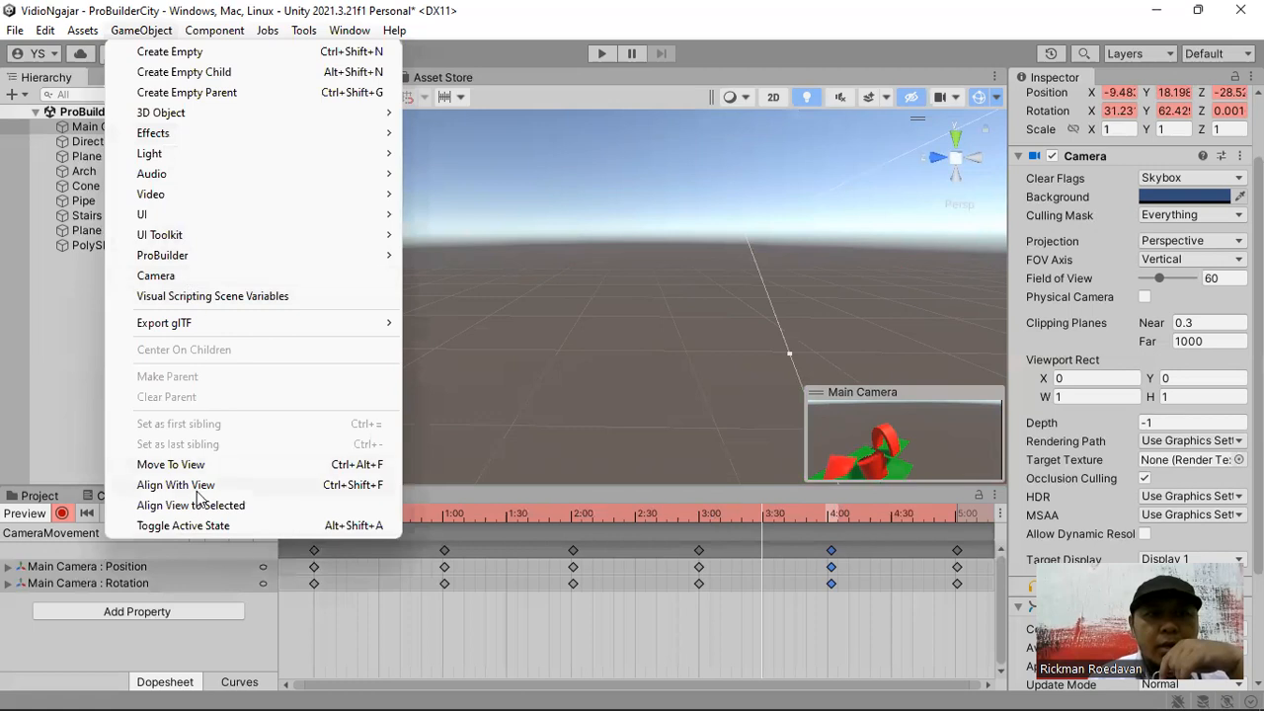
pyautogui.click(176, 485)
# Step: Return the animation to 0:00 and stop keyframe recording
pyautogui.moveTo(705, 514); pyautogui.dragTo(307, 502)
pyautogui.click(61, 512)
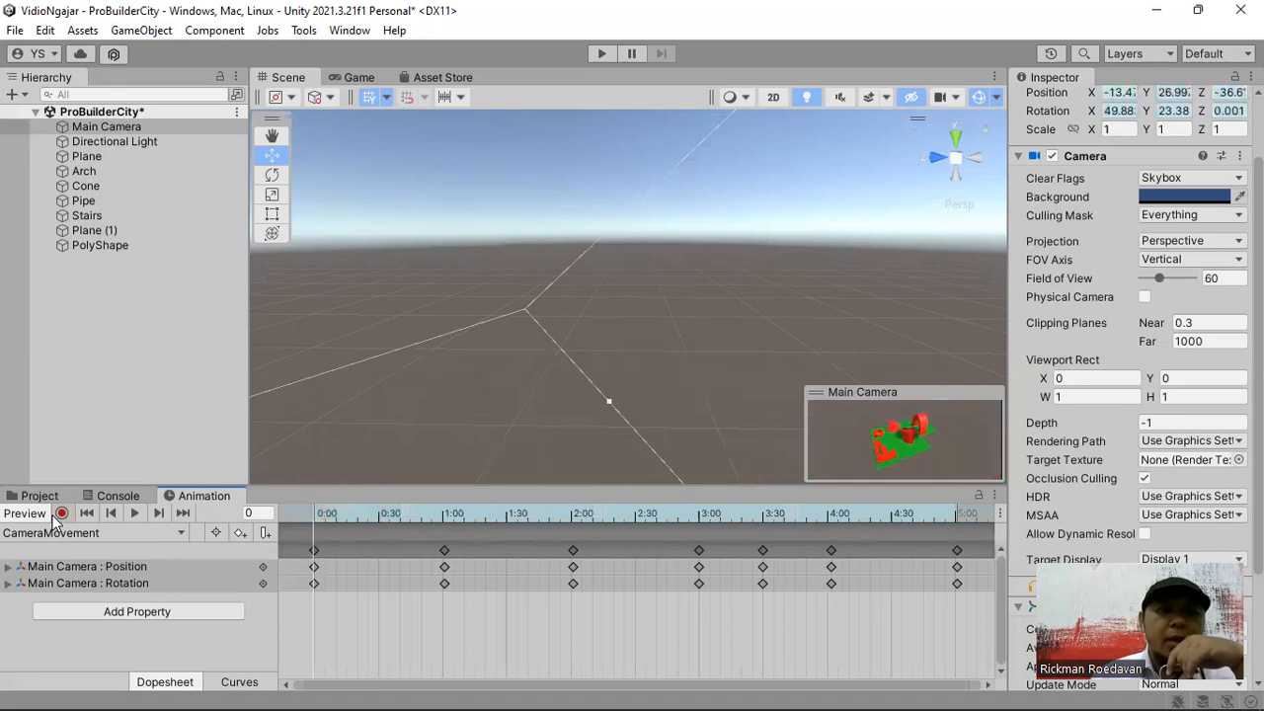
# Step: Preview the camera animation and open the Recorder window for capturing it as a movie
pyautogui.click(130, 516)
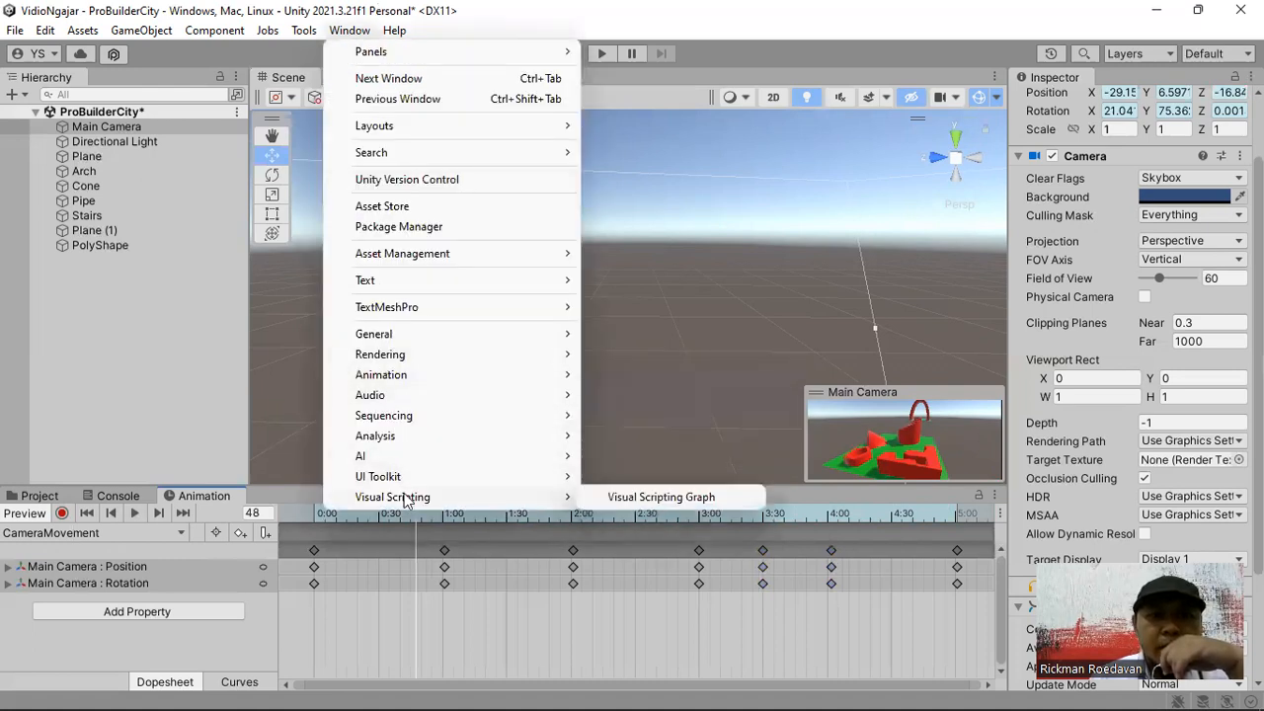
pyautogui.moveTo(370, 336)
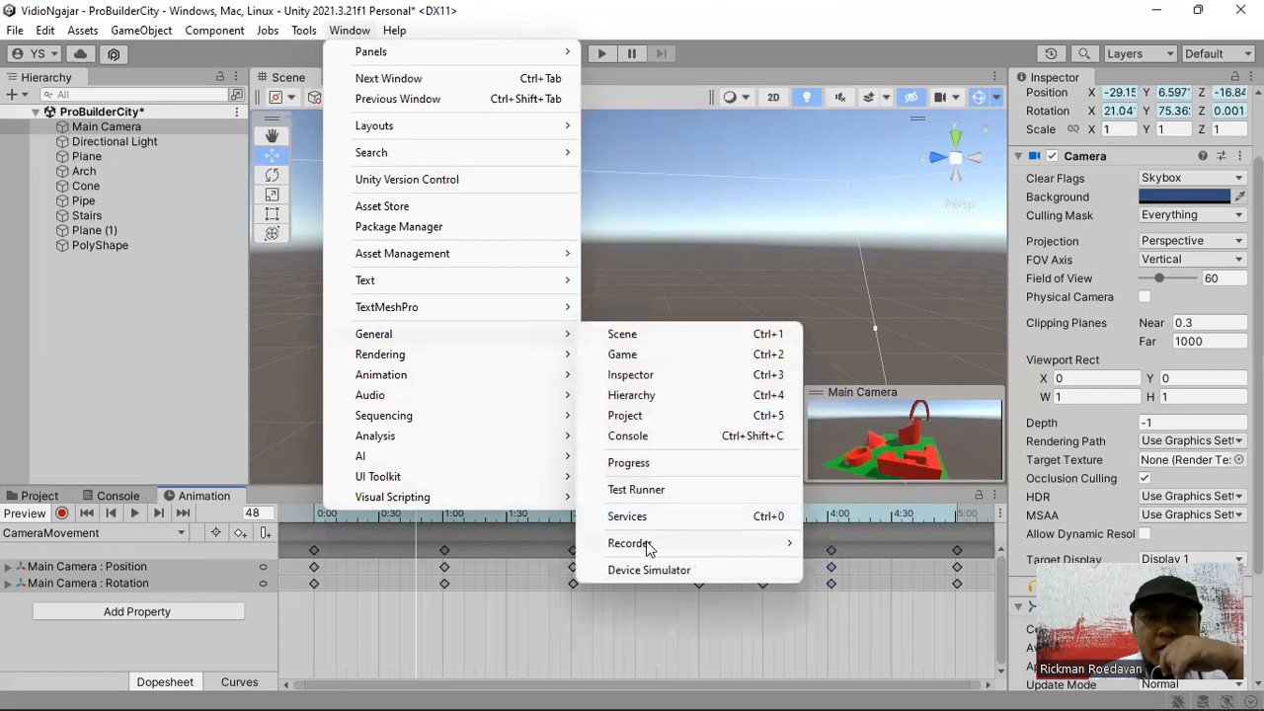
pyautogui.moveTo(650, 547)
pyautogui.click(870, 544)
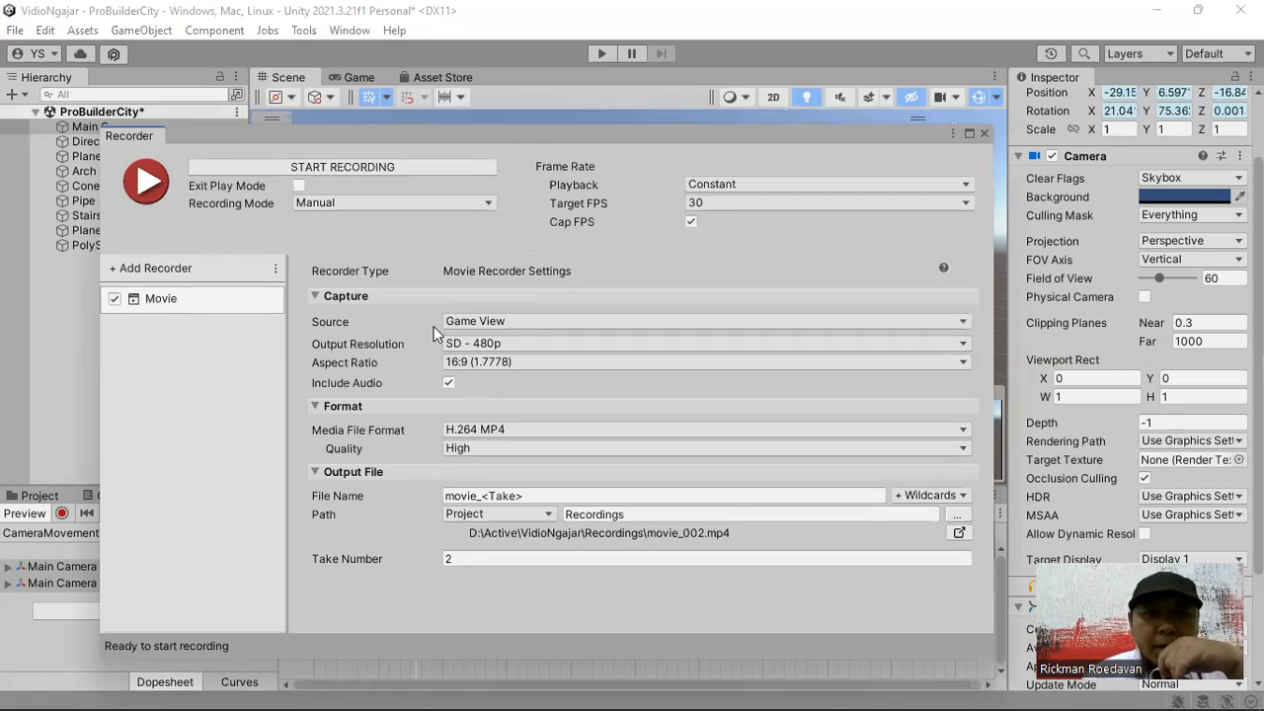
# Step: Choose SD - 480p as the movie recorder's output resolution and select the output file name text
pyautogui.click(518, 341)
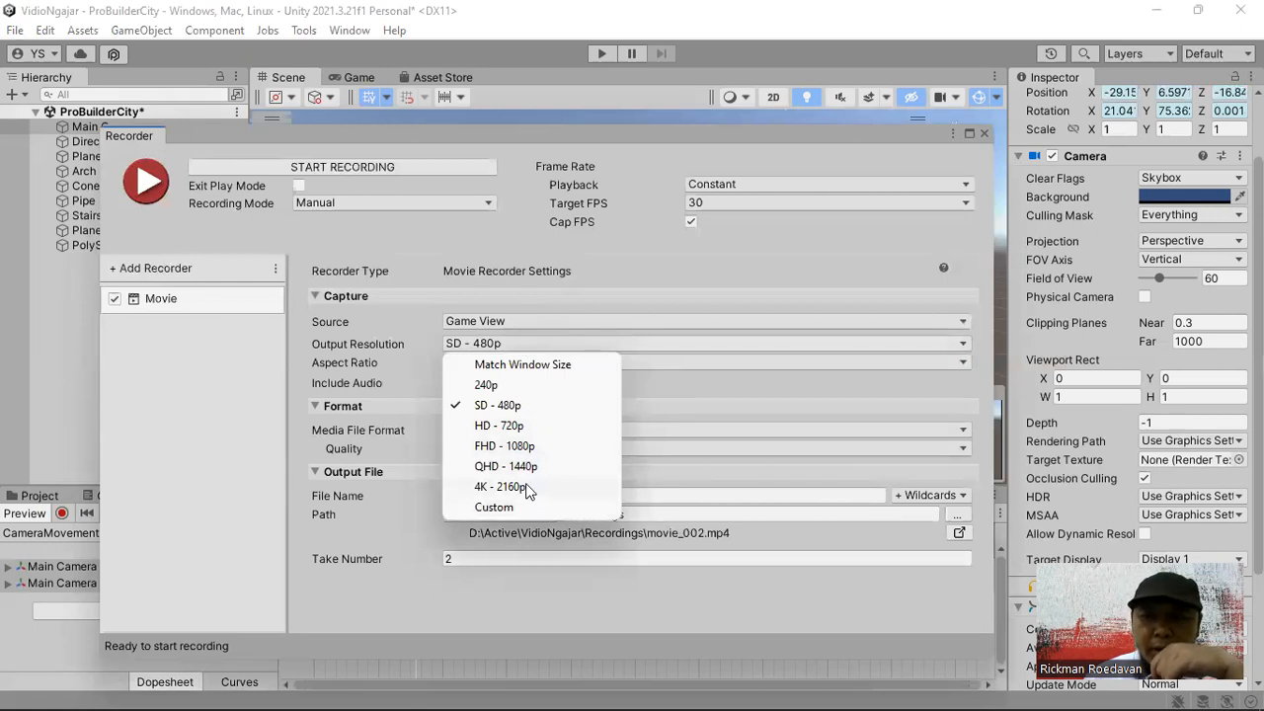
pyautogui.click(538, 404)
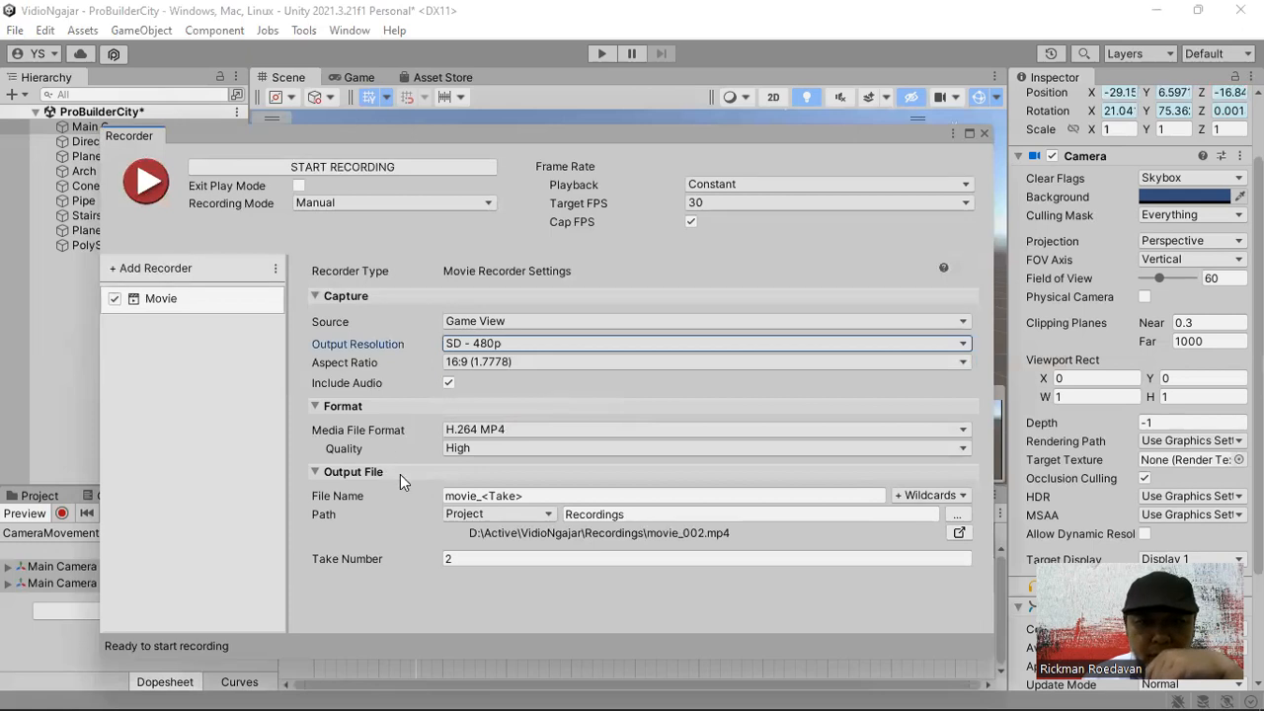
pyautogui.click(532, 499)
pyautogui.moveTo(531, 499); pyautogui.dragTo(464, 500)
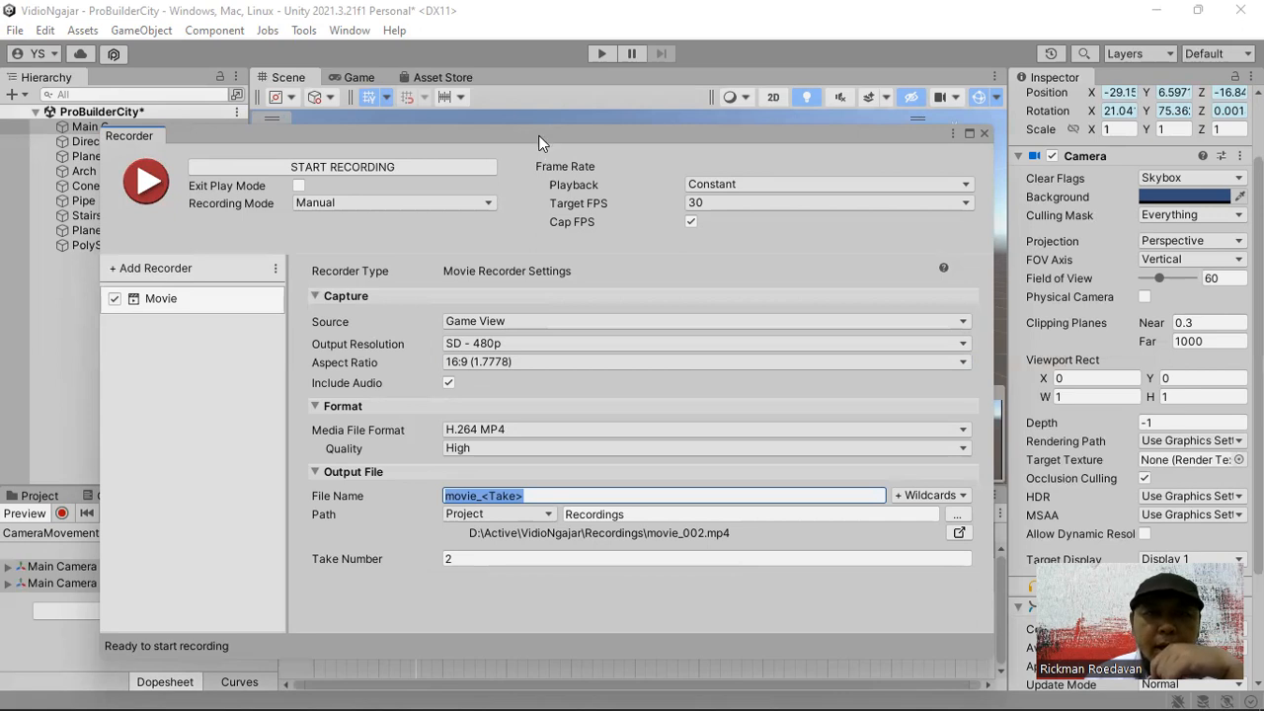
# Step: Record the camera fly-around as a movie with the Scene area uncovered, and end both the recording and Play mode
pyautogui.moveTo(539, 144); pyautogui.dragTo(421, 504)
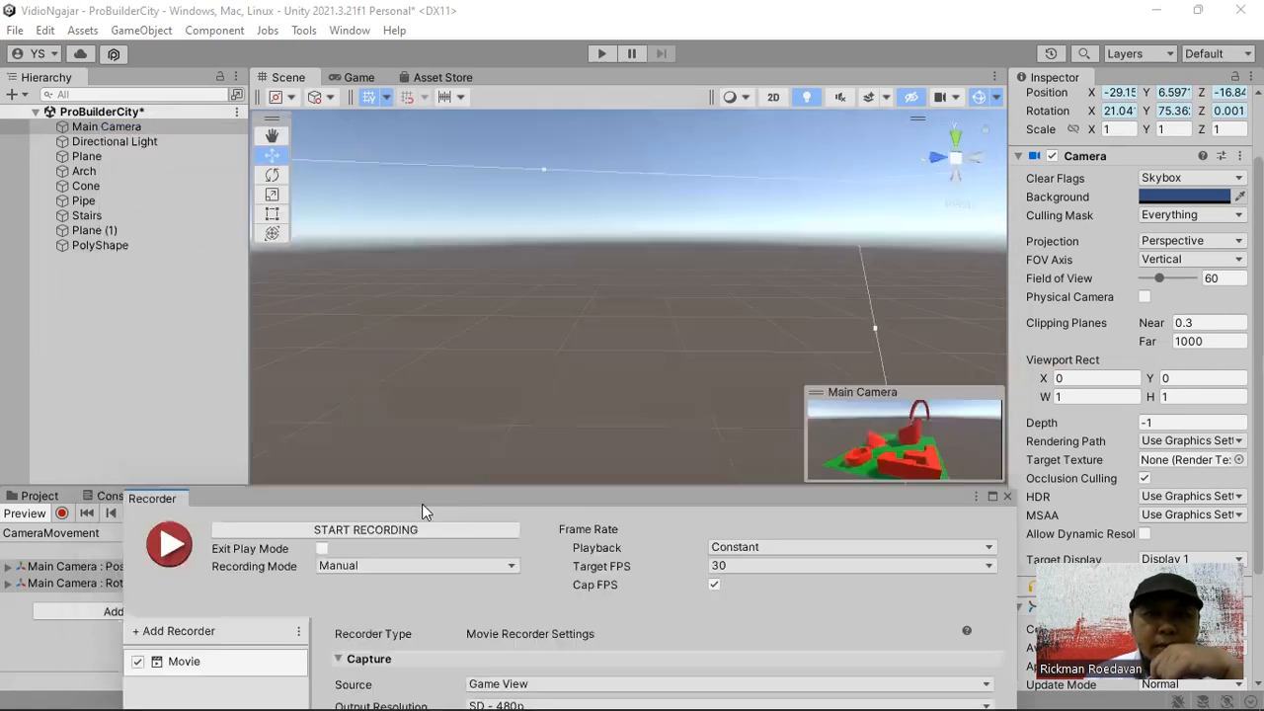
pyautogui.click(367, 531)
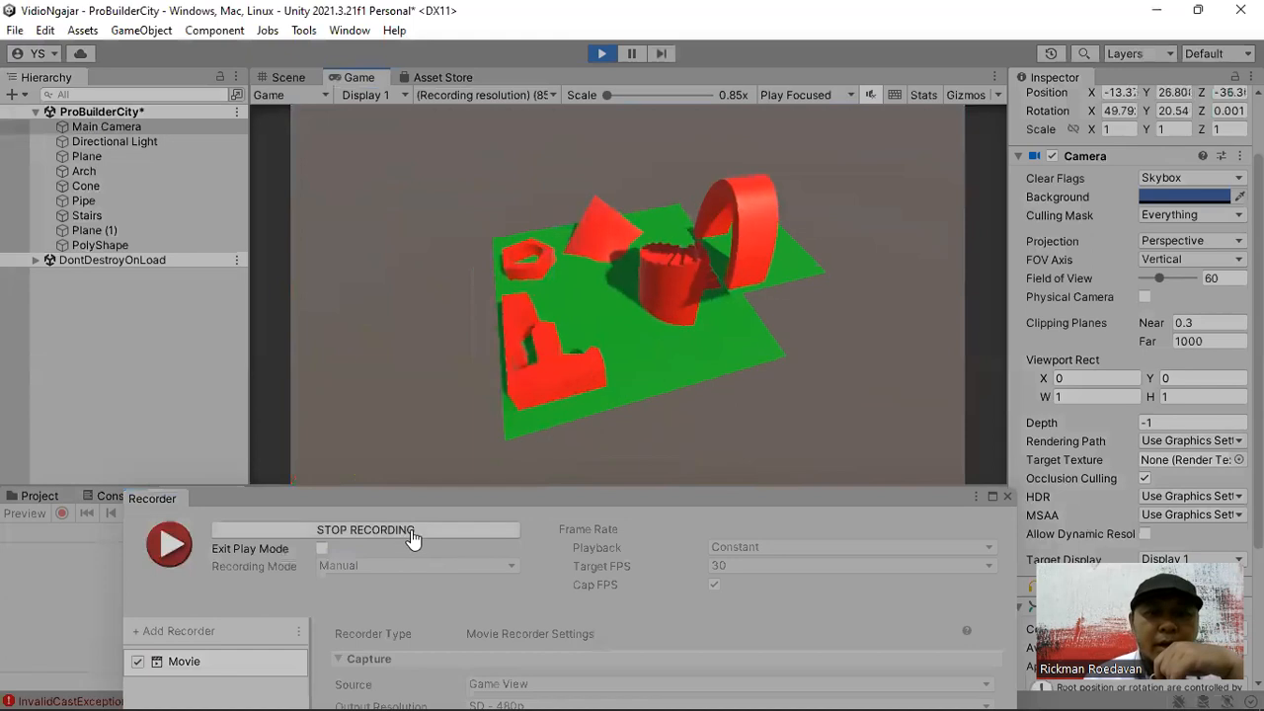
pyautogui.click(411, 534)
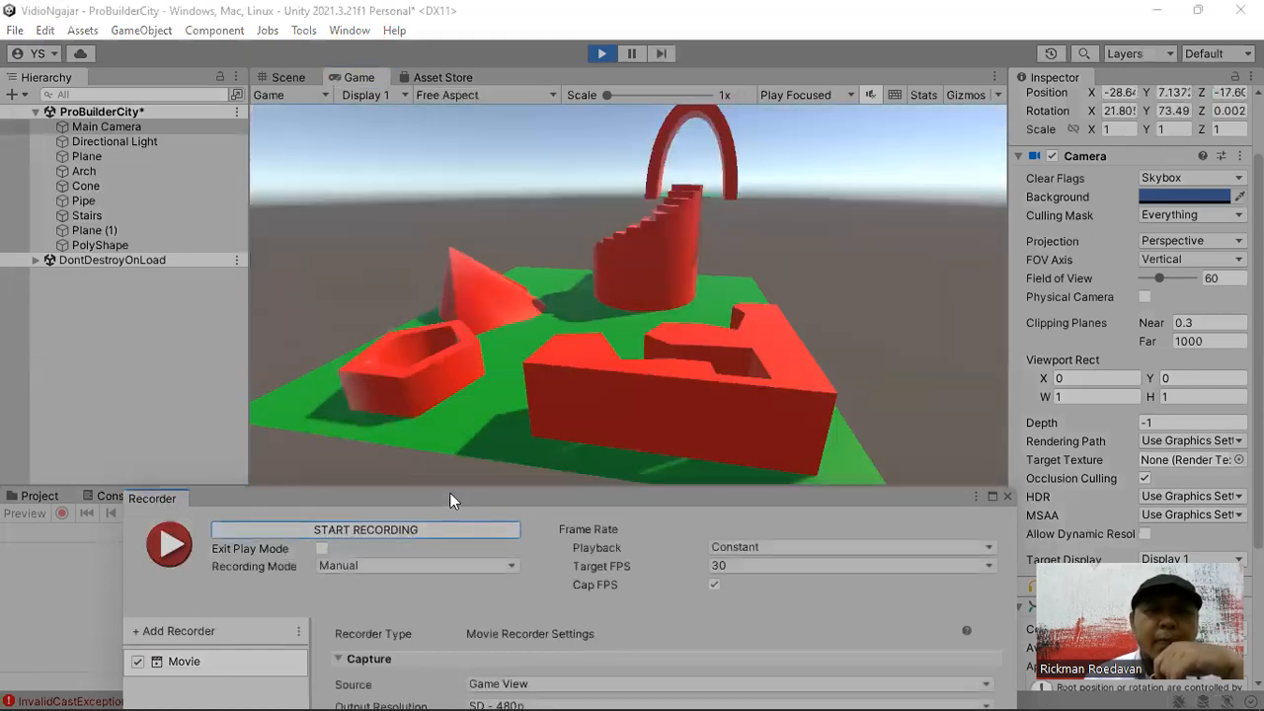
pyautogui.moveTo(449, 500); pyautogui.dragTo(506, 99)
pyautogui.hotkey('ctrl', 'p')
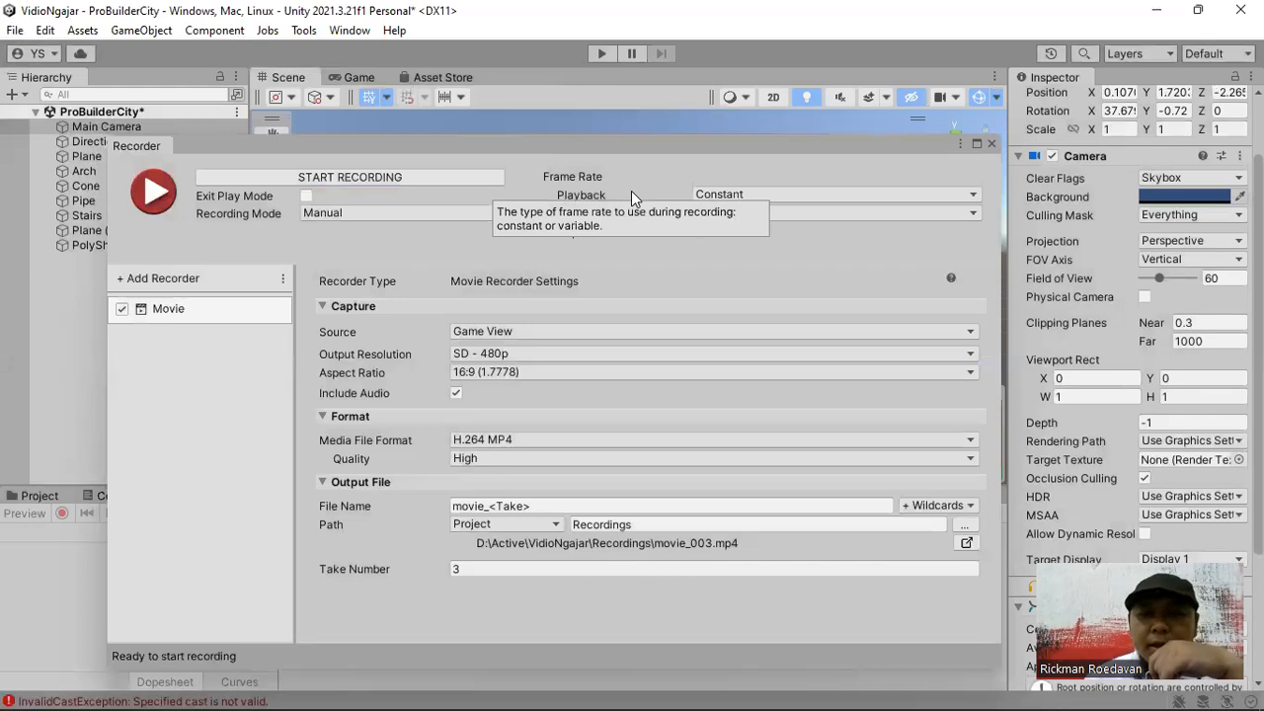
# Step: Open the recorder's output folder in File Explorer and try to play movie_002.mp4
pyautogui.click(966, 544)
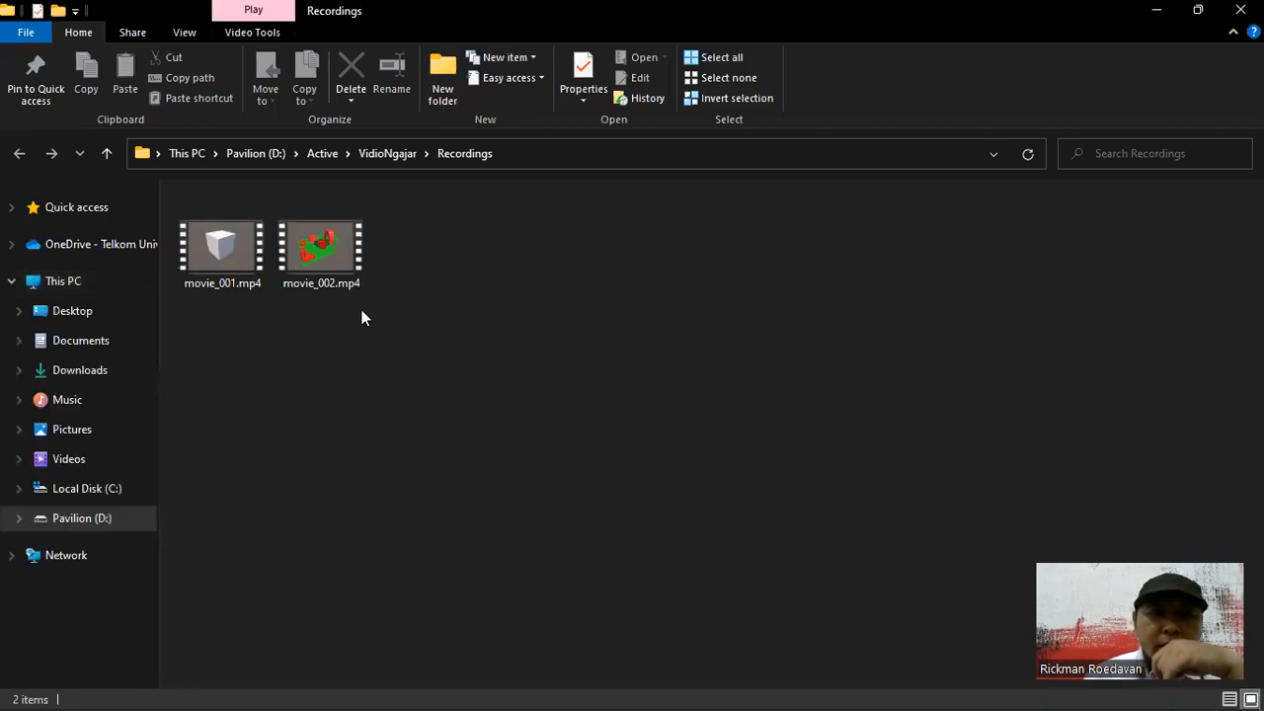
pyautogui.click(231, 256)
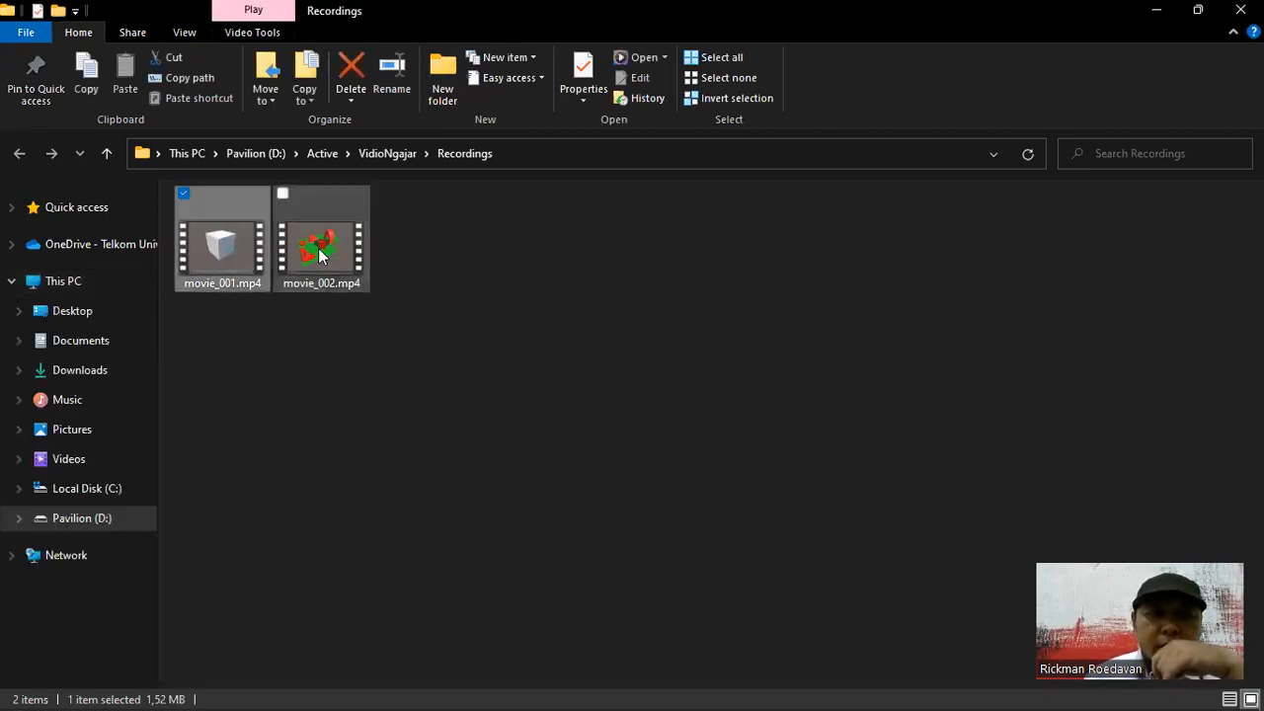
pyautogui.click(318, 254)
pyautogui.doubleClick(333, 260)
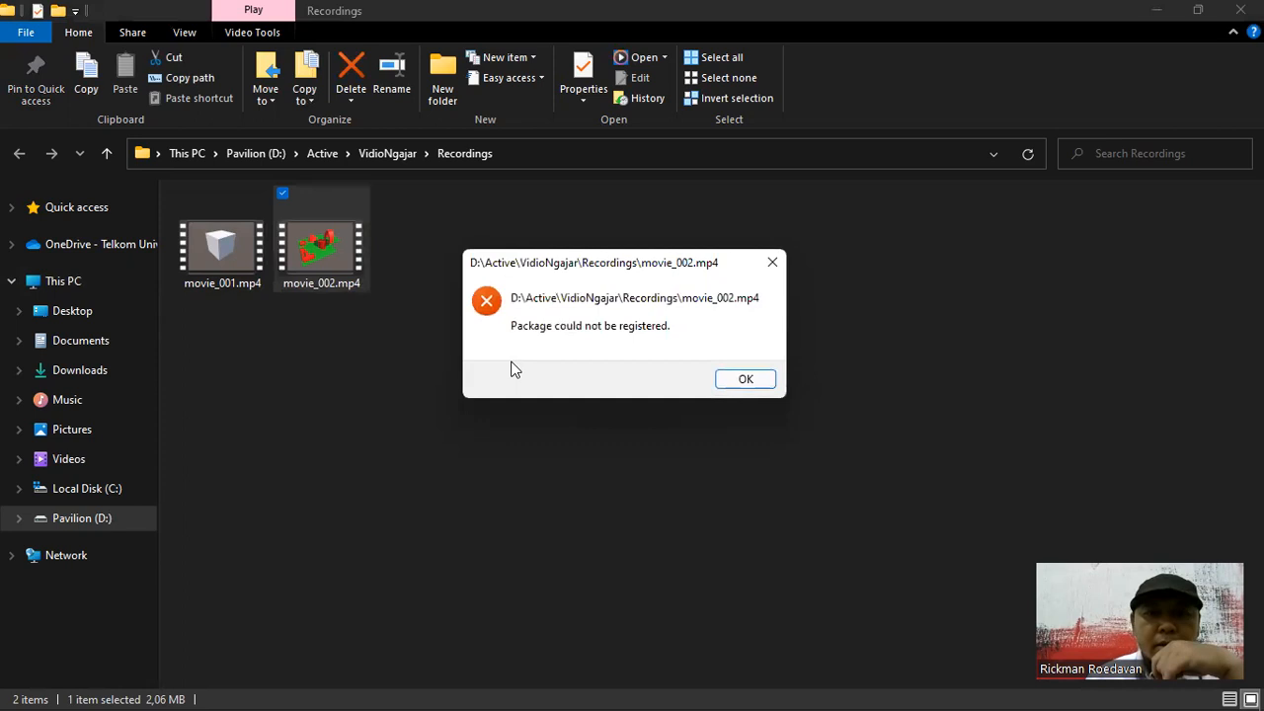
pyautogui.click(753, 382)
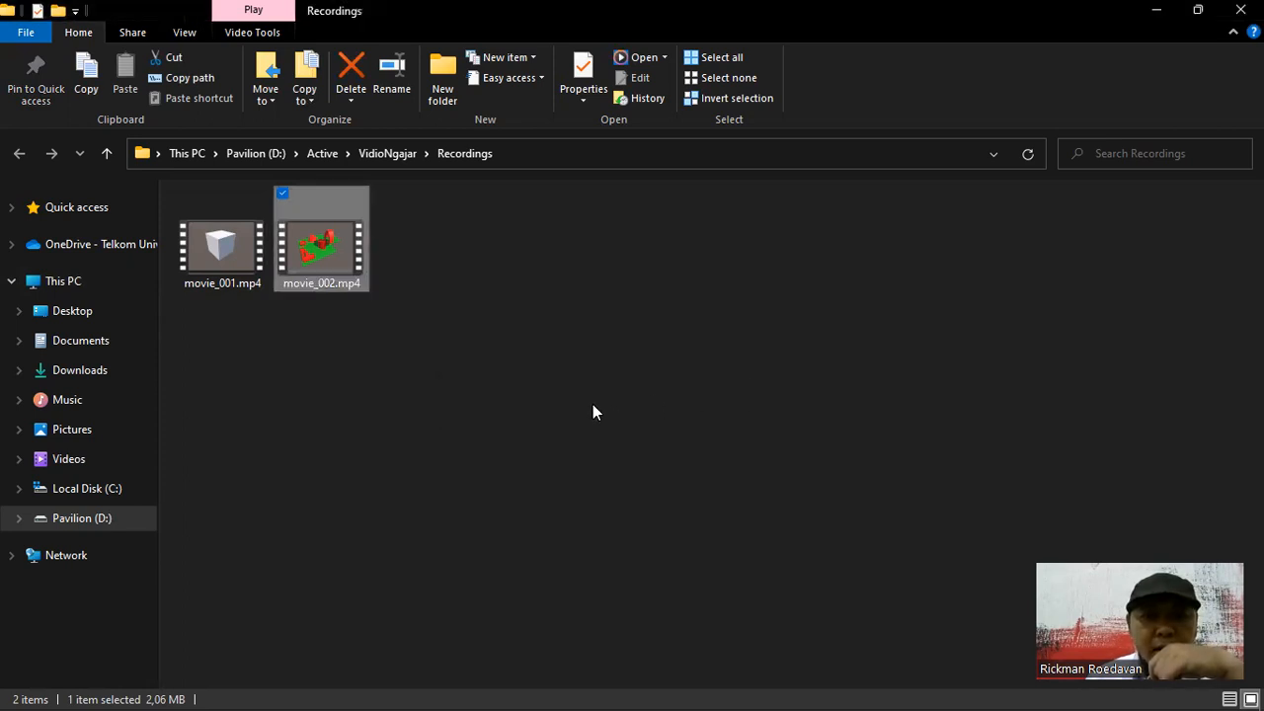